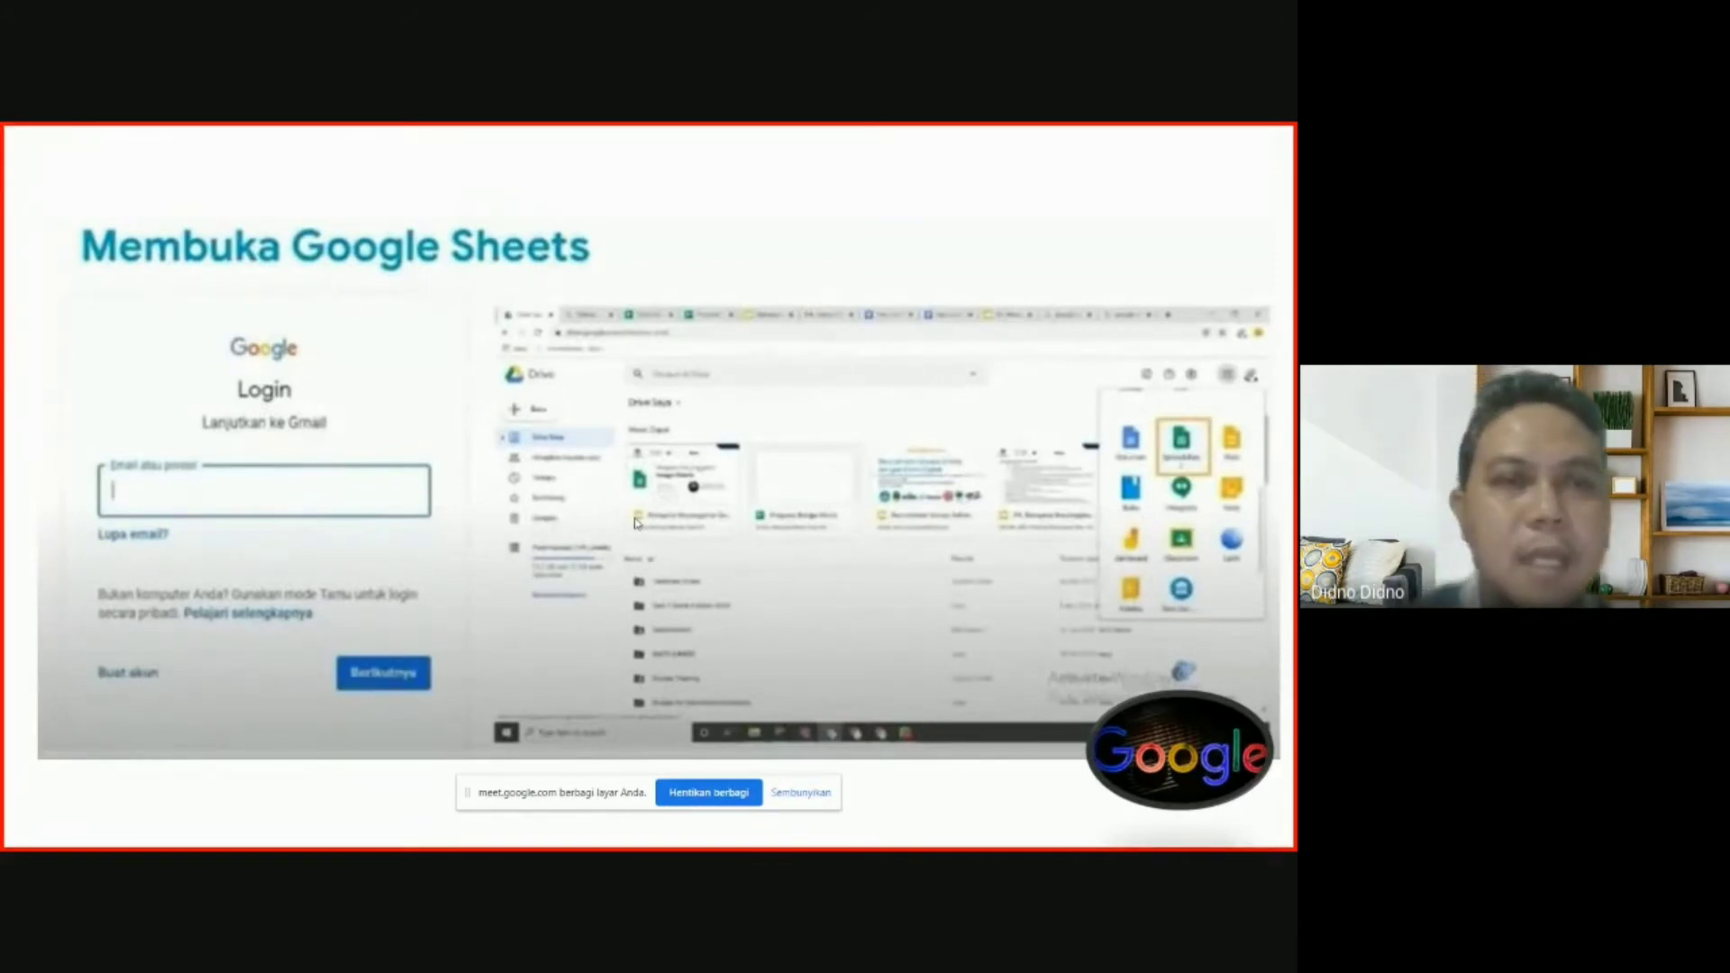
Advance through the Drive, new-spreadsheet and import slides to 'Fungsi Rumus pada sheets'.
key(Right)
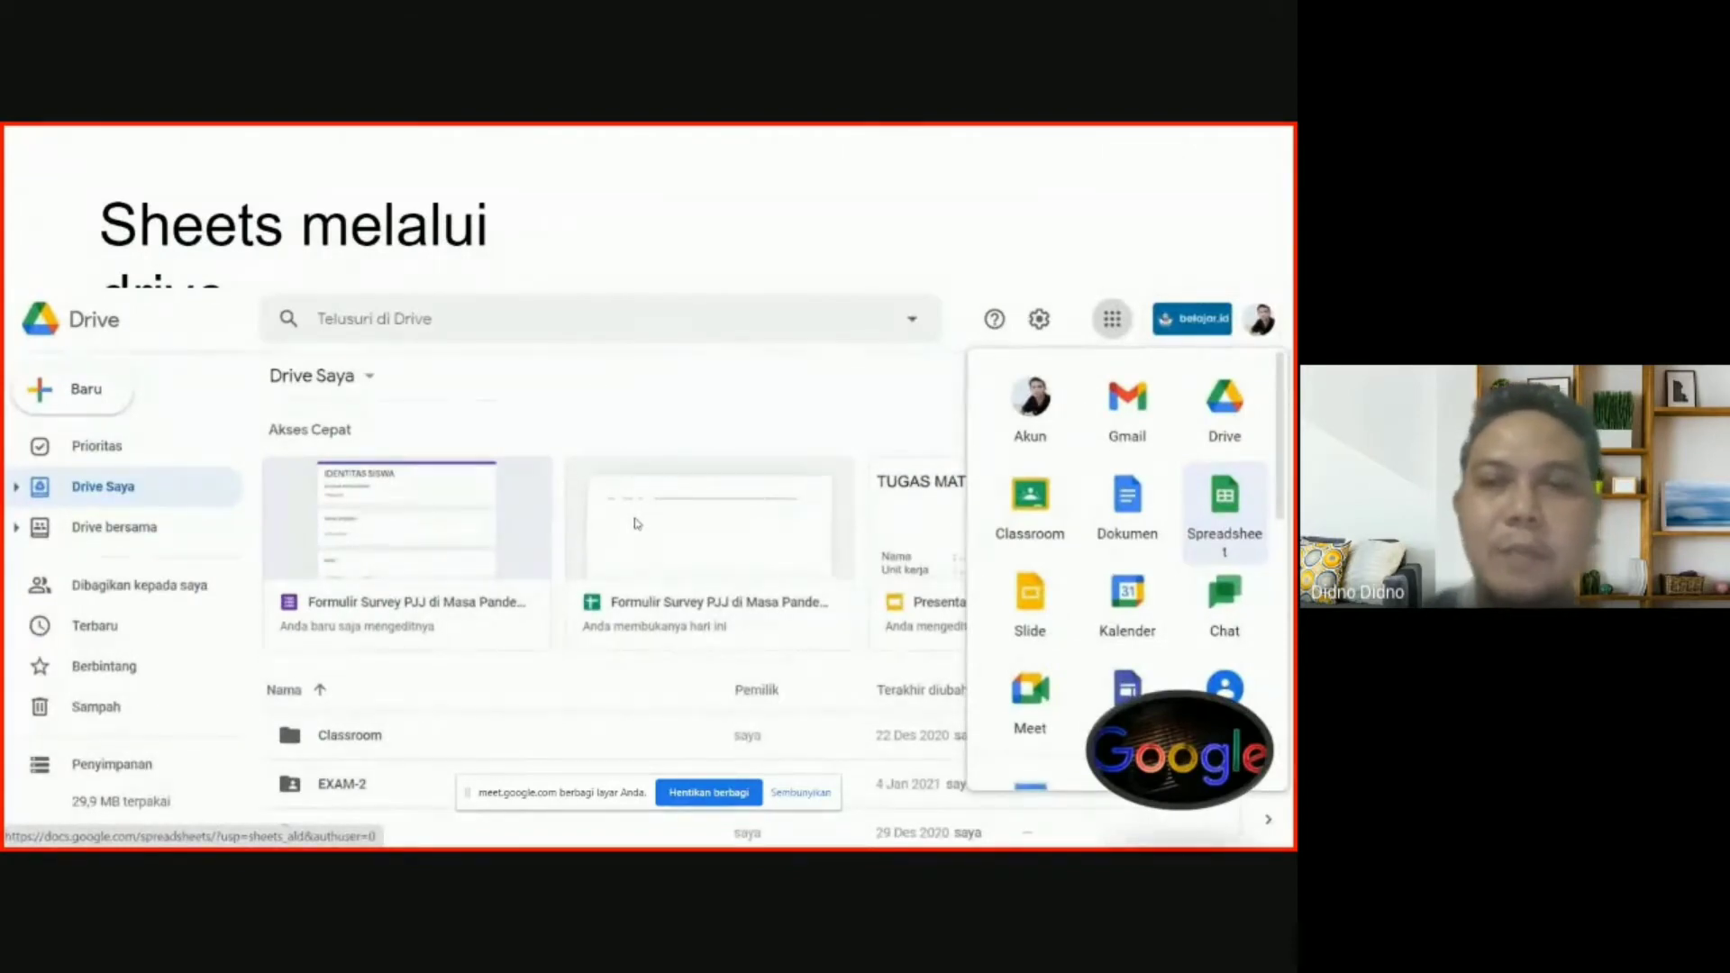
key(Right)
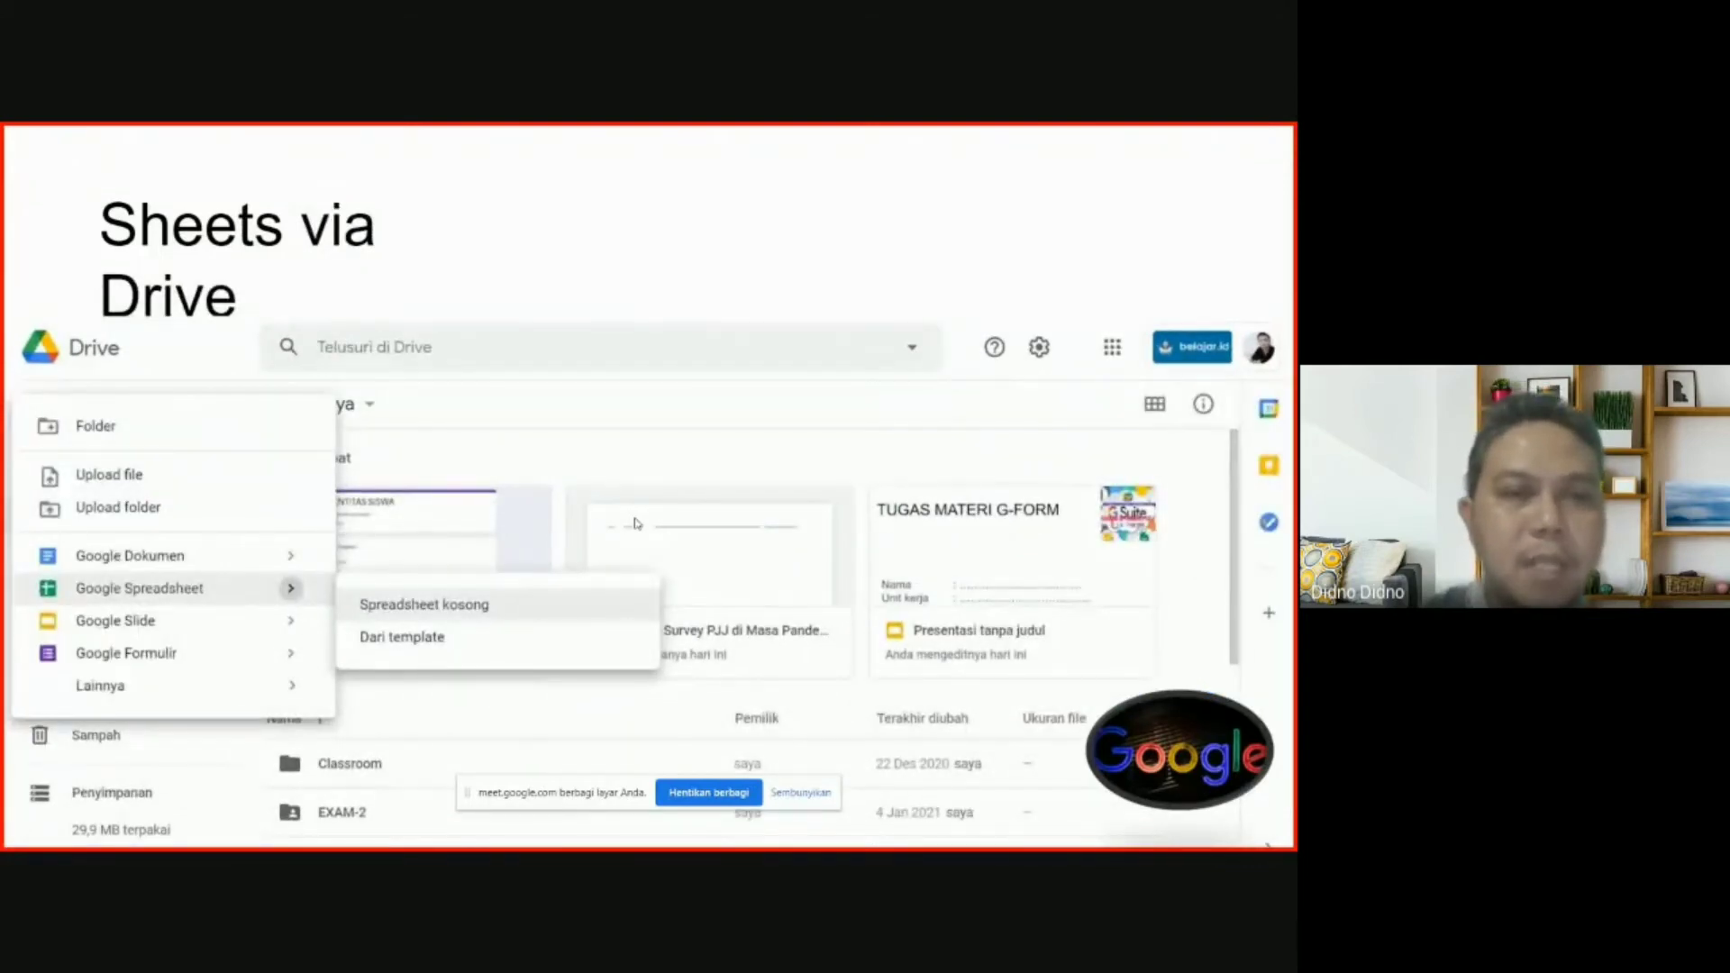
key(Right)
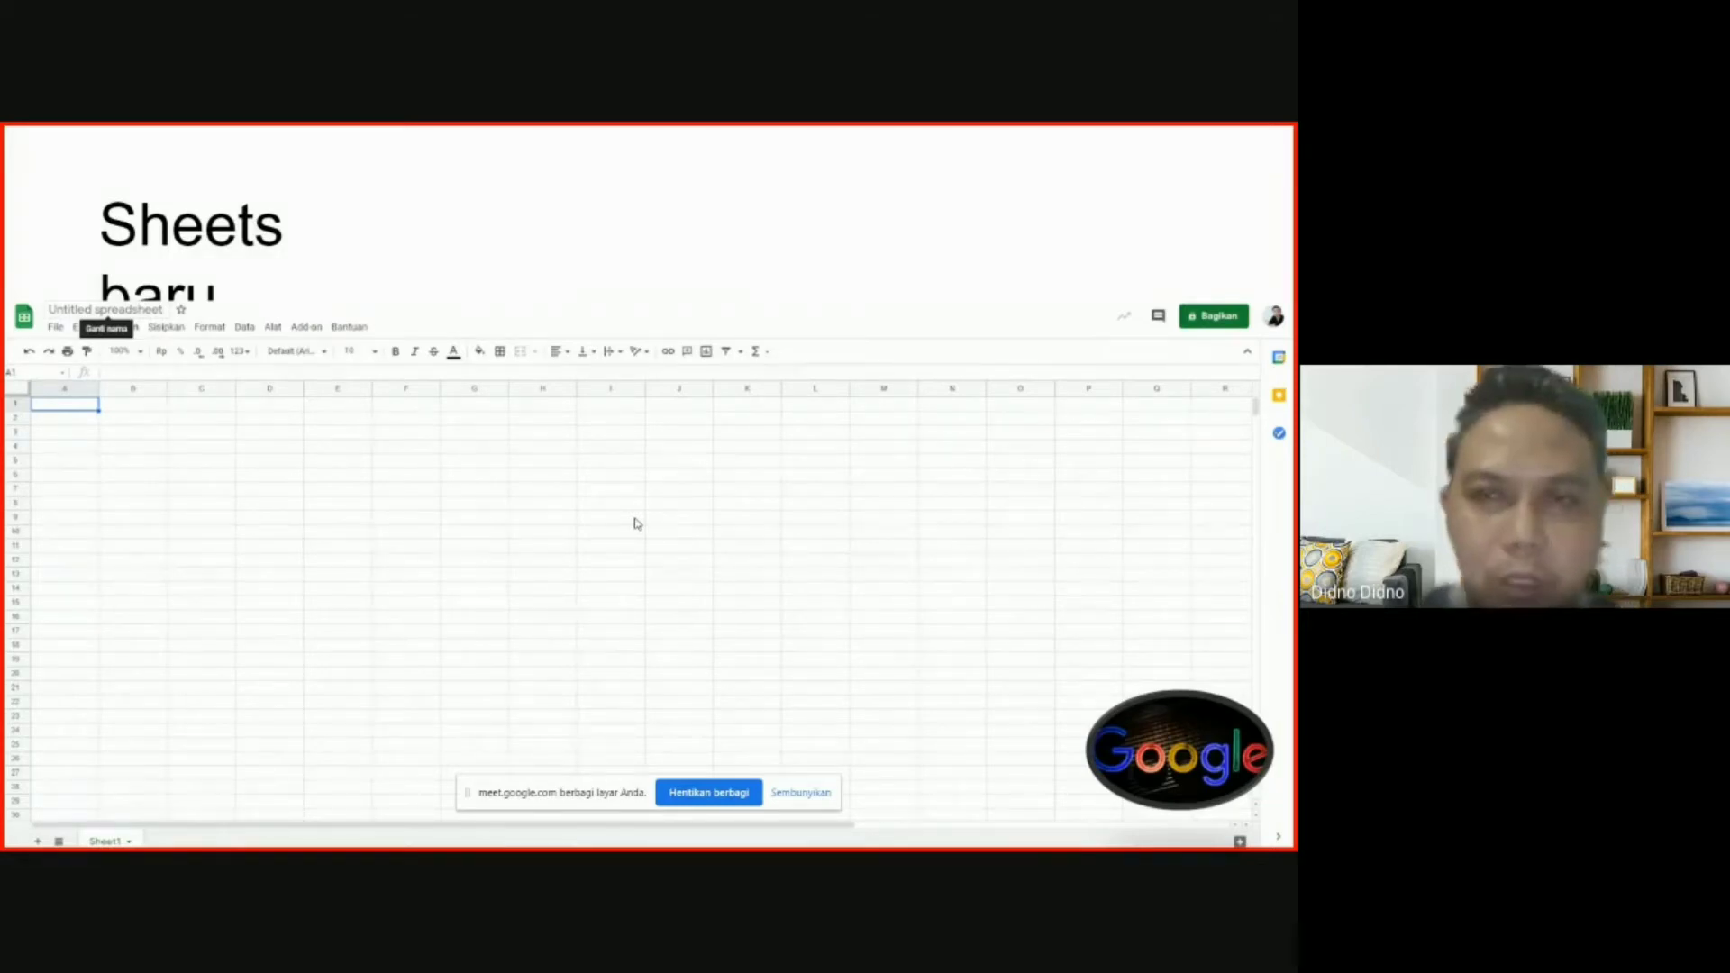
key(Right)
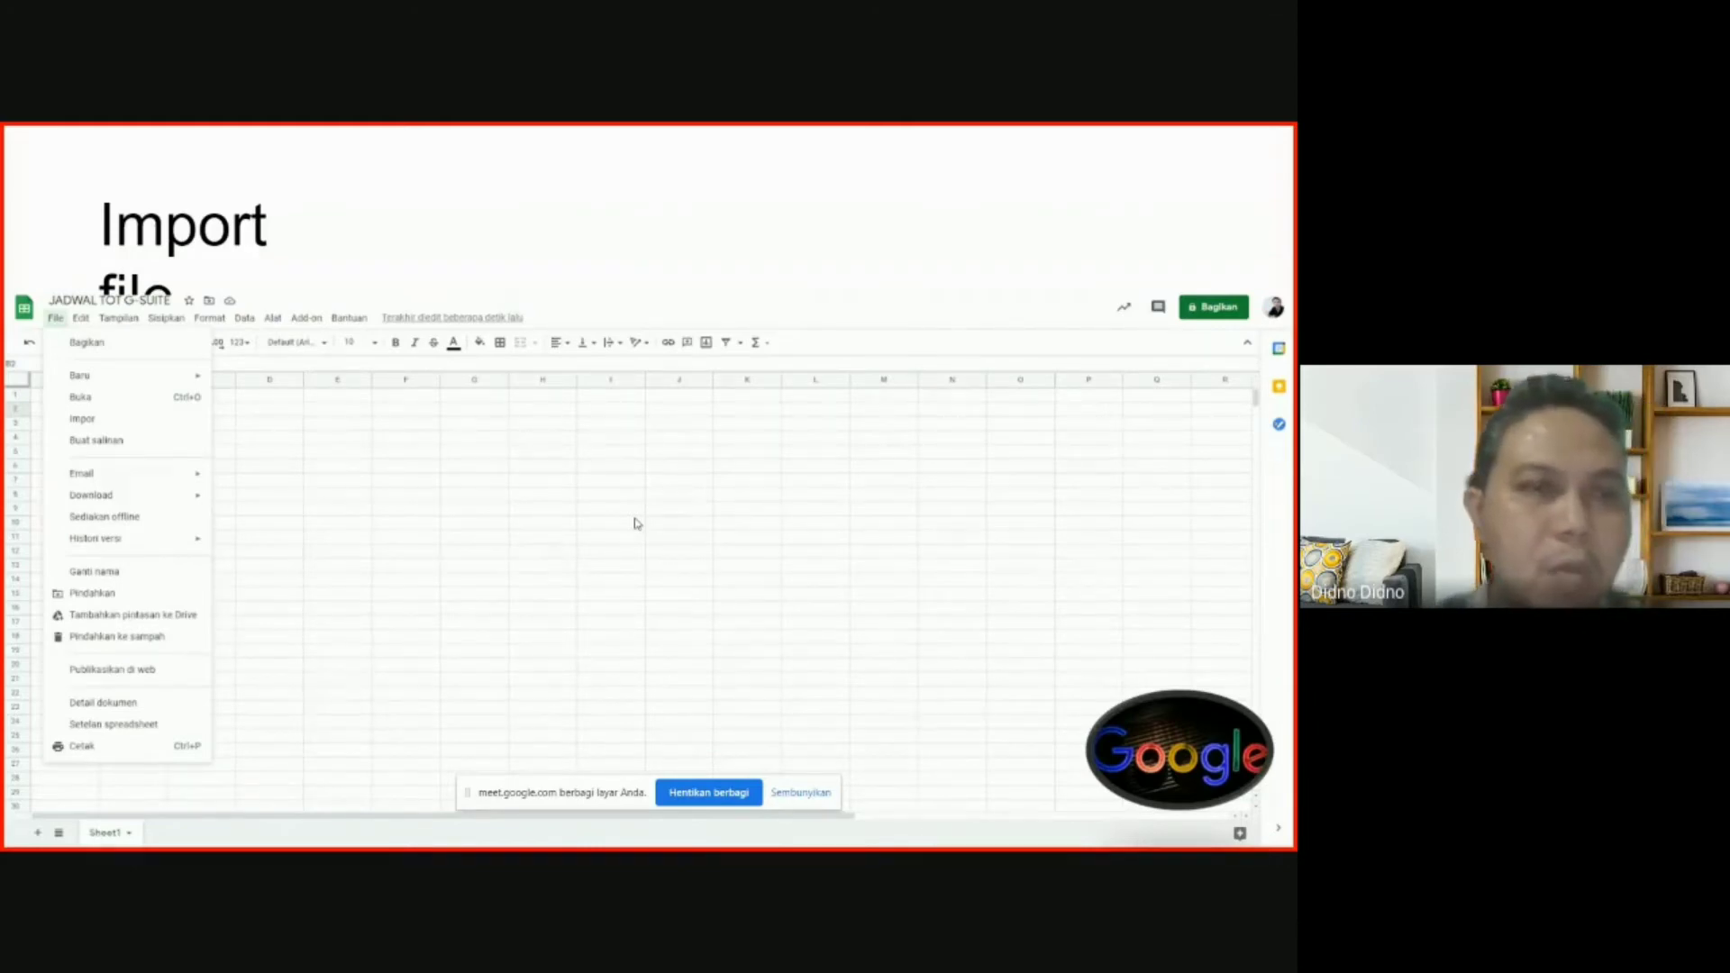
key(Right)
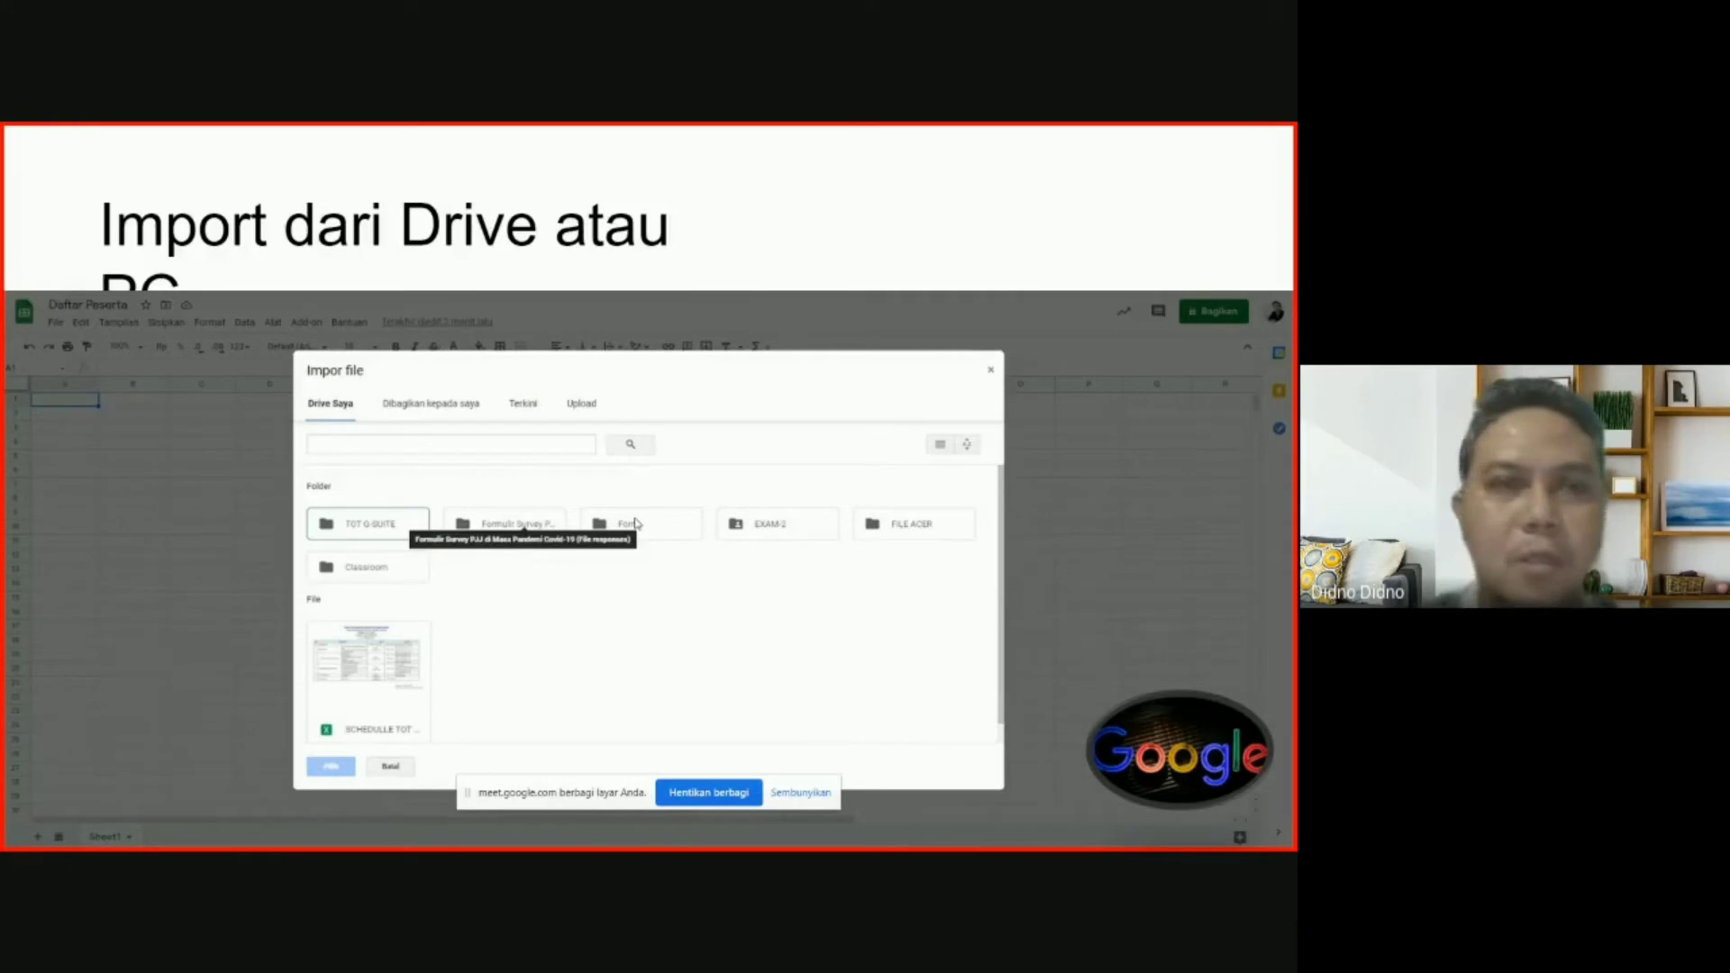
key(Right)
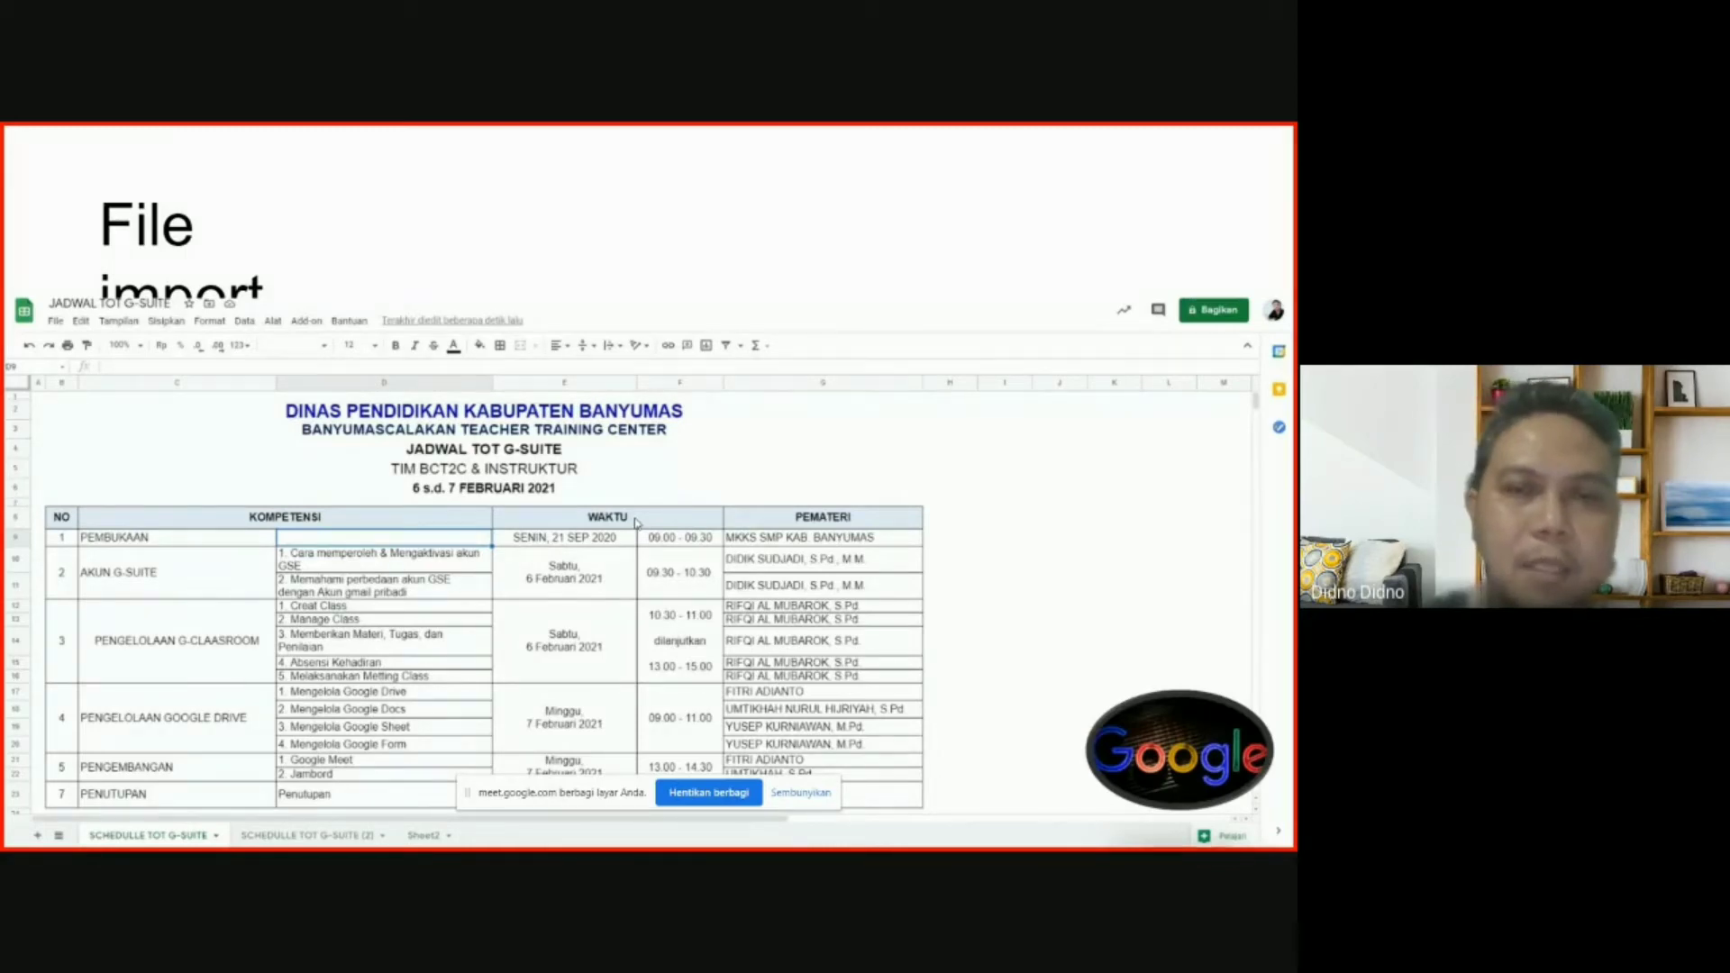
key(Right)
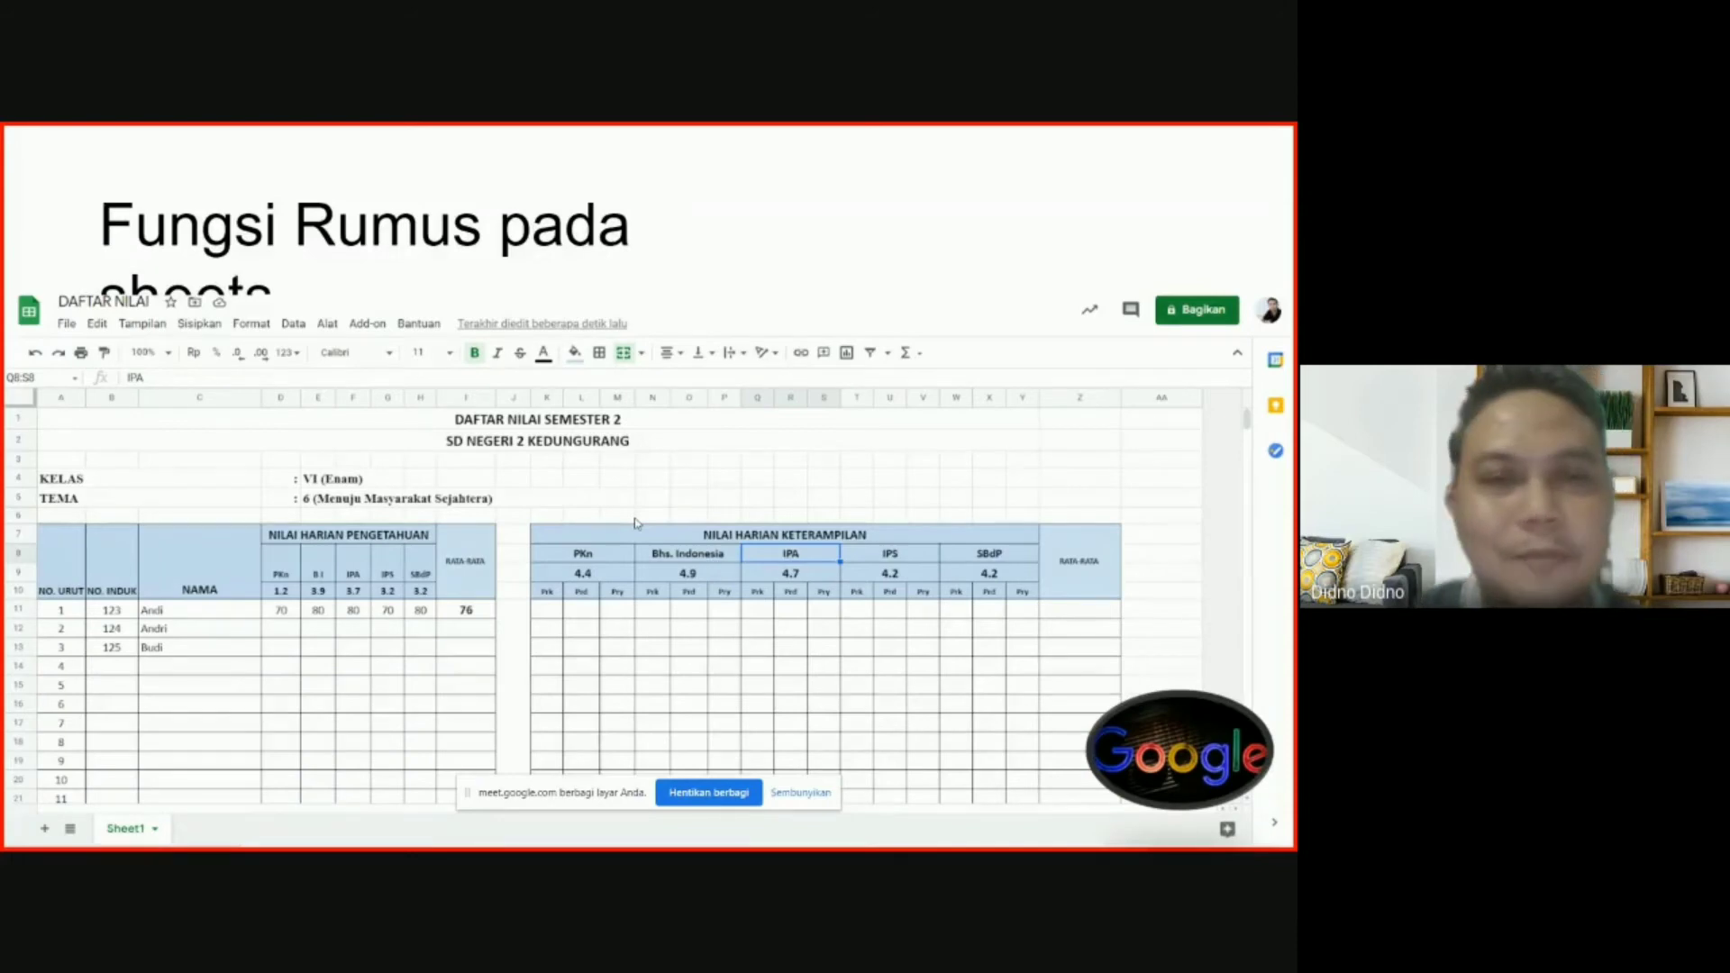
Advance through the colouring, sorting, sharing and collaboration slides to 'Terima Kasih'.
click(635, 523)
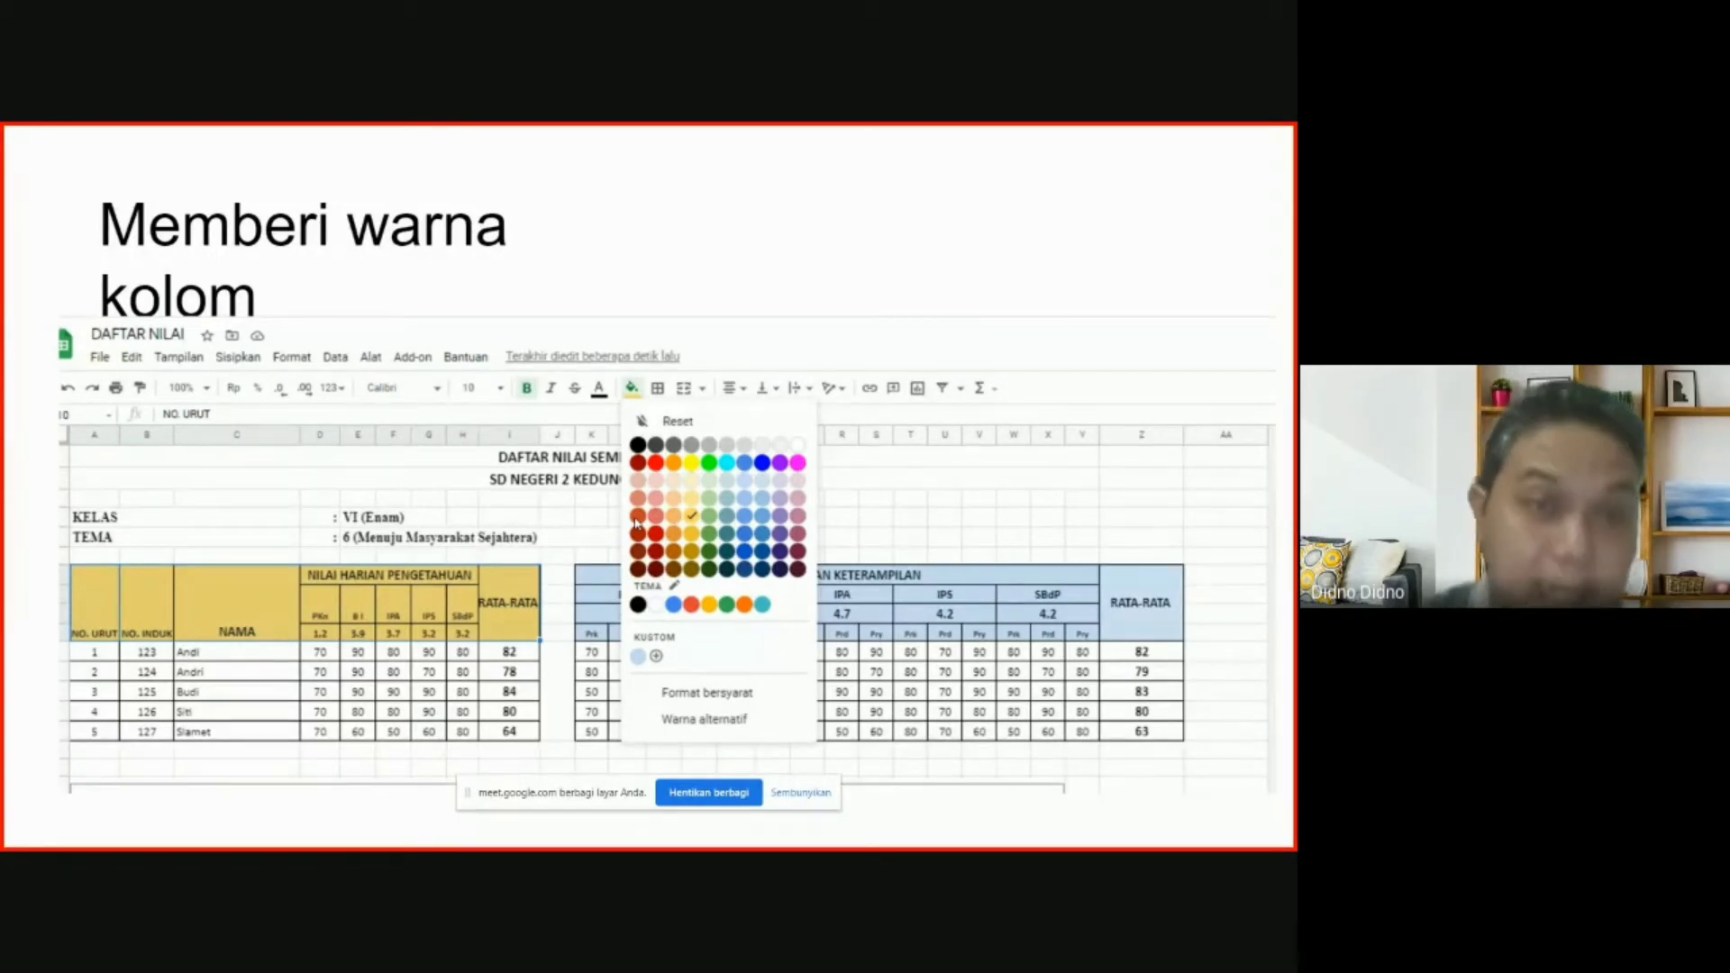
click(635, 523)
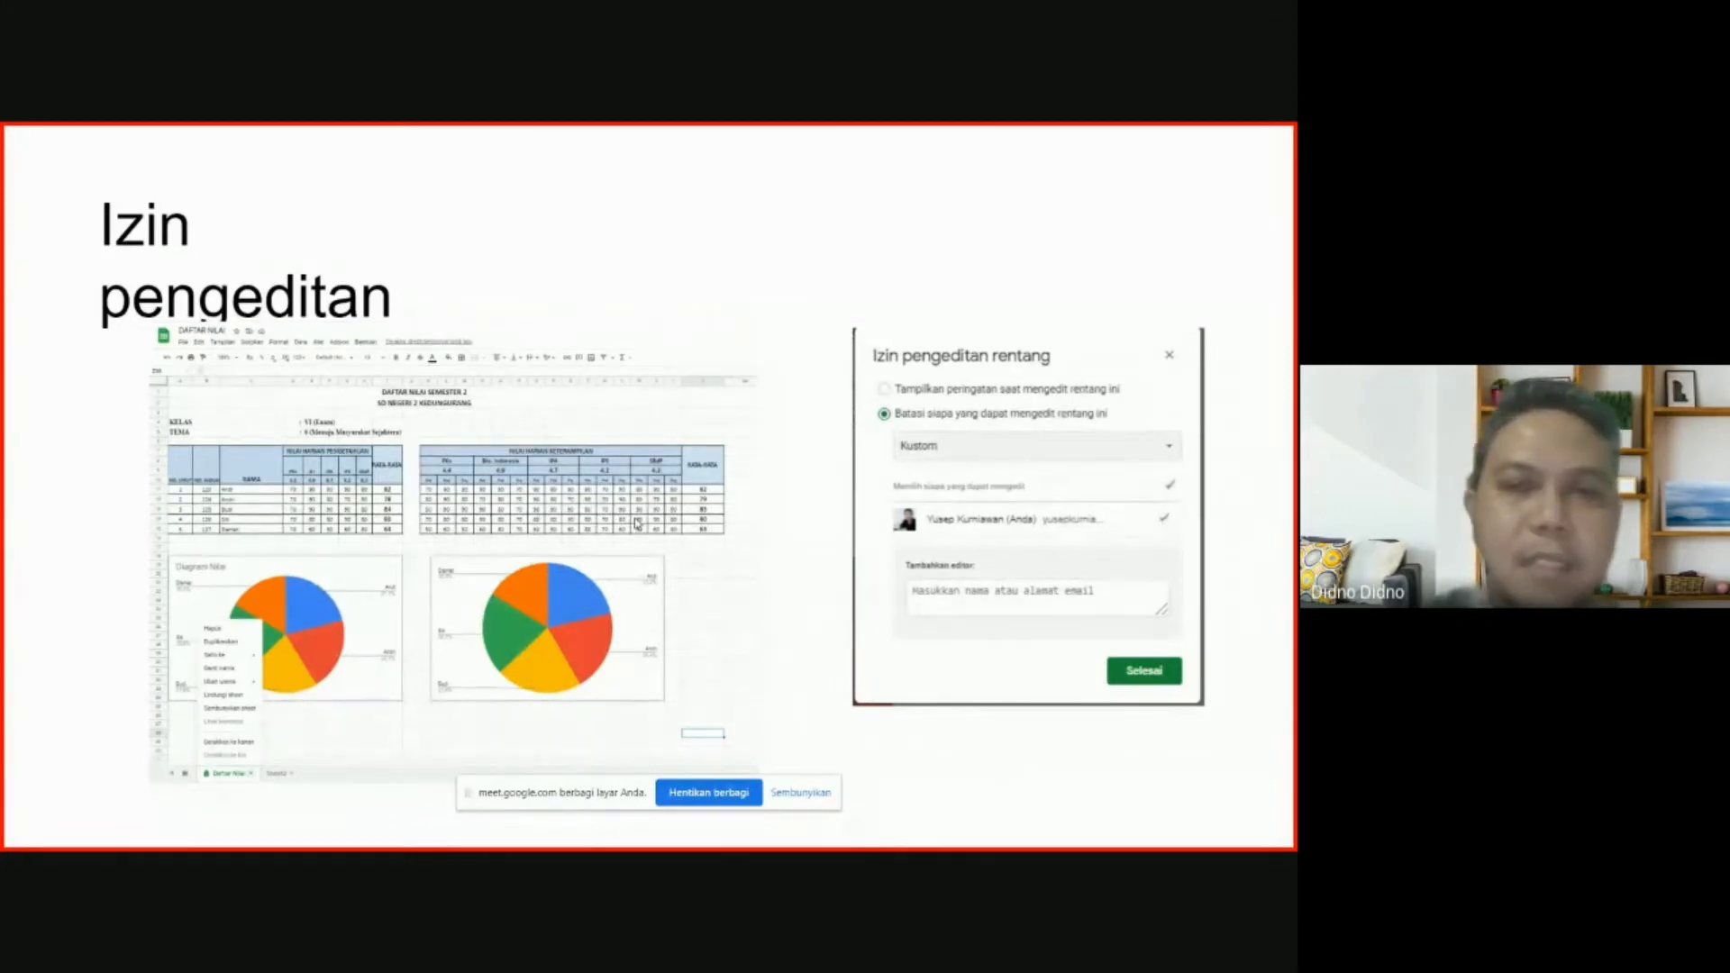
key(Right)
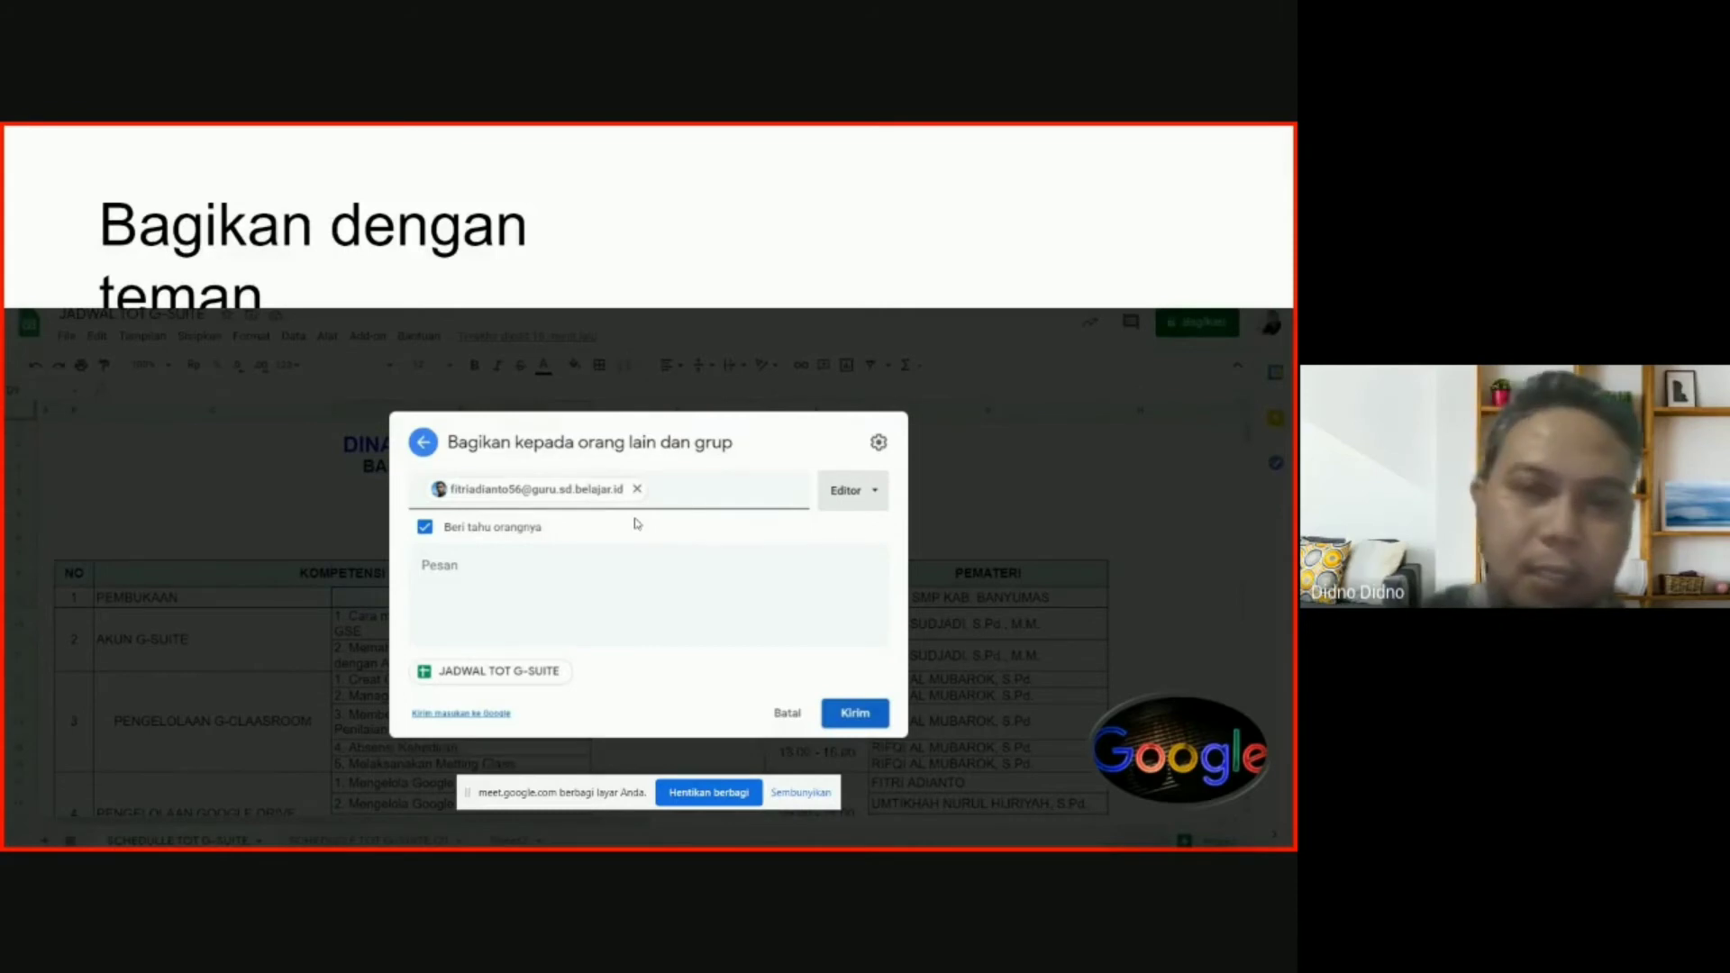
key(Right)
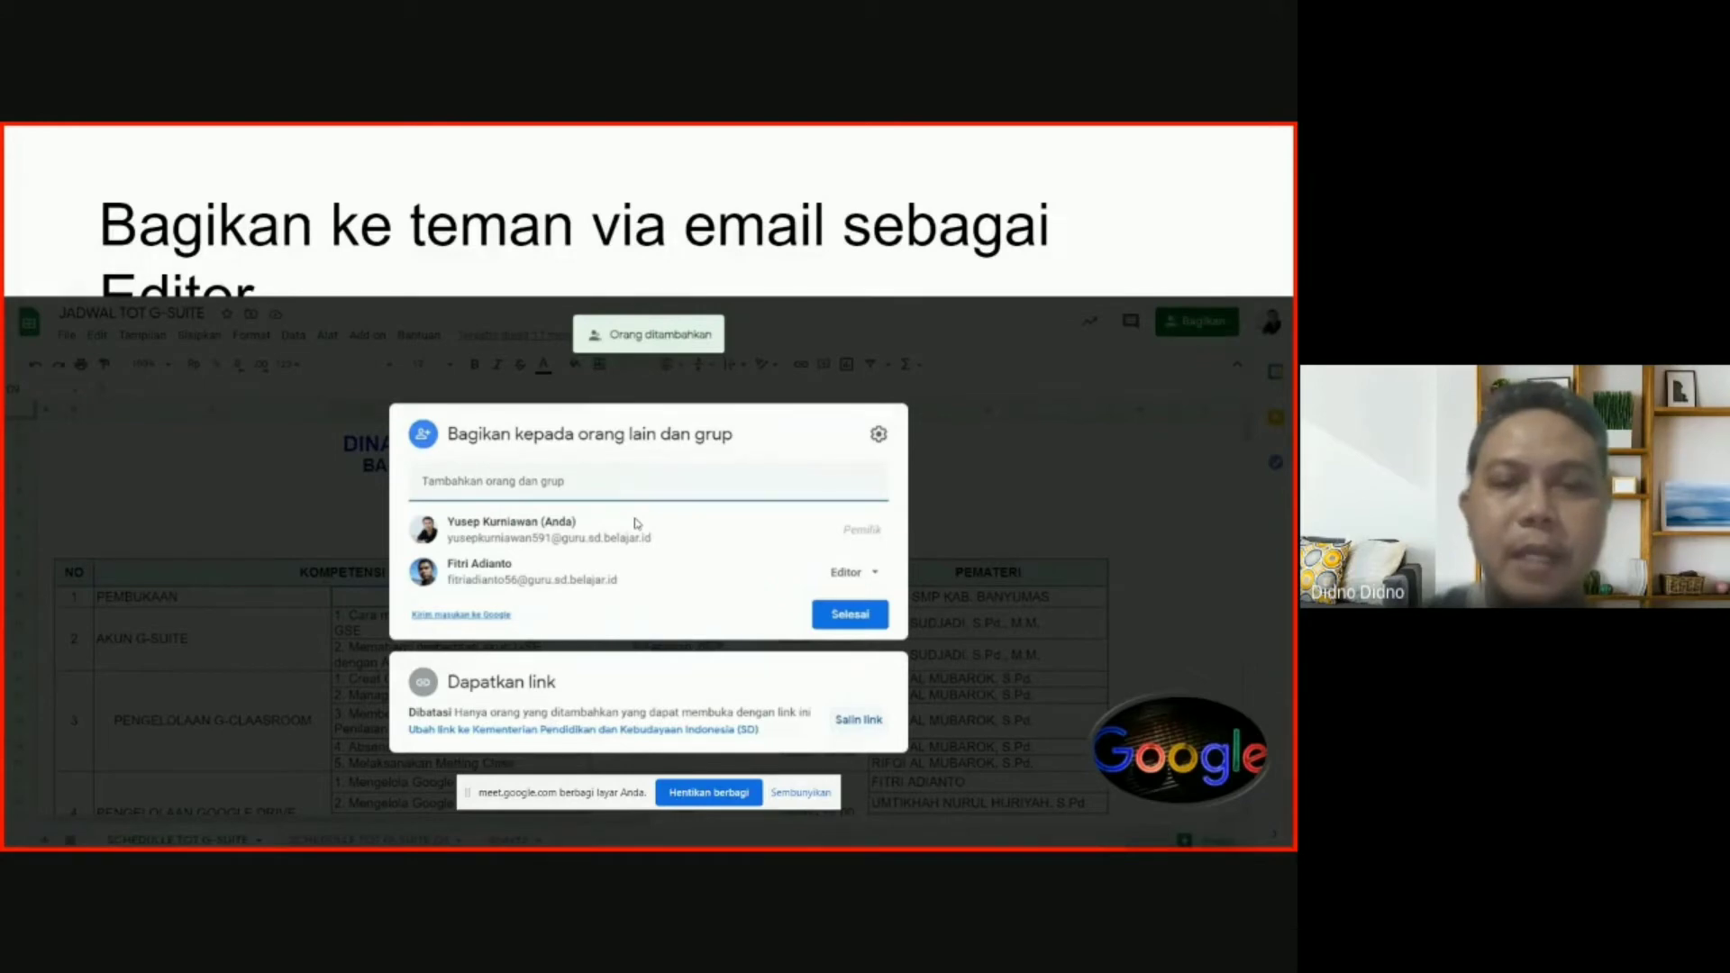
key(Right)
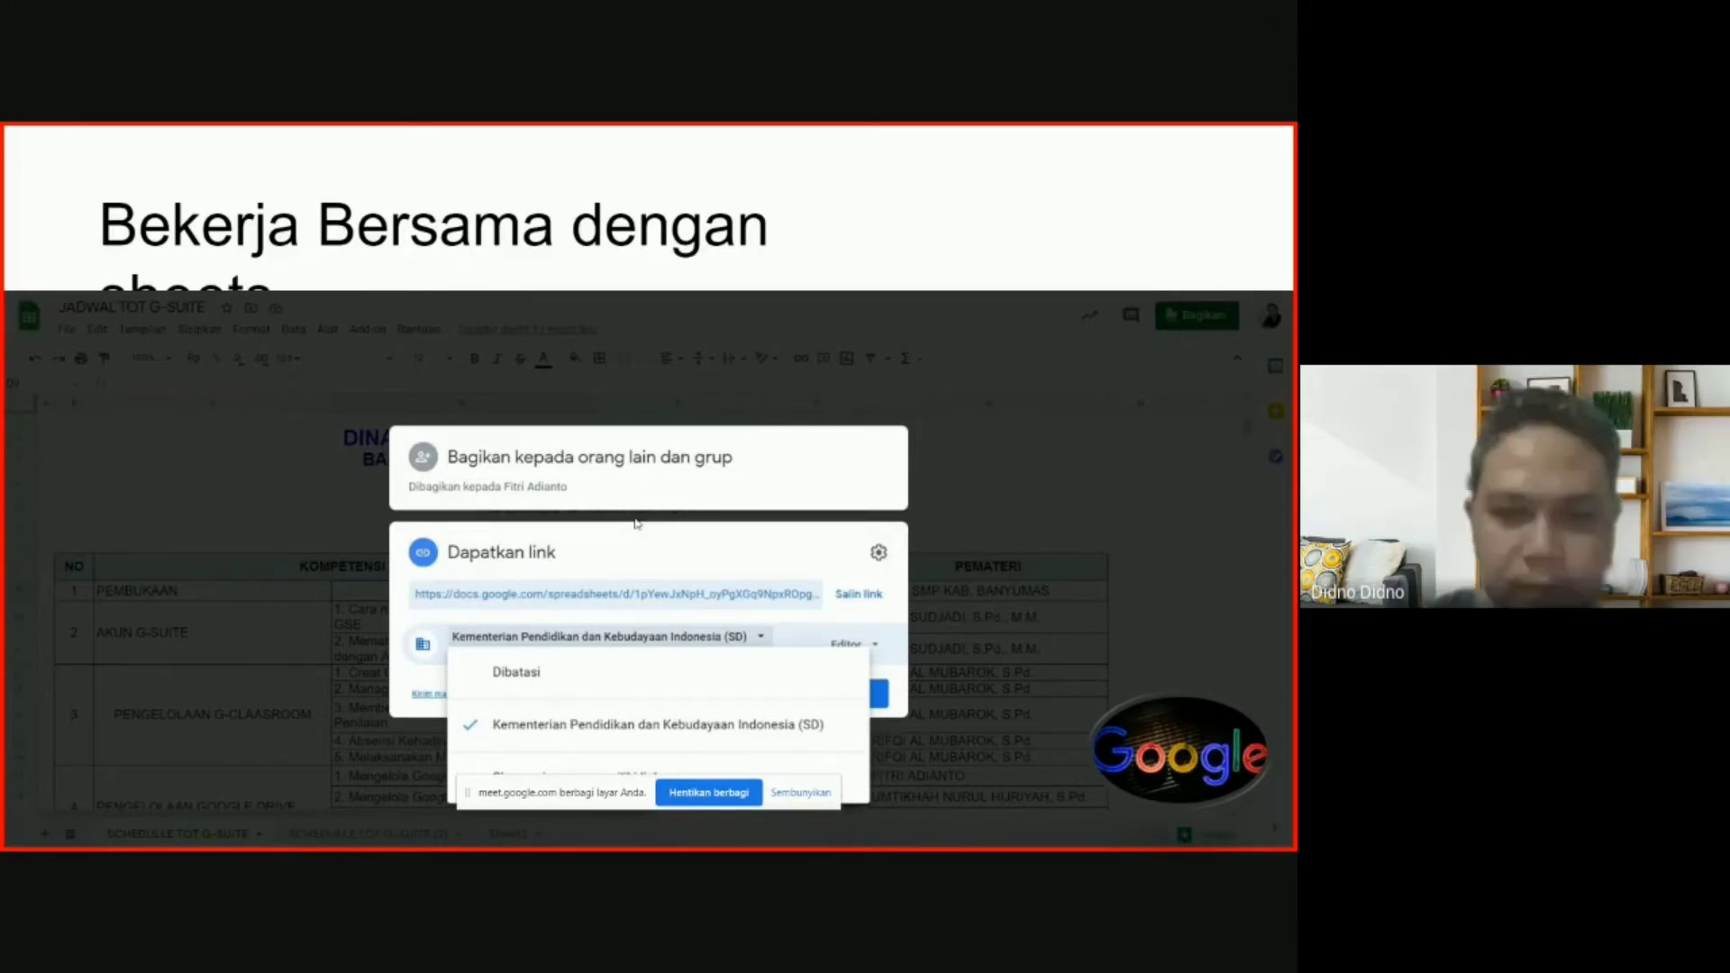
key(Right)
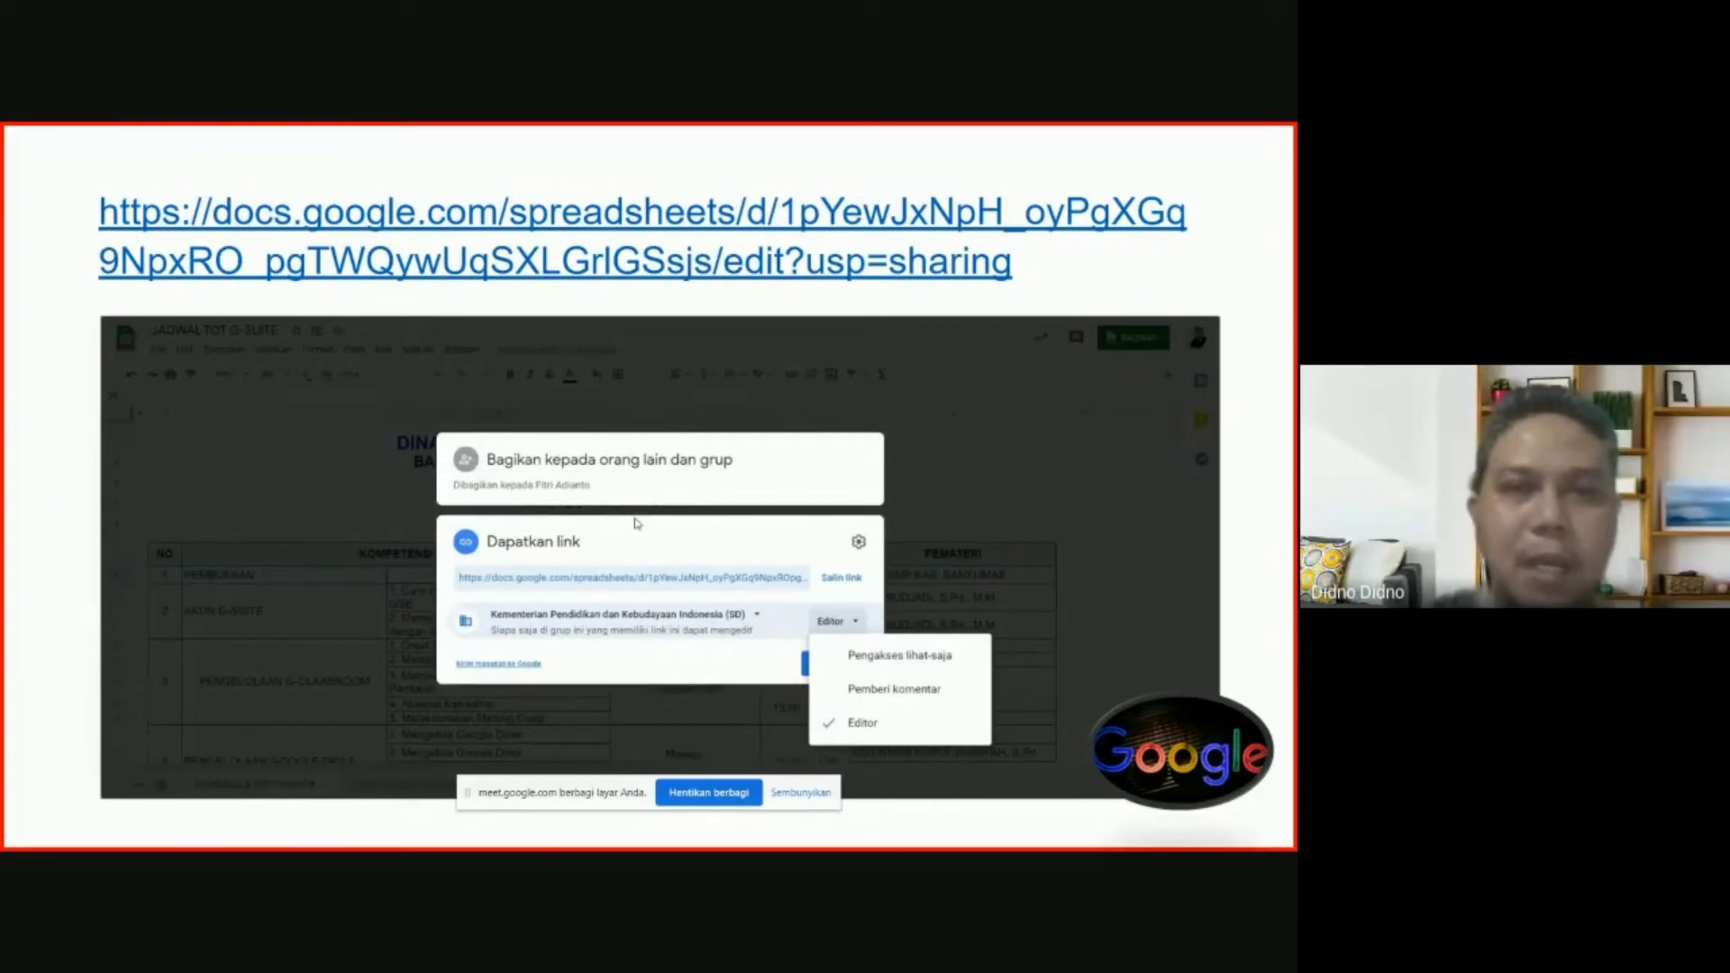
key(Right)
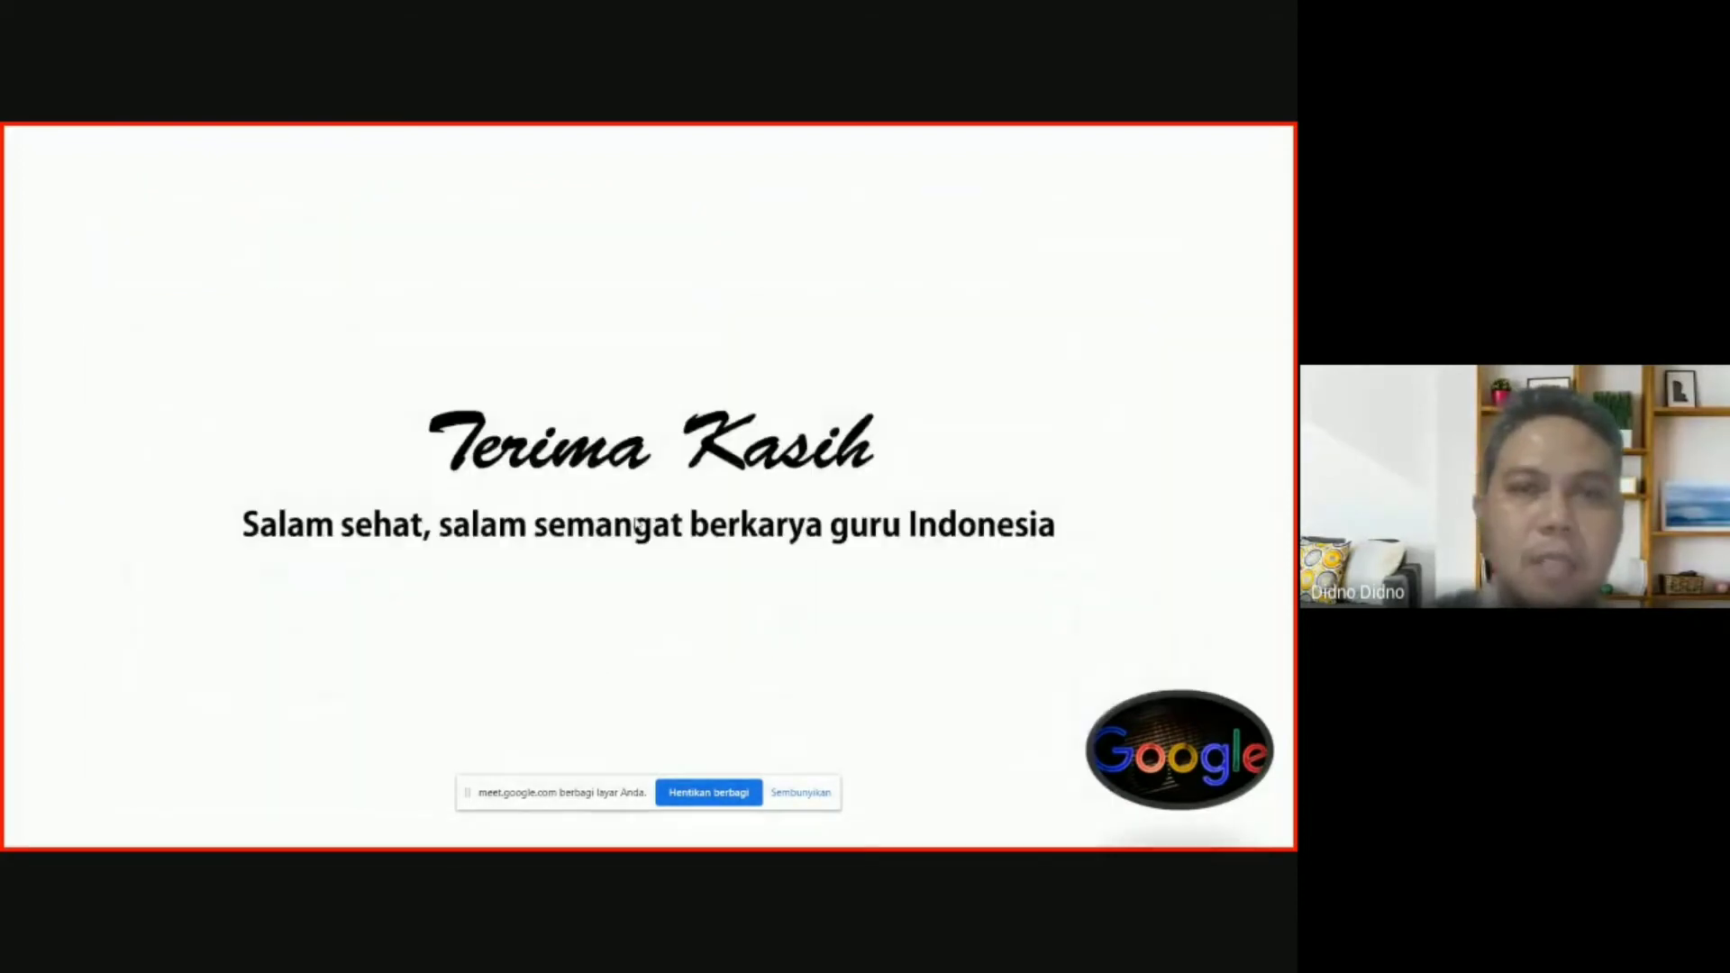
Exit the slideshow, close the presentation tab and return to the Google Drive tab.
key(Escape)
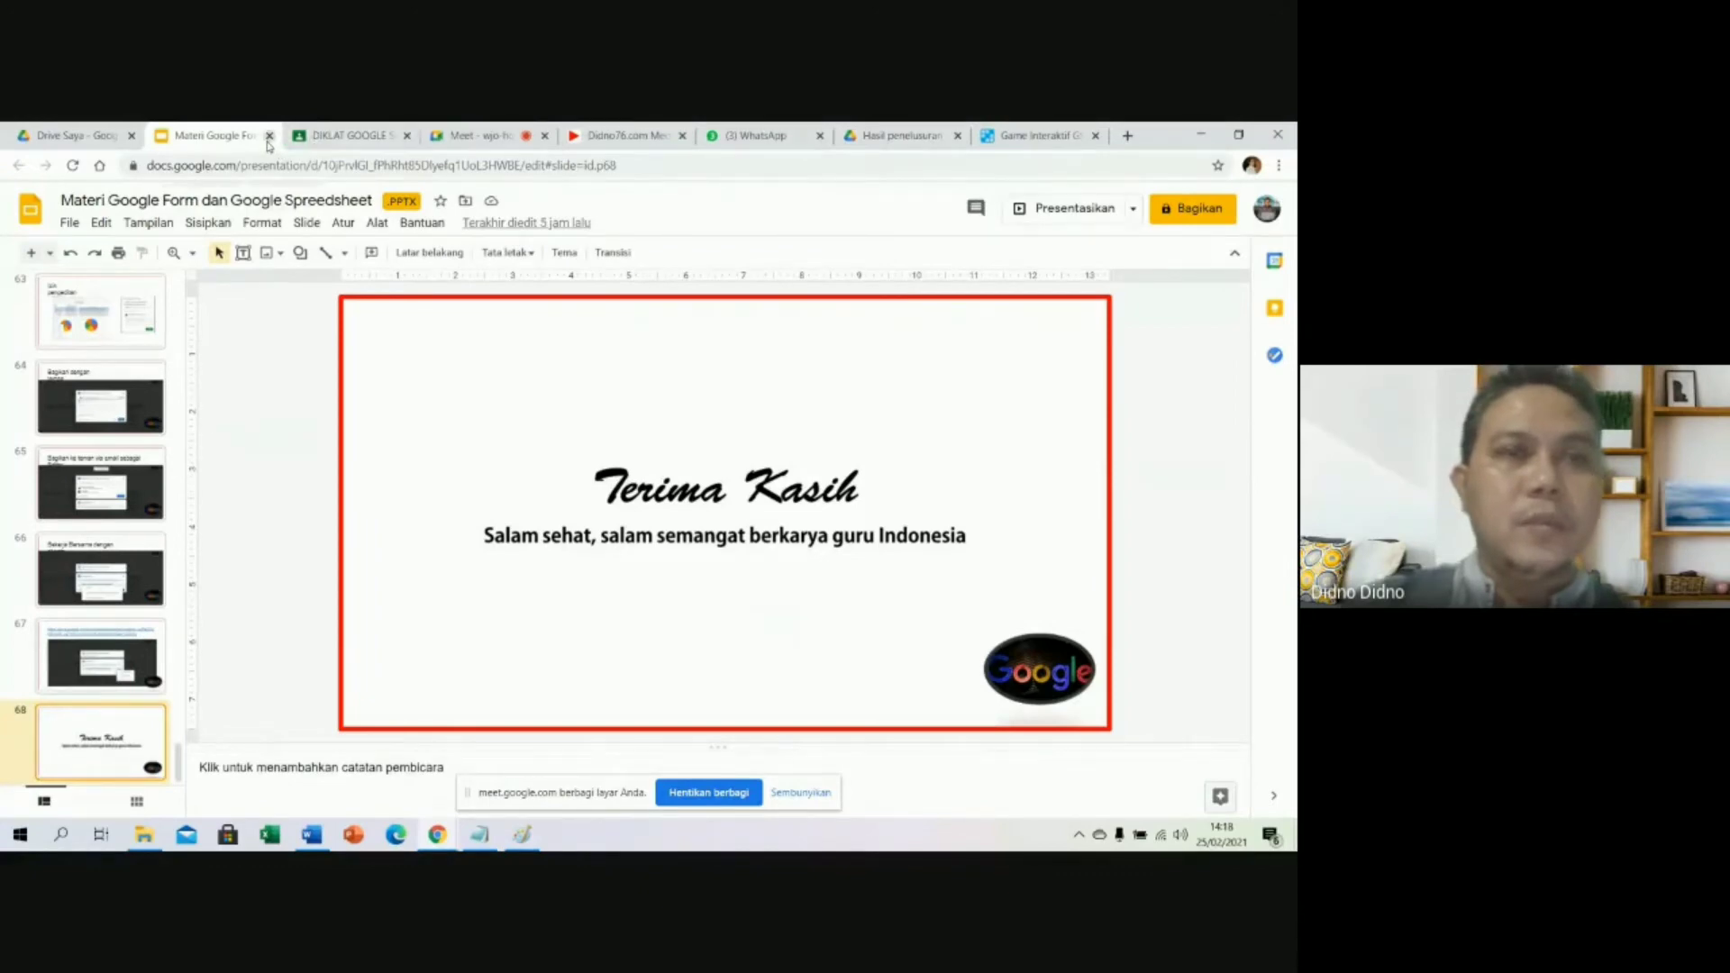
click(49, 139)
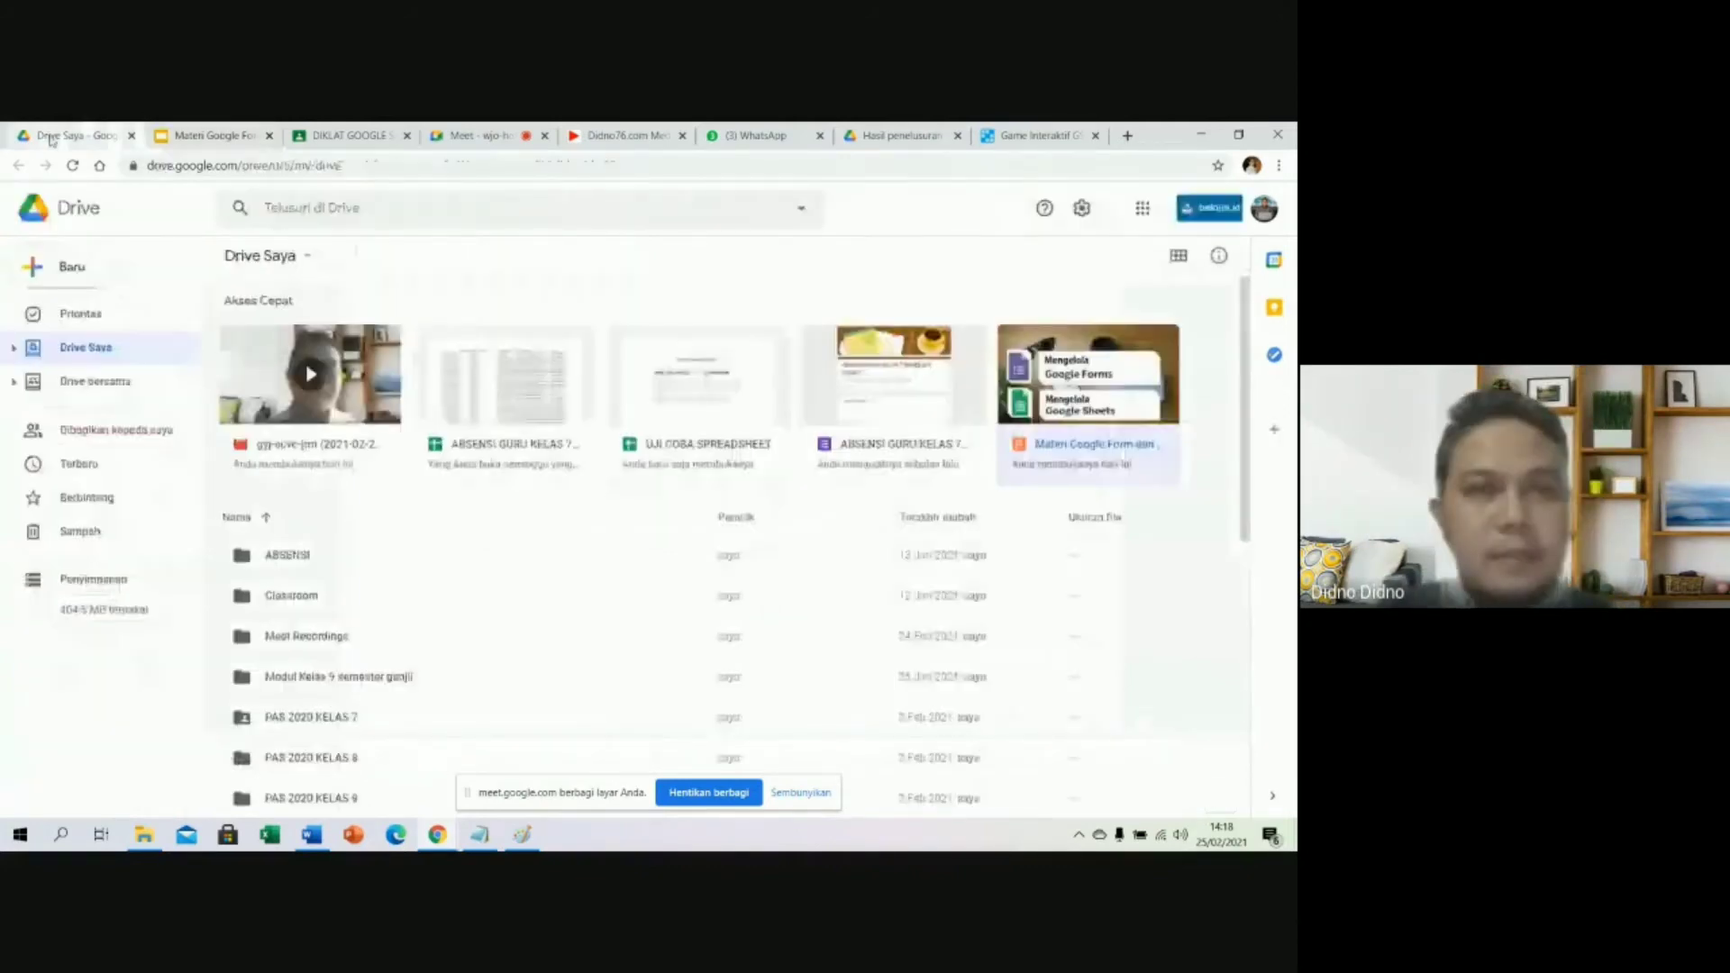
click(269, 135)
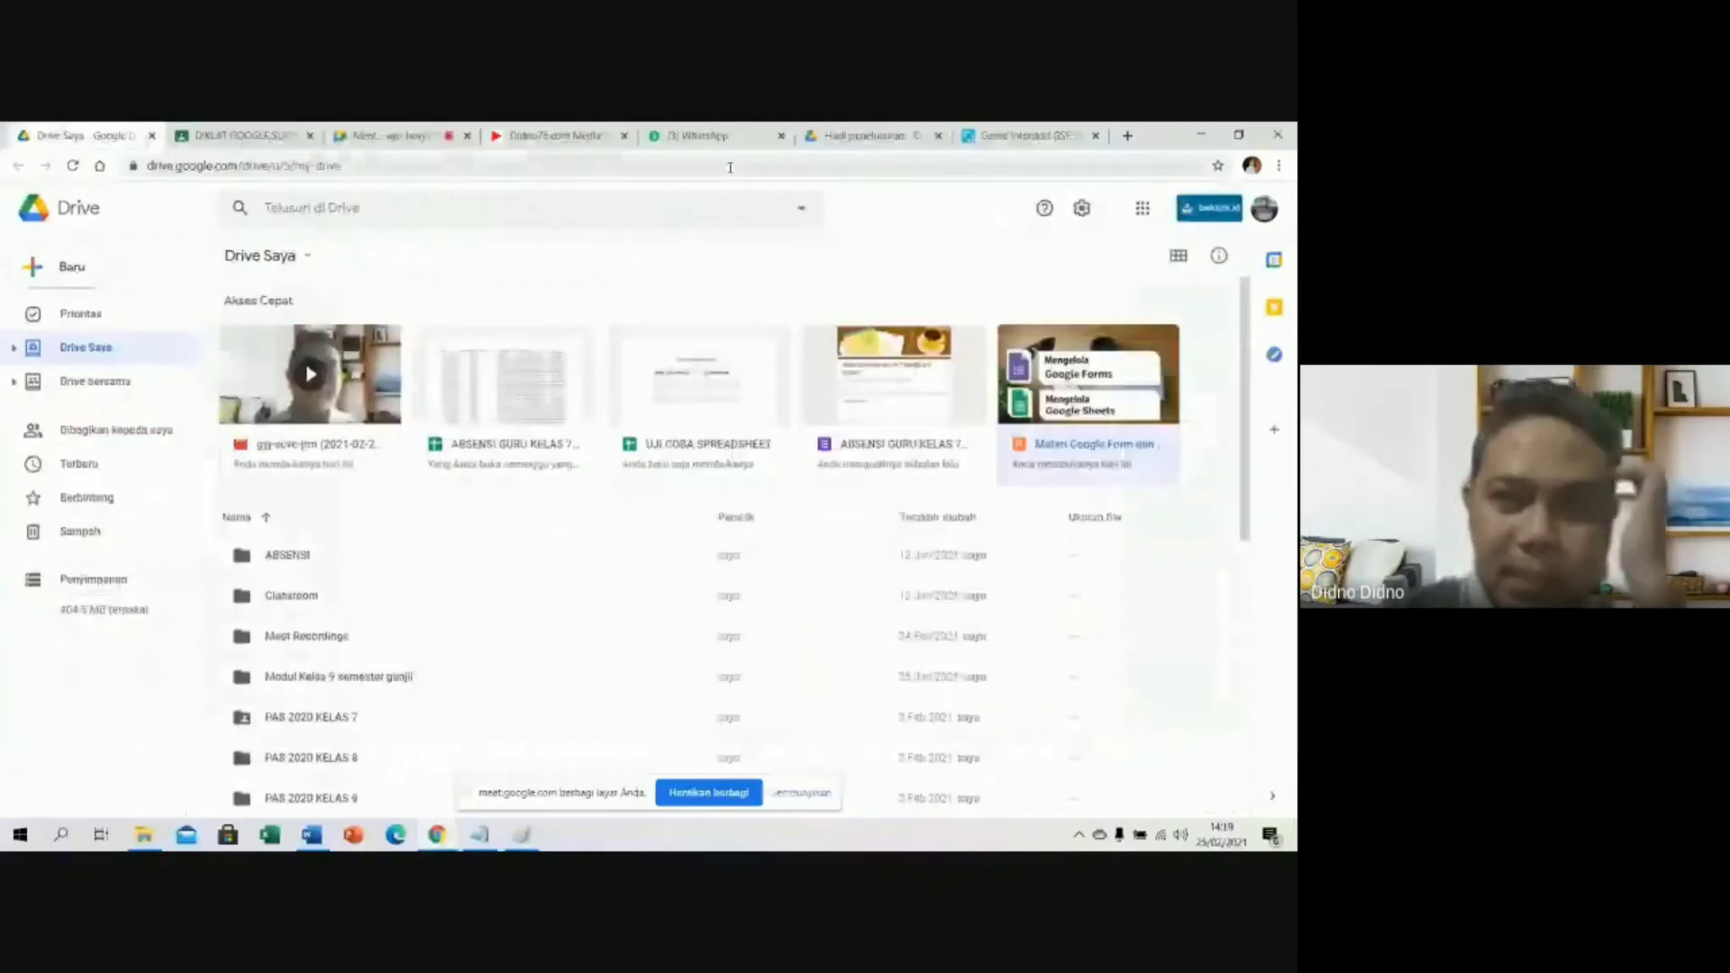
click(383, 135)
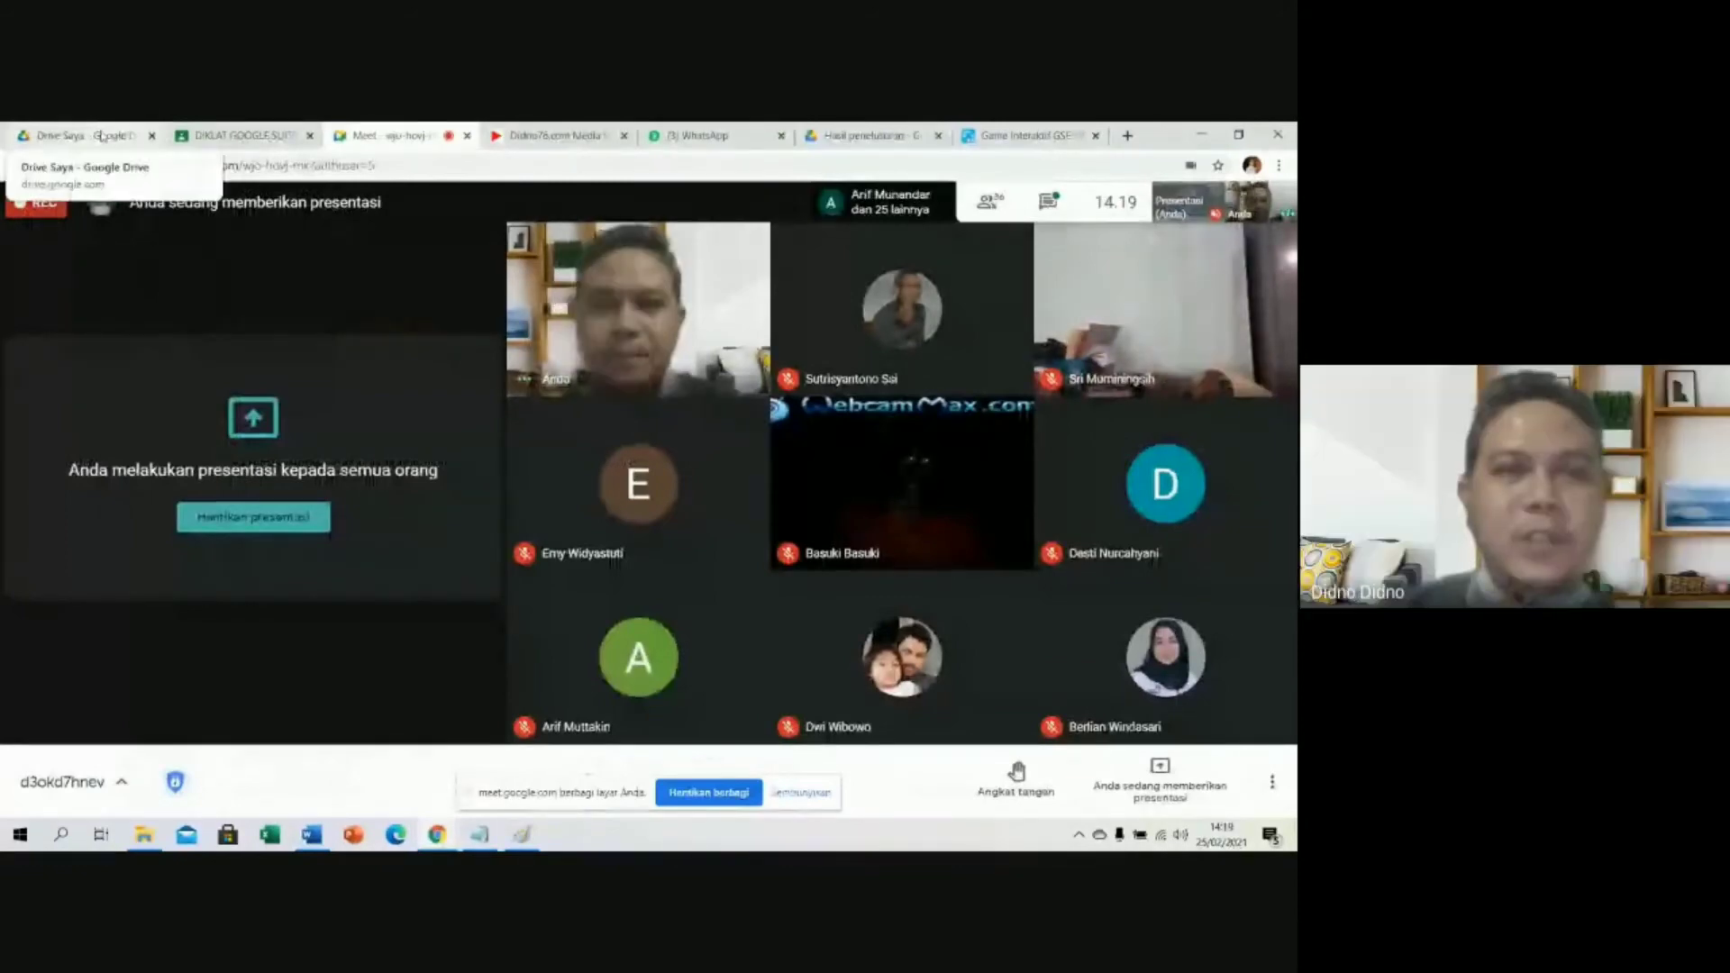
click(101, 135)
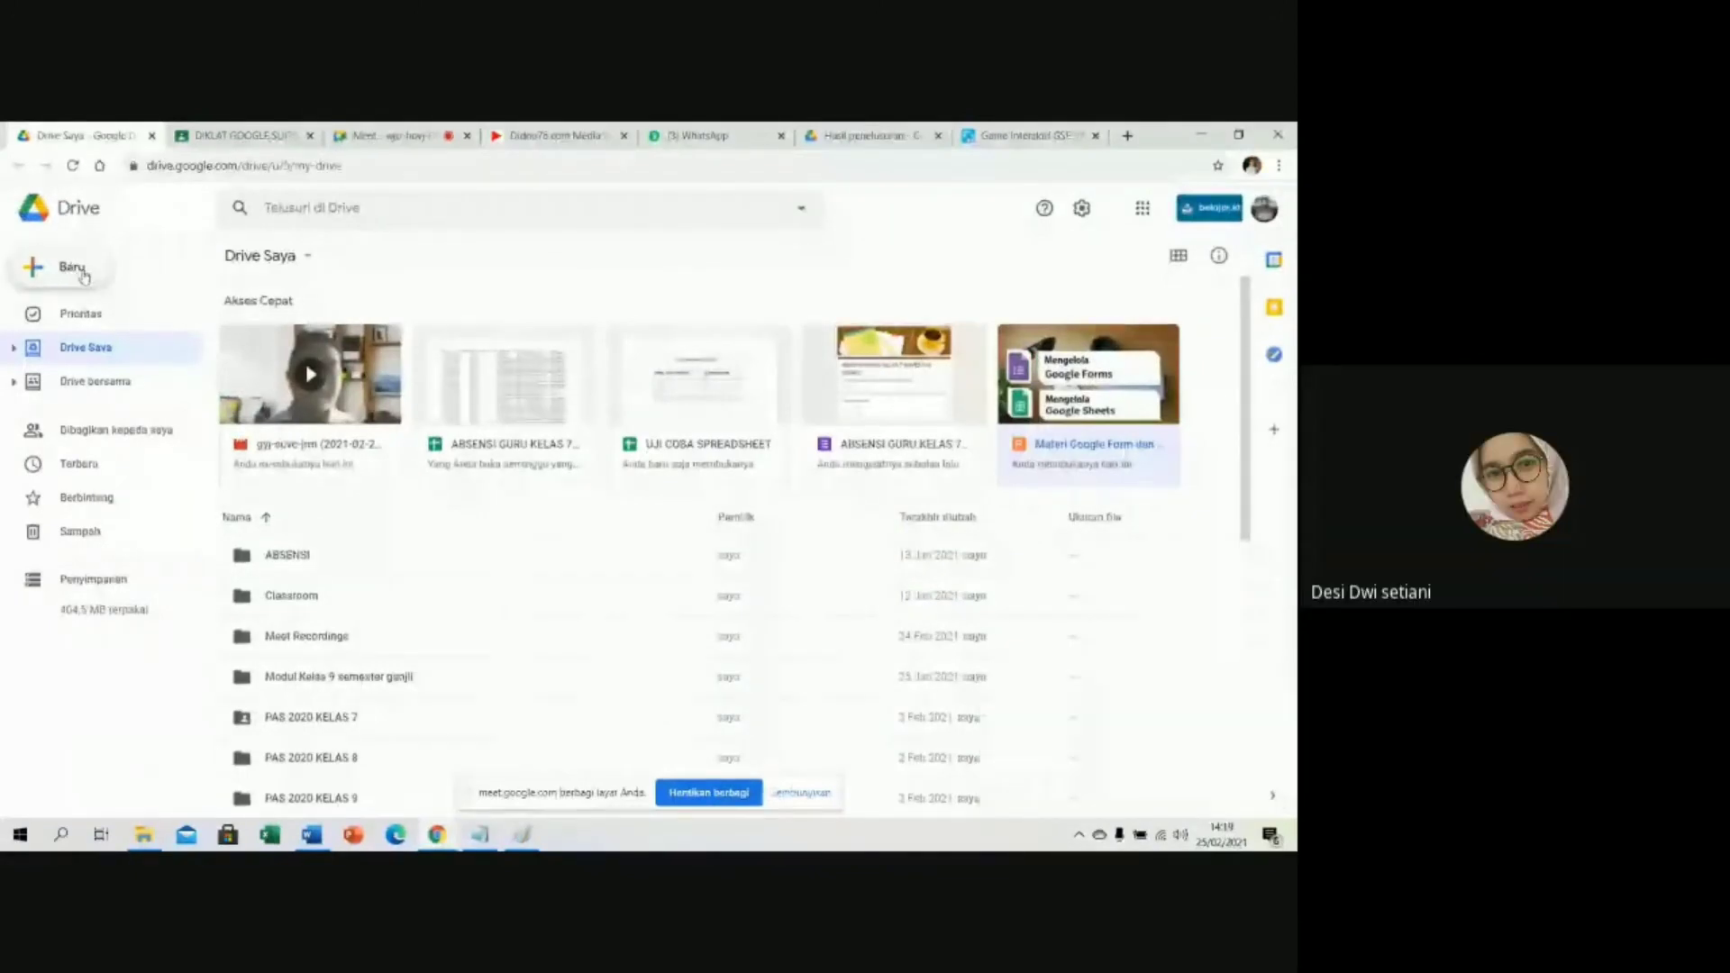
Check the quiz title in the Word question document, then return to the browser.
click(326, 840)
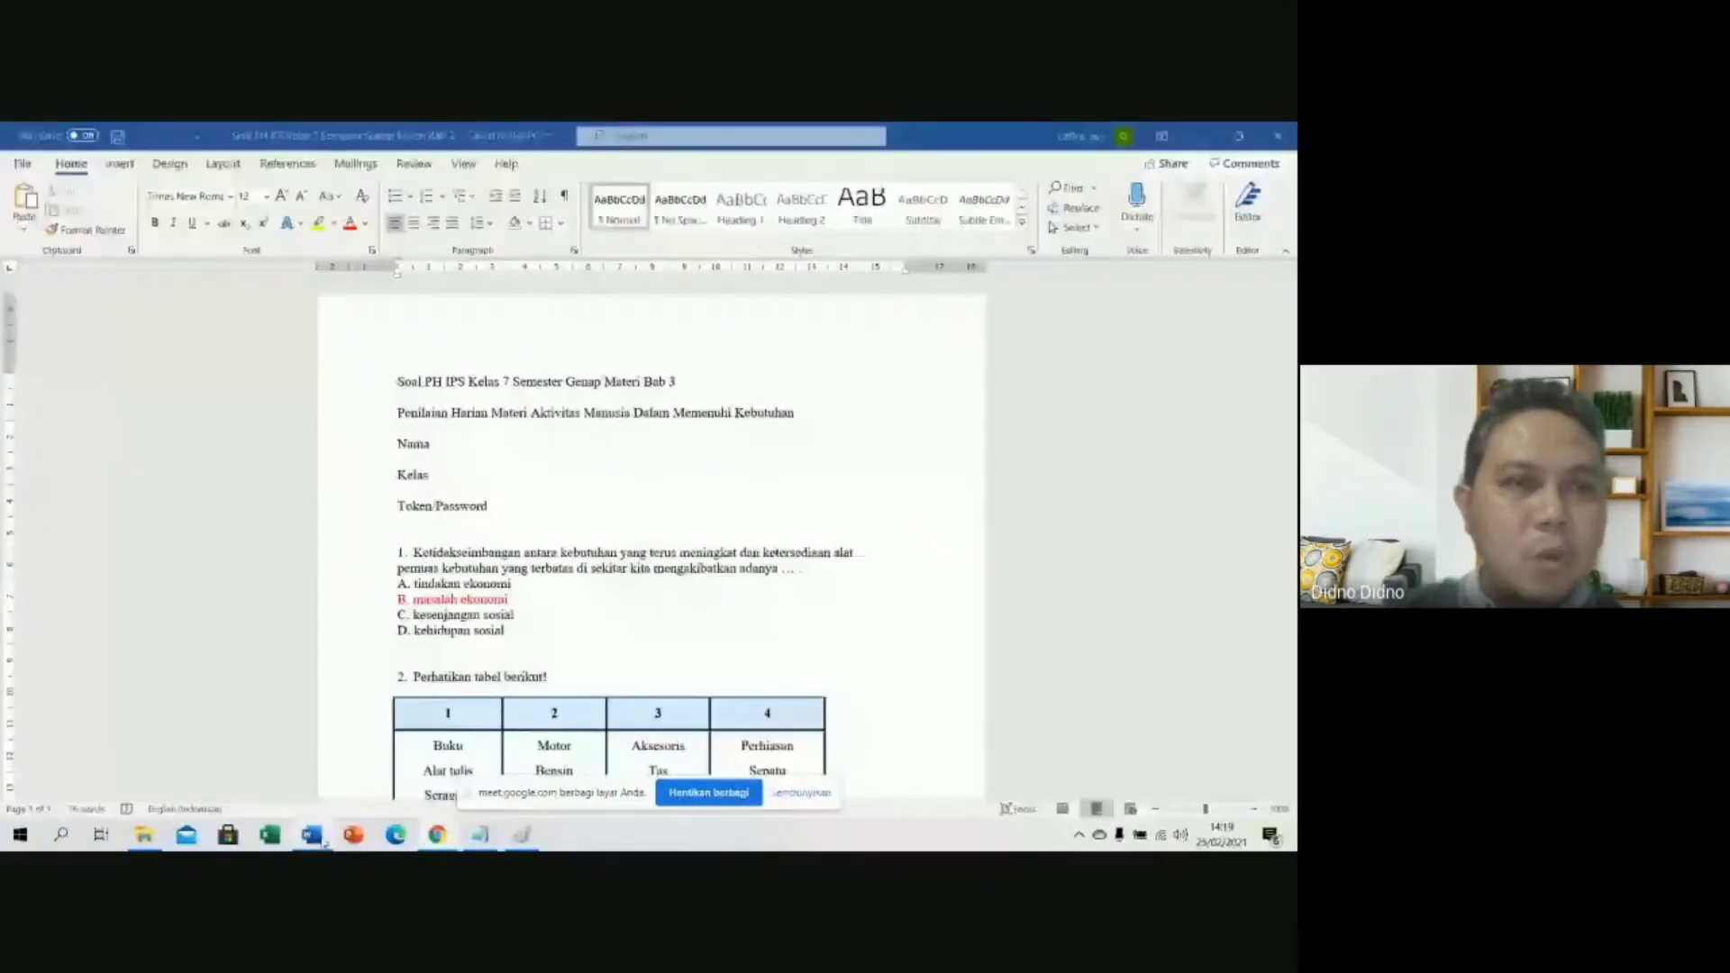
click(437, 835)
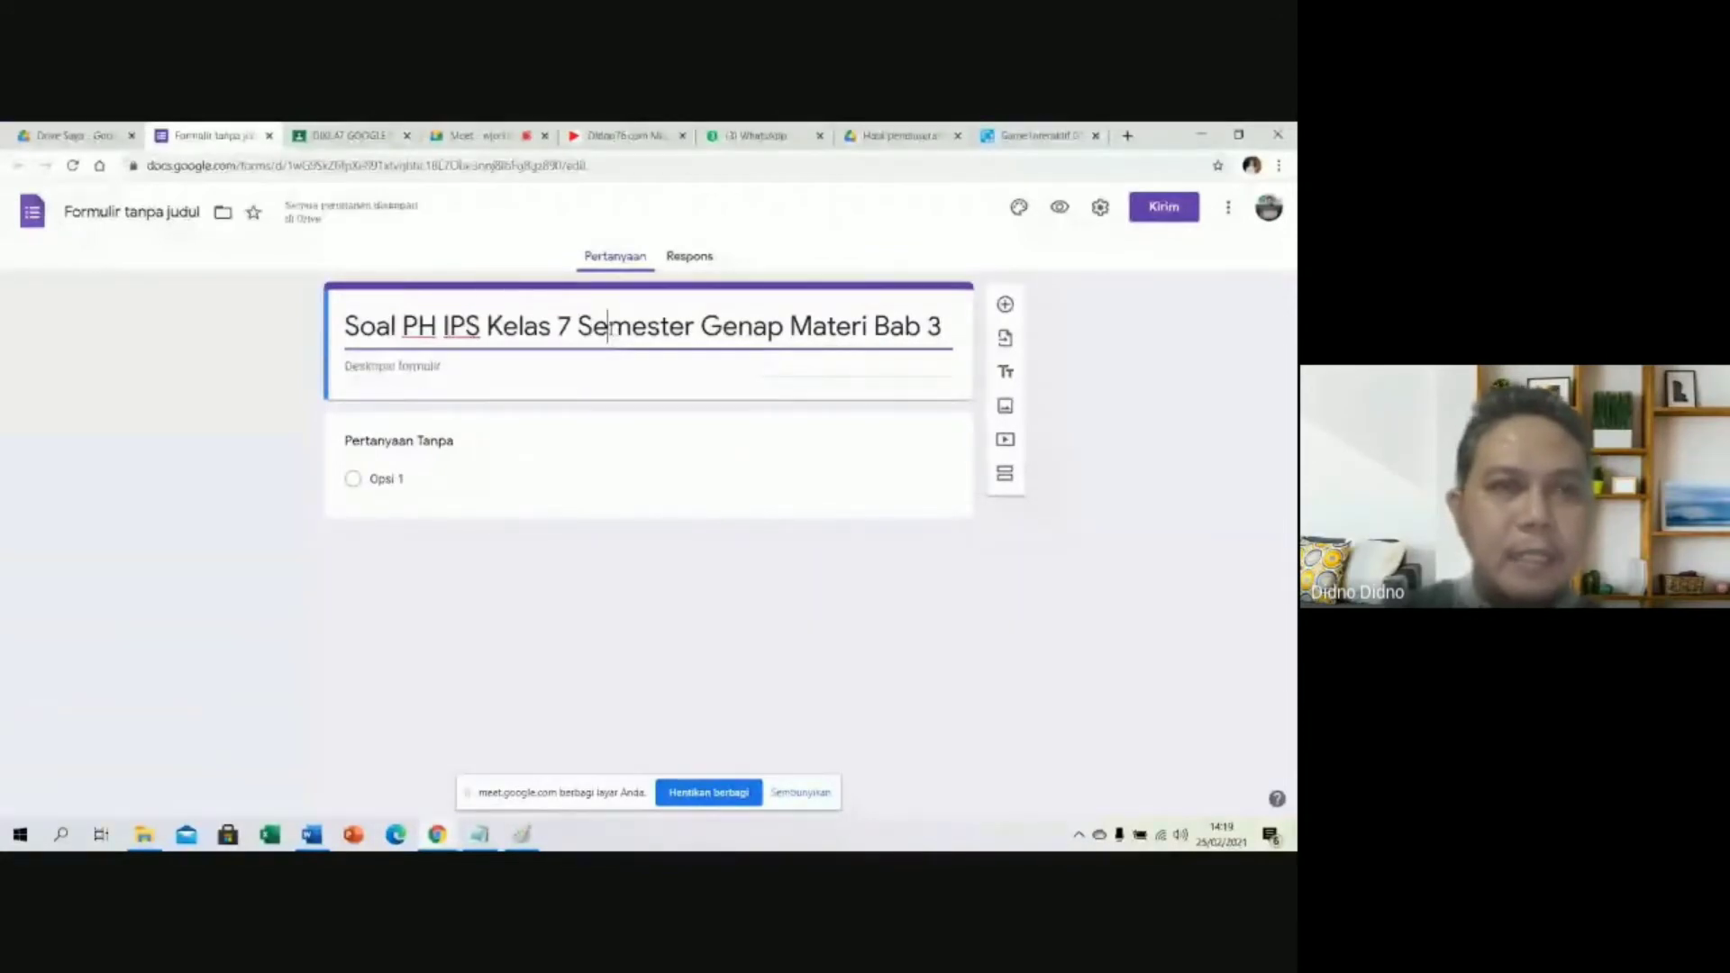
Name the form file after its title and paste 'Penilaian Harian Materi Aktivitas Manusia Dalam Memenuhi Kebutuhan' as the description.
click(92, 215)
key(Tab)
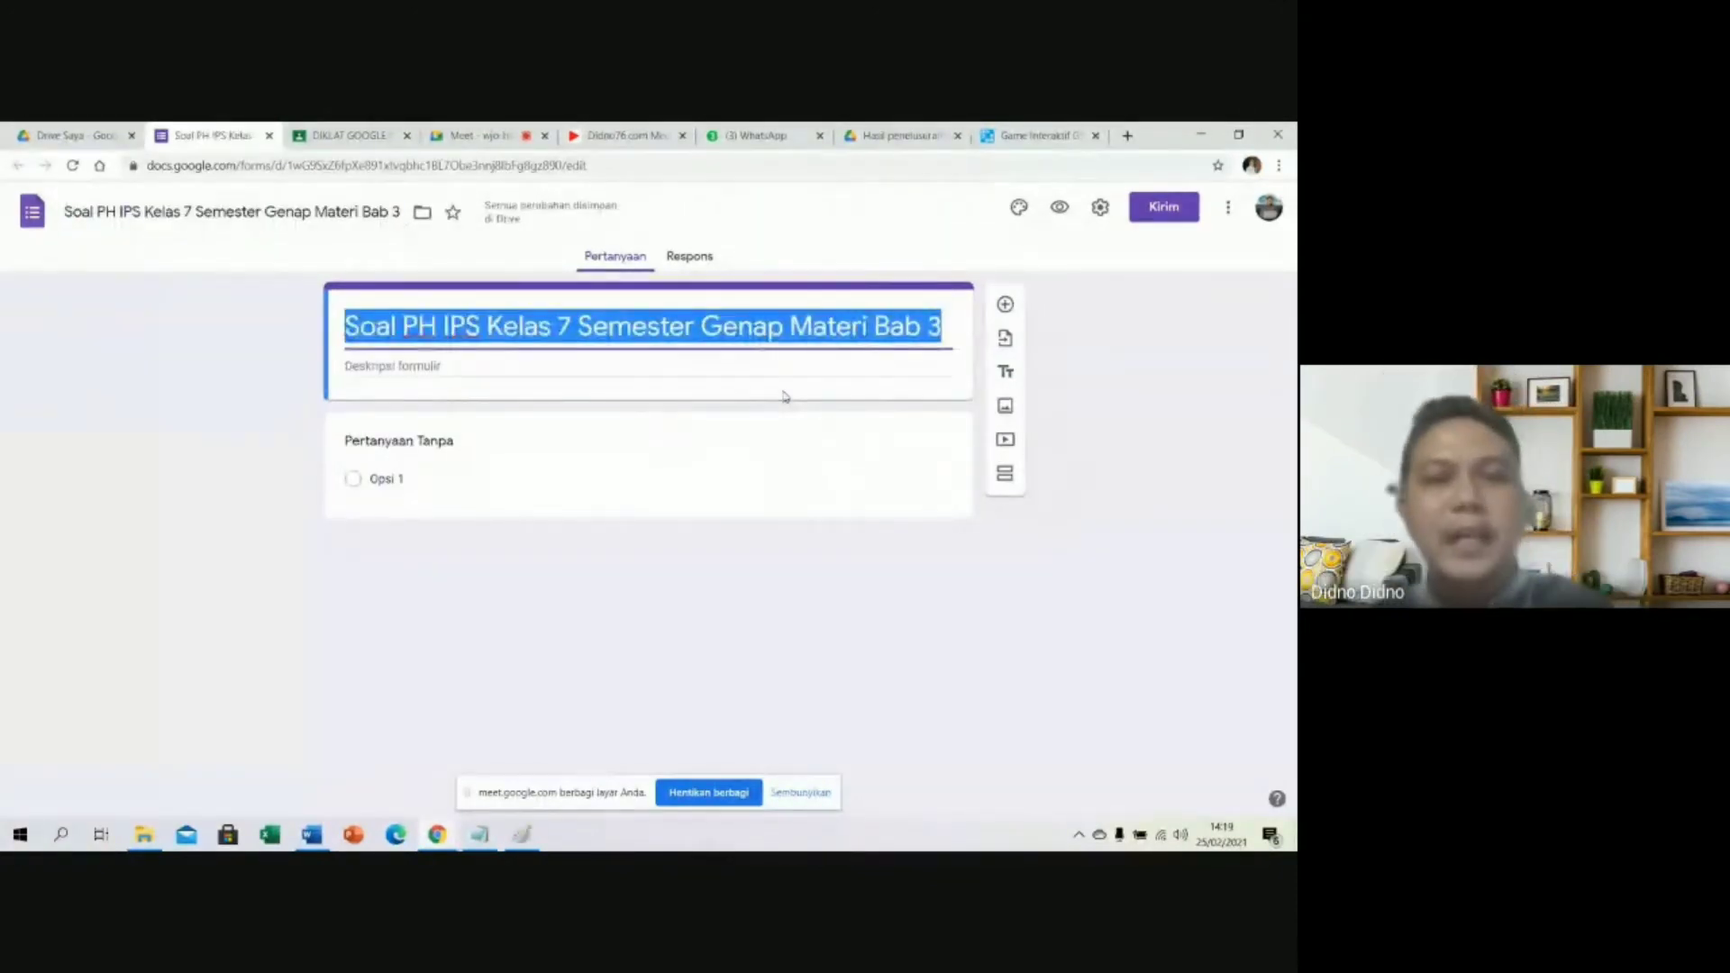
click(485, 372)
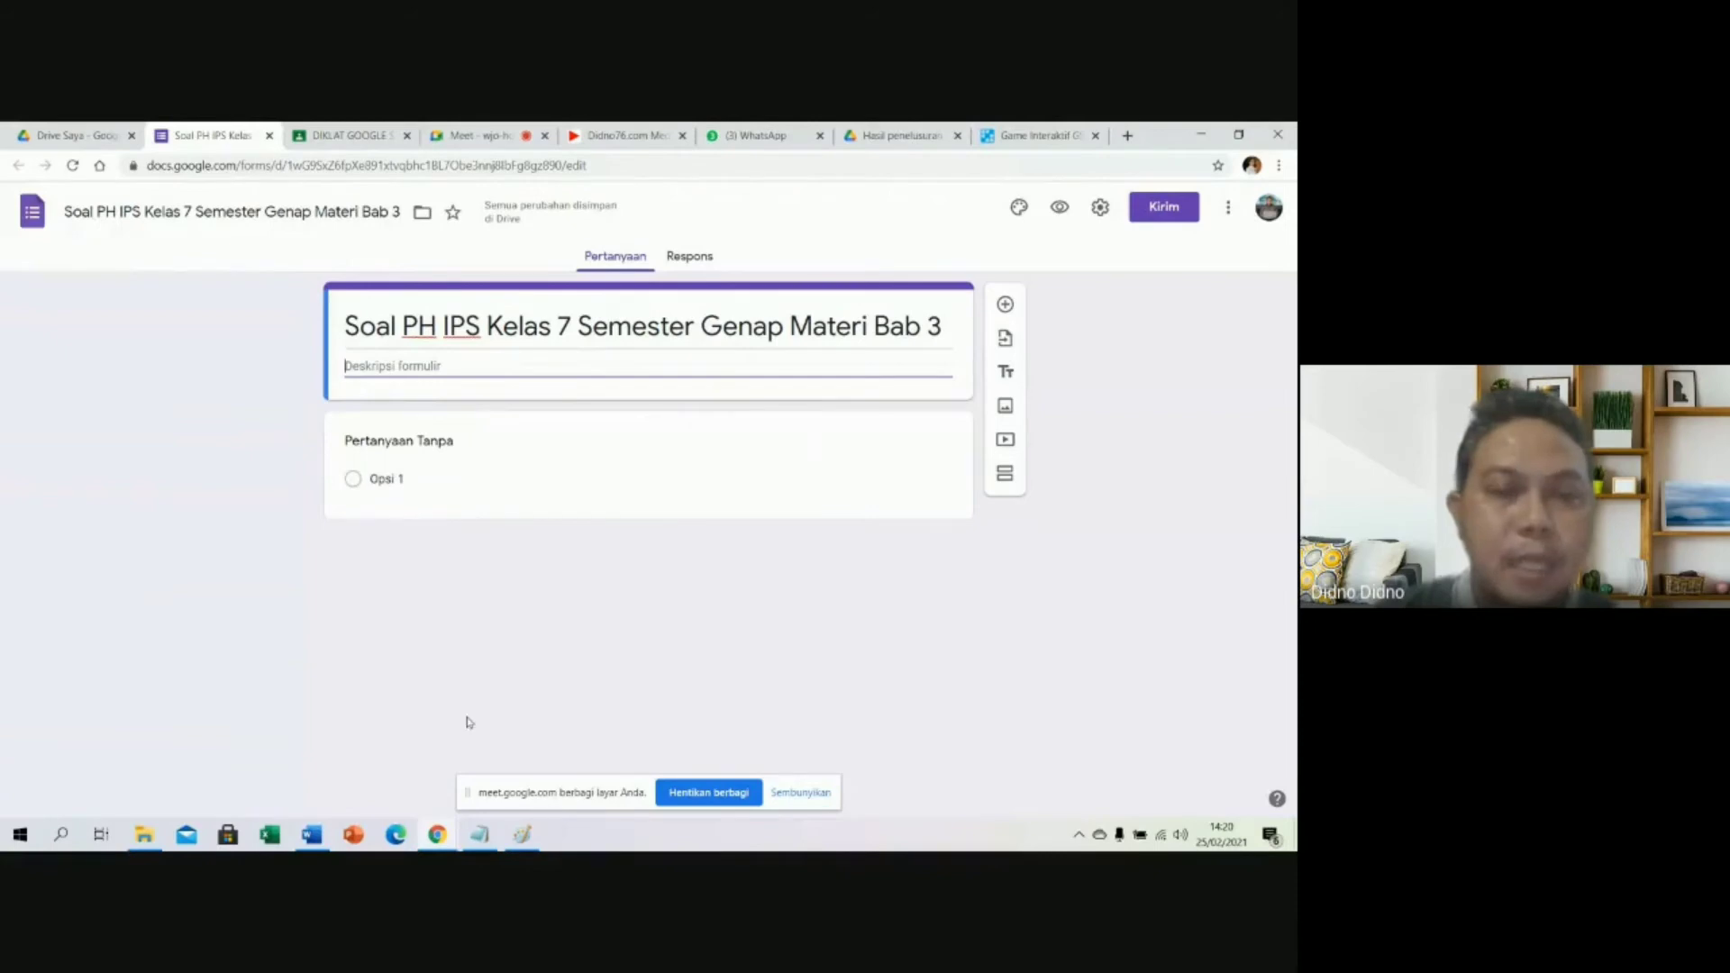
click(306, 838)
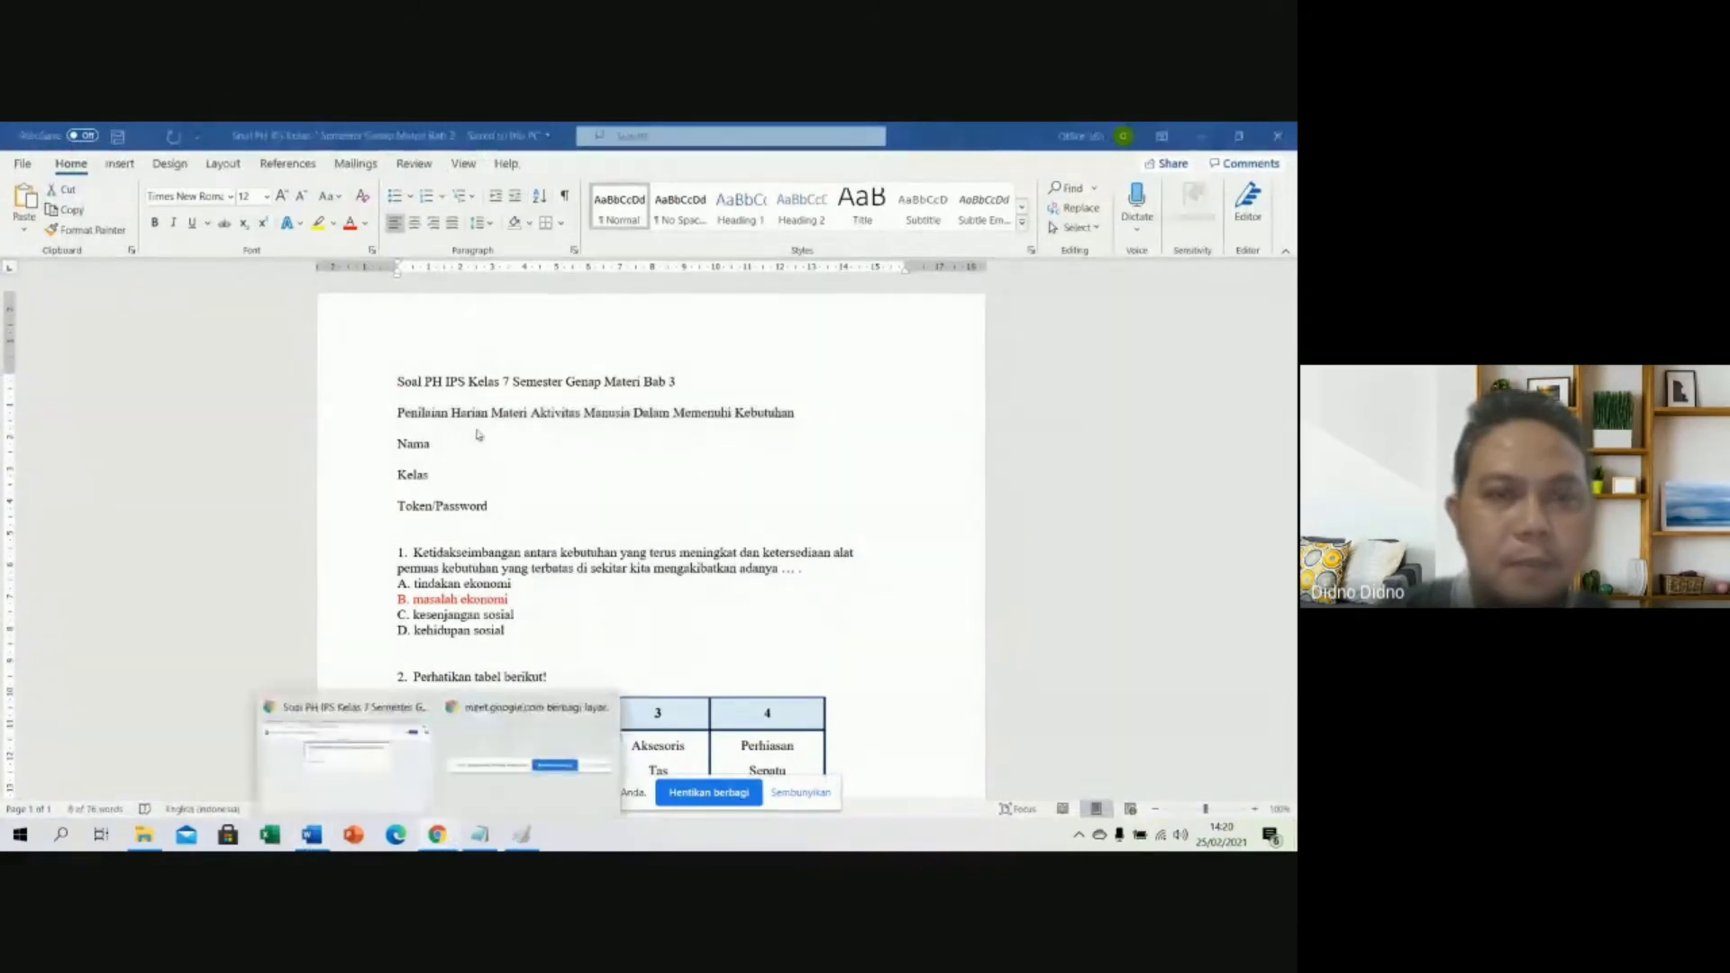
click(379, 734)
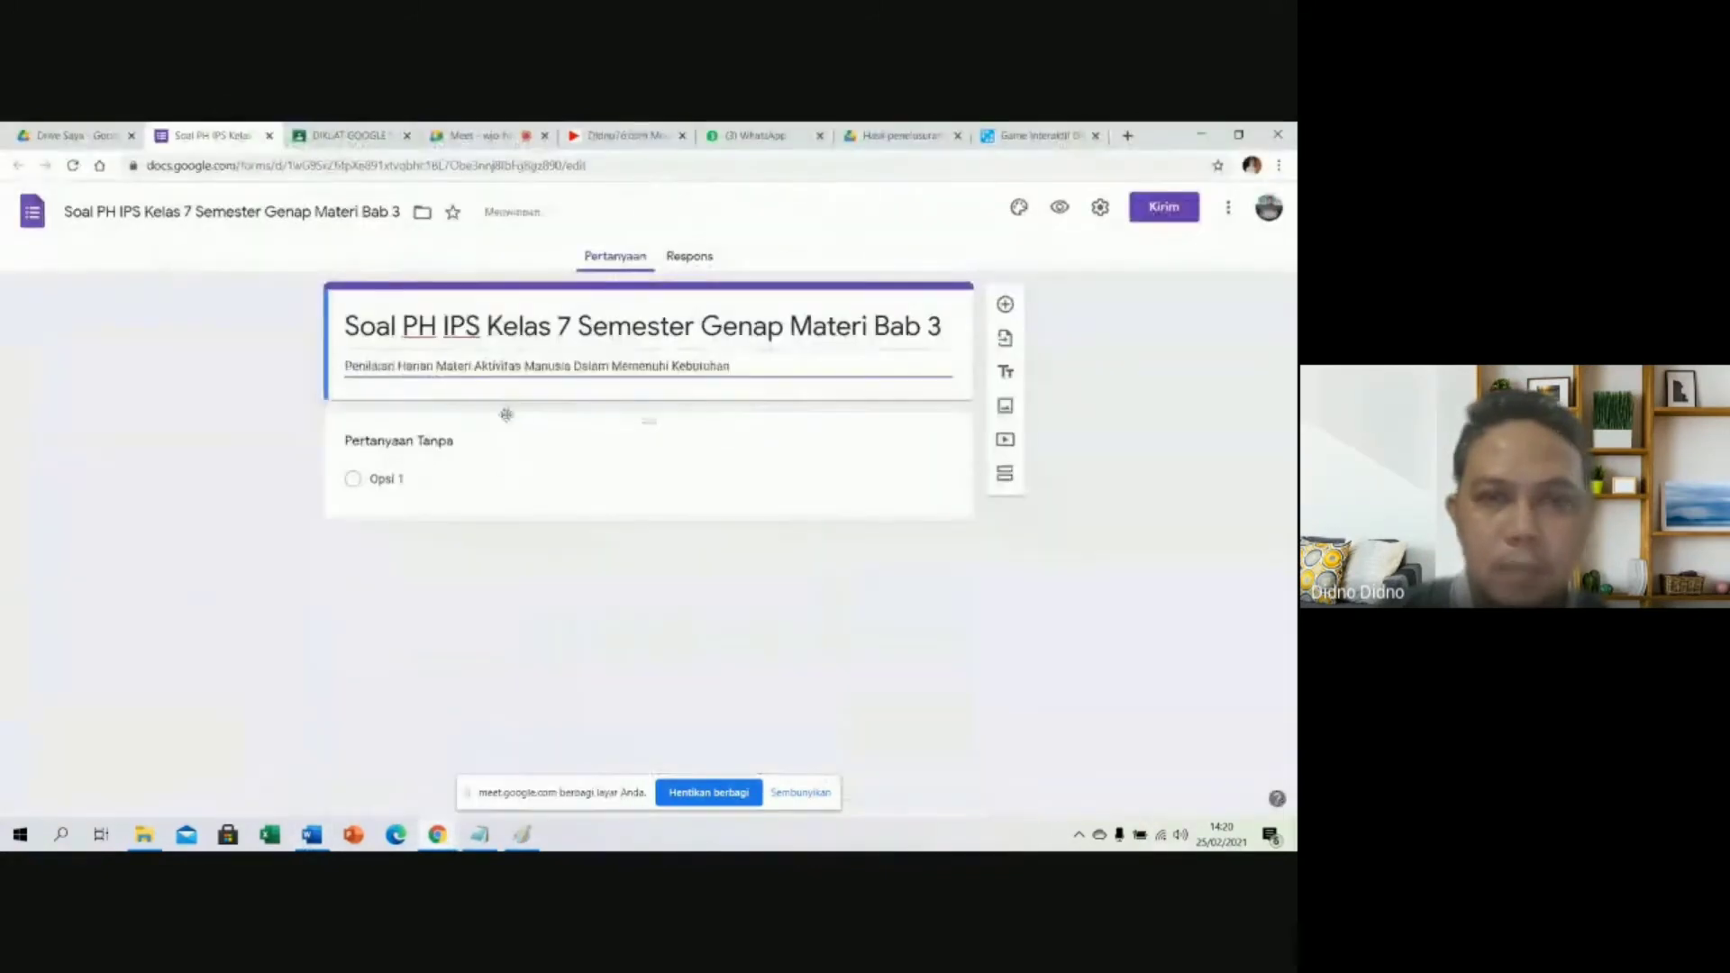
Retitle the first question 'Nama Siswa' and make it a required short-answer field.
click(609, 474)
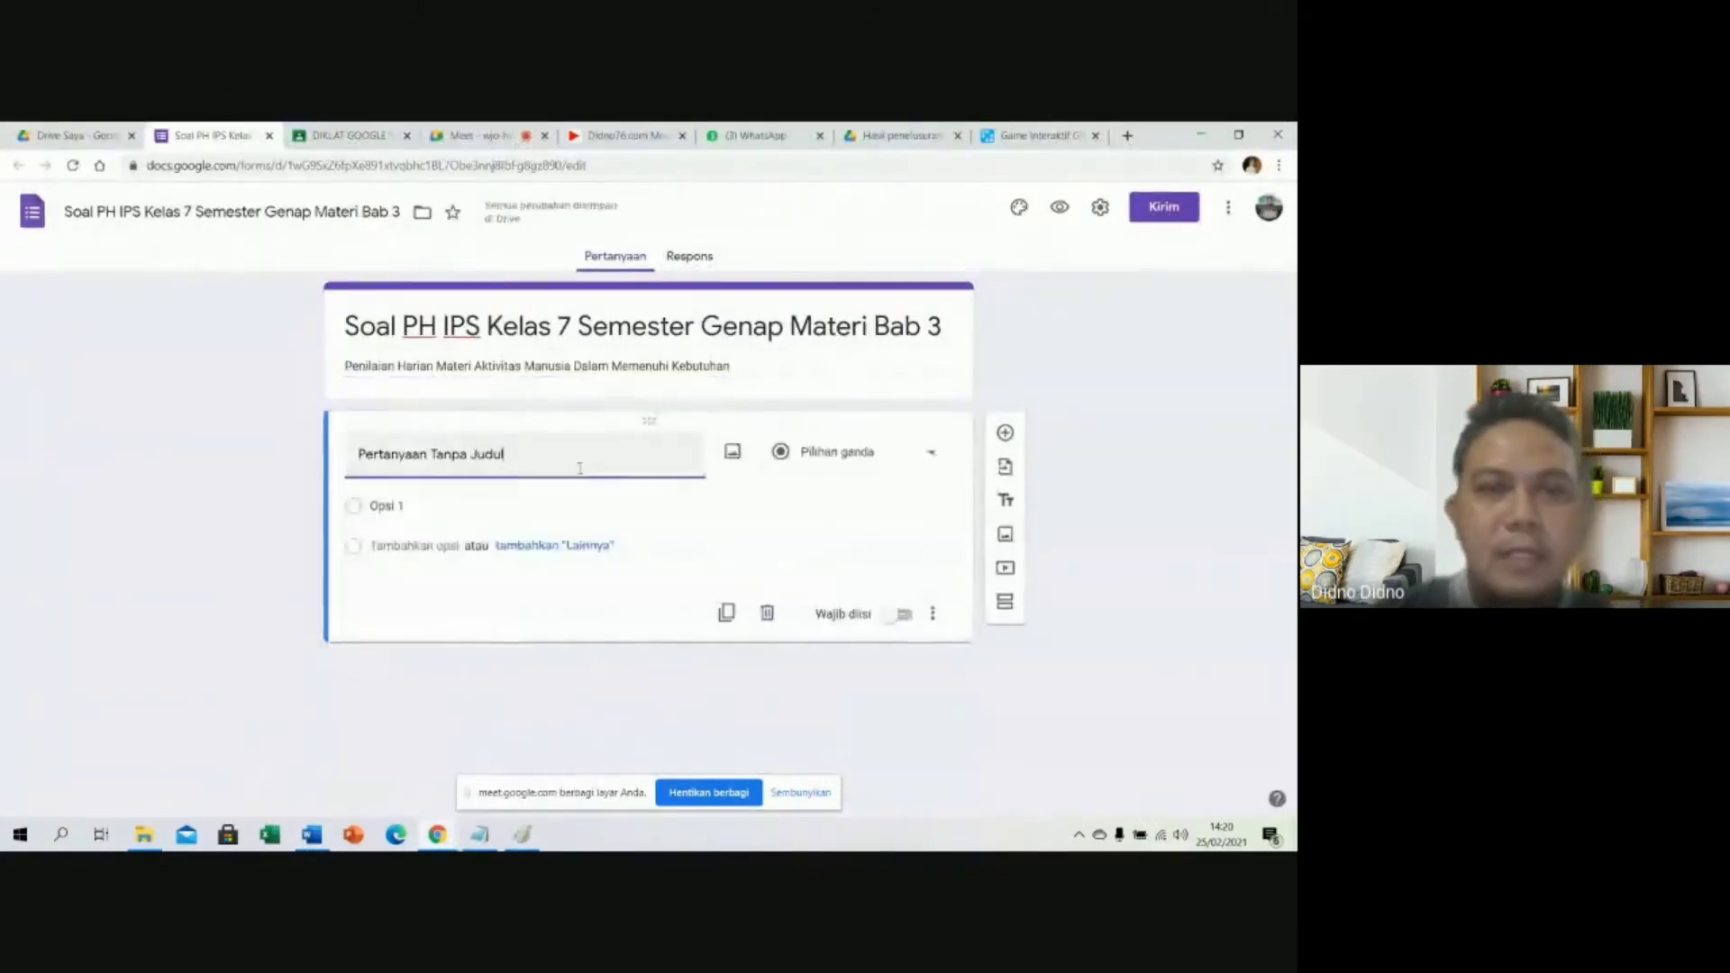
key(BackSpace)
key(BackSpace)
key(BackSpace)
key(BackSpace)
key(BackSpace)
key(BackSpace)
key(BackSpace)
key(BackSpace)
key(BackSpace)
key(BackSpace)
key(BackSpace)
key(BackSpace)
key(BackSpace)
key(BackSpace)
key(BackSpace)
key(BackSpace)
key(BackSpace)
key(BackSpace)
key(BackSpace)
key(BackSpace)
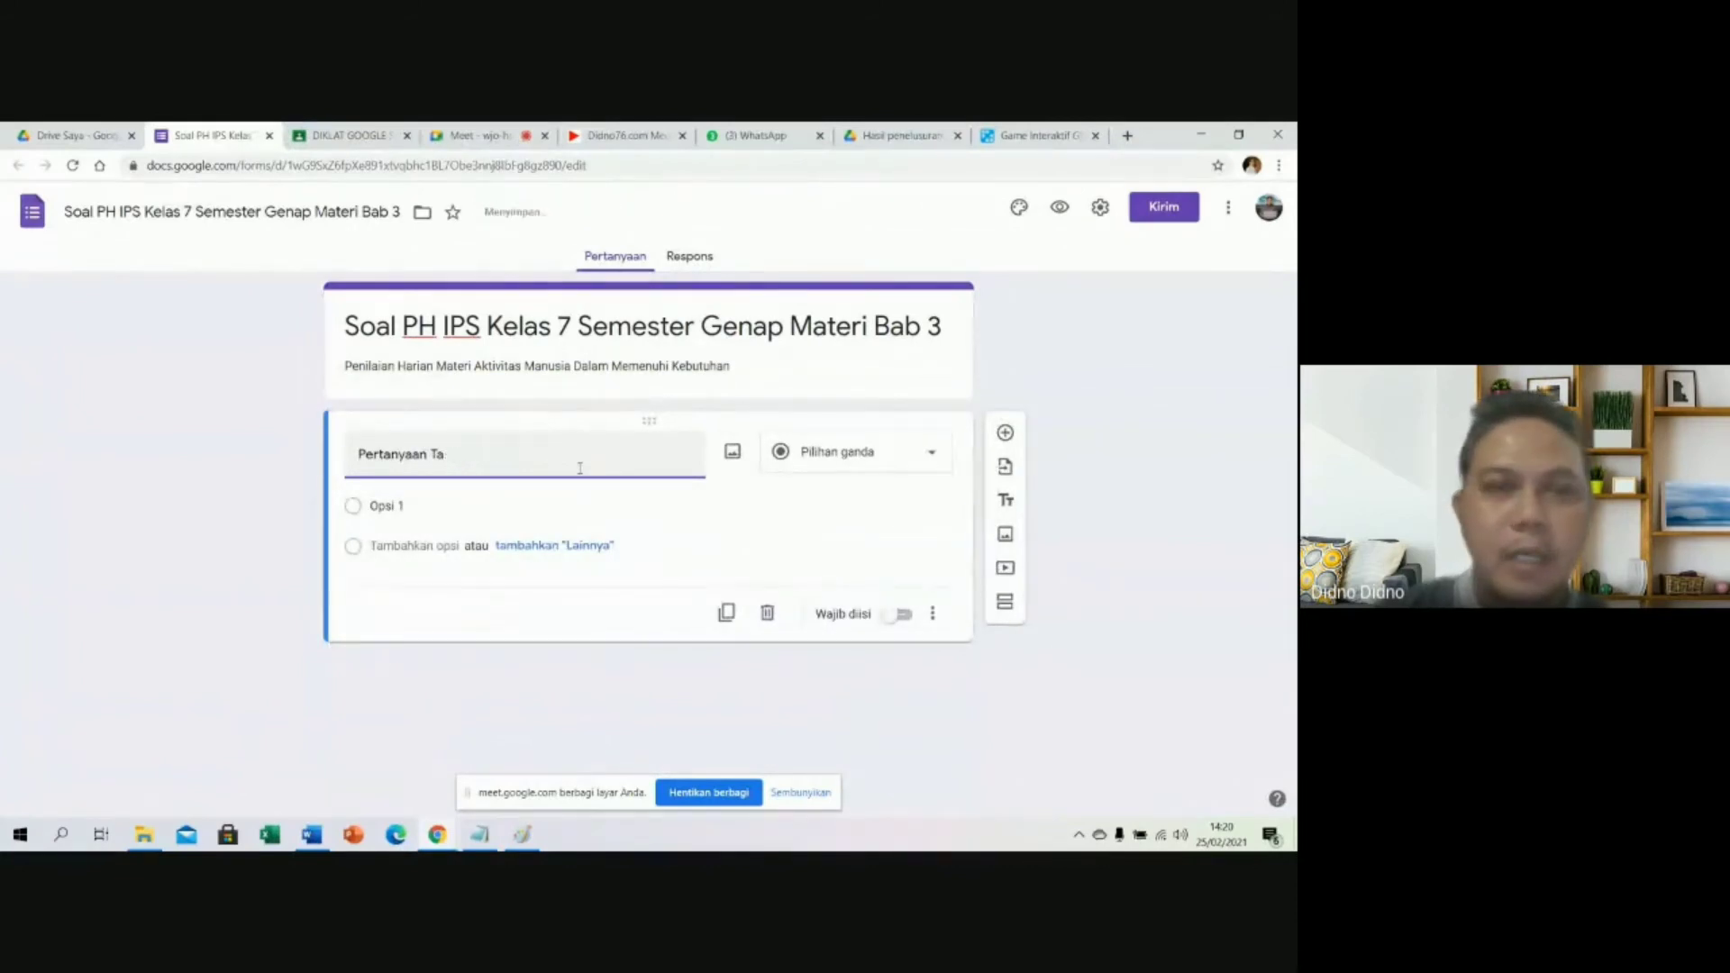
text(Nama S)
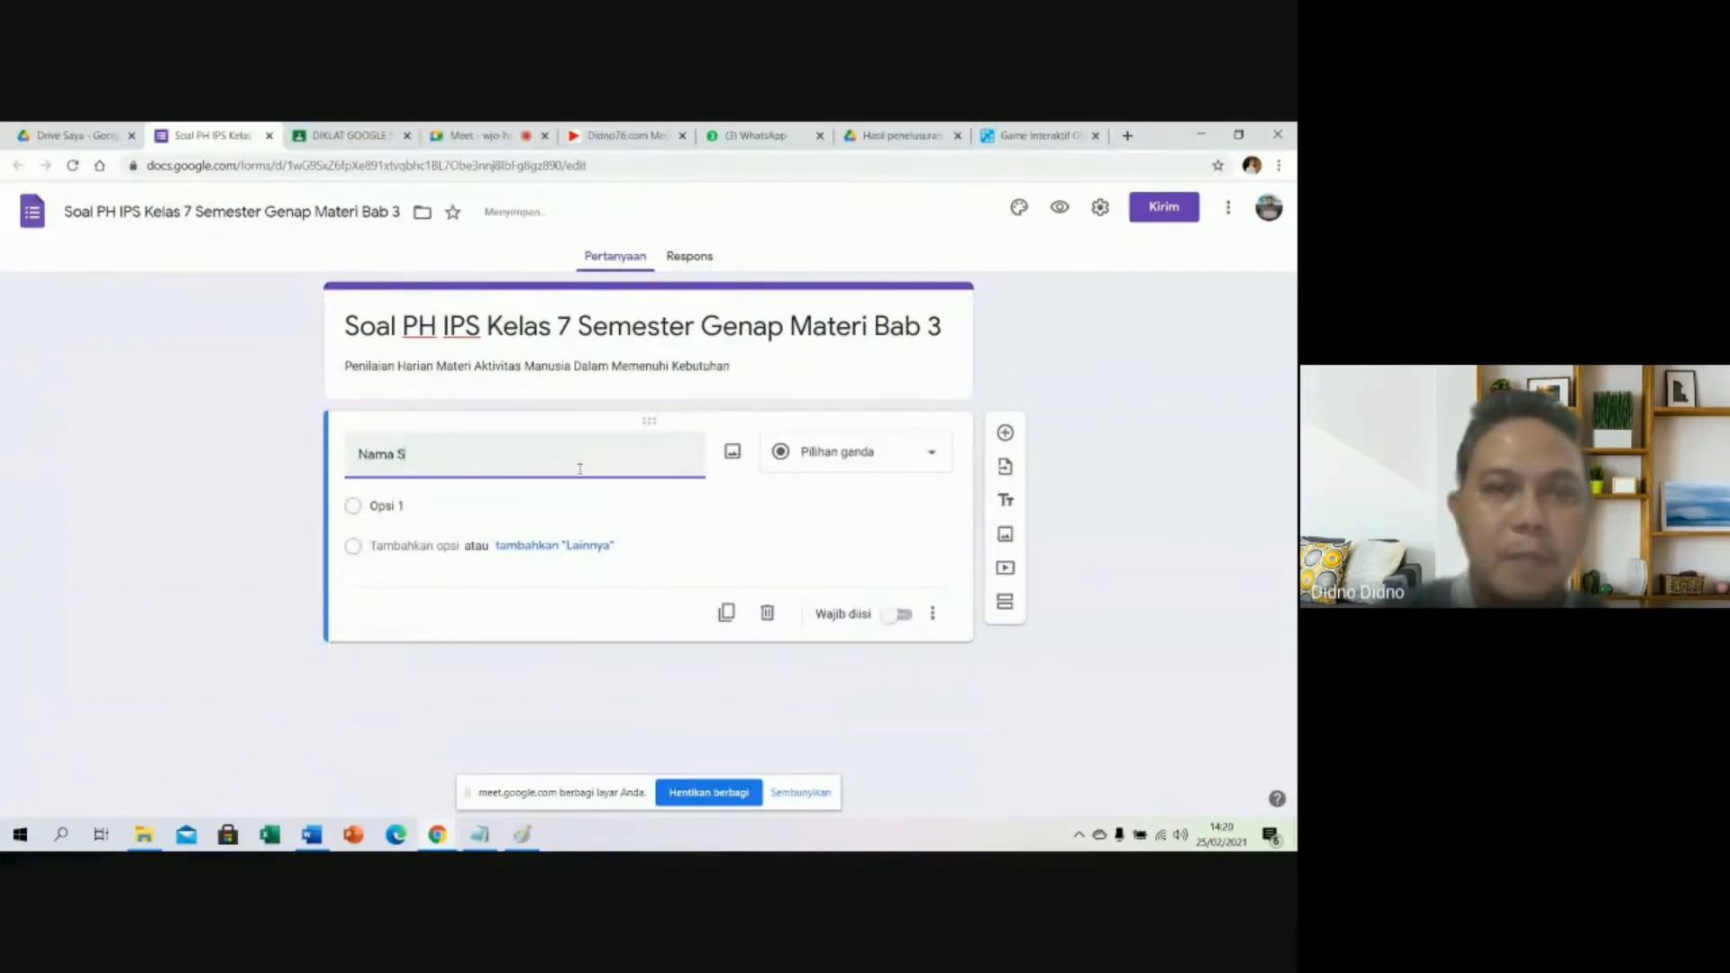
text(iswa)
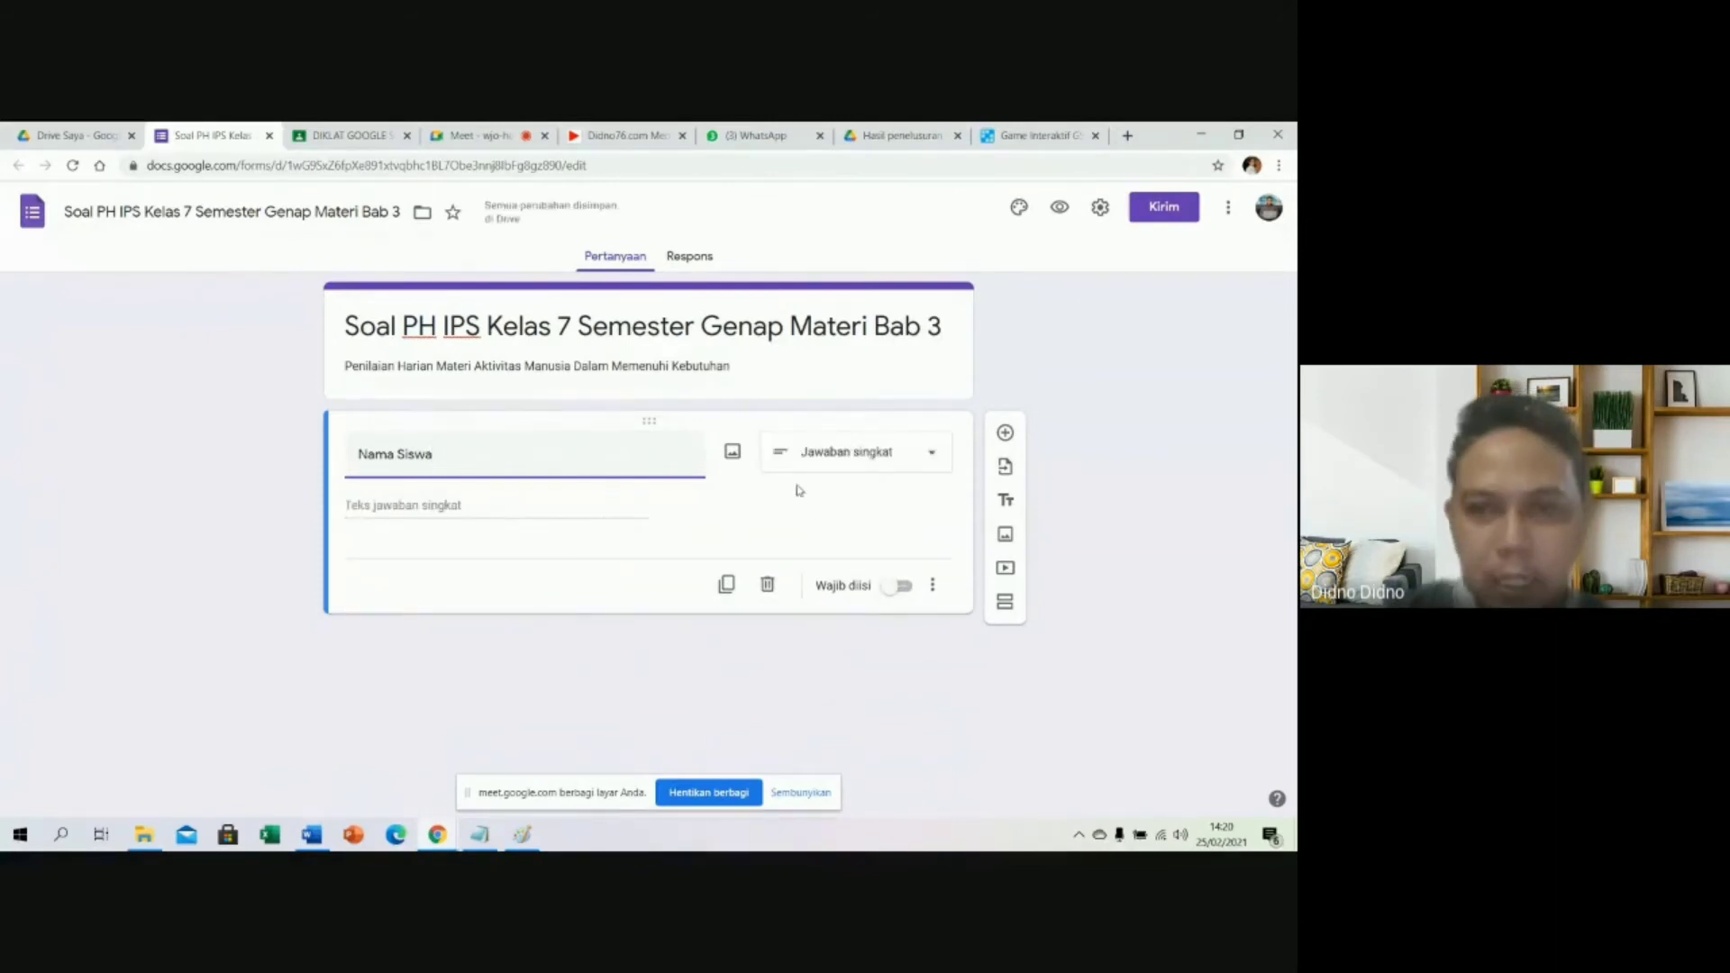
click(900, 591)
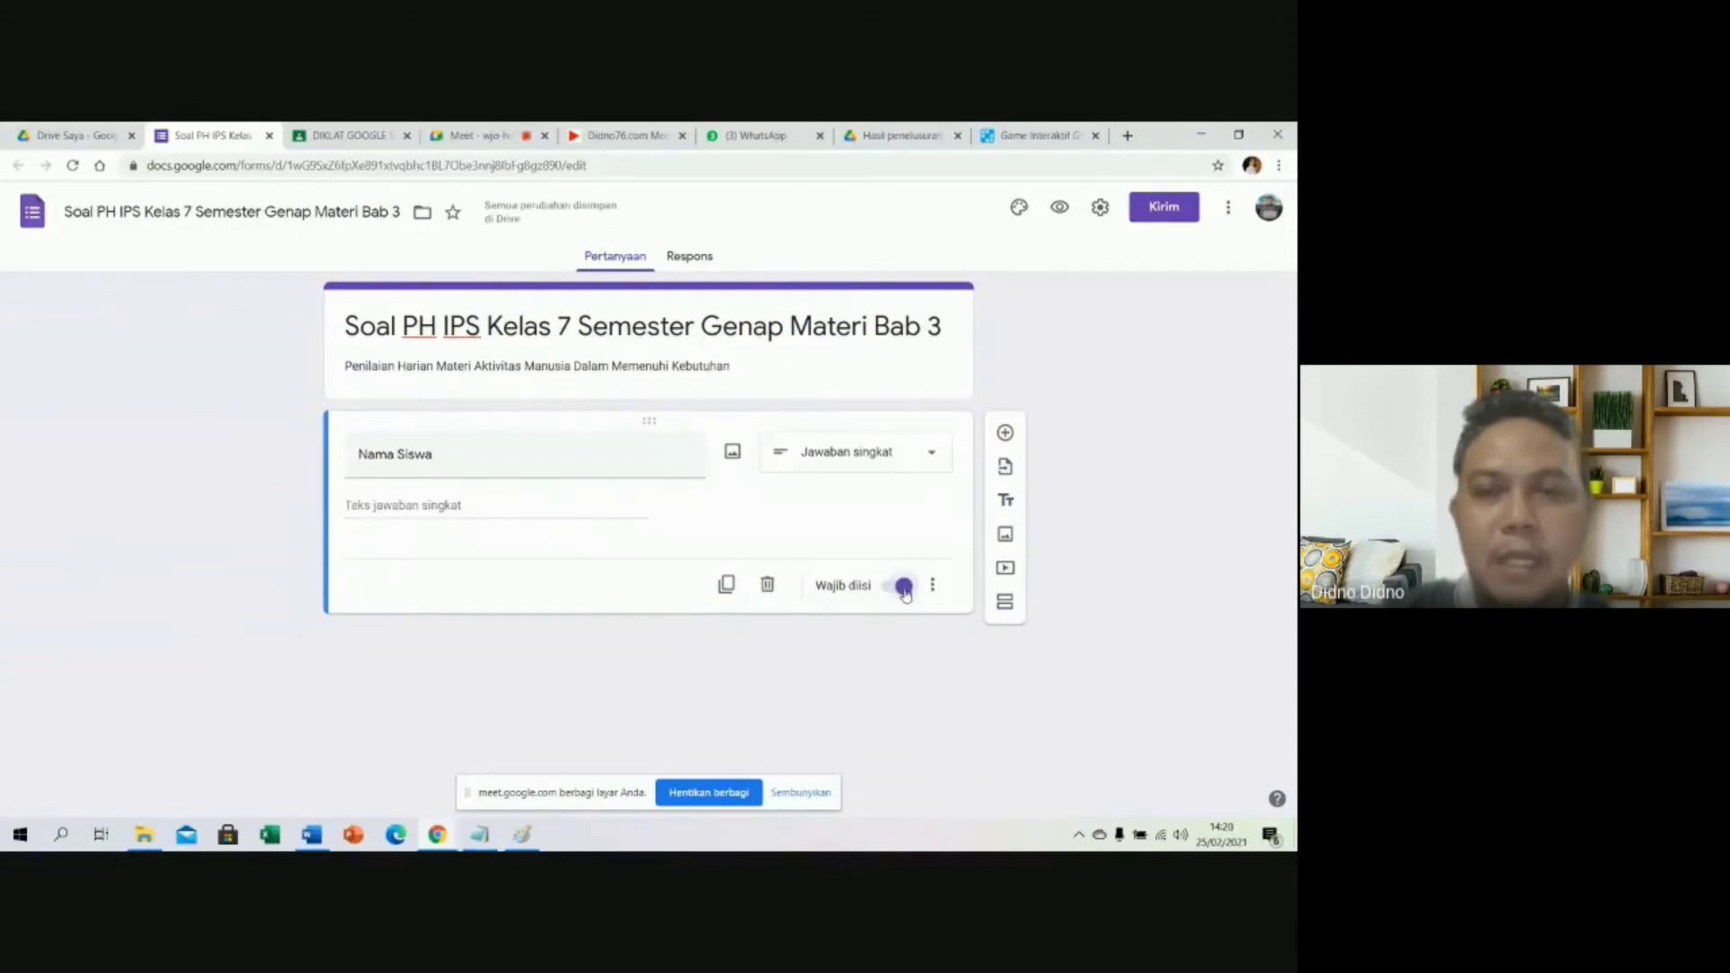
Add a question titled 'Kelas' and make it a drop-down.
click(1005, 435)
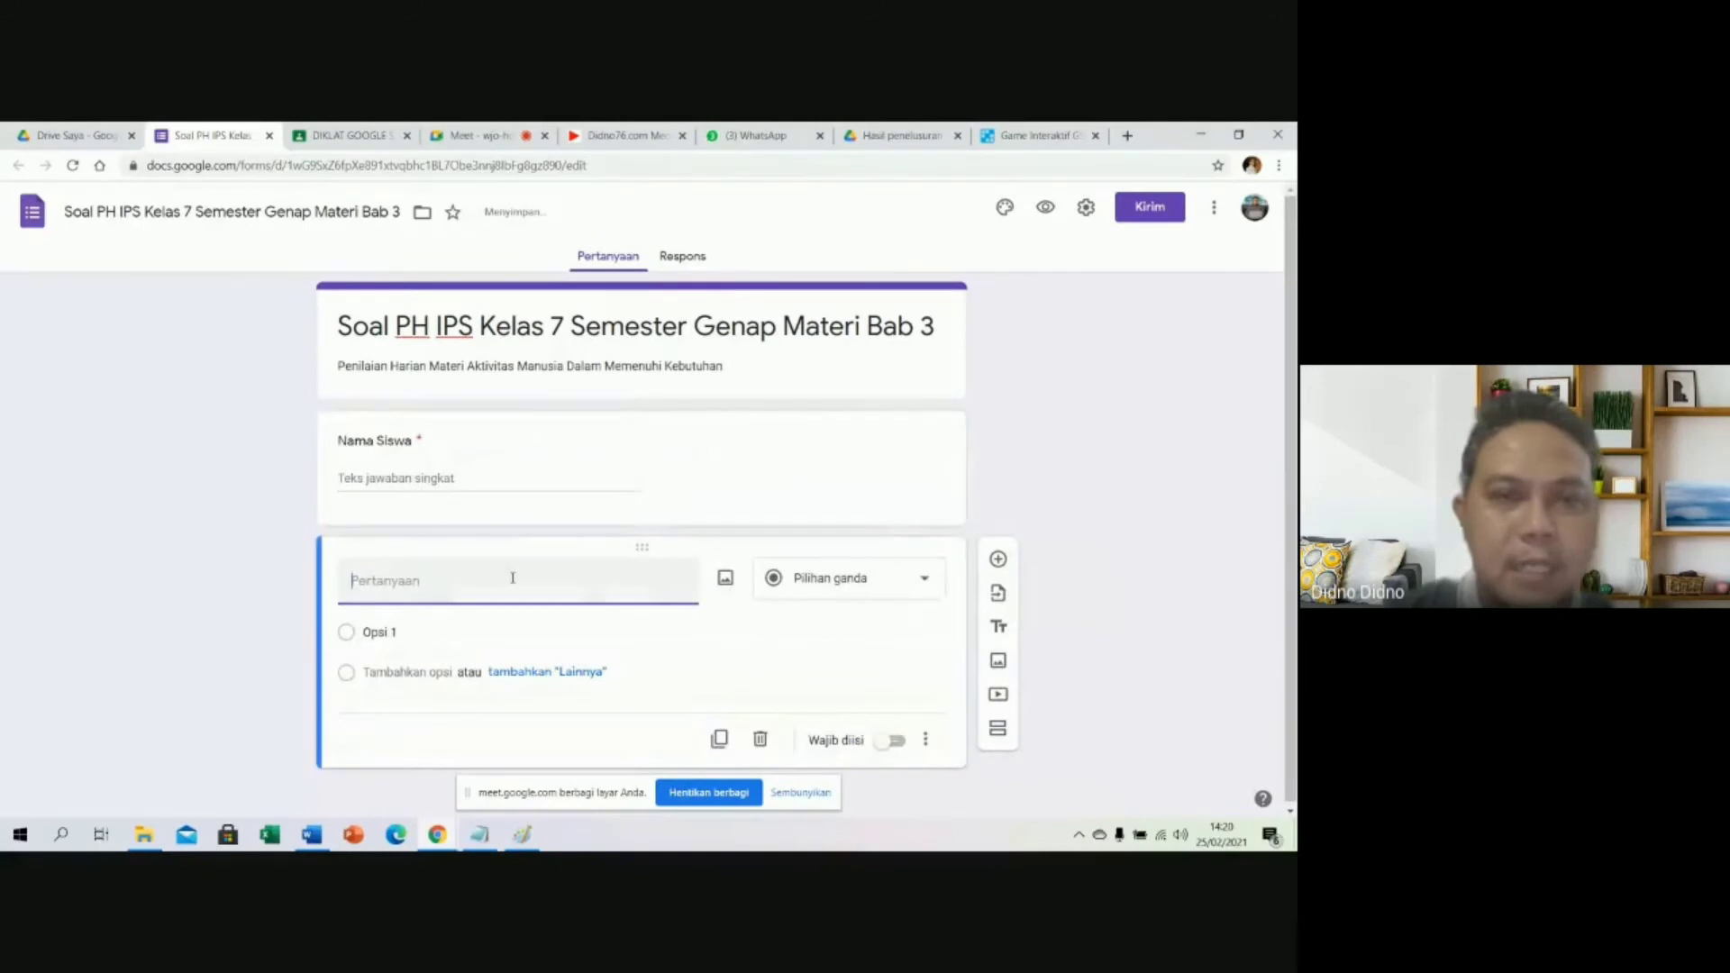
text(Kelas)
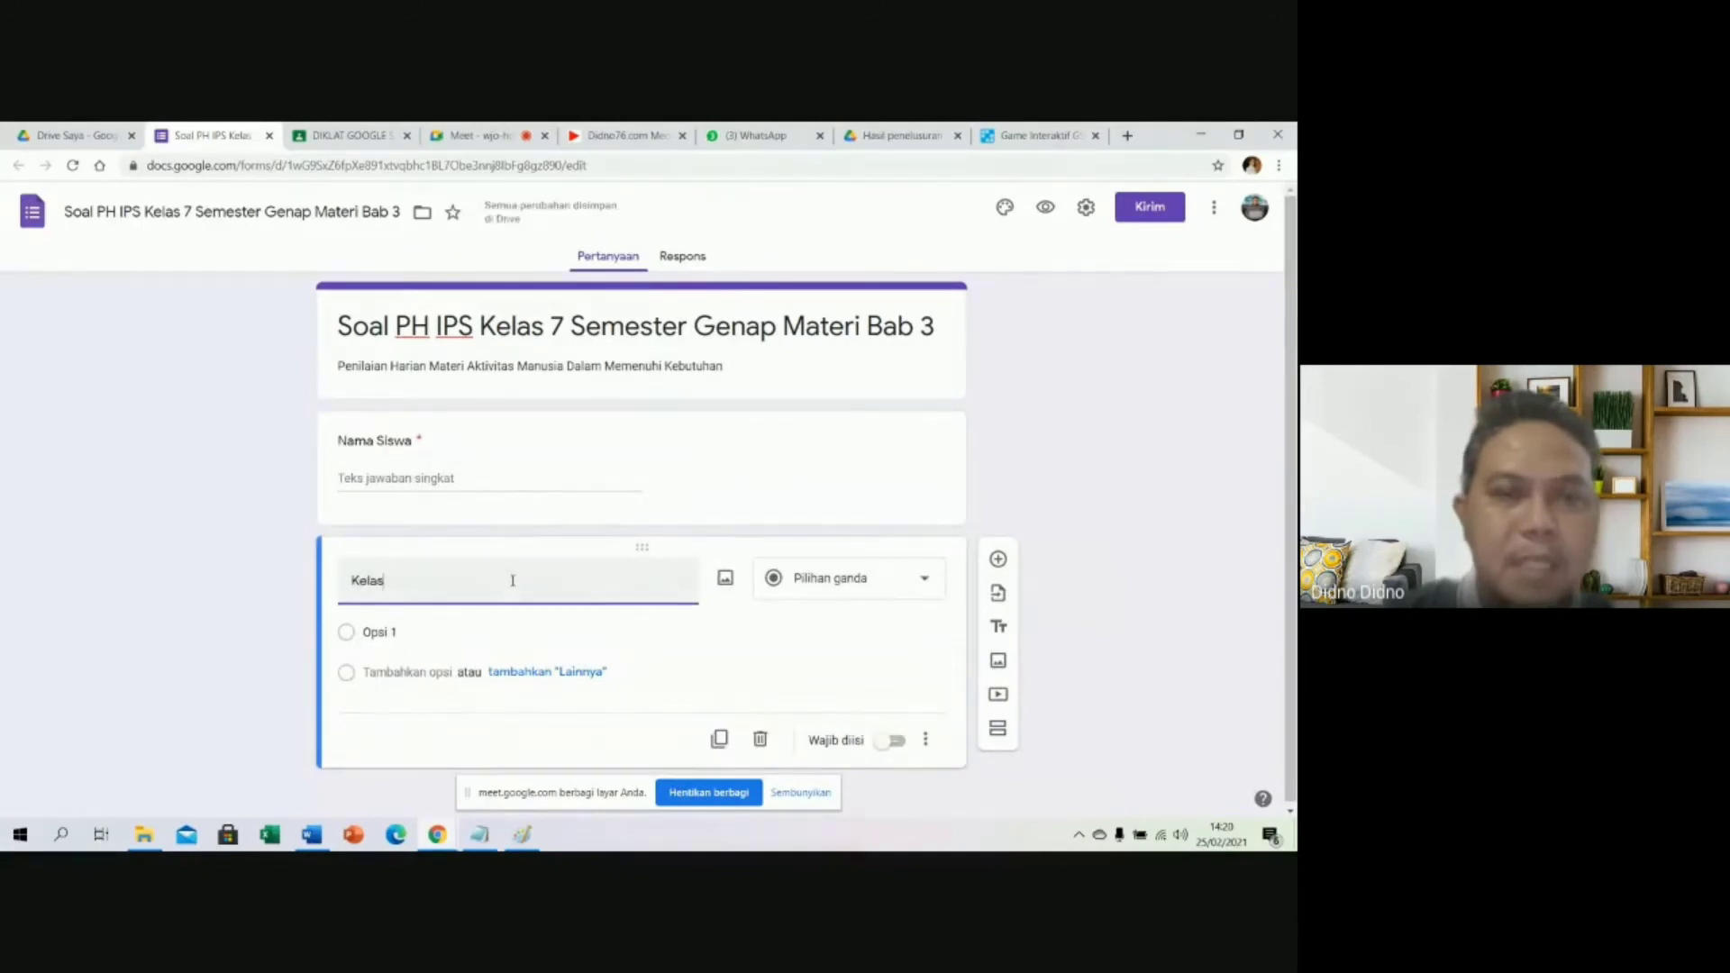
click(807, 582)
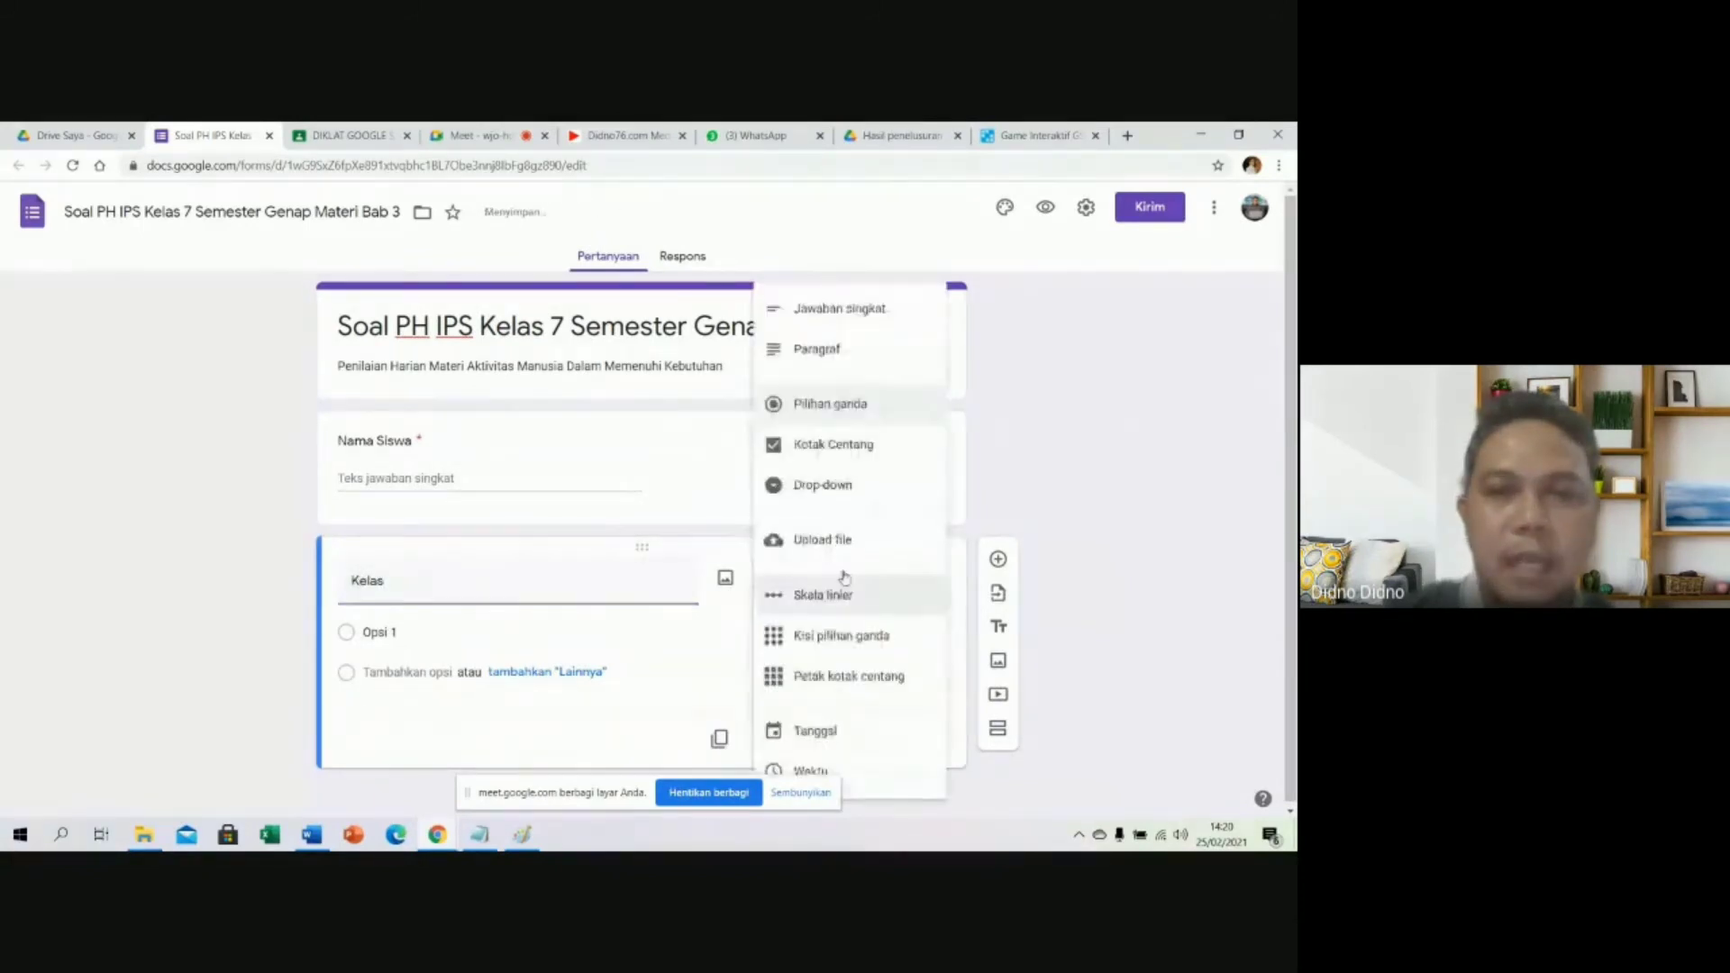
click(873, 487)
Enter the options 7A, 7B, 7C and 7D and mark the Kelas question required.
click(547, 634)
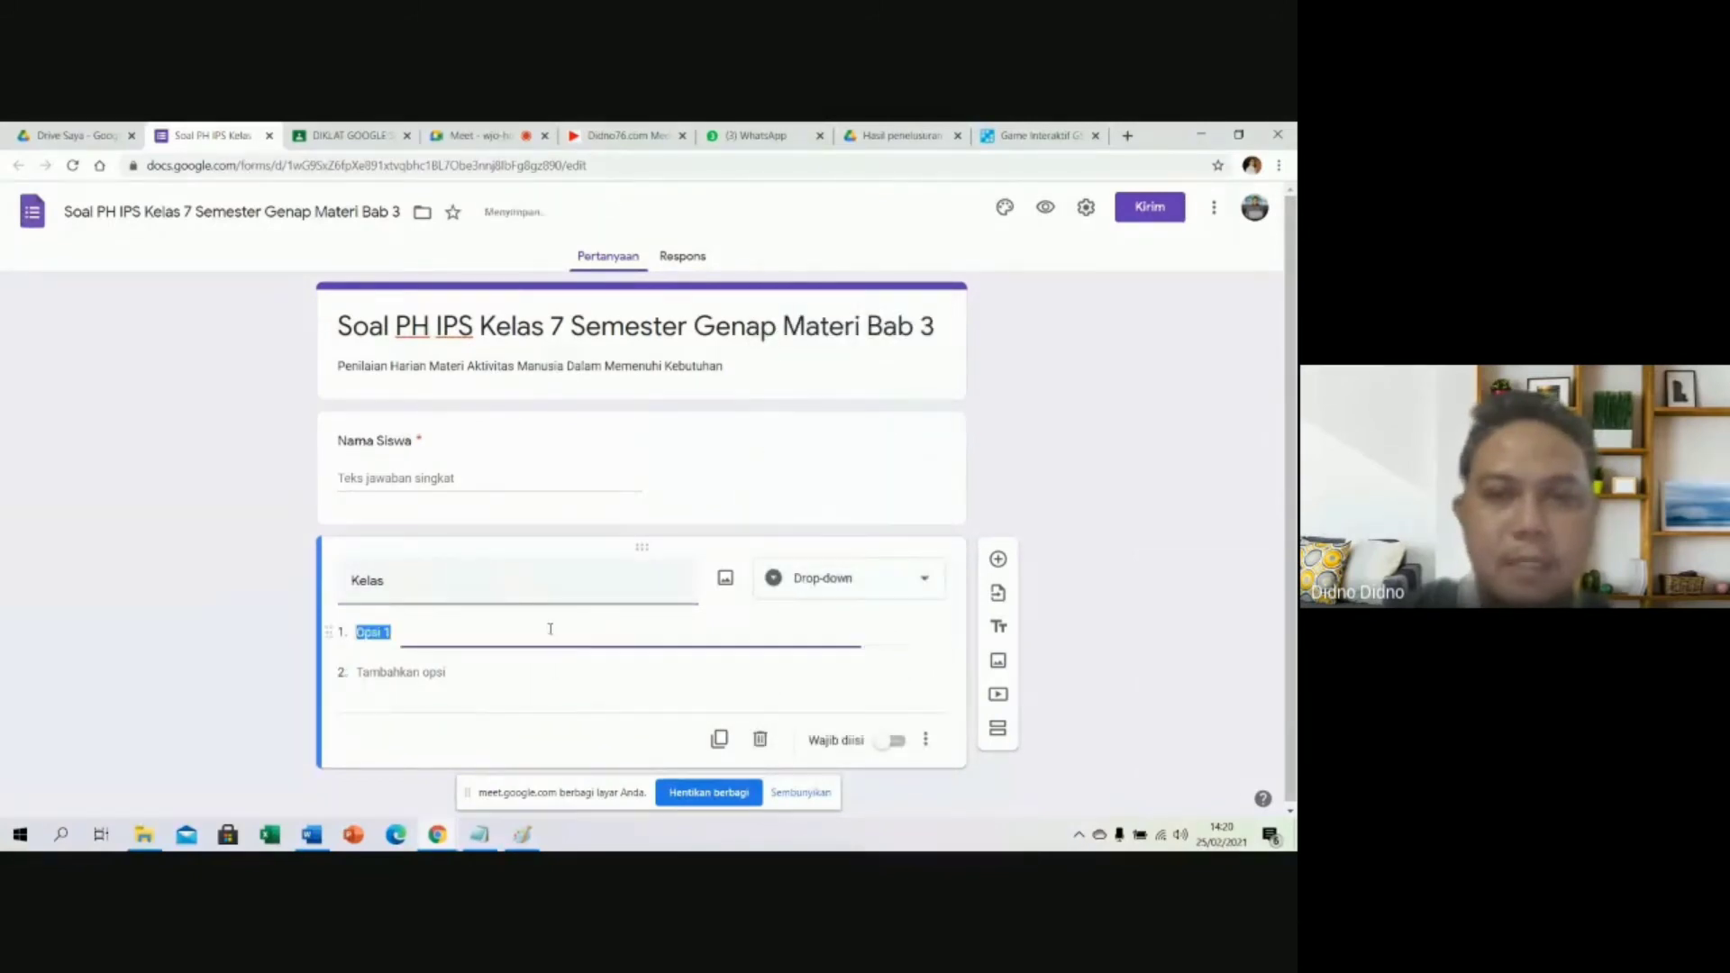
text(7A)
key(Return)
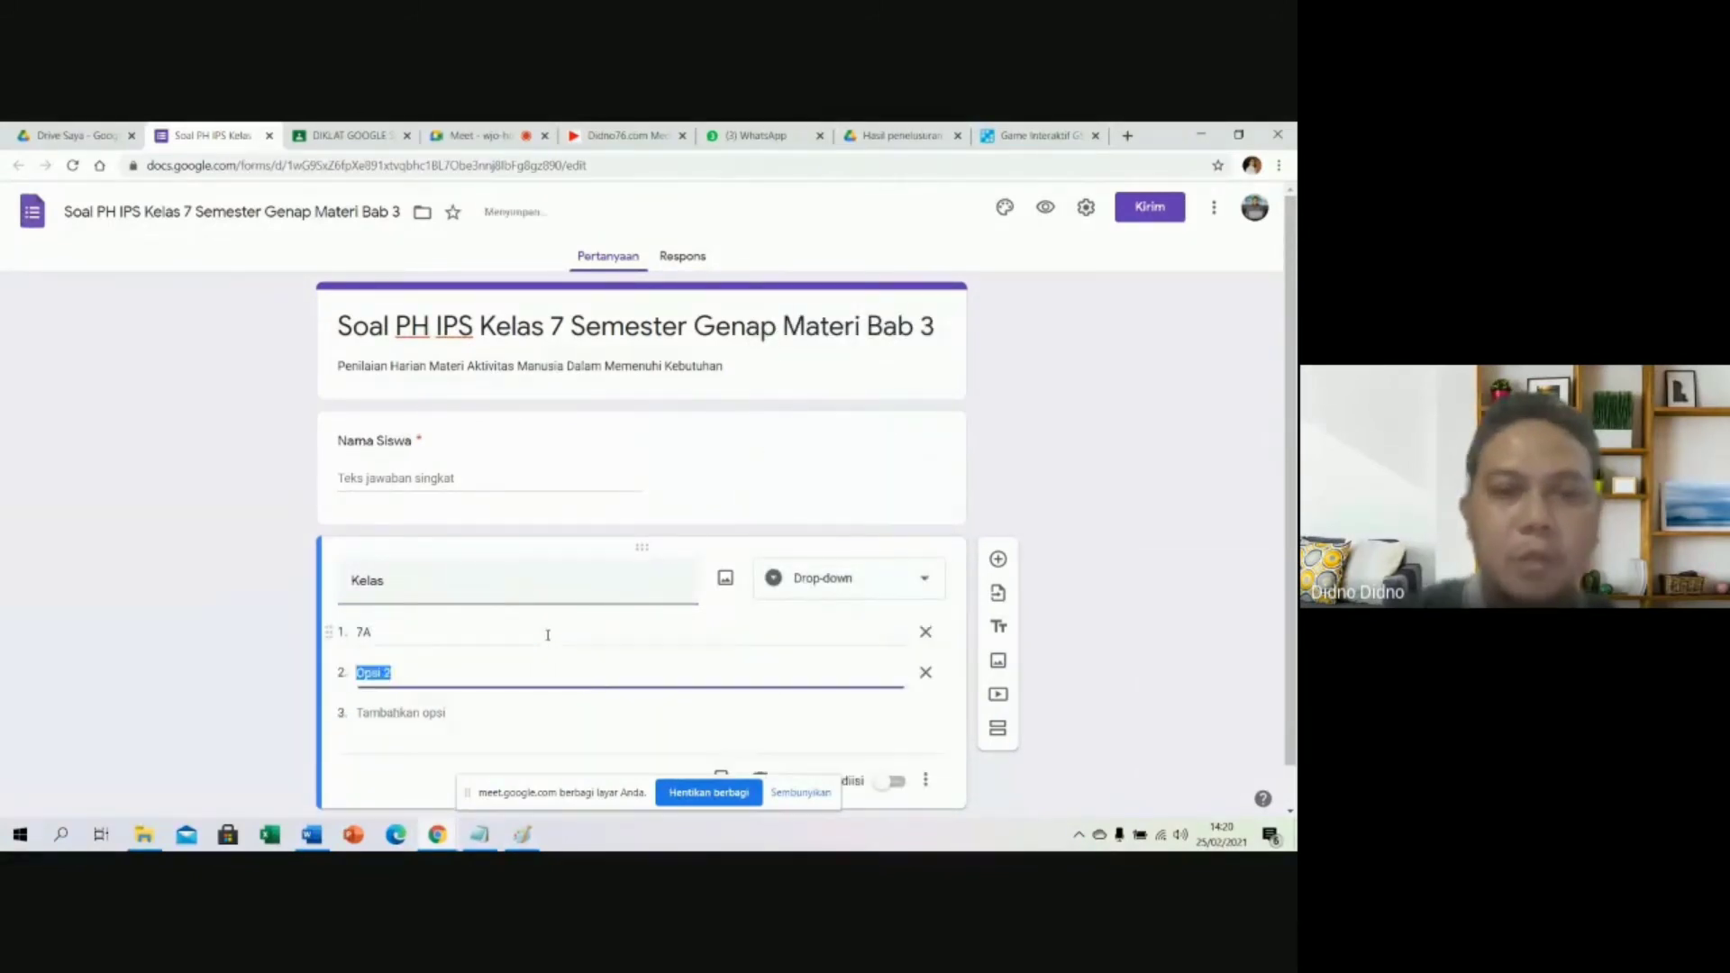
text(7)
key(Return)
text(7)
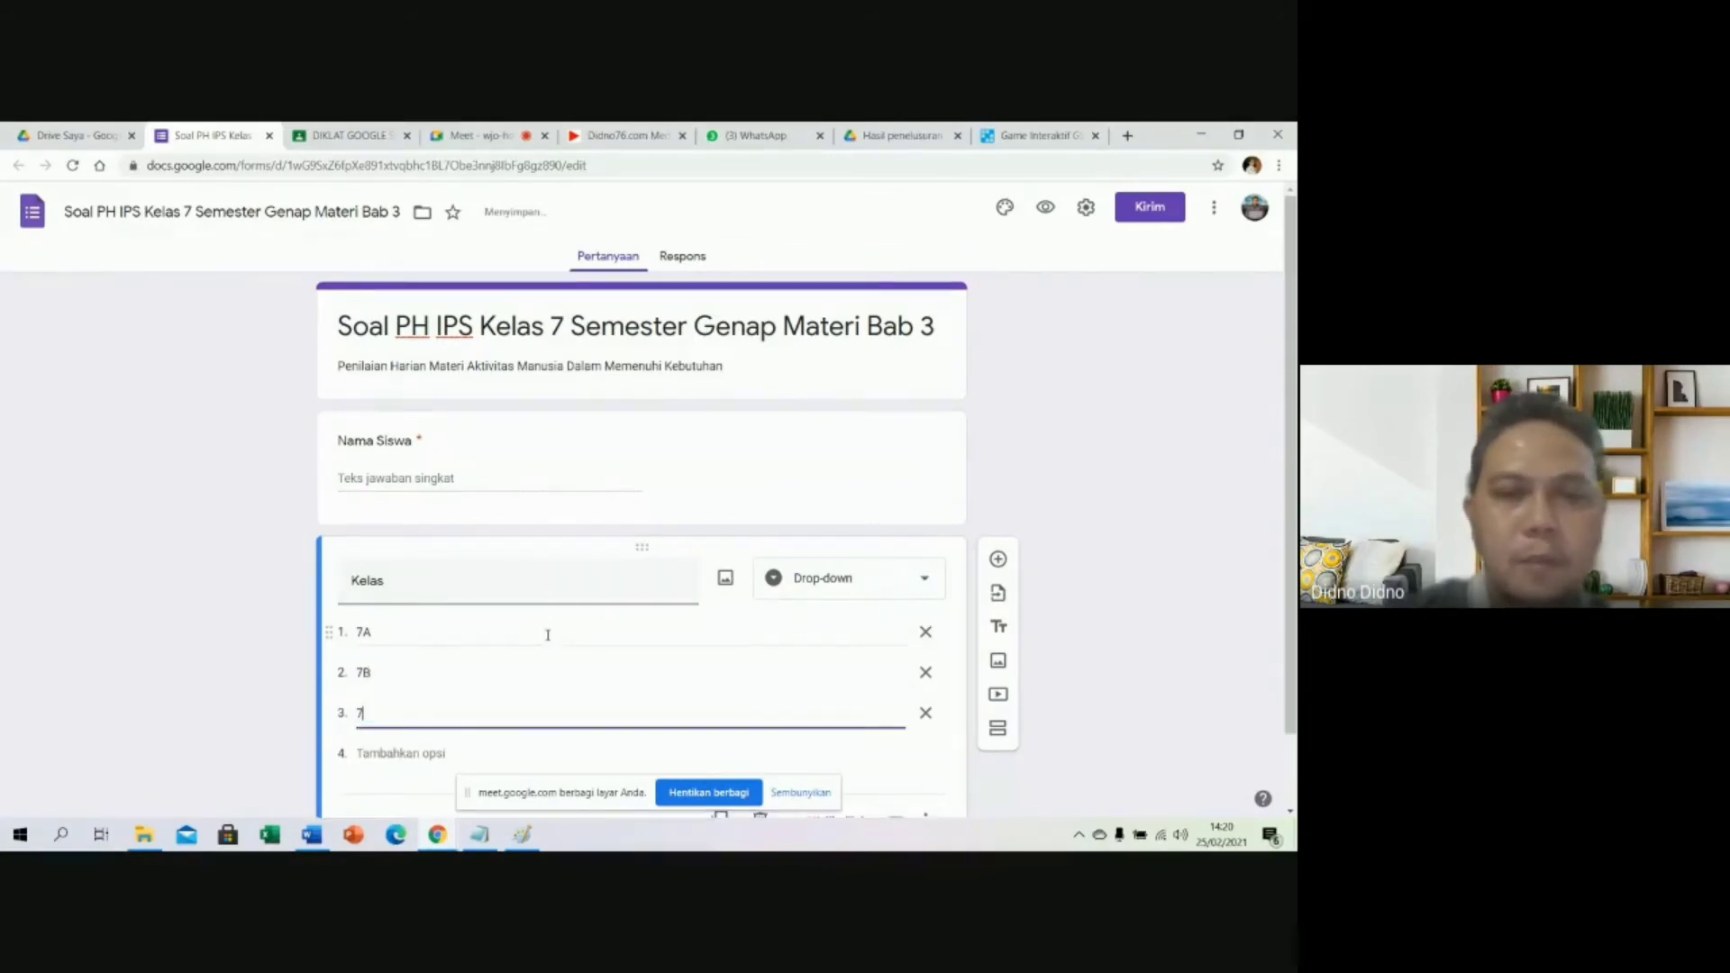
text(C)
key(Return)
text(7D)
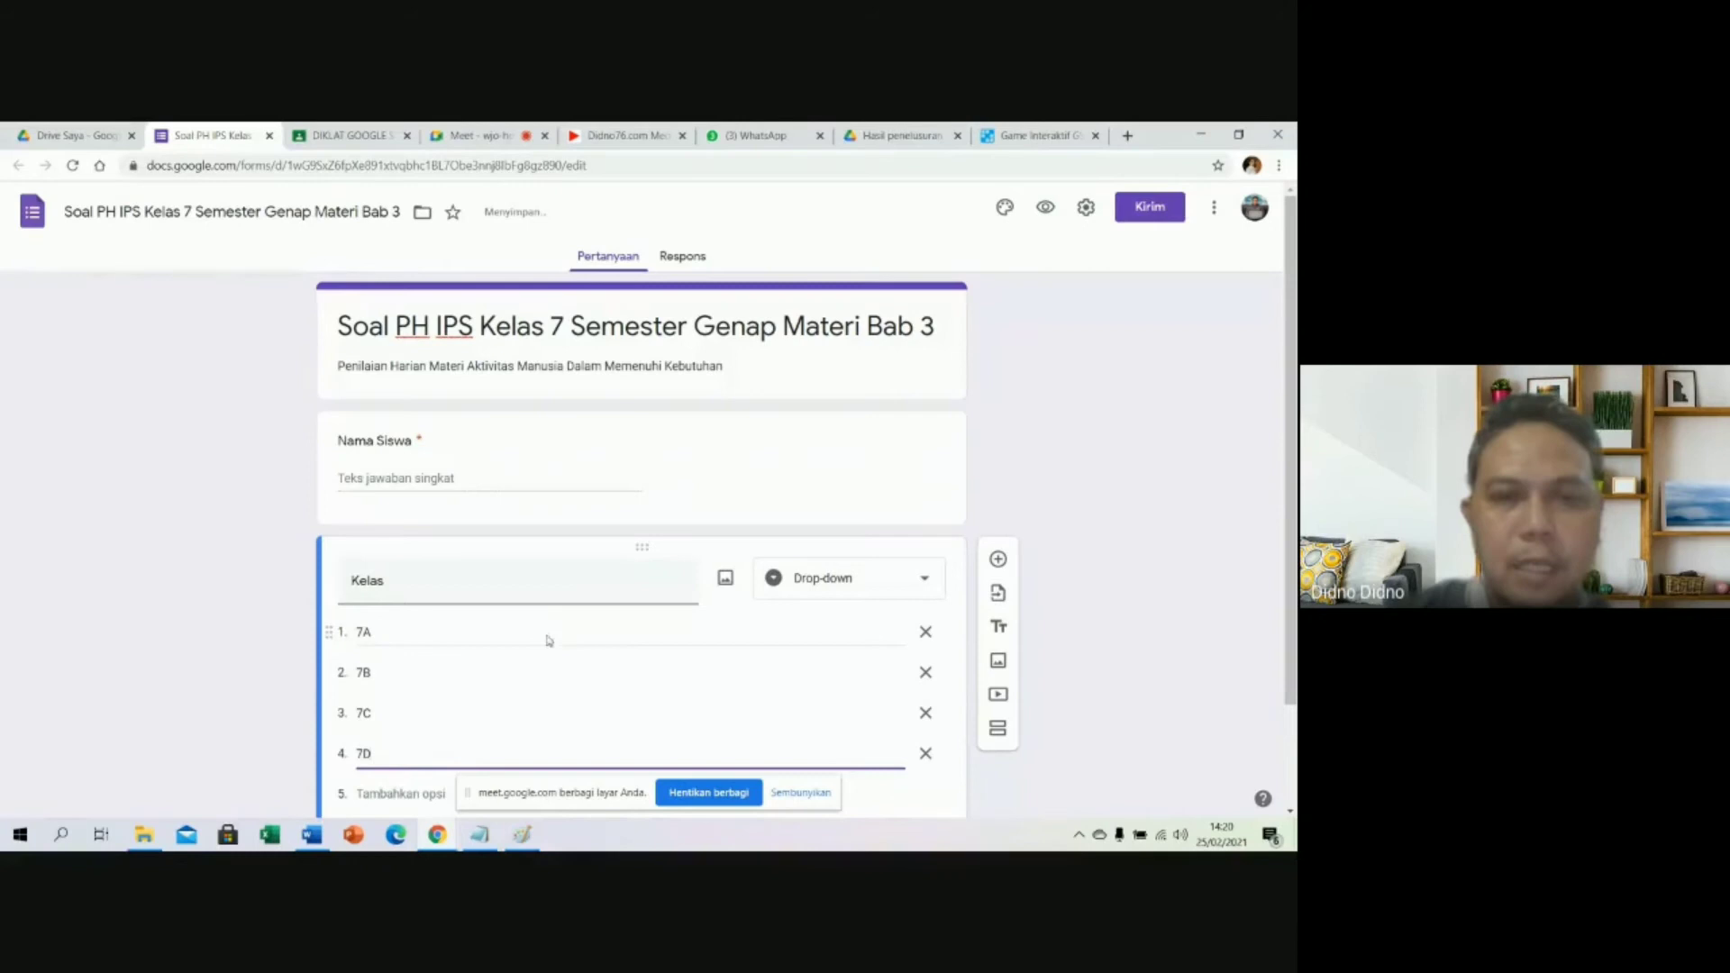
scroll(814, 646, down, 2)
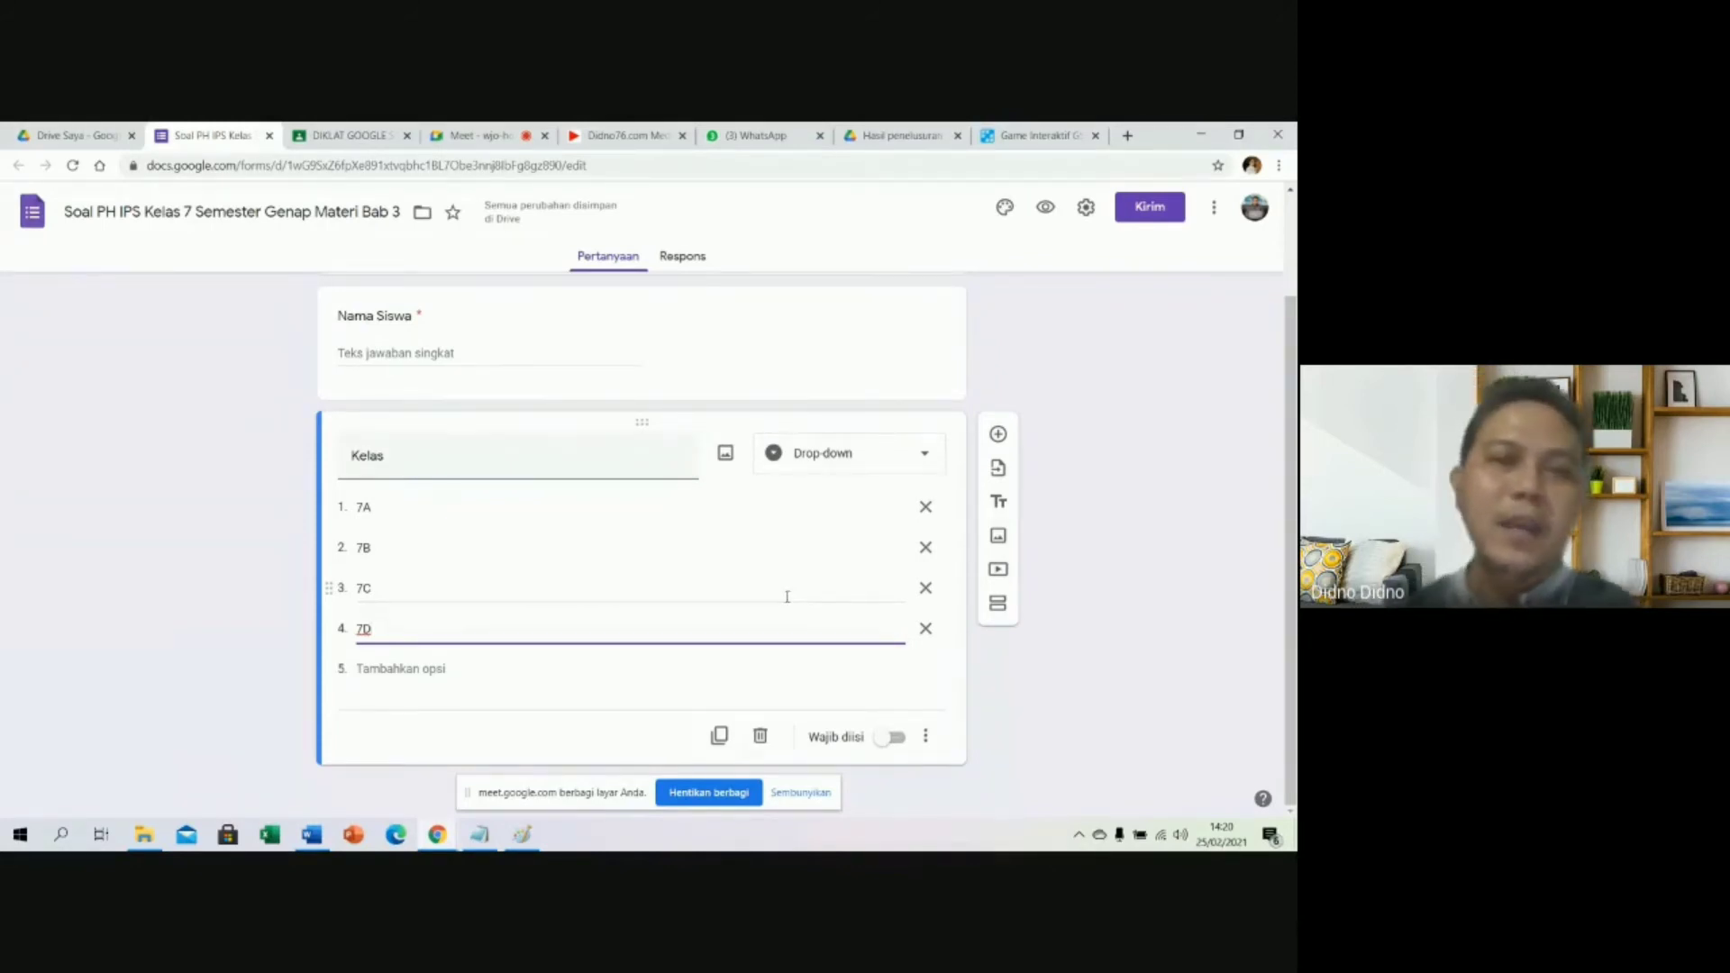
click(891, 744)
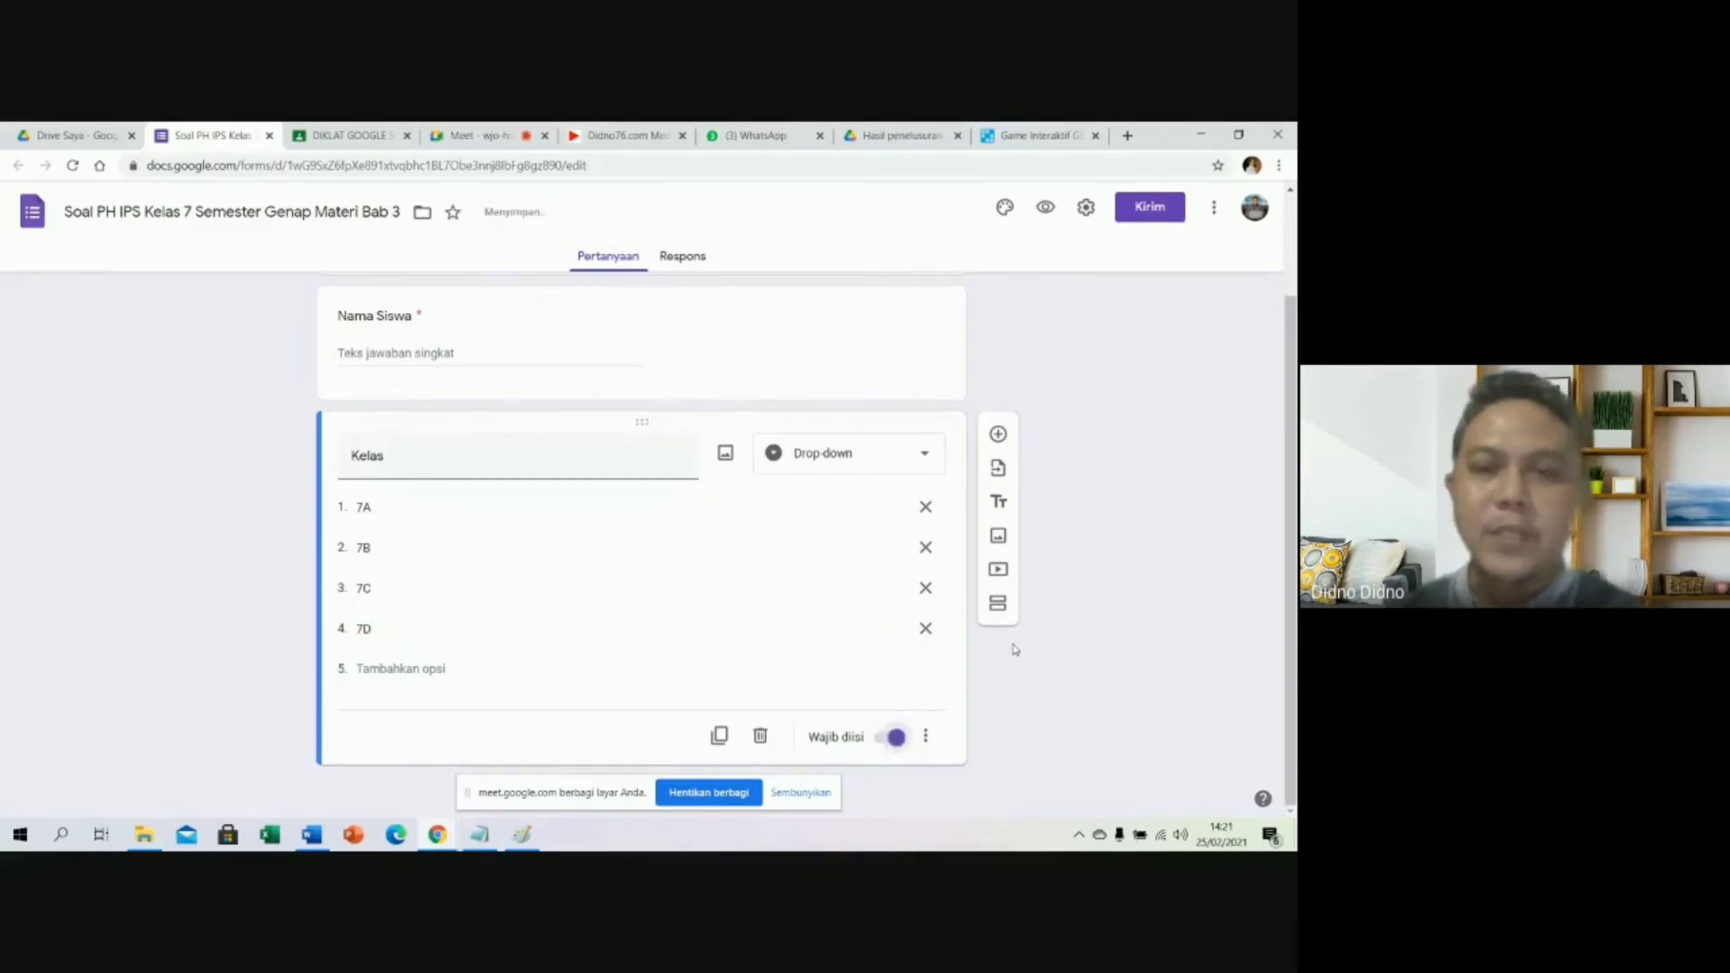
Add a question titled 'Token/Password', copied from the Word quiz document.
click(999, 436)
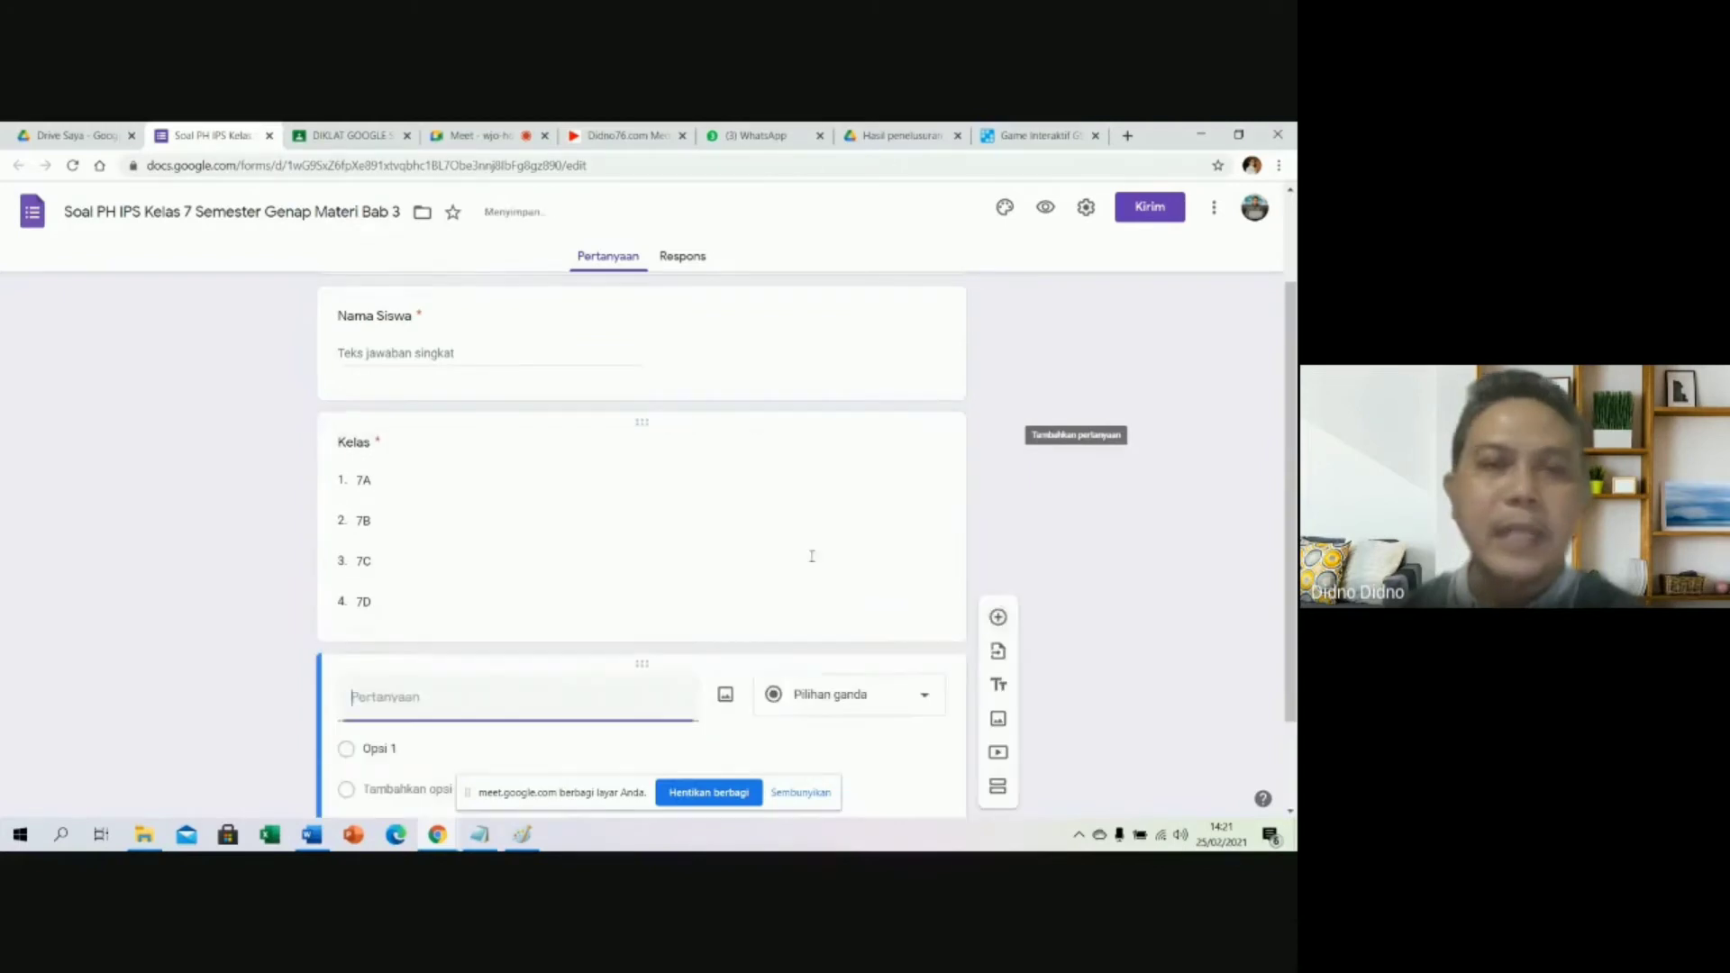
click(487, 840)
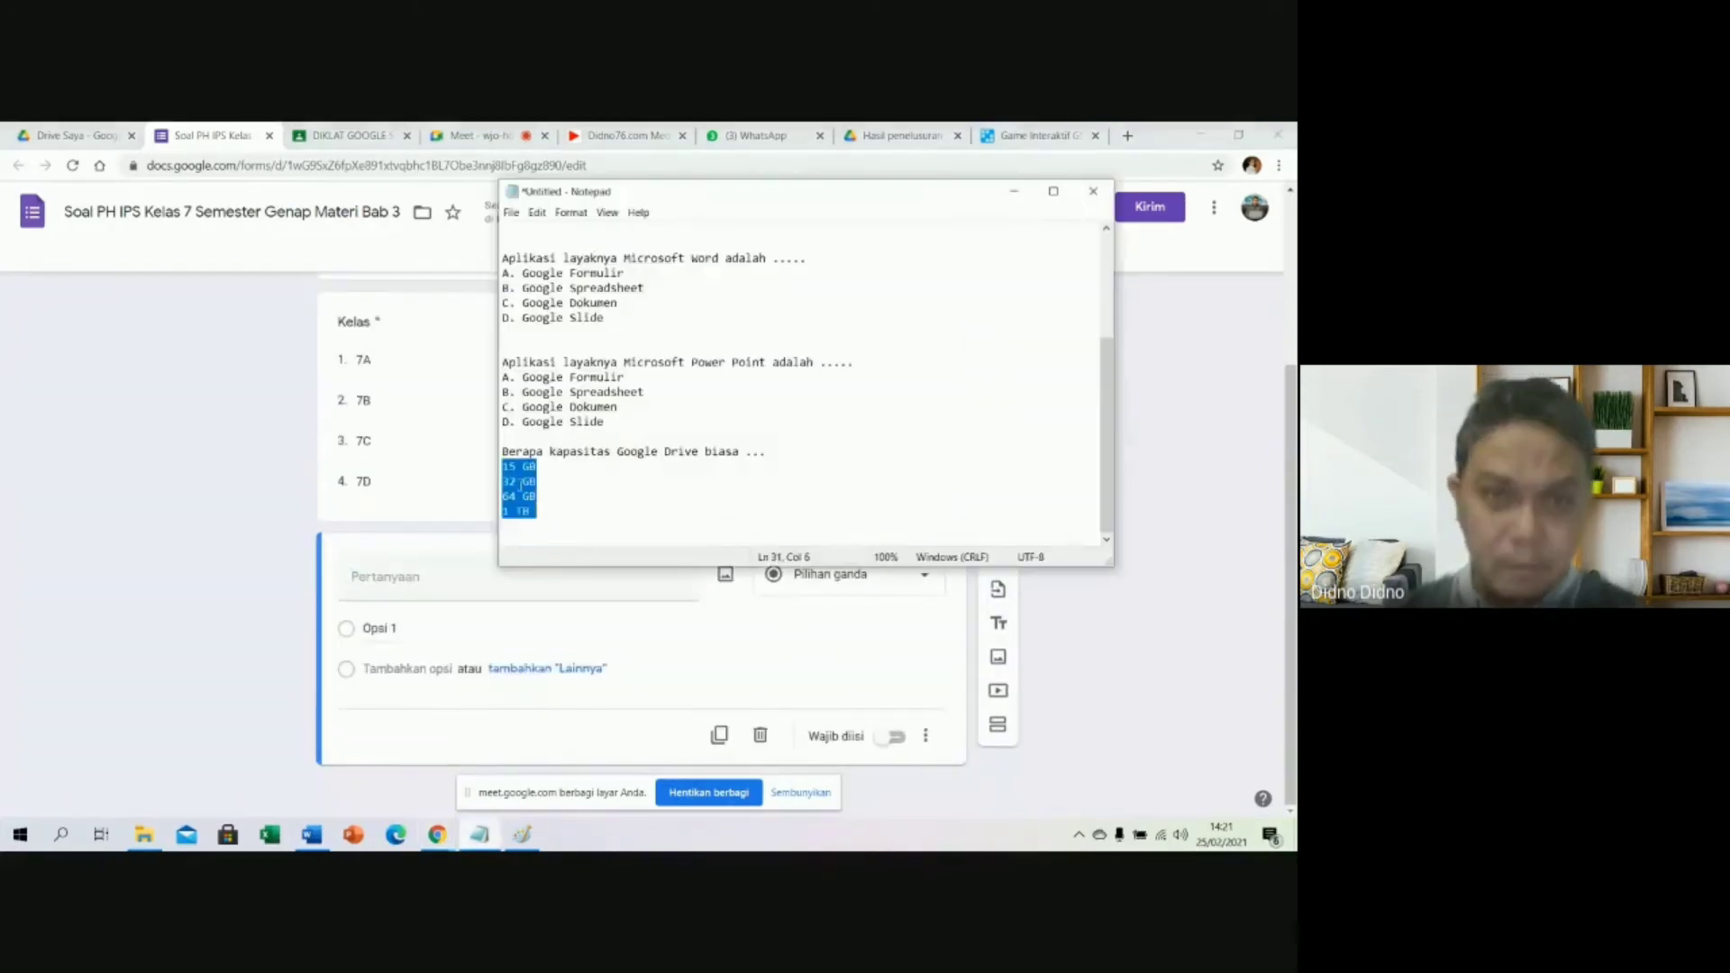
scroll(548, 617, up, 1)
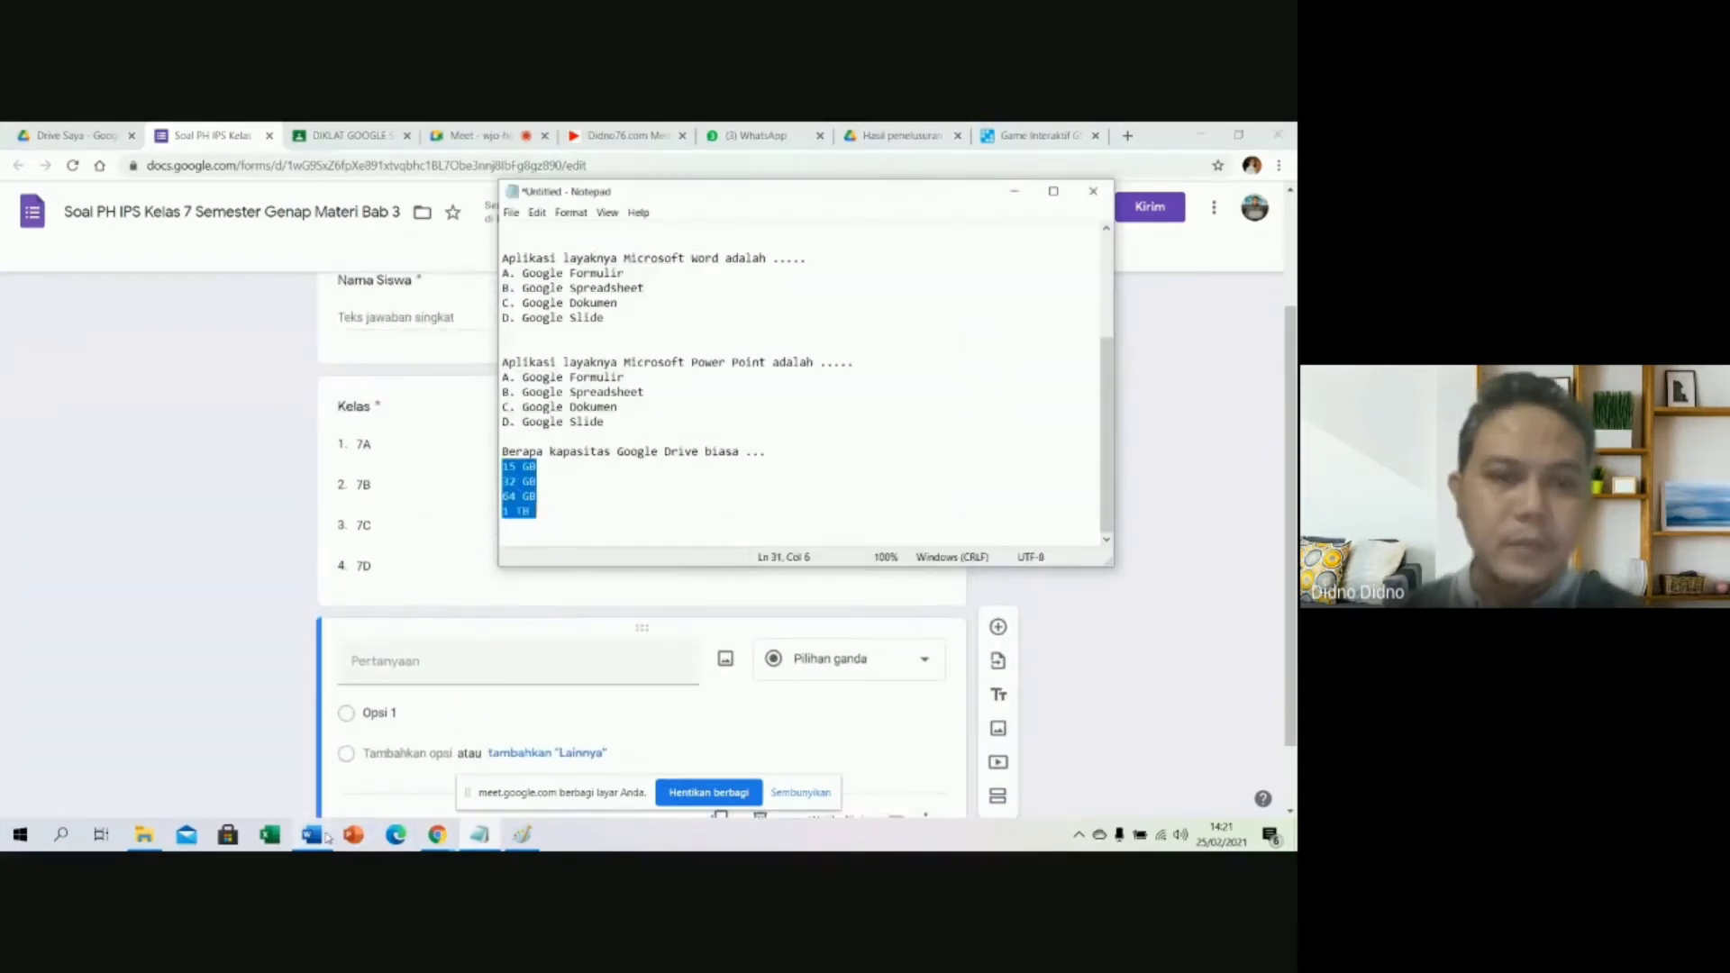
click(312, 836)
click(495, 502)
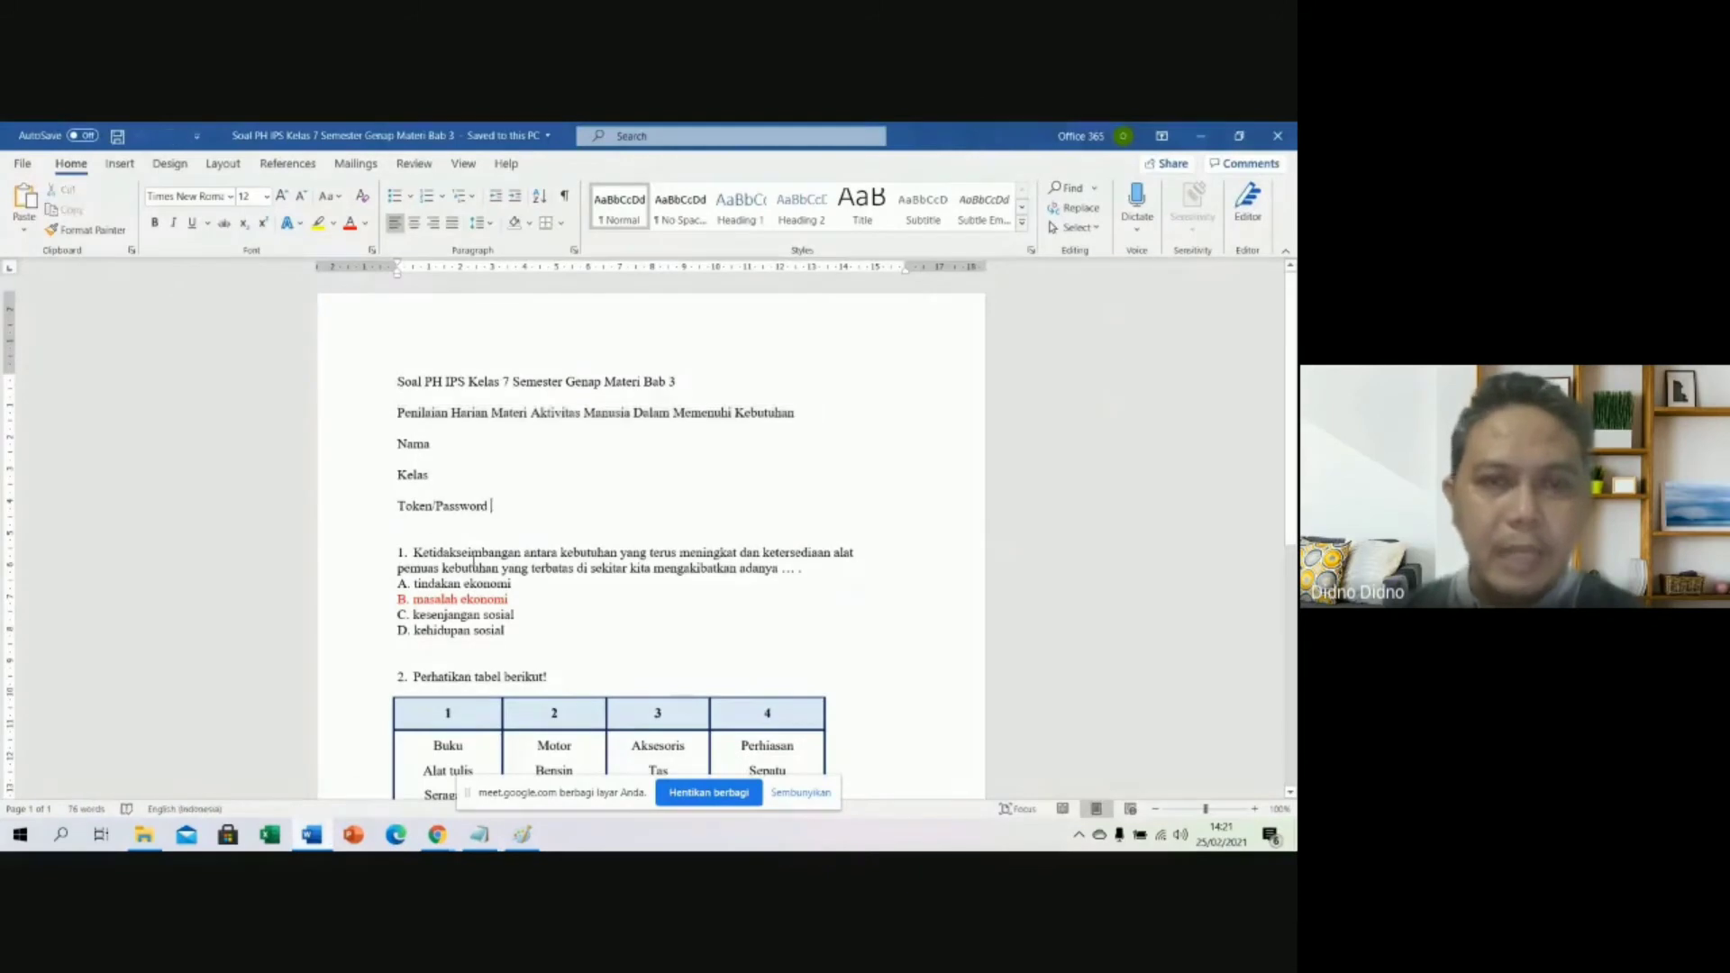
triple_click(400, 505)
key(ctrl+c)
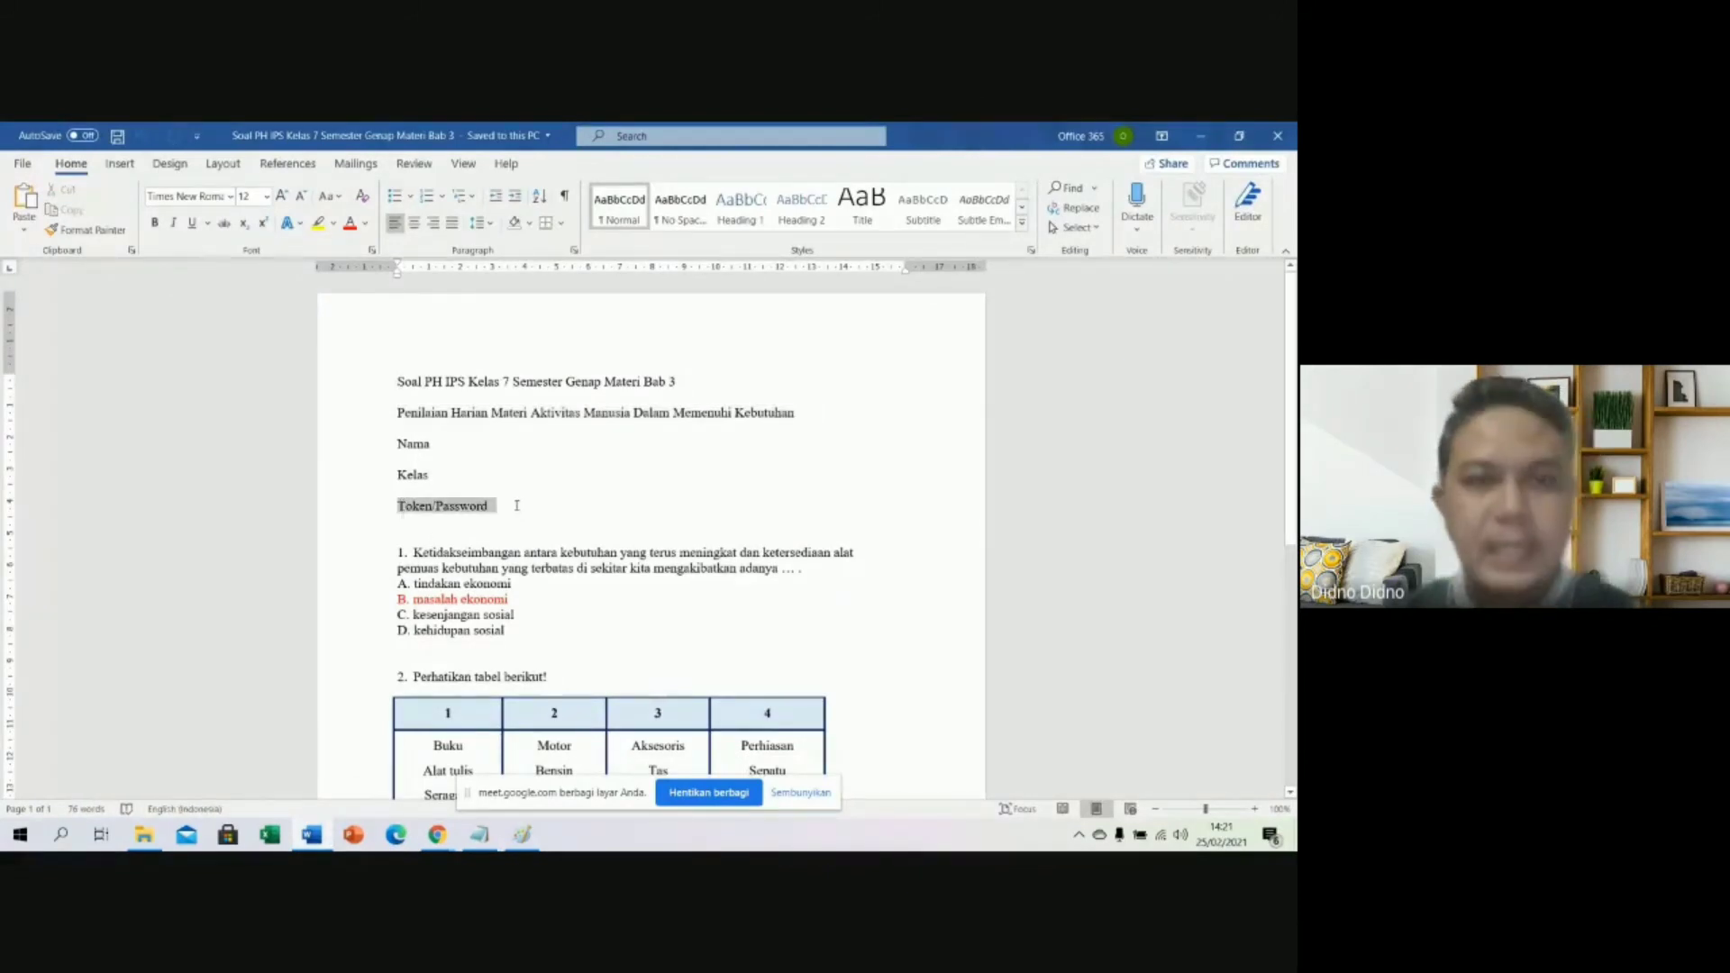
click(479, 835)
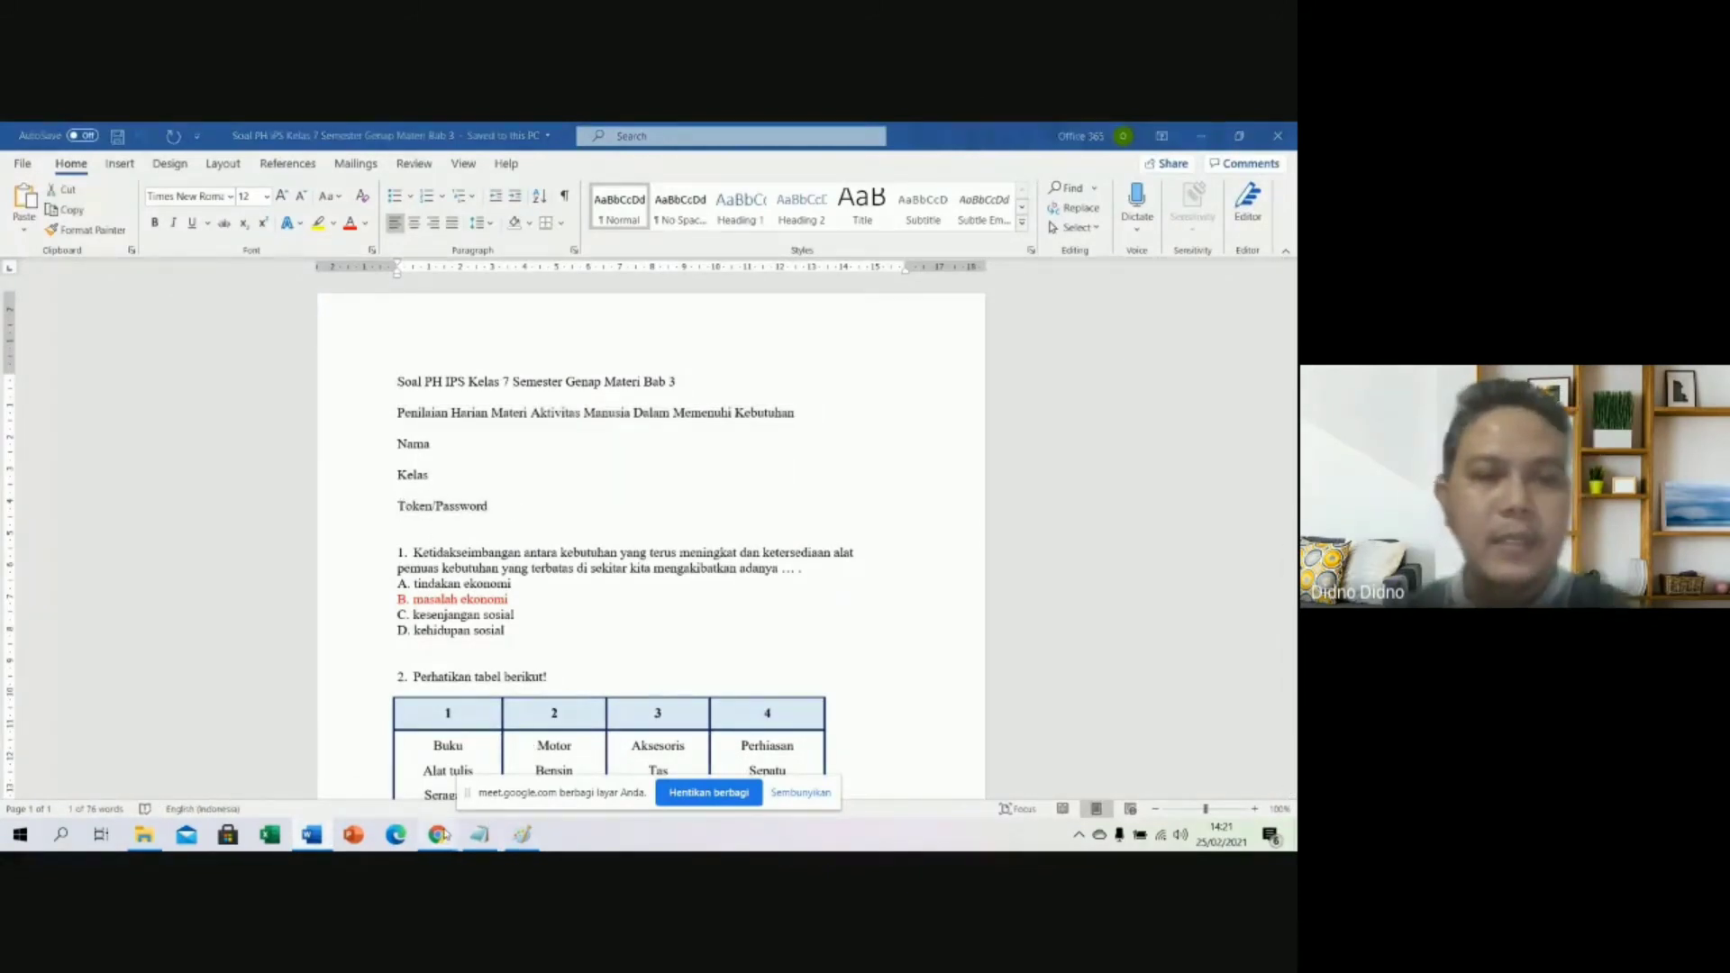
click(298, 739)
key(ctrl+v)
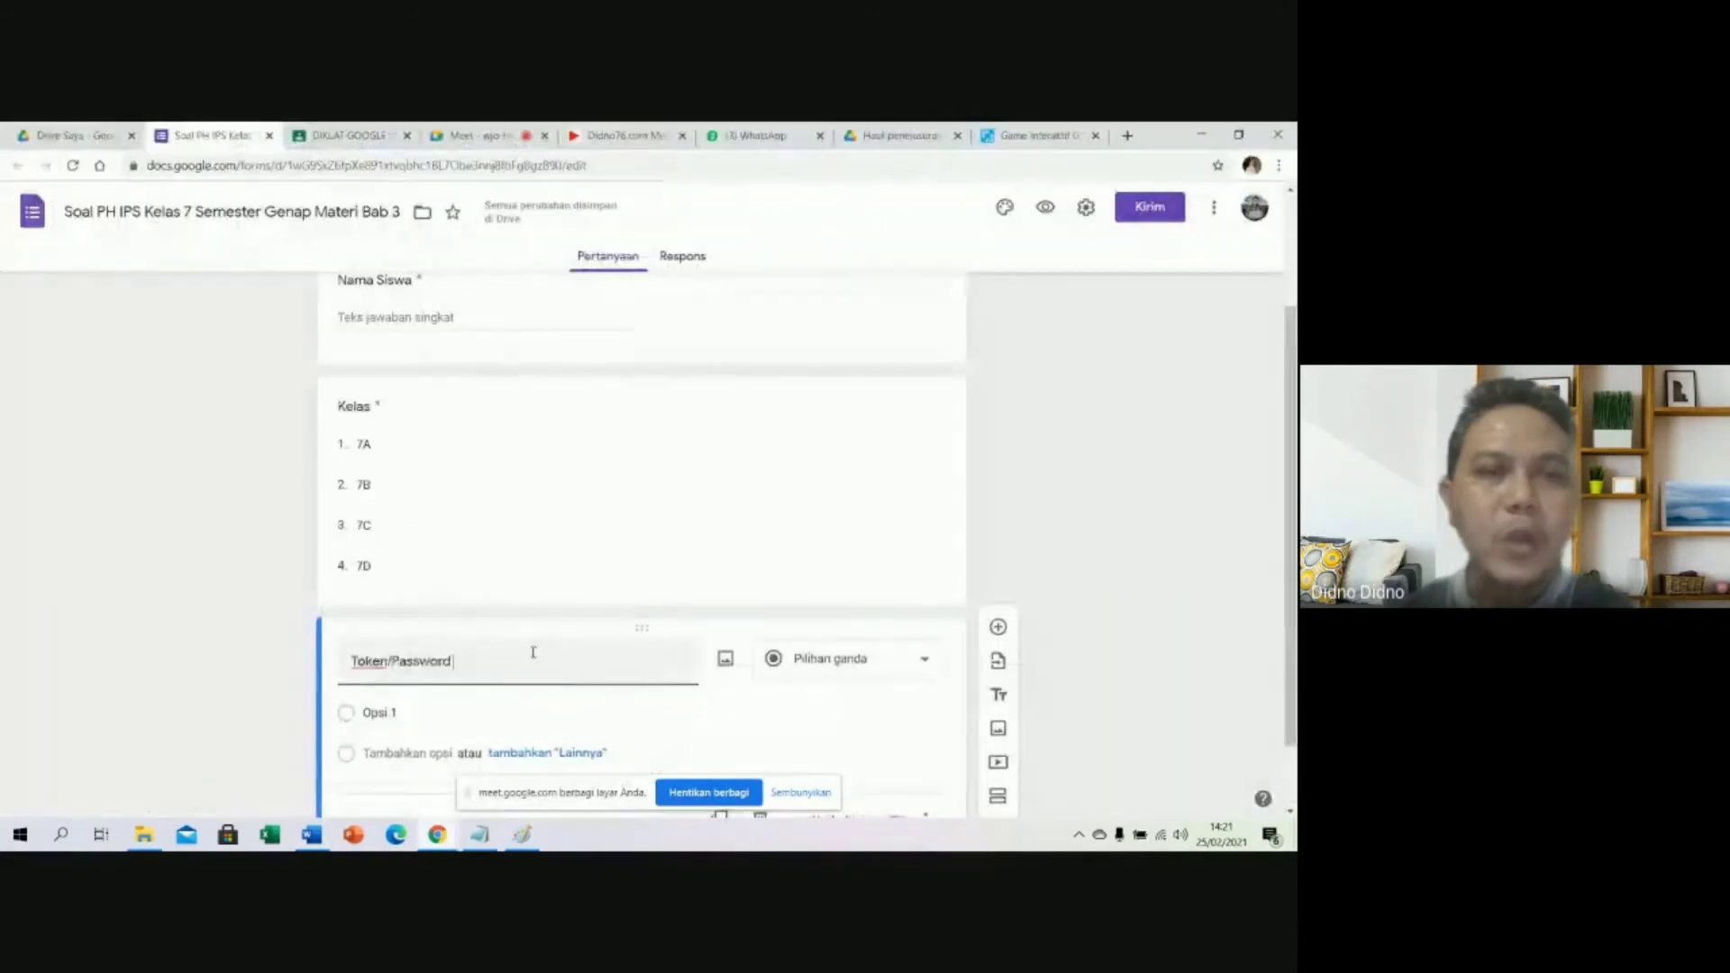
scroll(631, 586, down, 1)
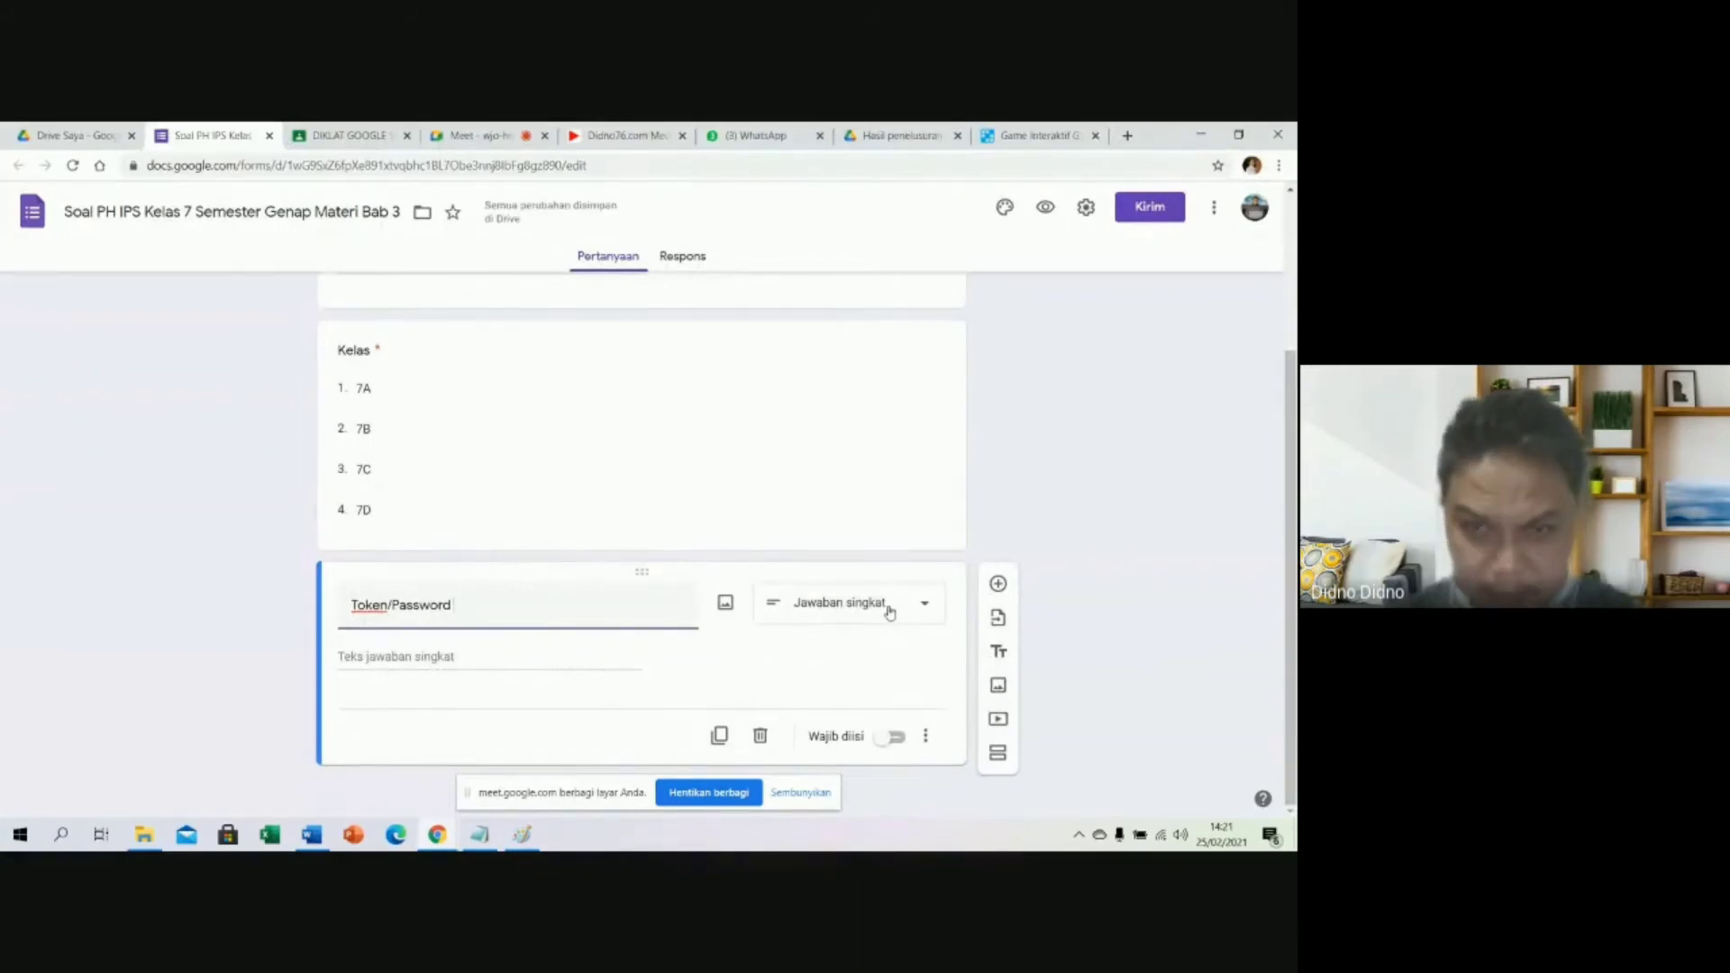
click(926, 739)
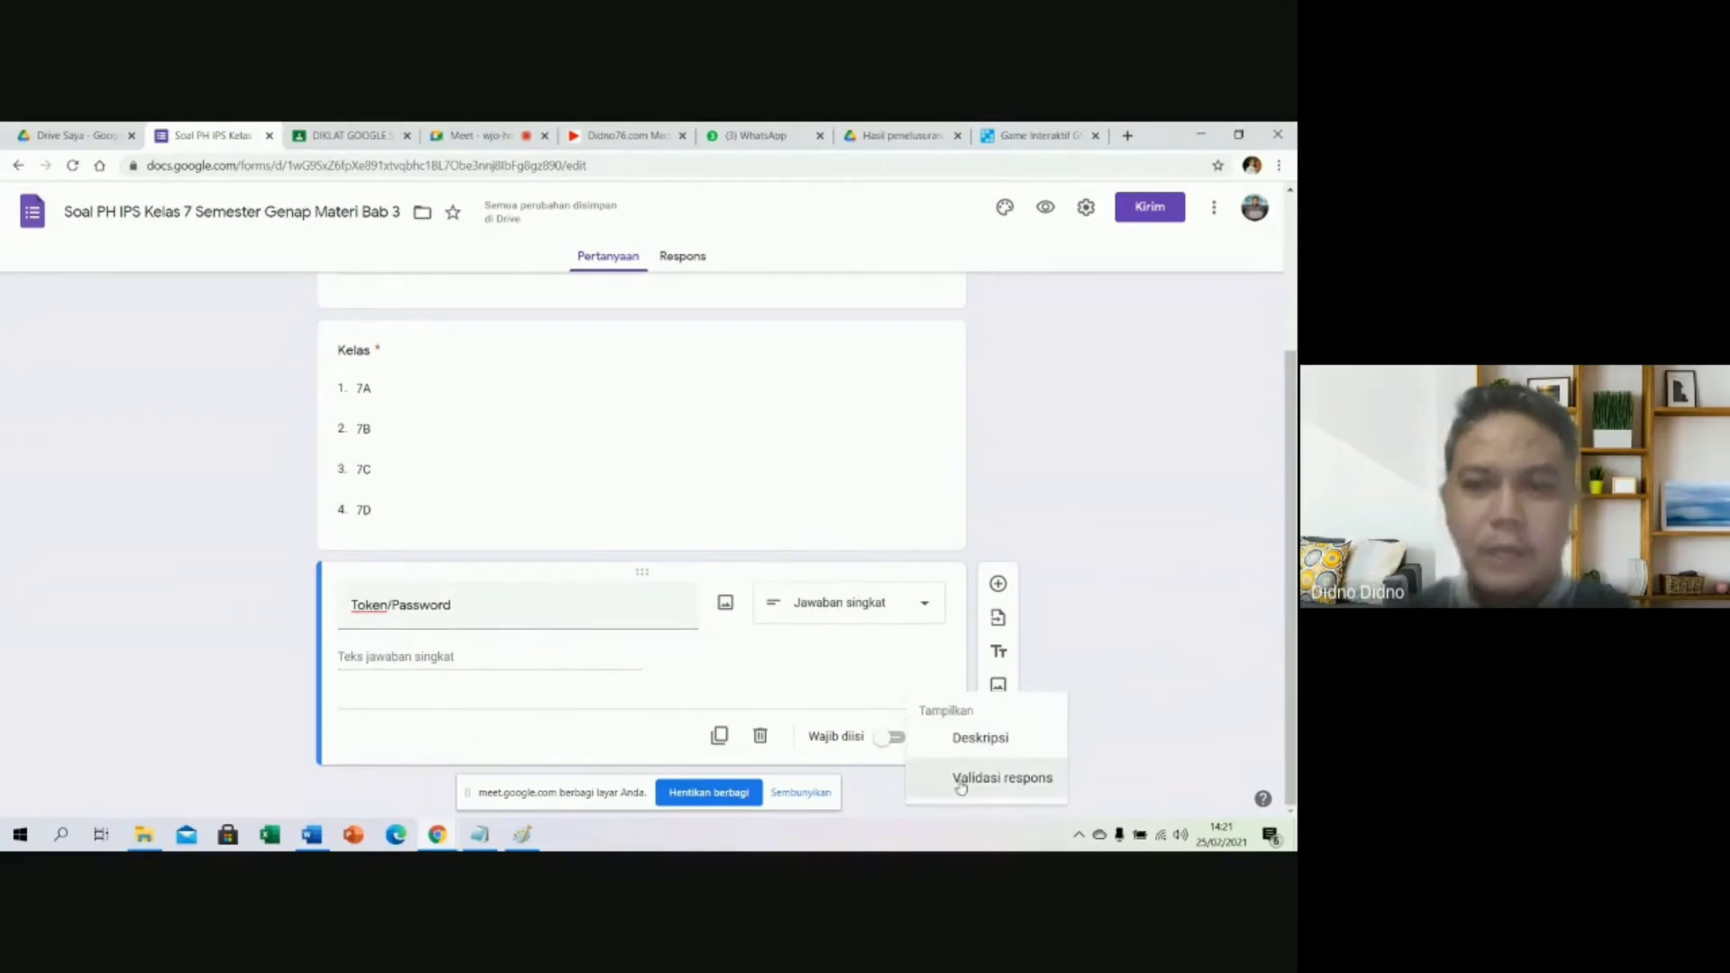
click(961, 780)
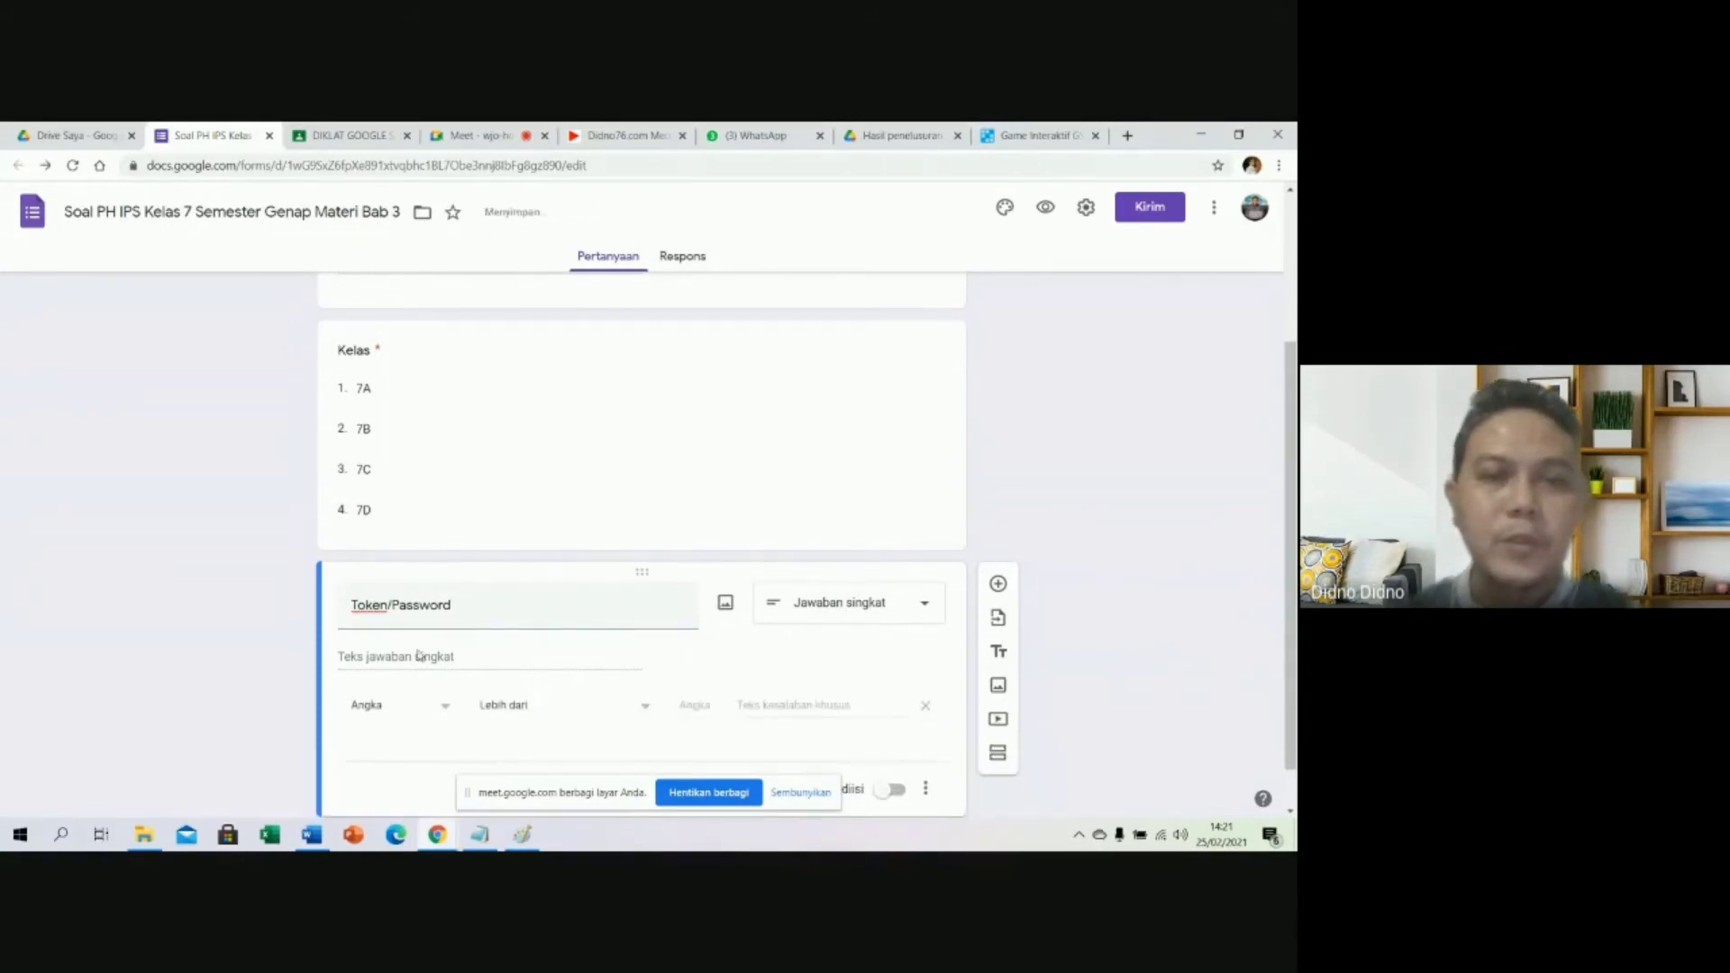
click(389, 661)
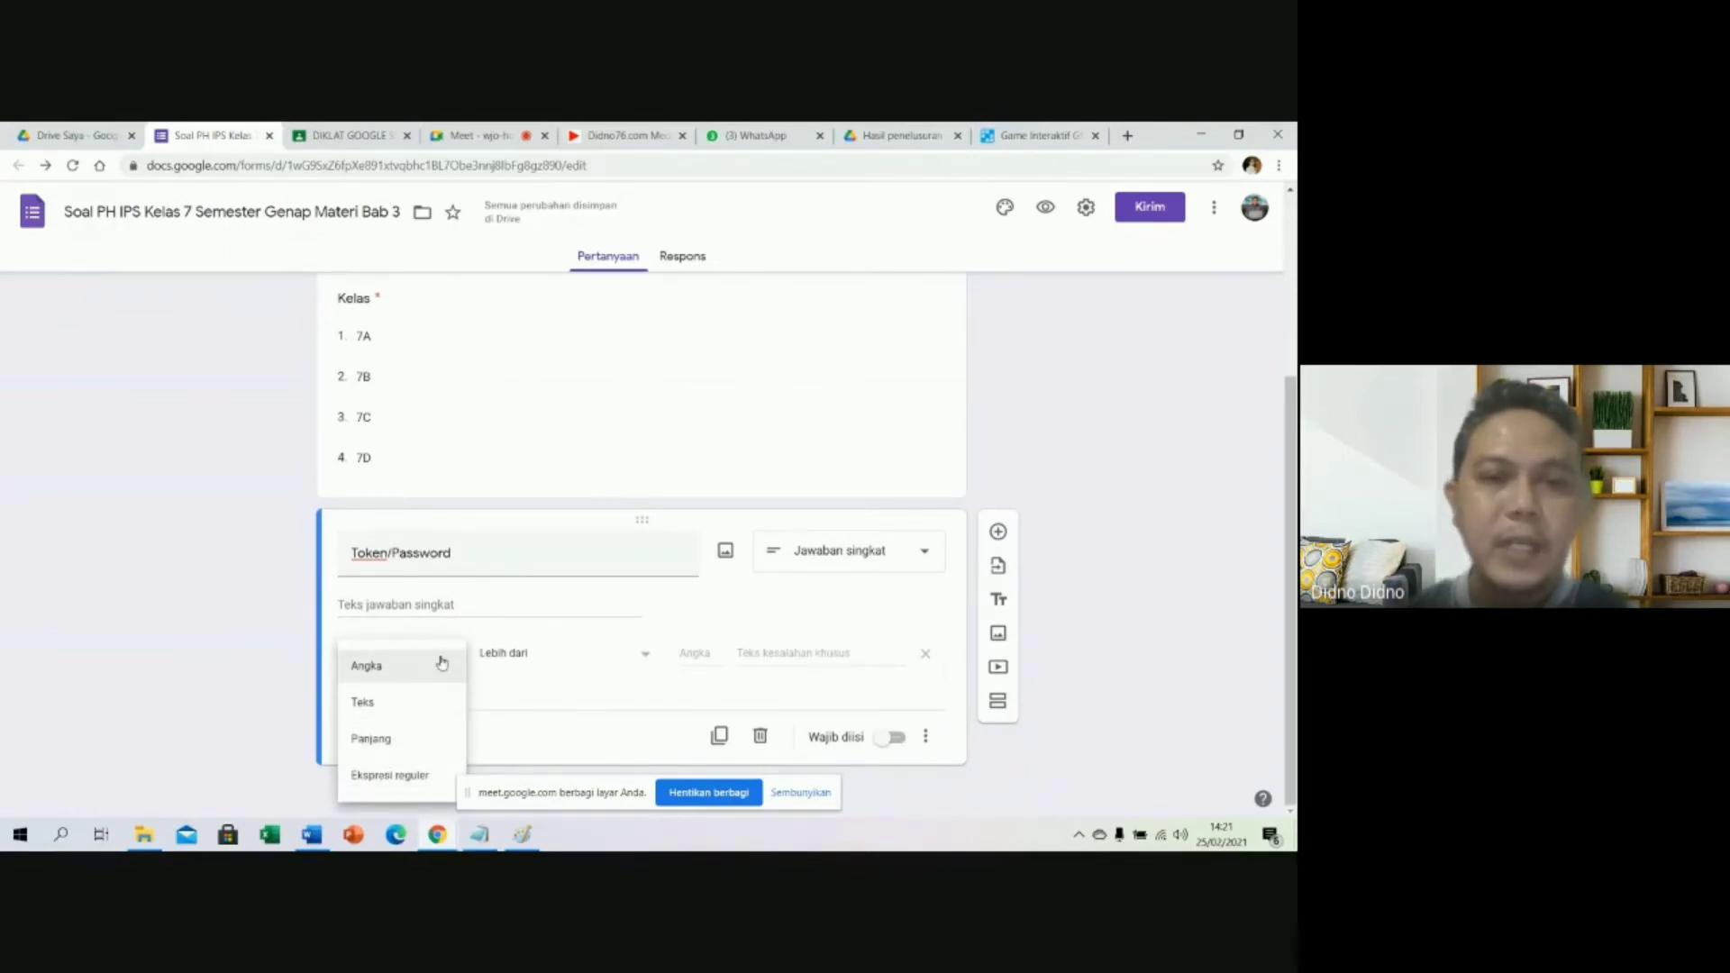
click(407, 709)
click(518, 658)
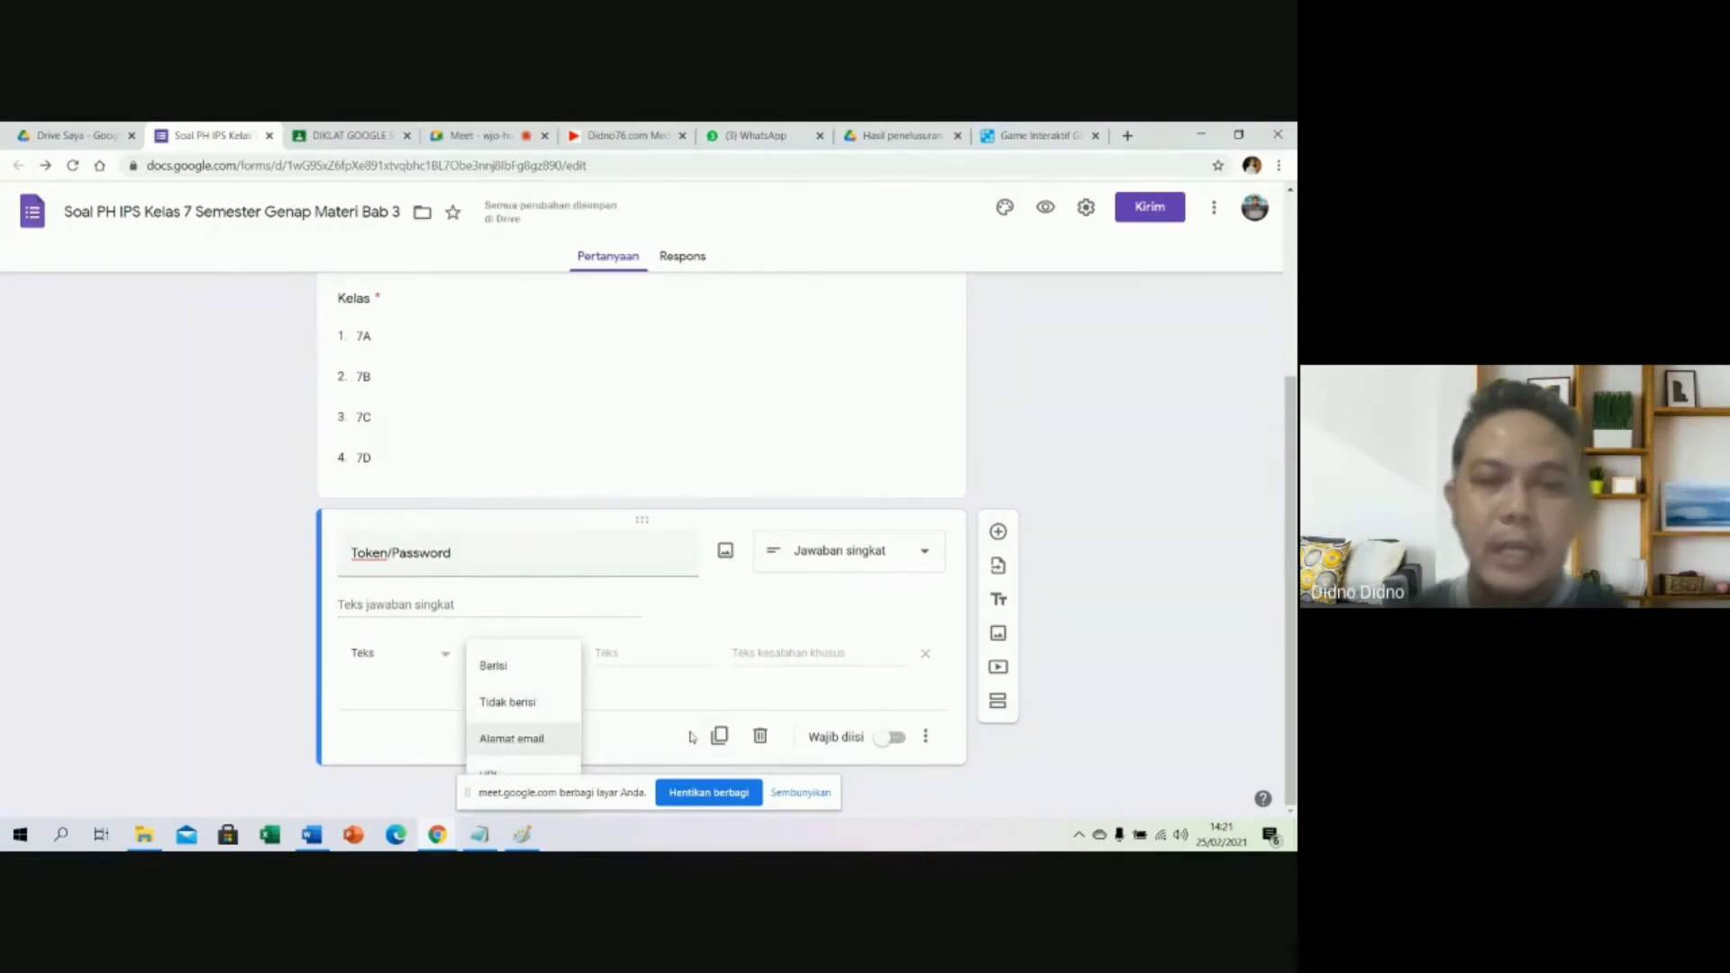
click(516, 678)
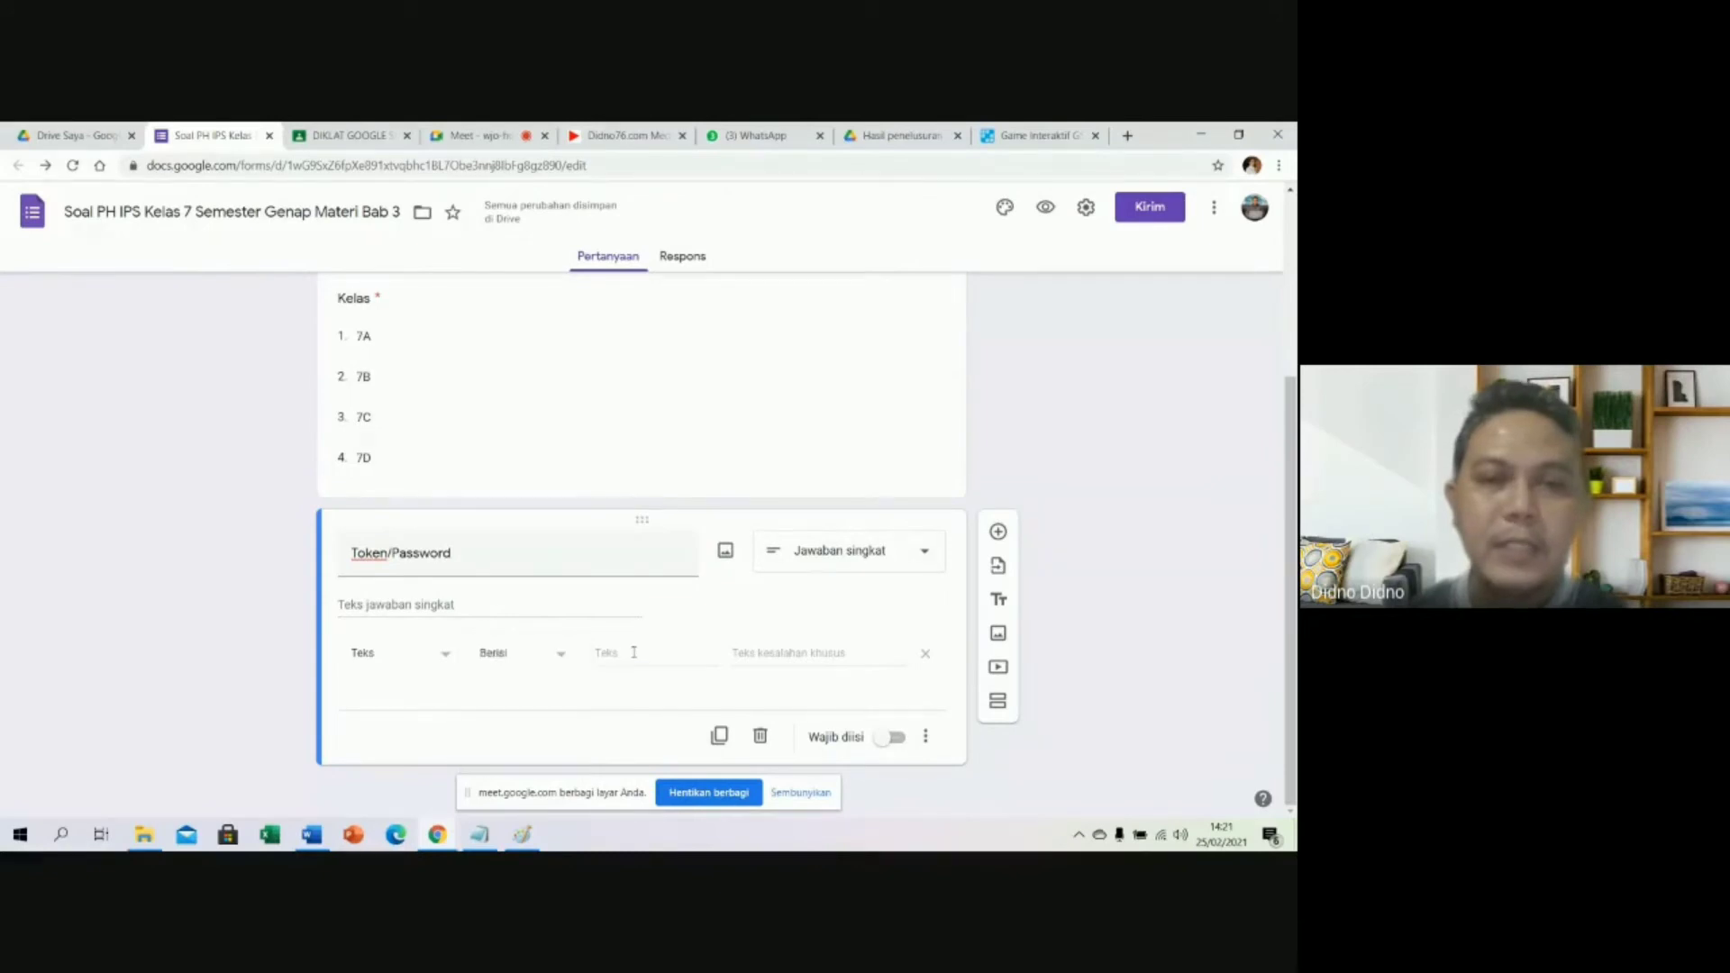
click(633, 651)
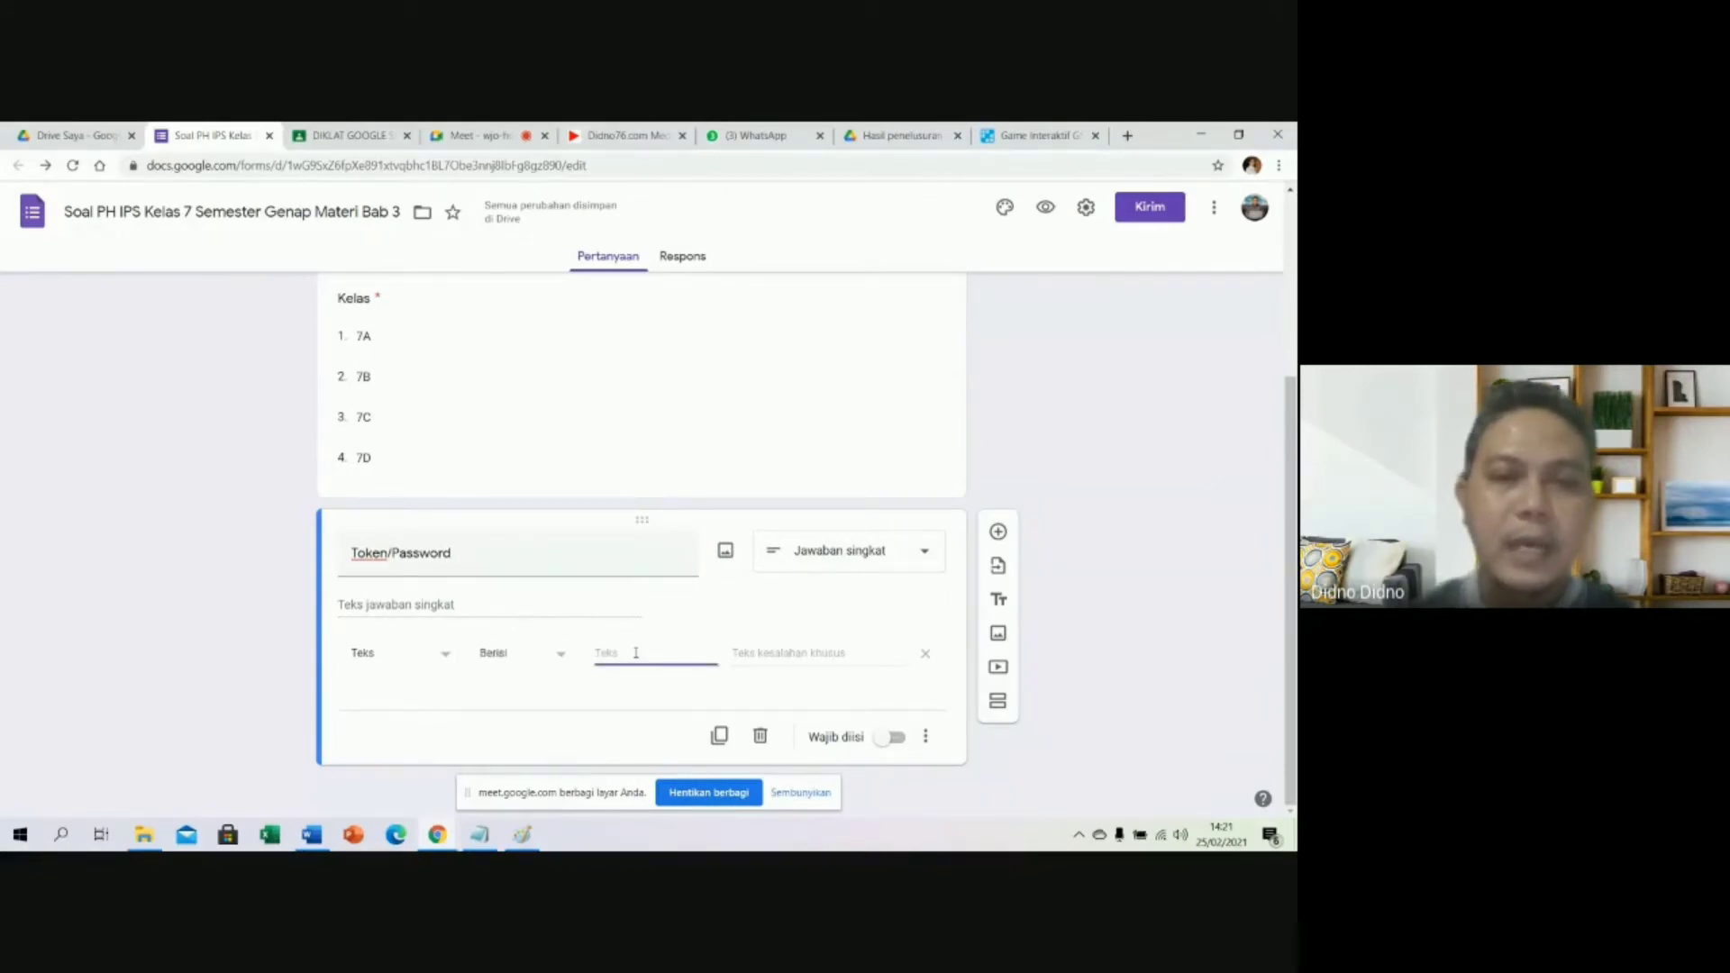
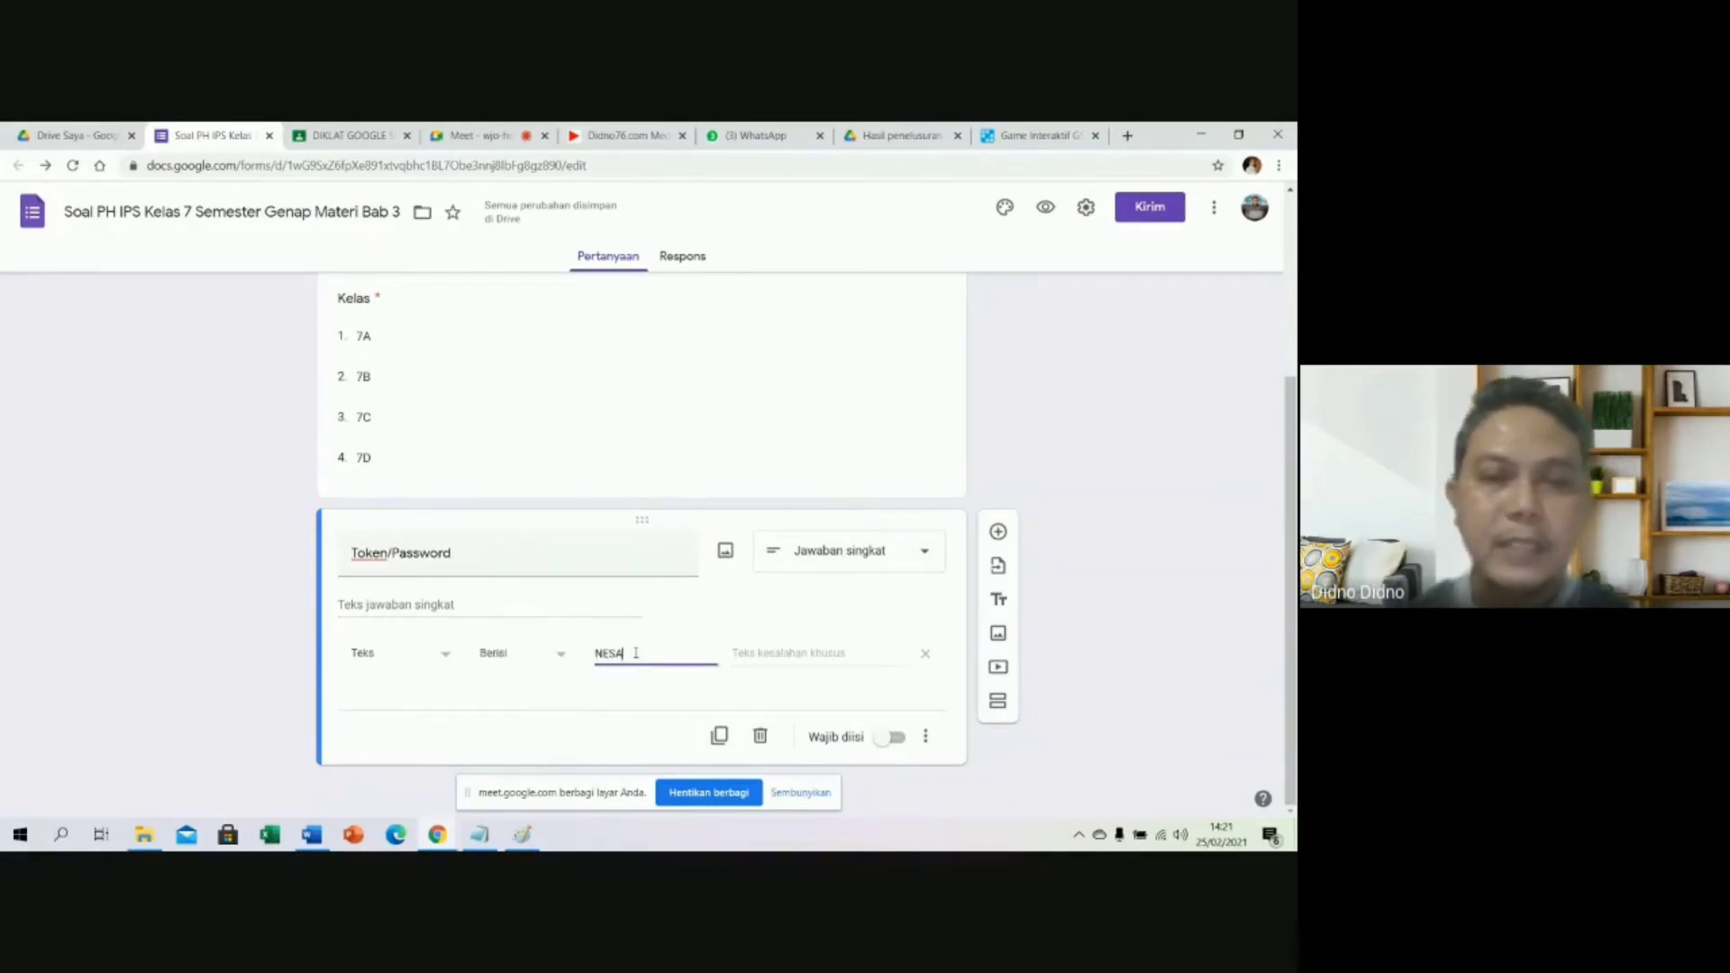
click(784, 654)
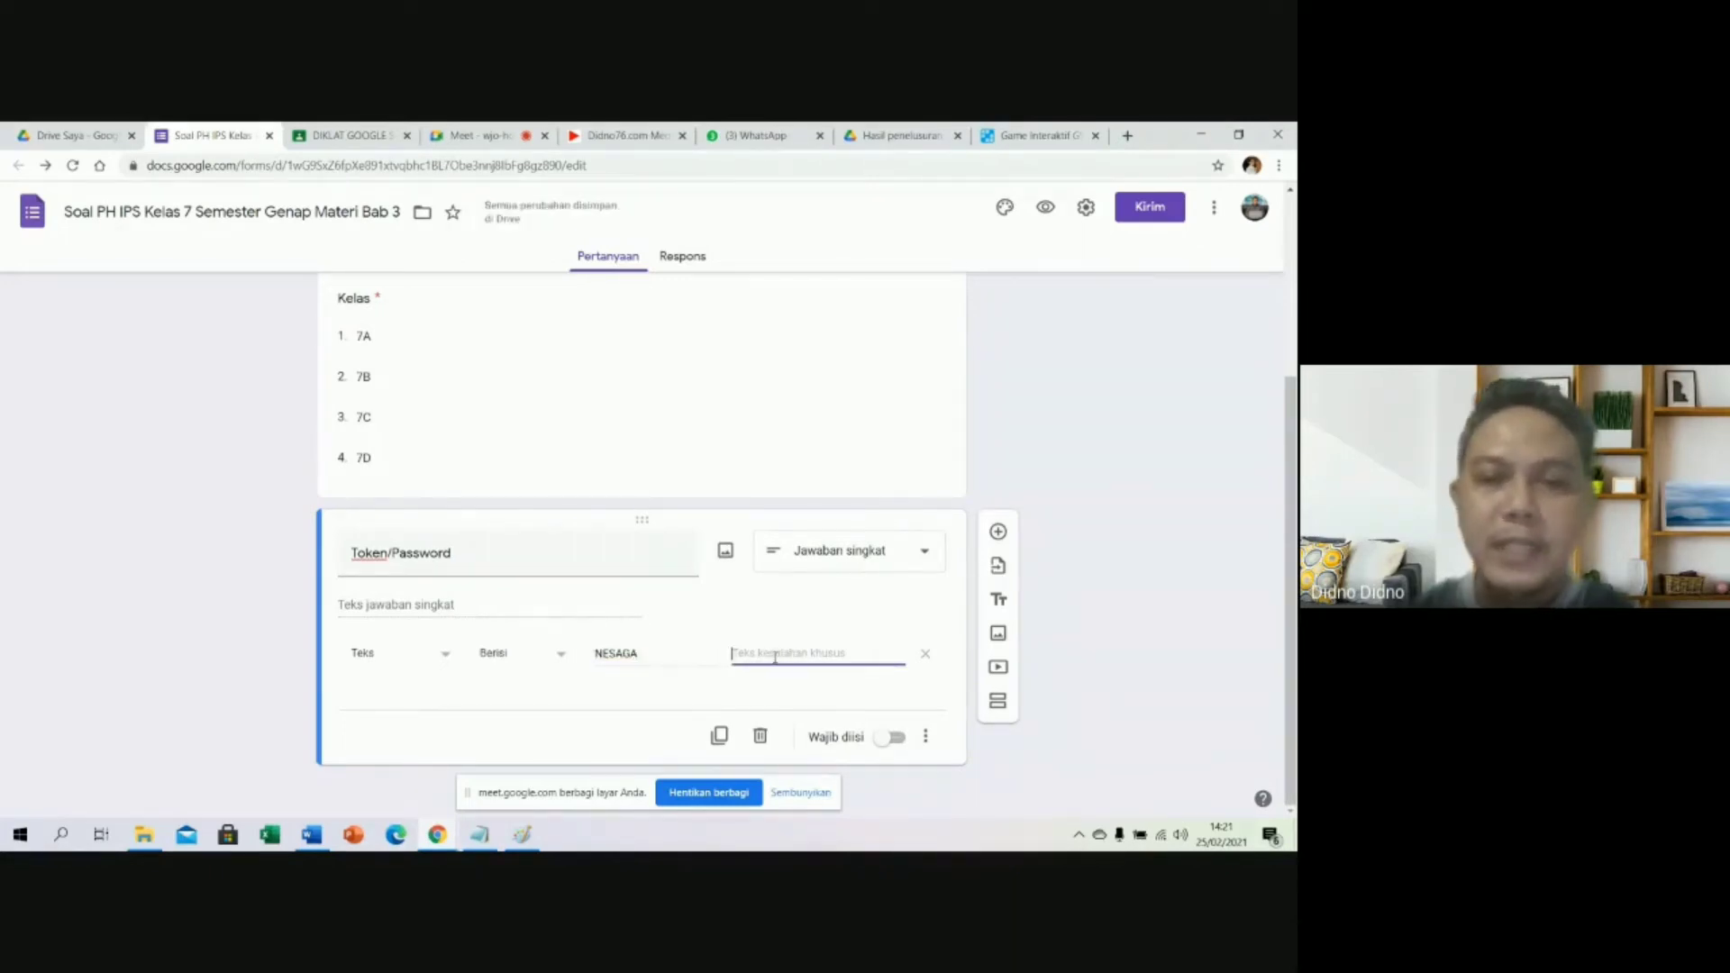
text(Maaf)
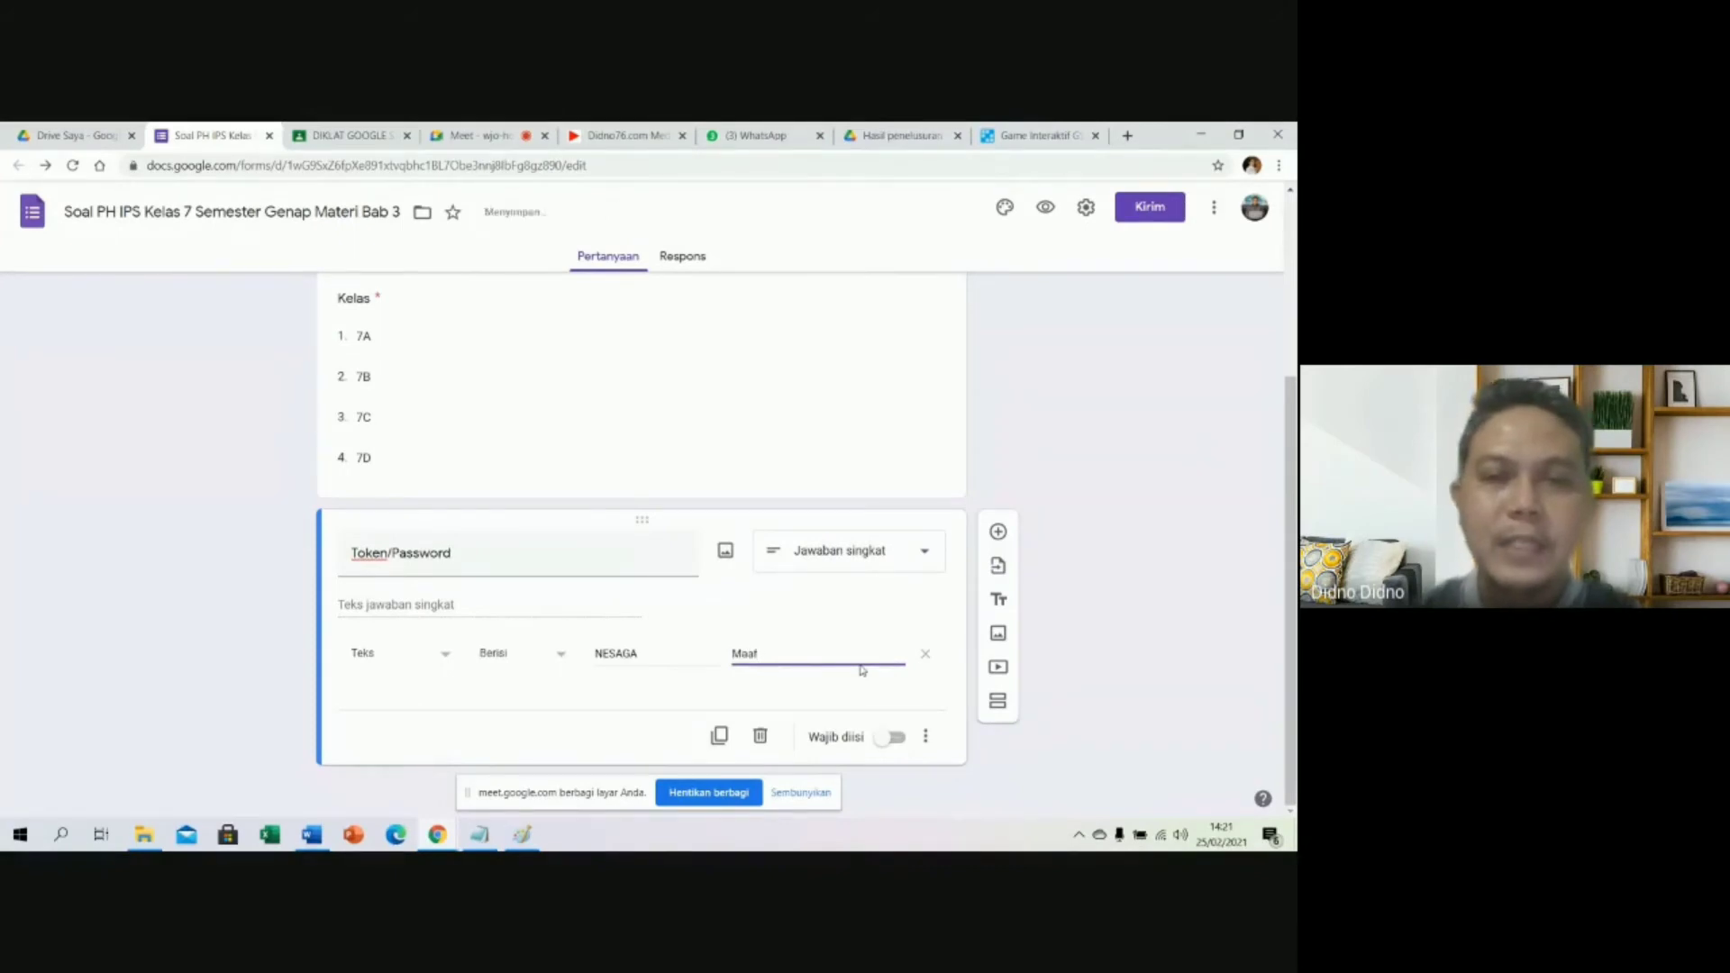
text( token )
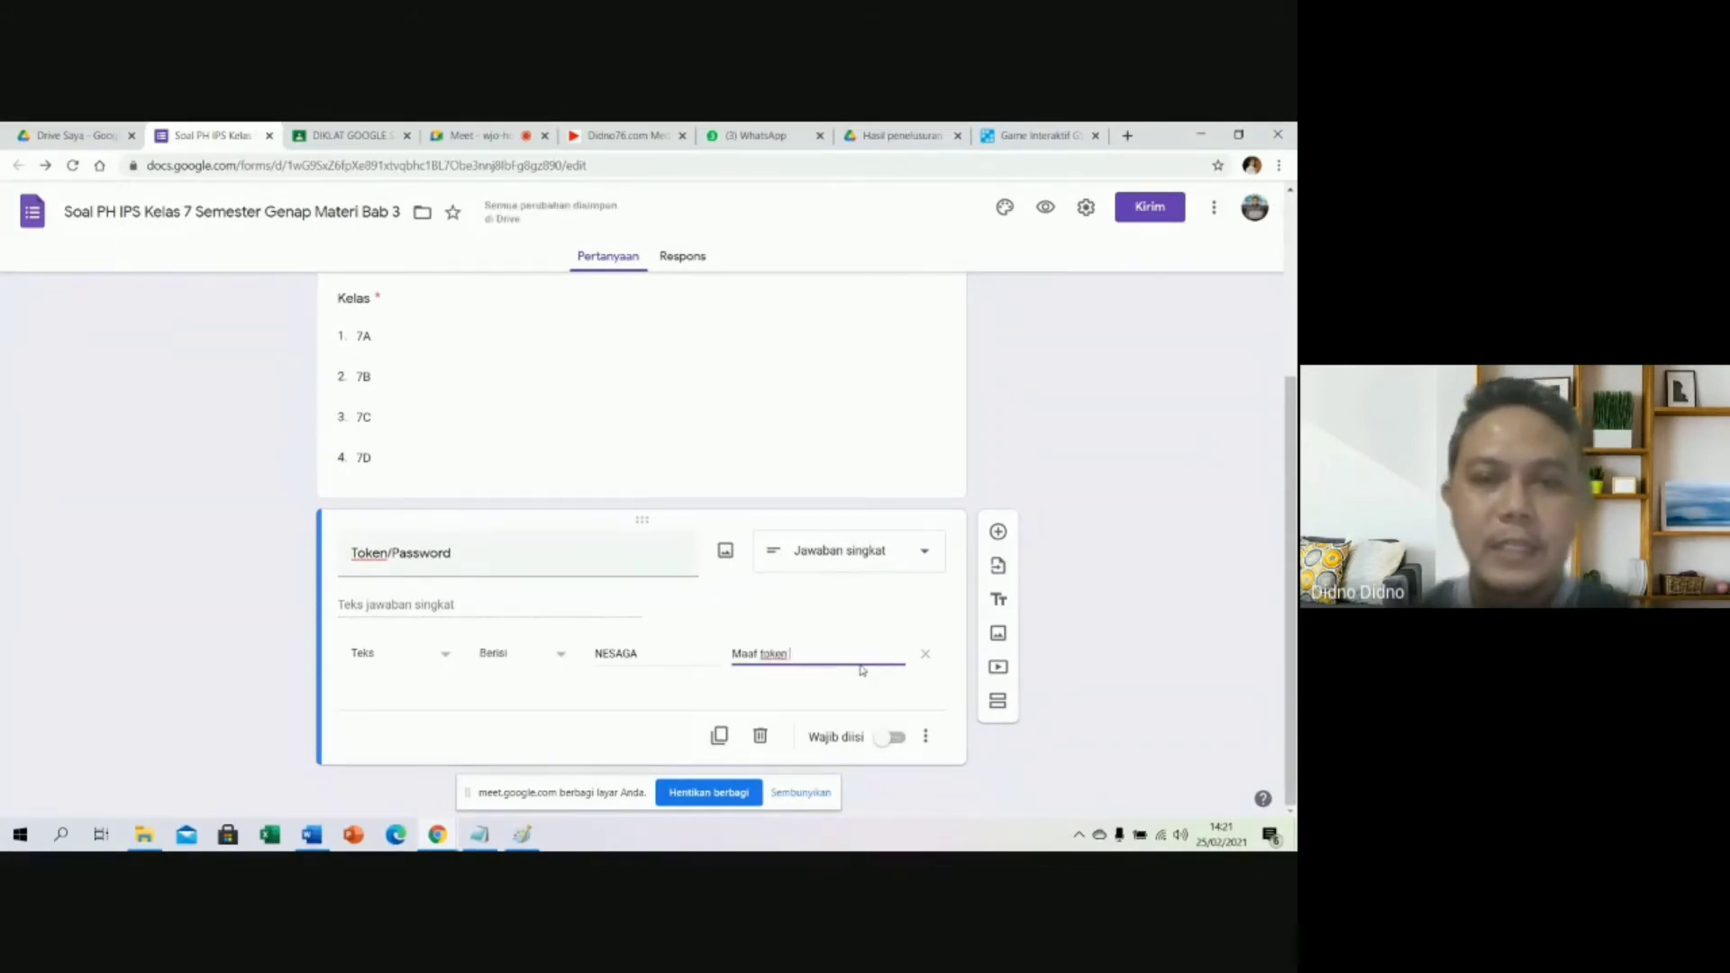
text(yang A)
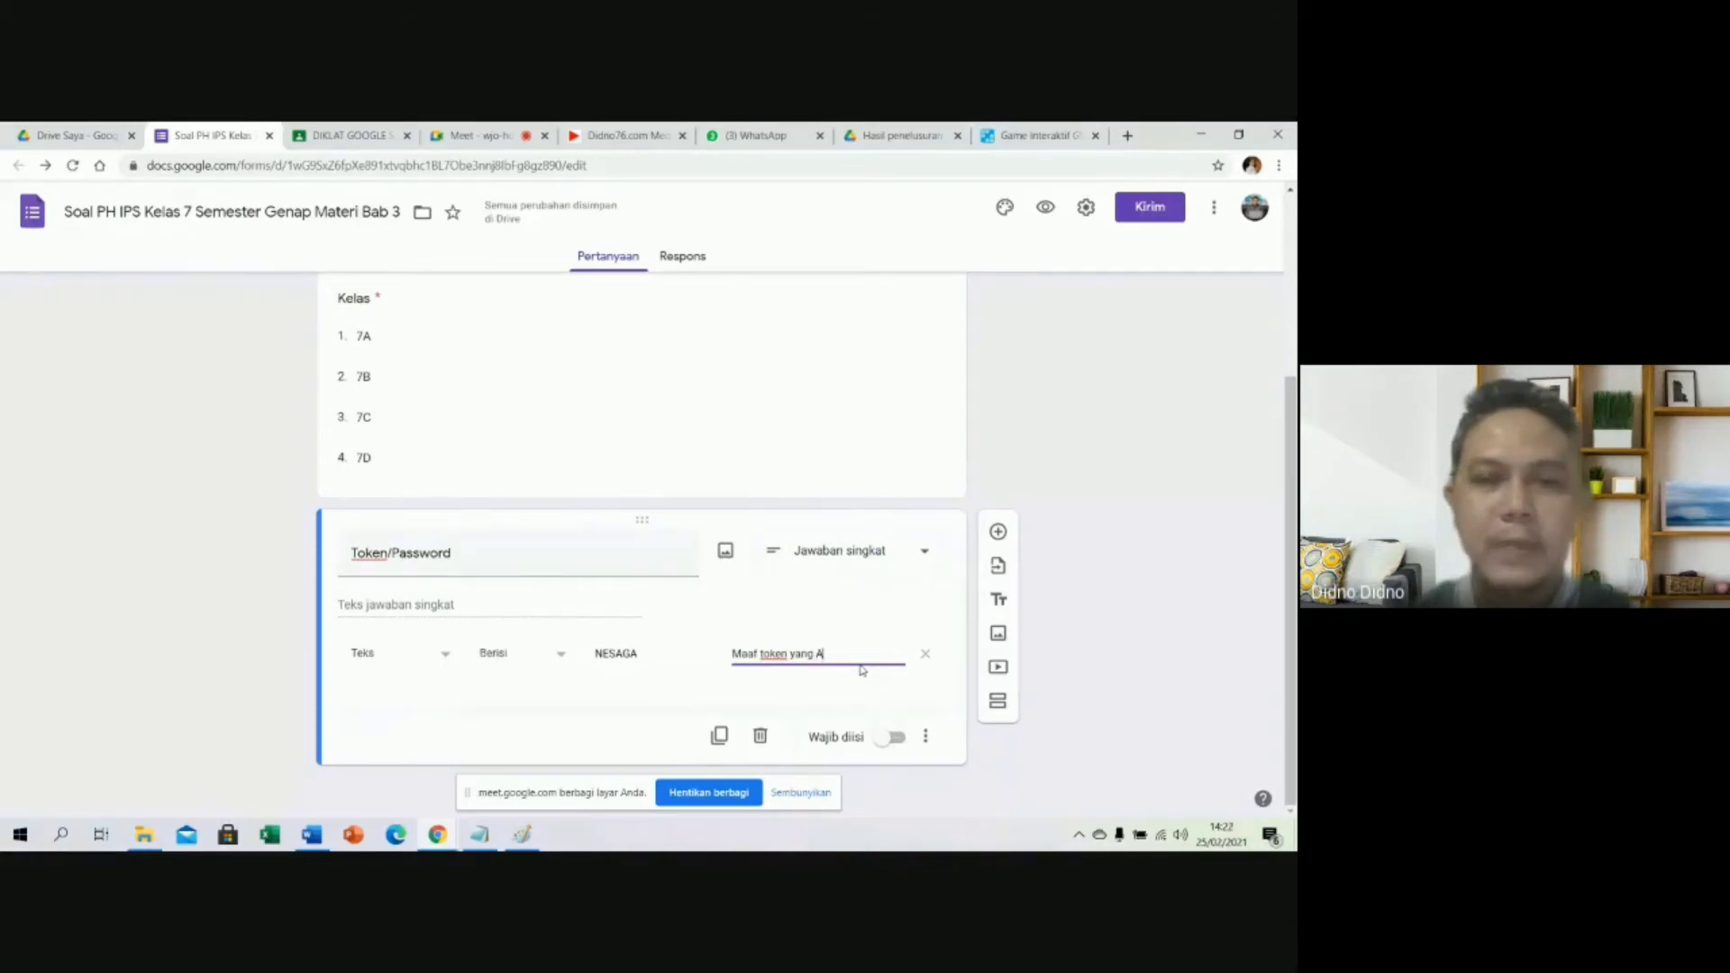
text(nda masukan salah, si)
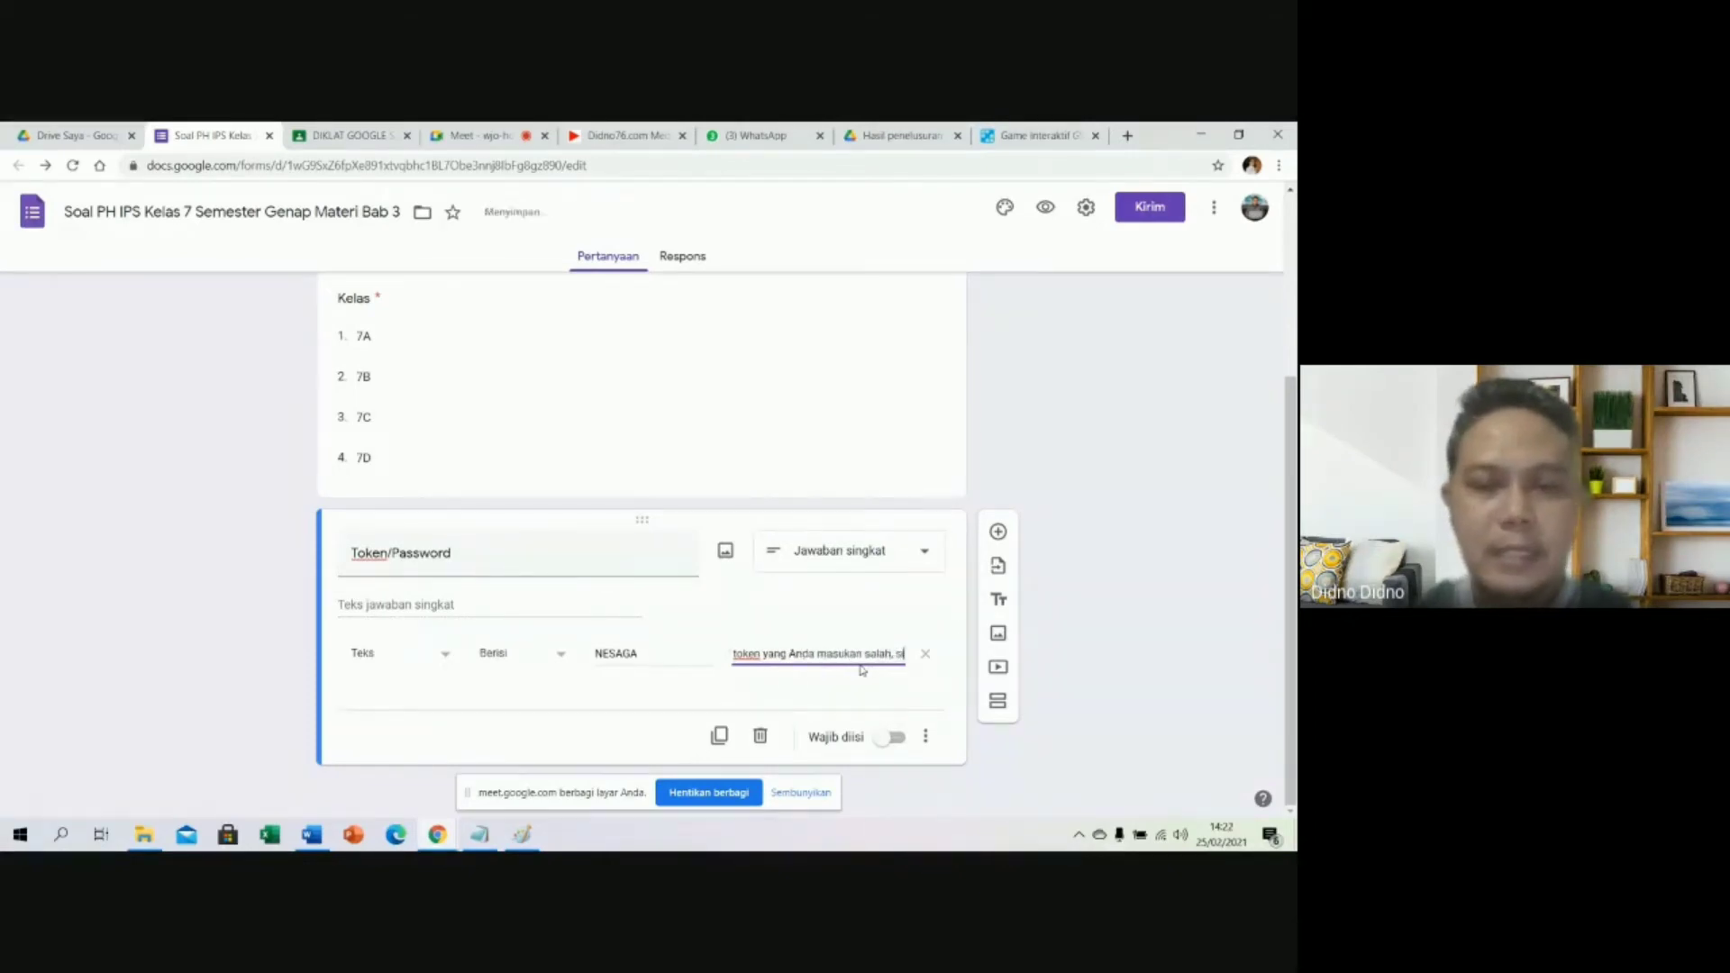
text(lakan ulangi lagi)
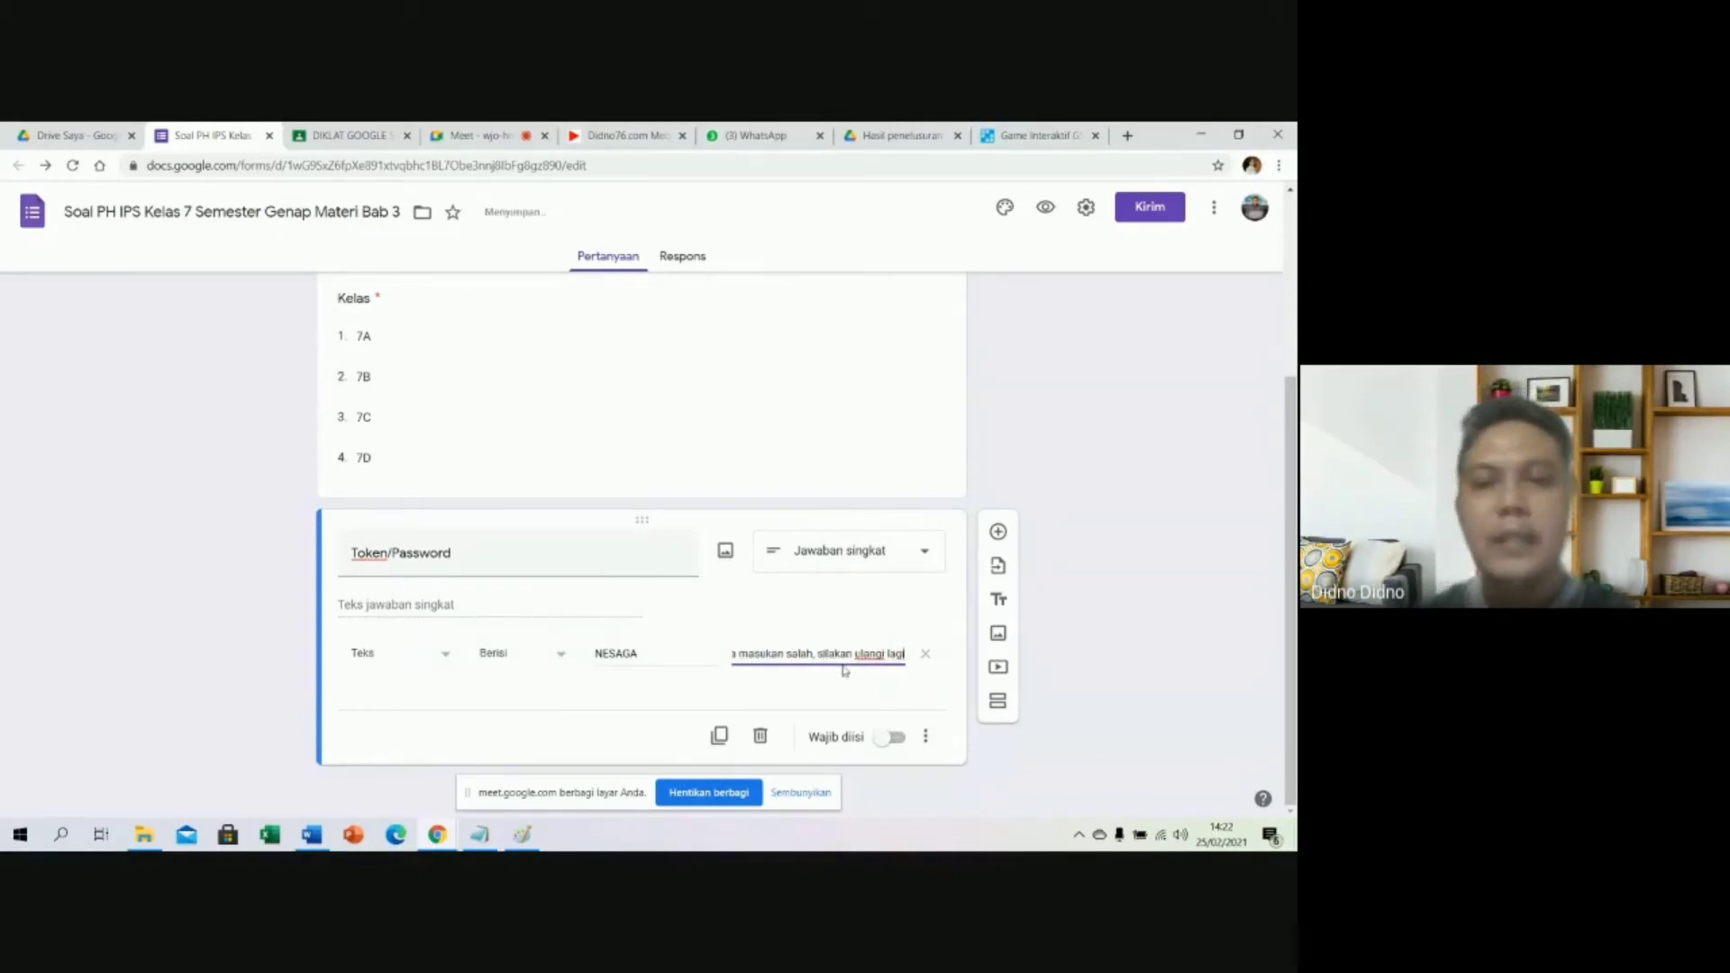
click(891, 737)
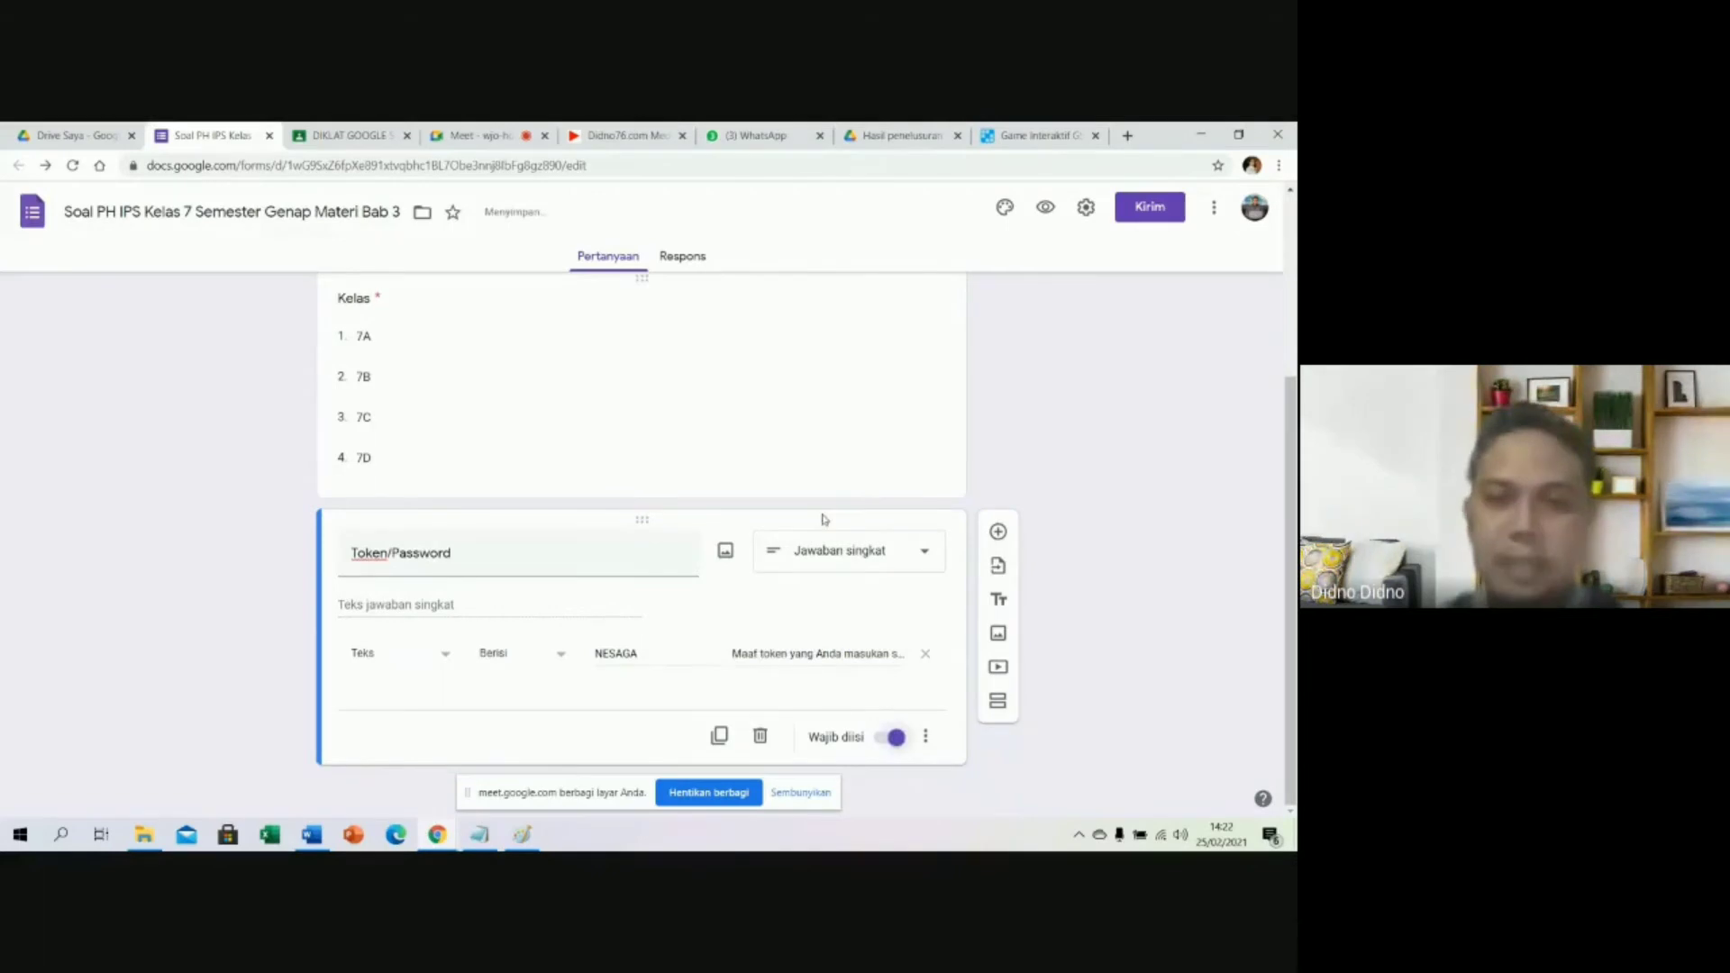
scroll(649, 572, up, 3)
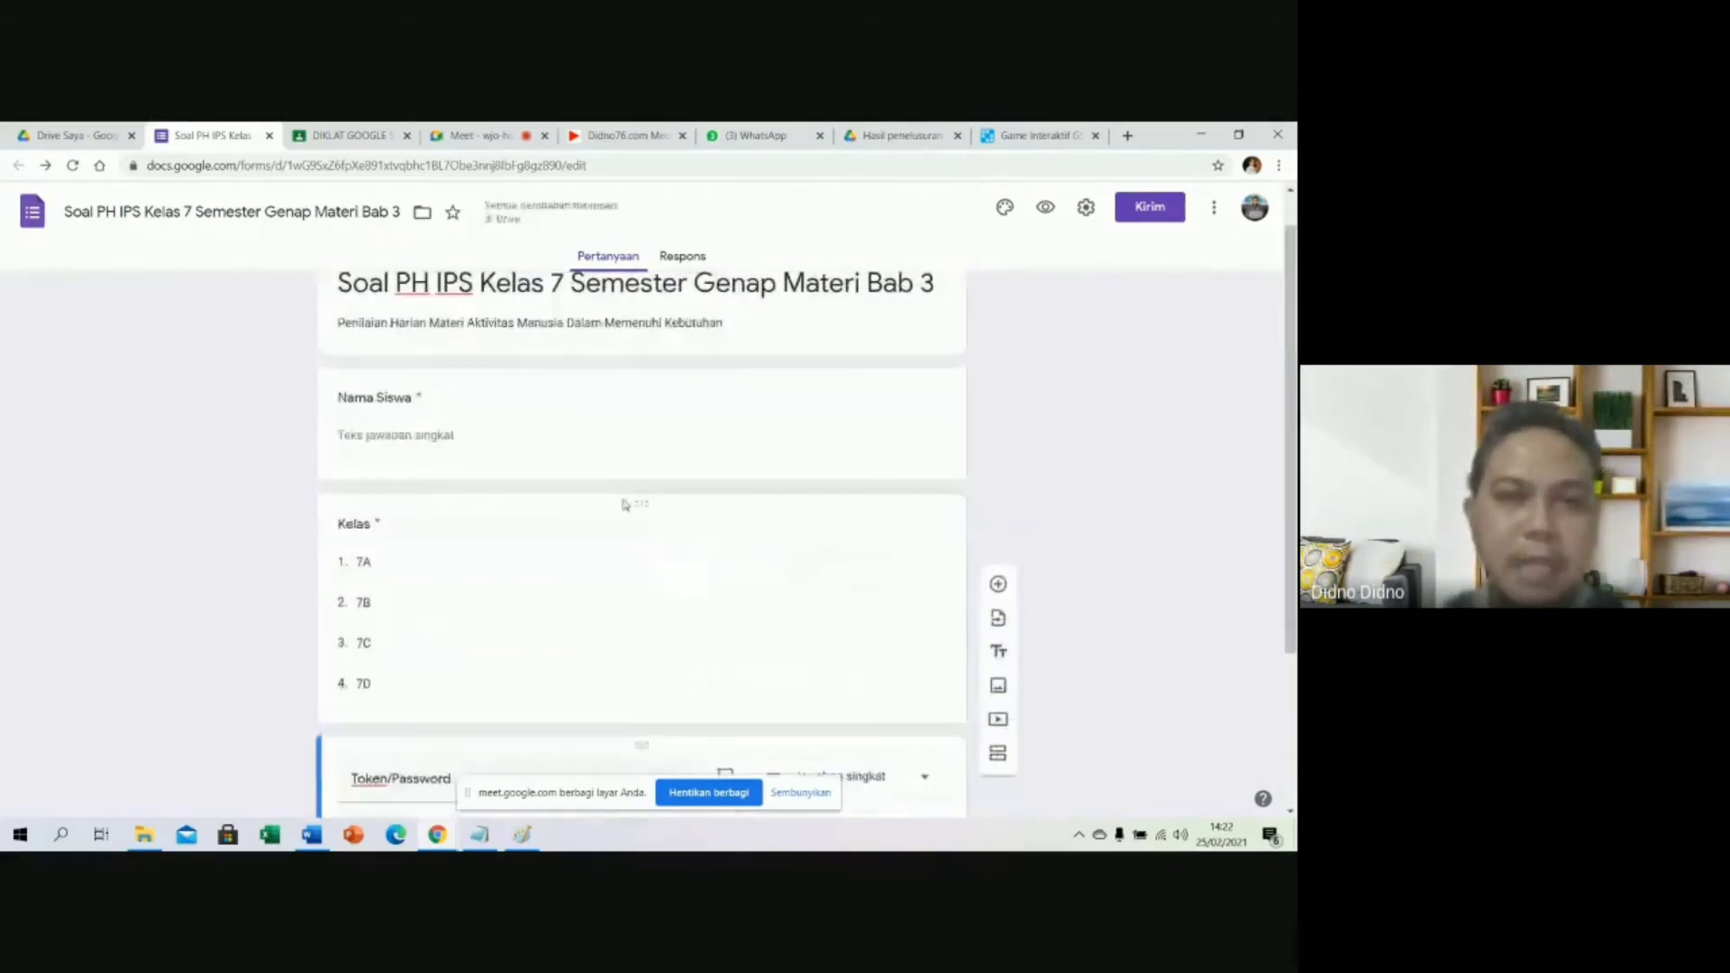
scroll(624, 504, down, 3)
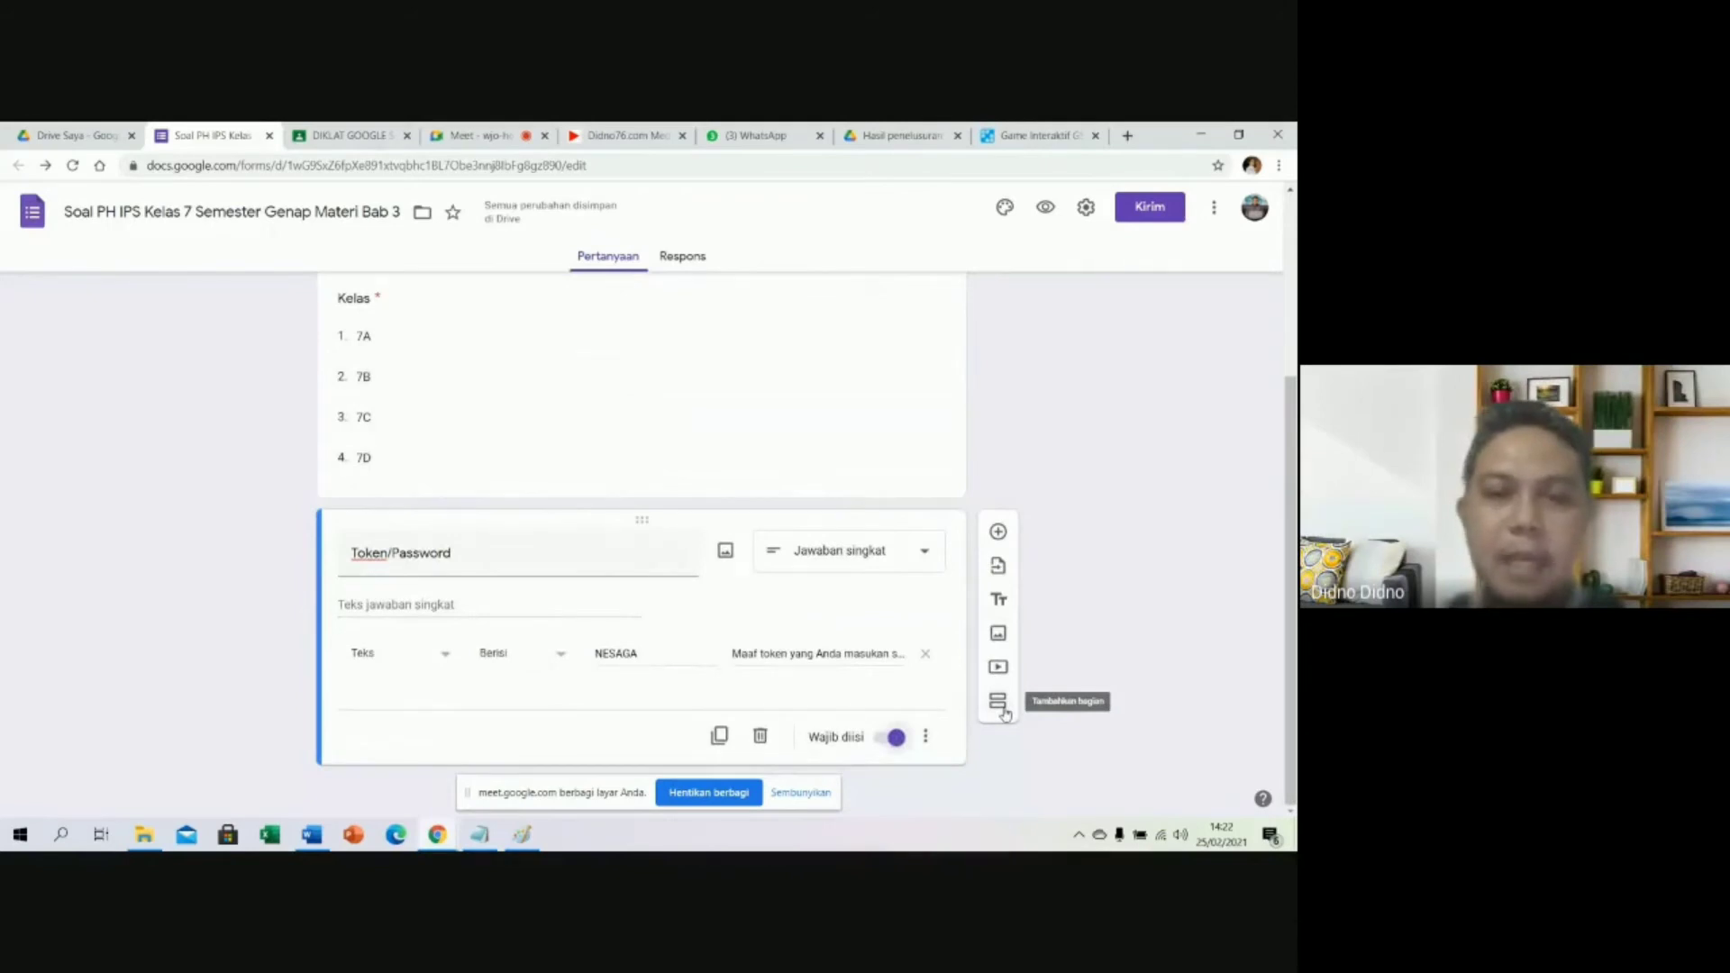
scroll(505, 541, up, 2)
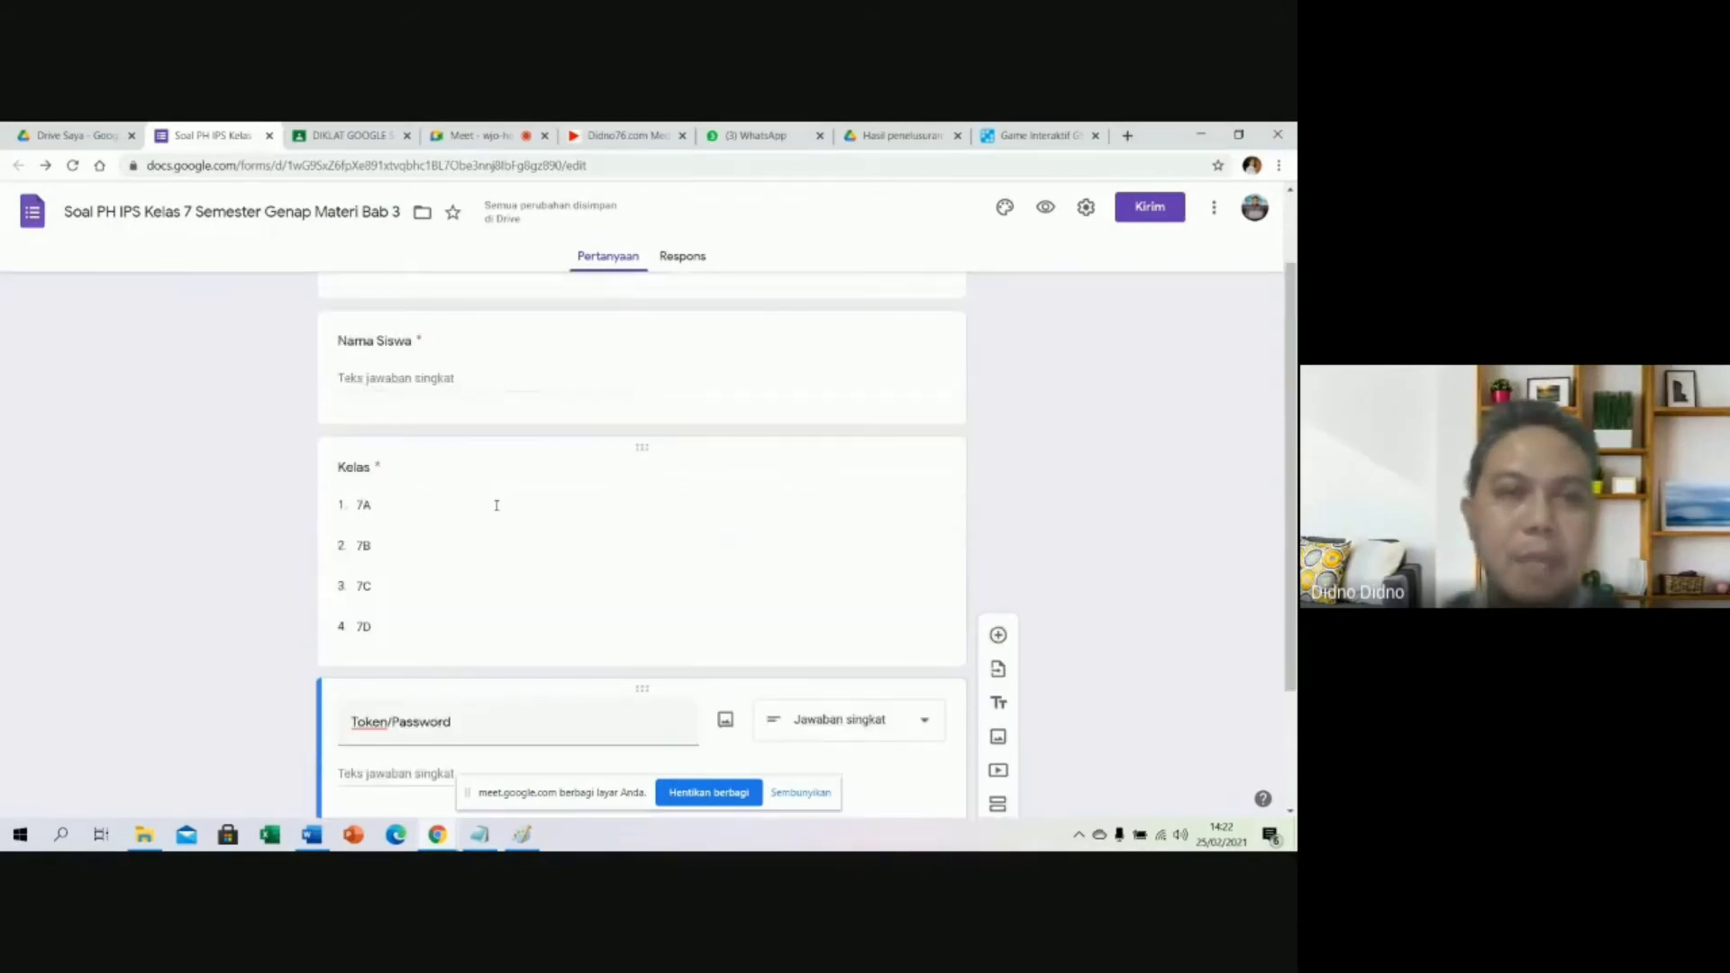
scroll(460, 382, up, 3)
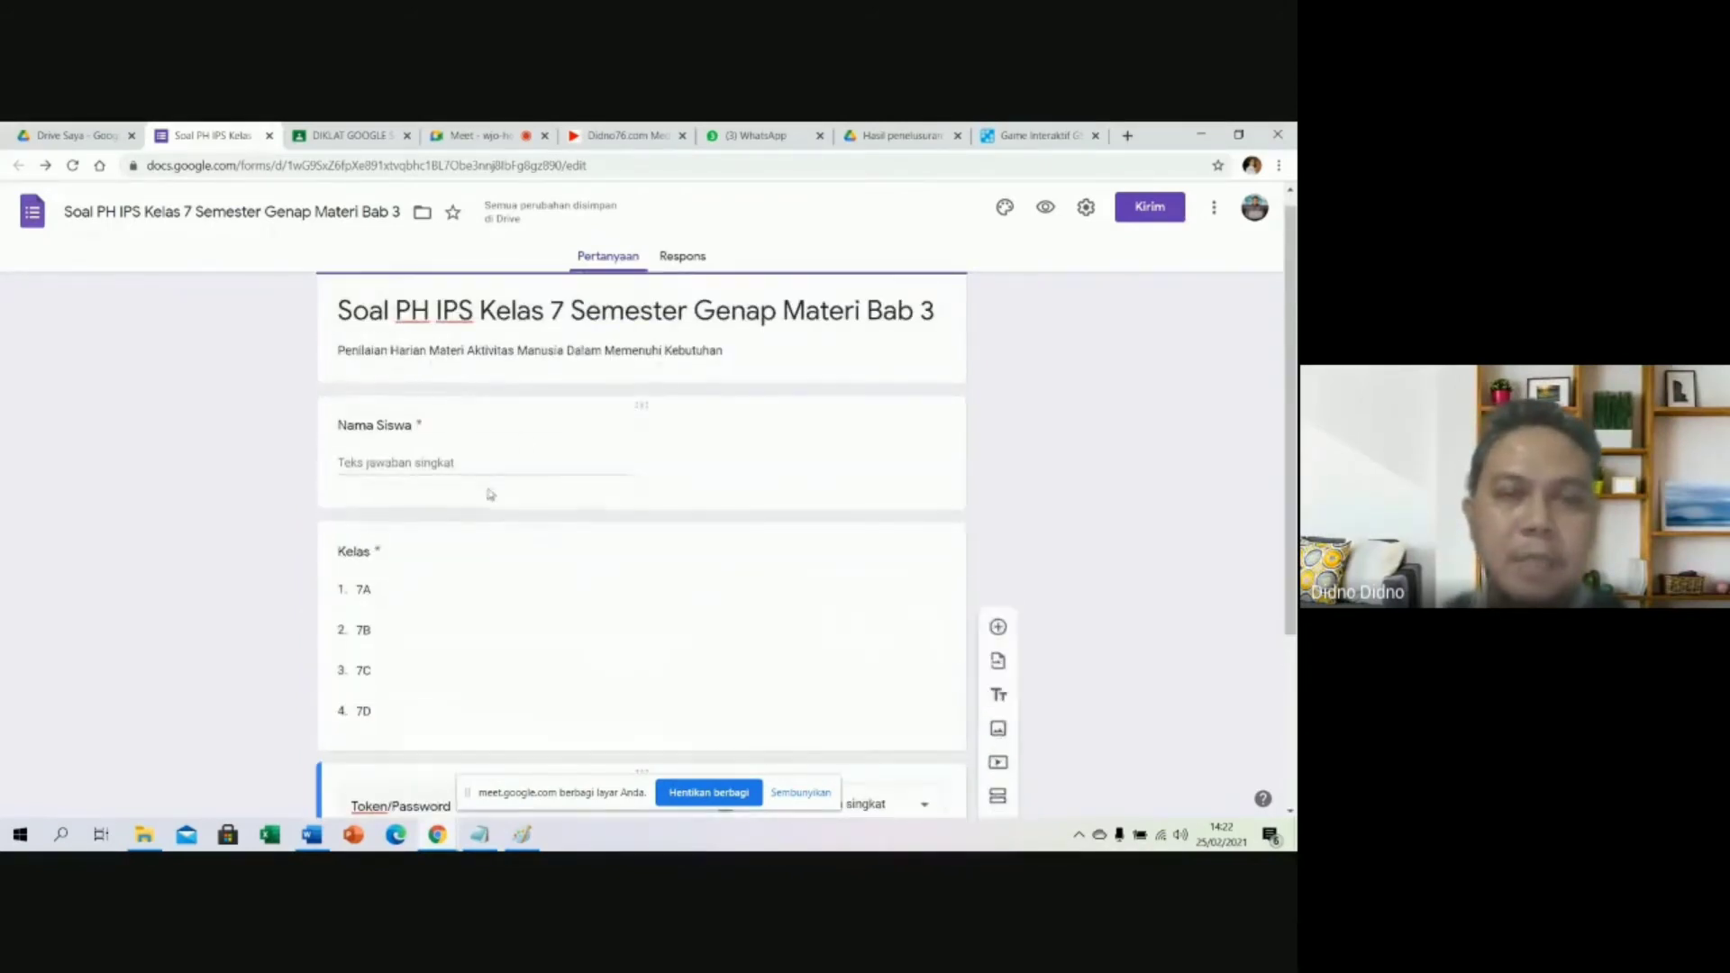
scroll(596, 431, down, 3)
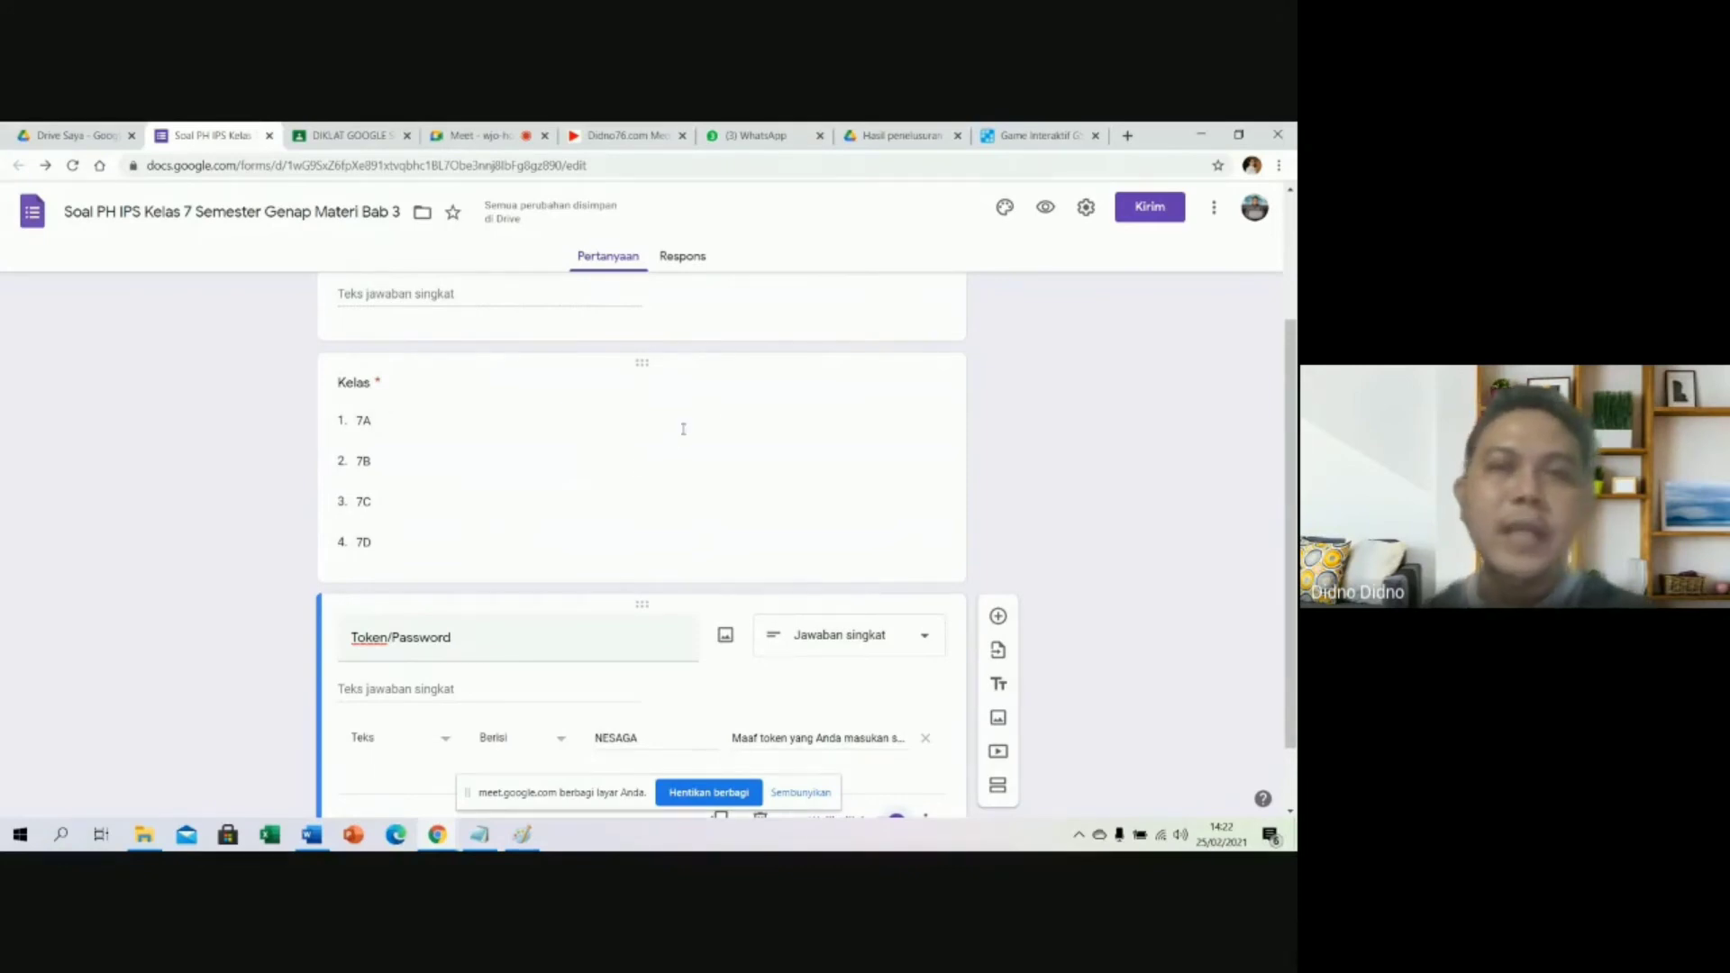
scroll(683, 429, down, 1)
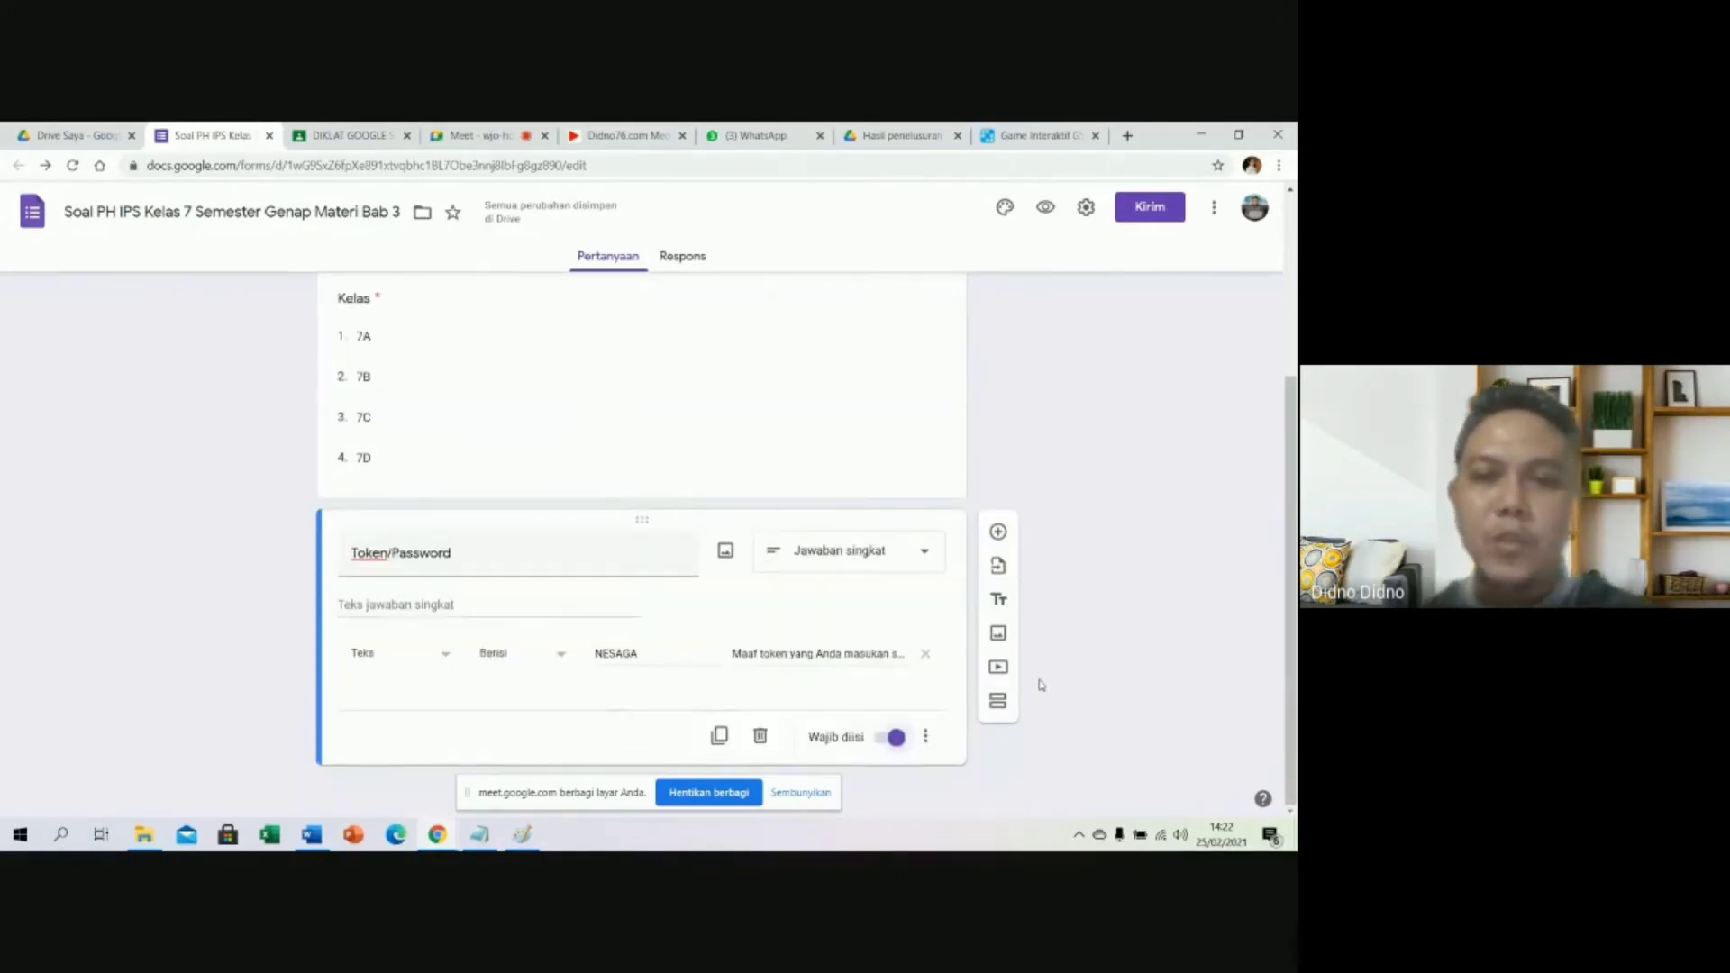
Add a new section titled 'Soal no. 1'.
click(999, 703)
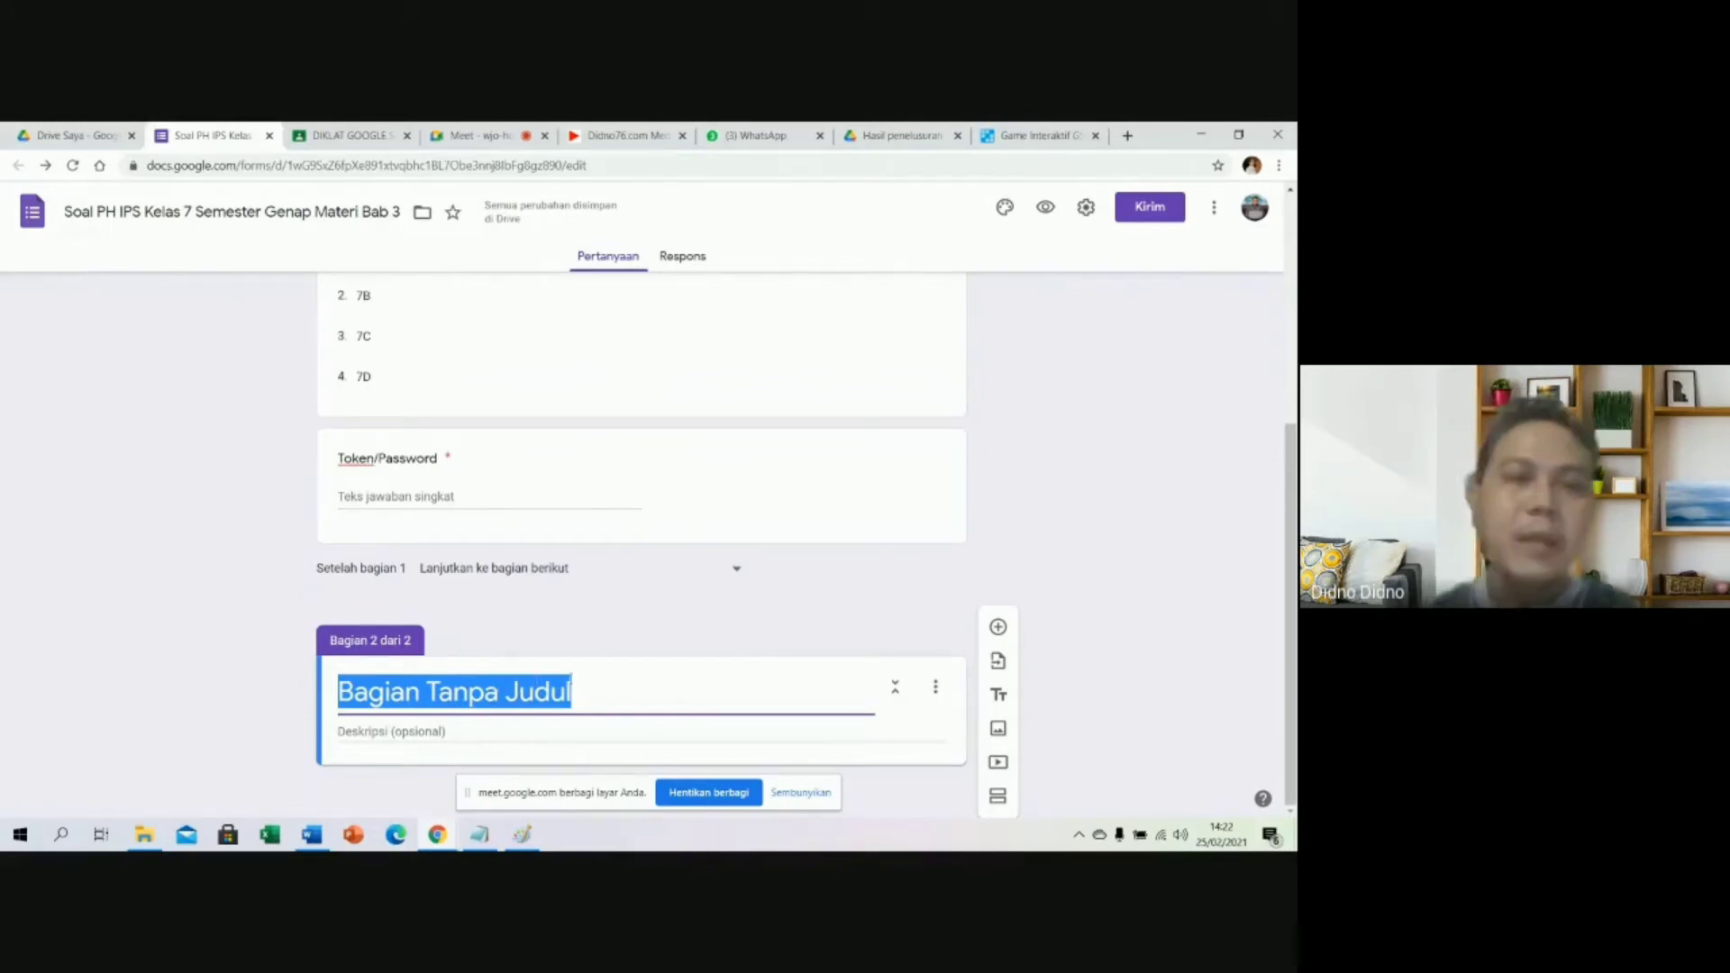
text(Soal )
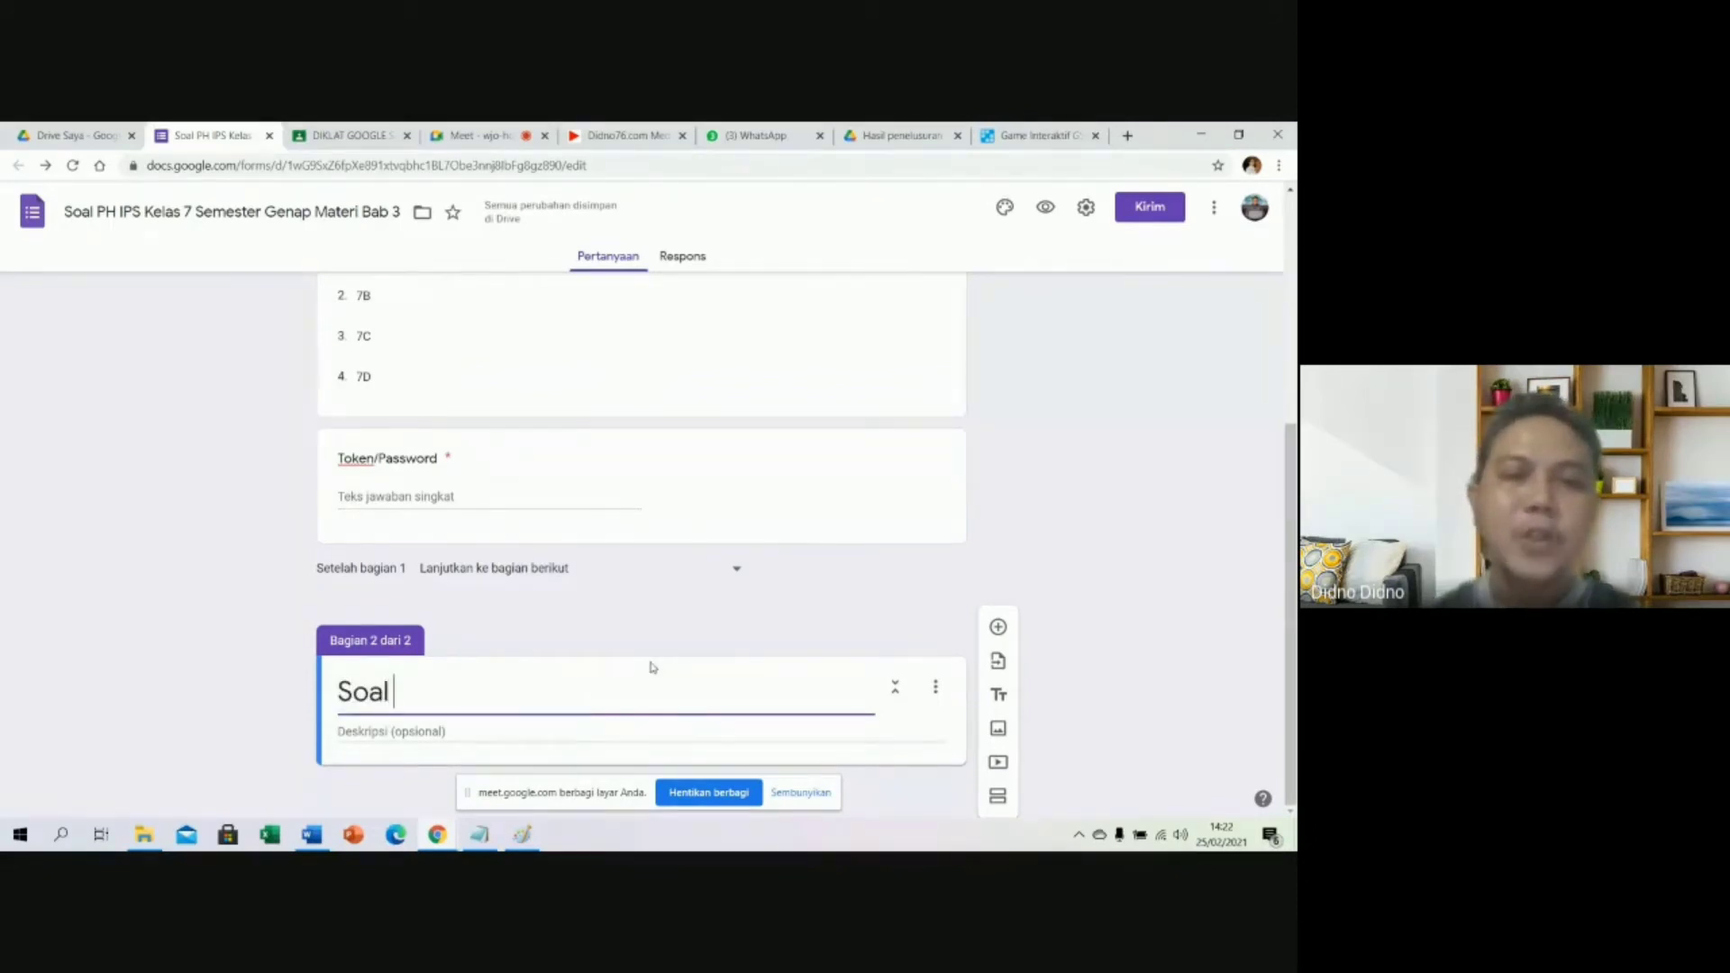
text(no. 1)
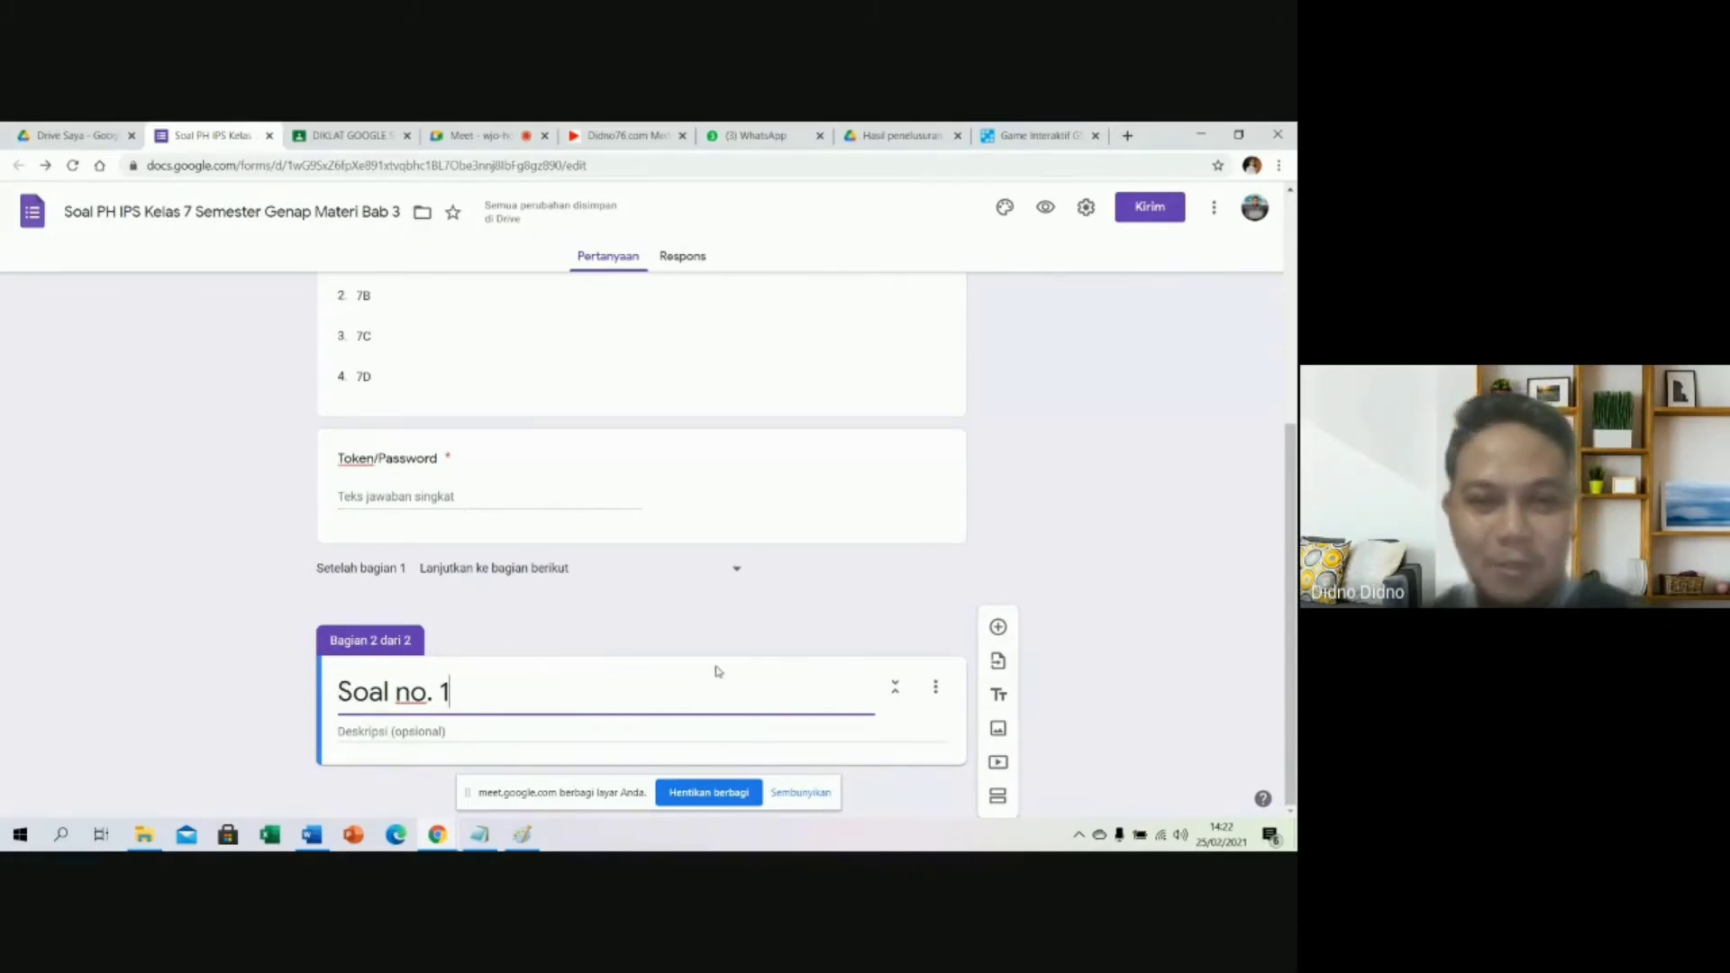
Add a question with question 1's text pasted from Word, removing its '1.' prefix.
click(998, 629)
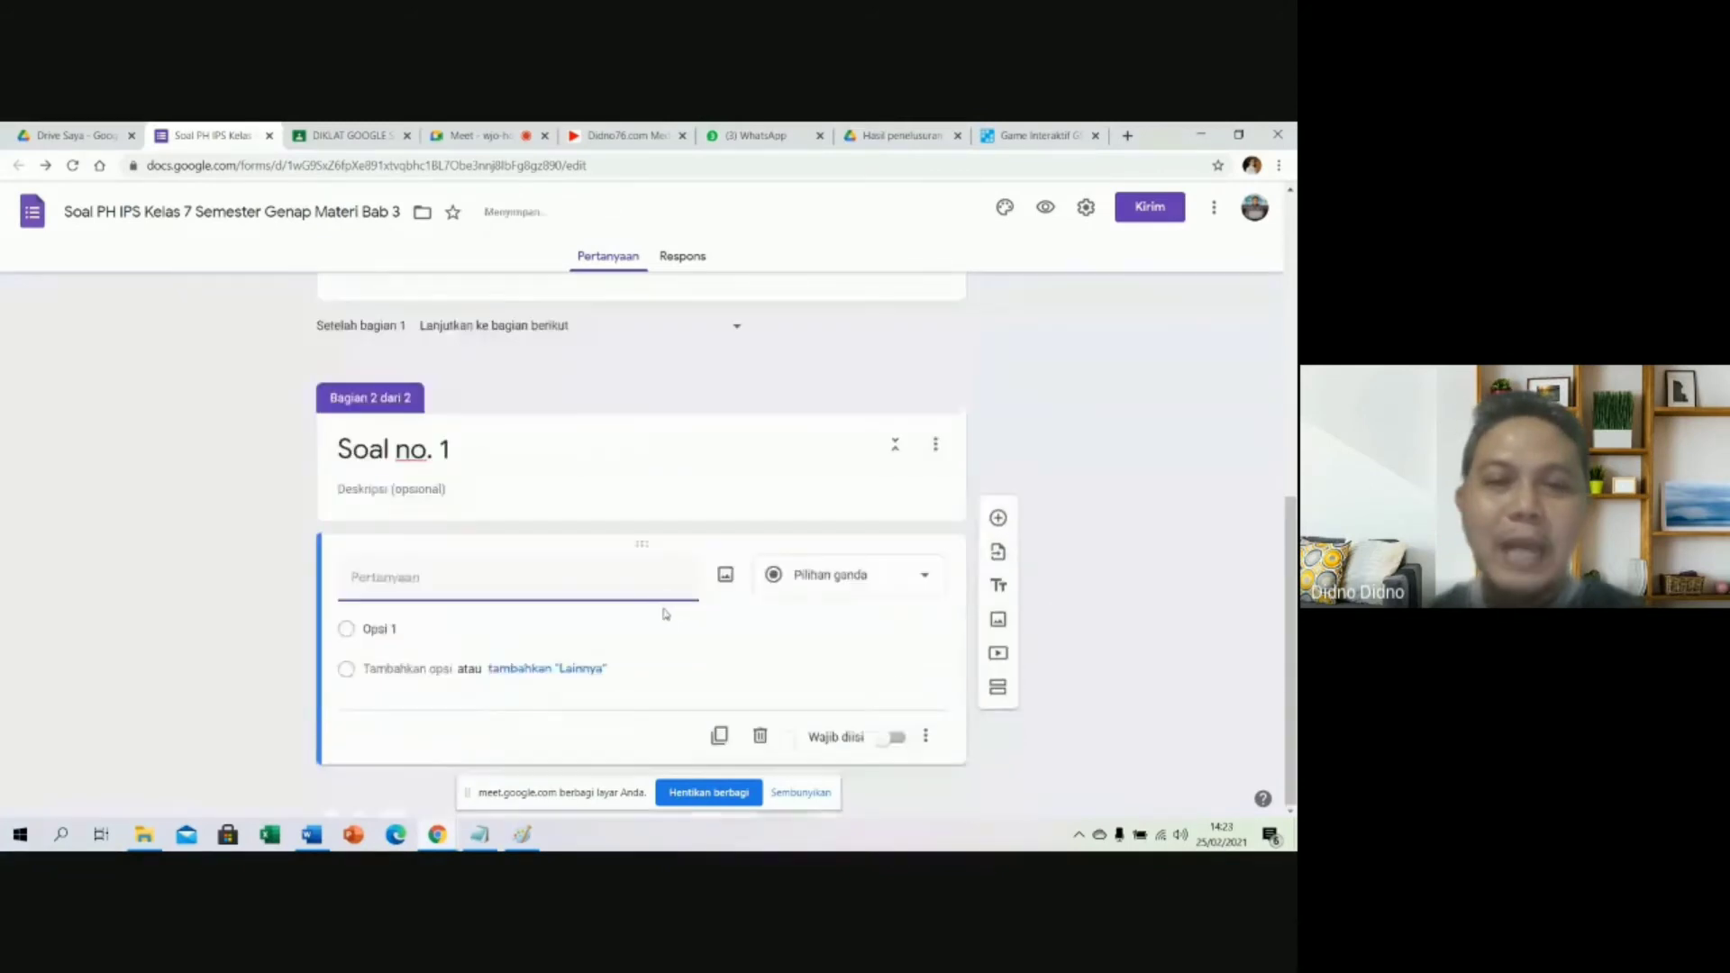
click(482, 836)
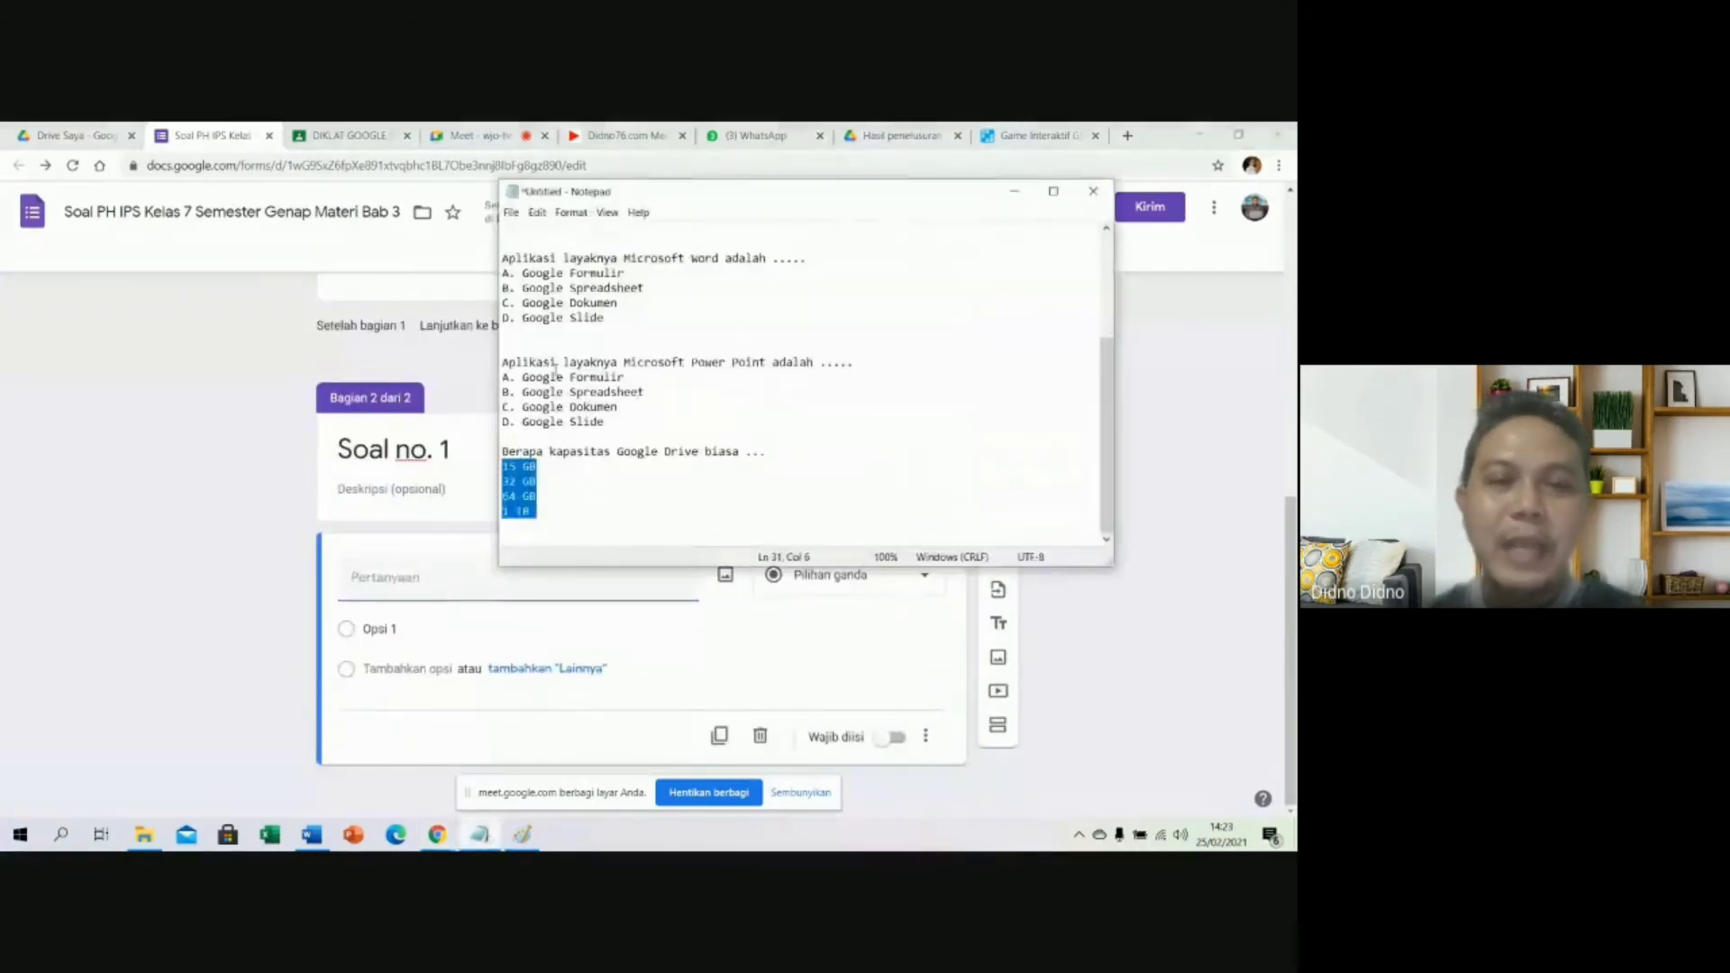
click(312, 835)
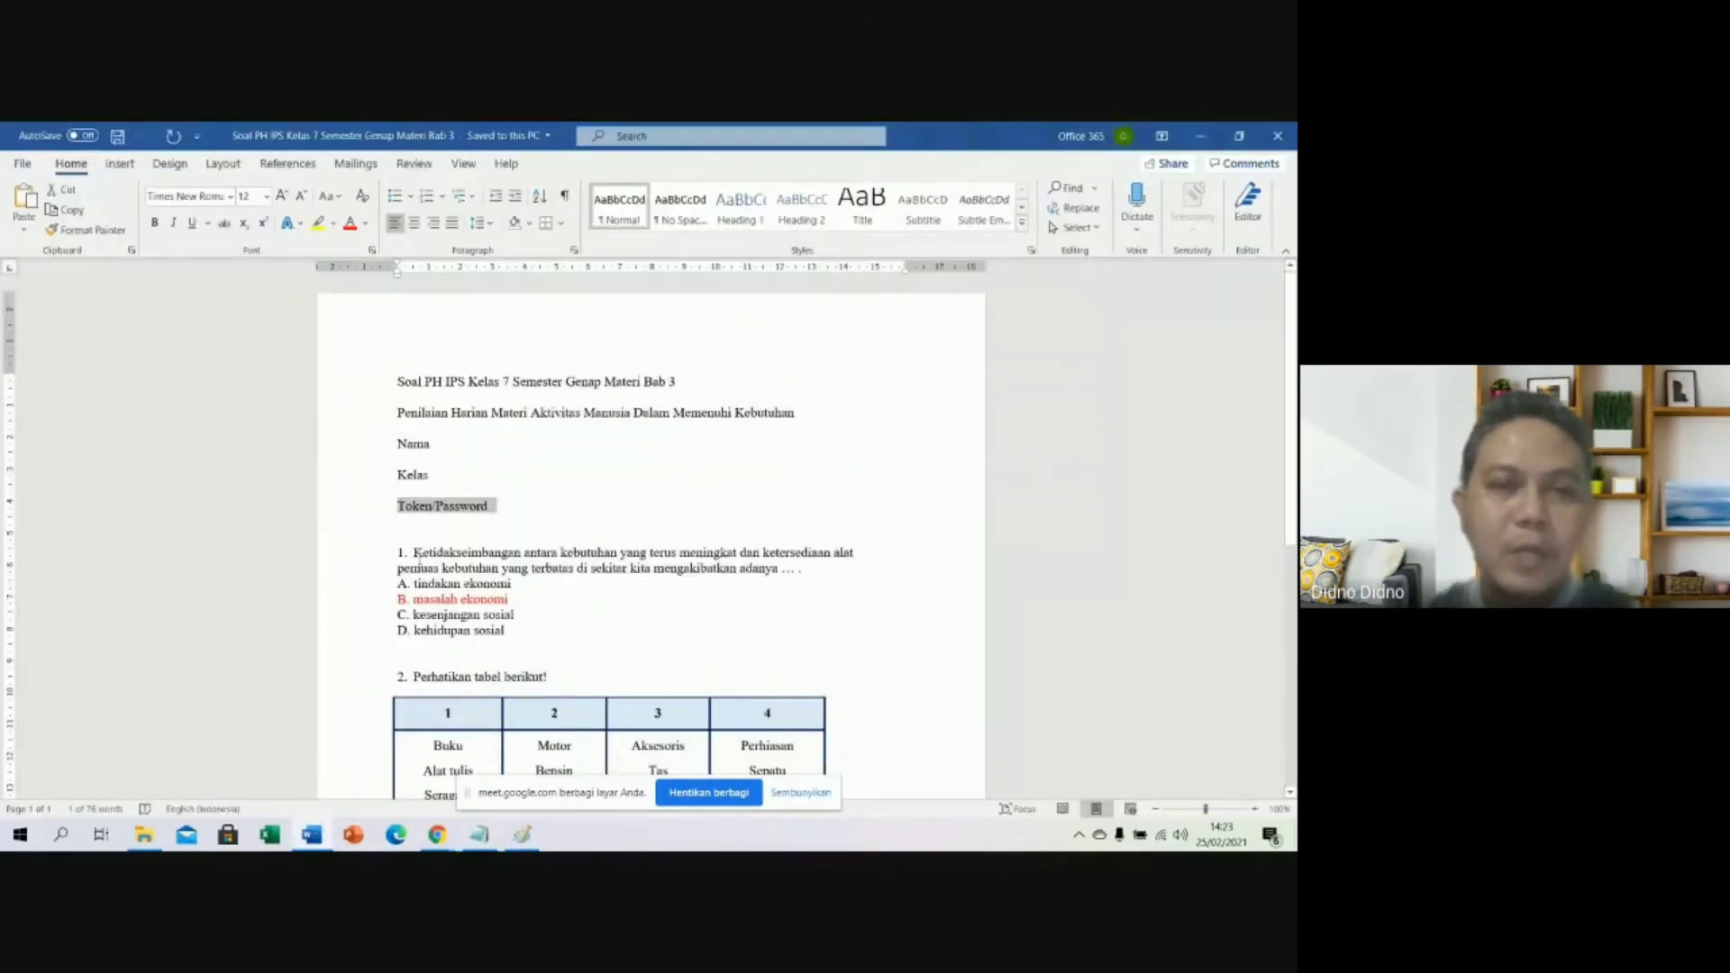
click(417, 556)
shift+click(803, 570)
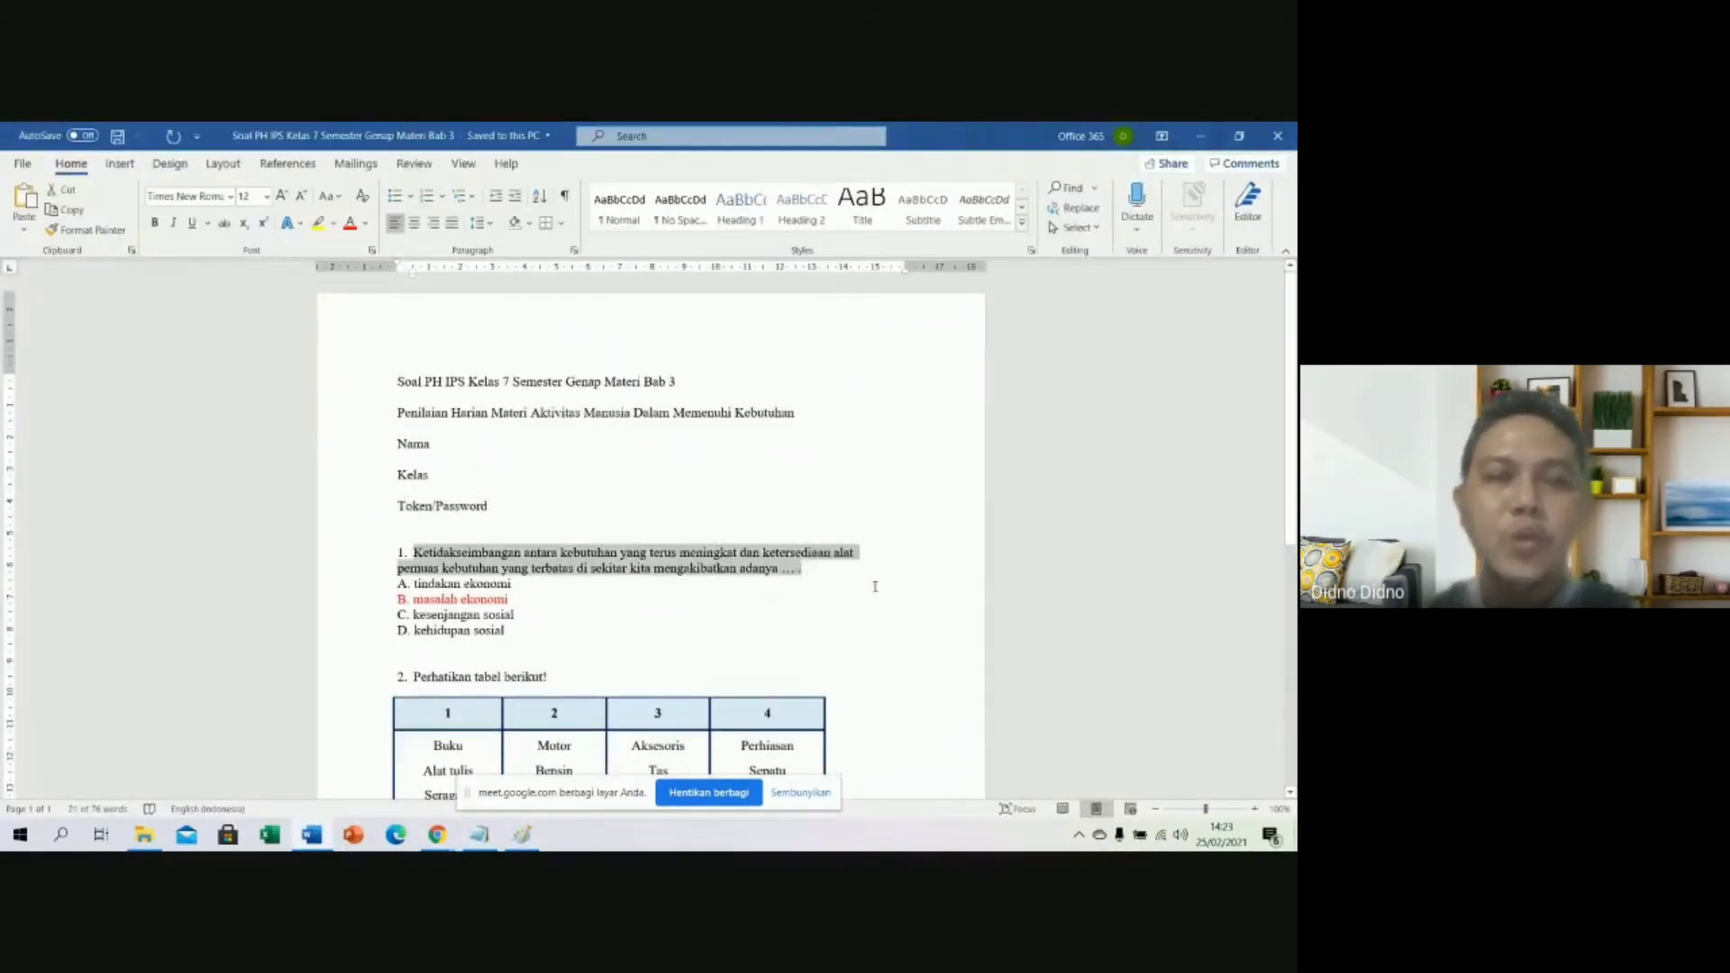
mouse_move(437, 834)
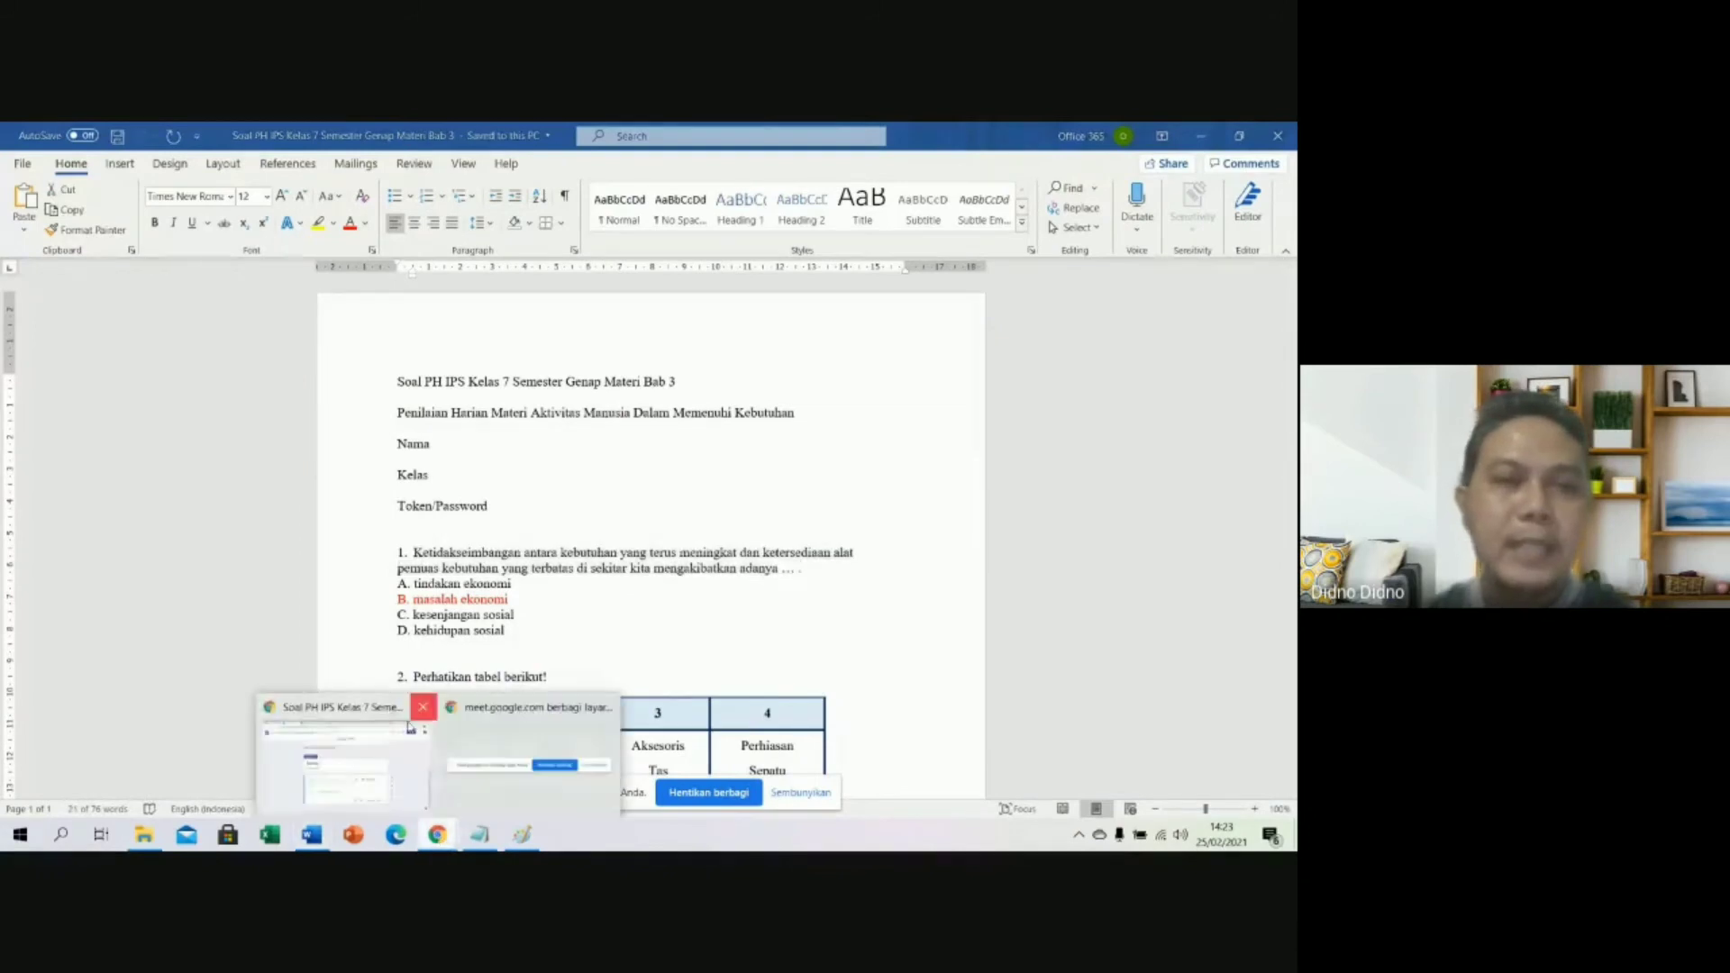
click(351, 768)
text(1. Ketidakseimbangan antara kebutuhan yang terus meningkat dan ketersediaan alatpemuas kebutuhan yang terbatas di sekitar kita mengakibatkan adanya ... .)
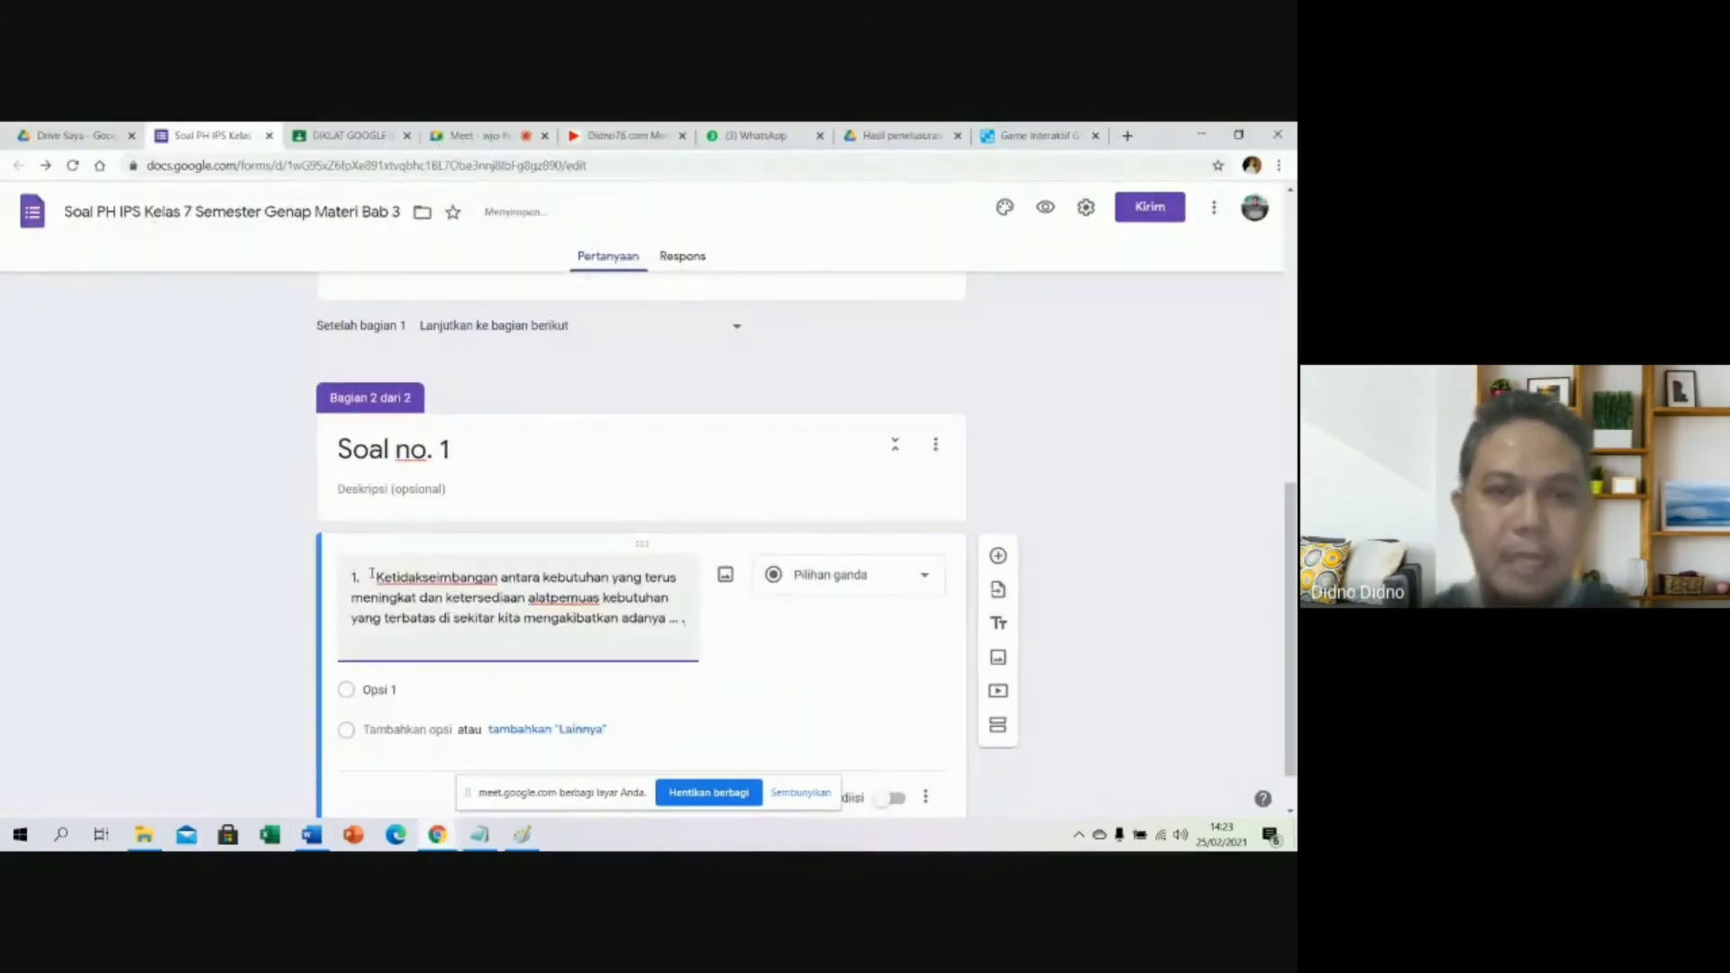
key(BackSpace)
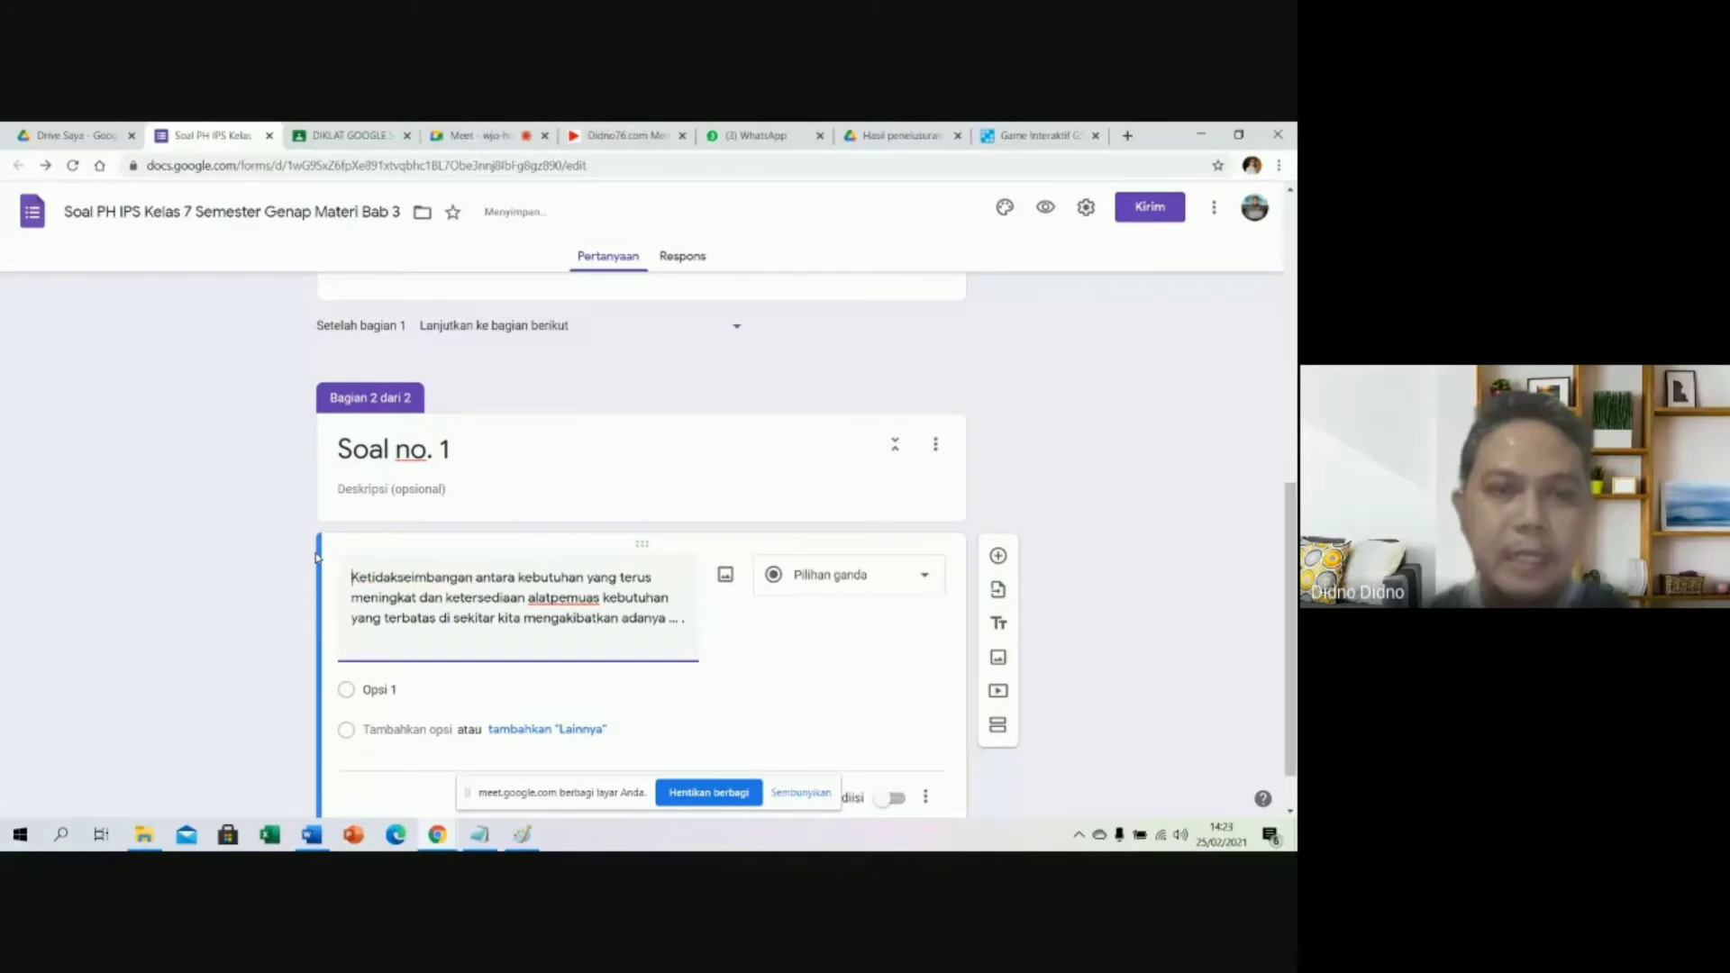
Copy question 1's answer options A–D from the Word document.
scroll(492, 595, down, 1)
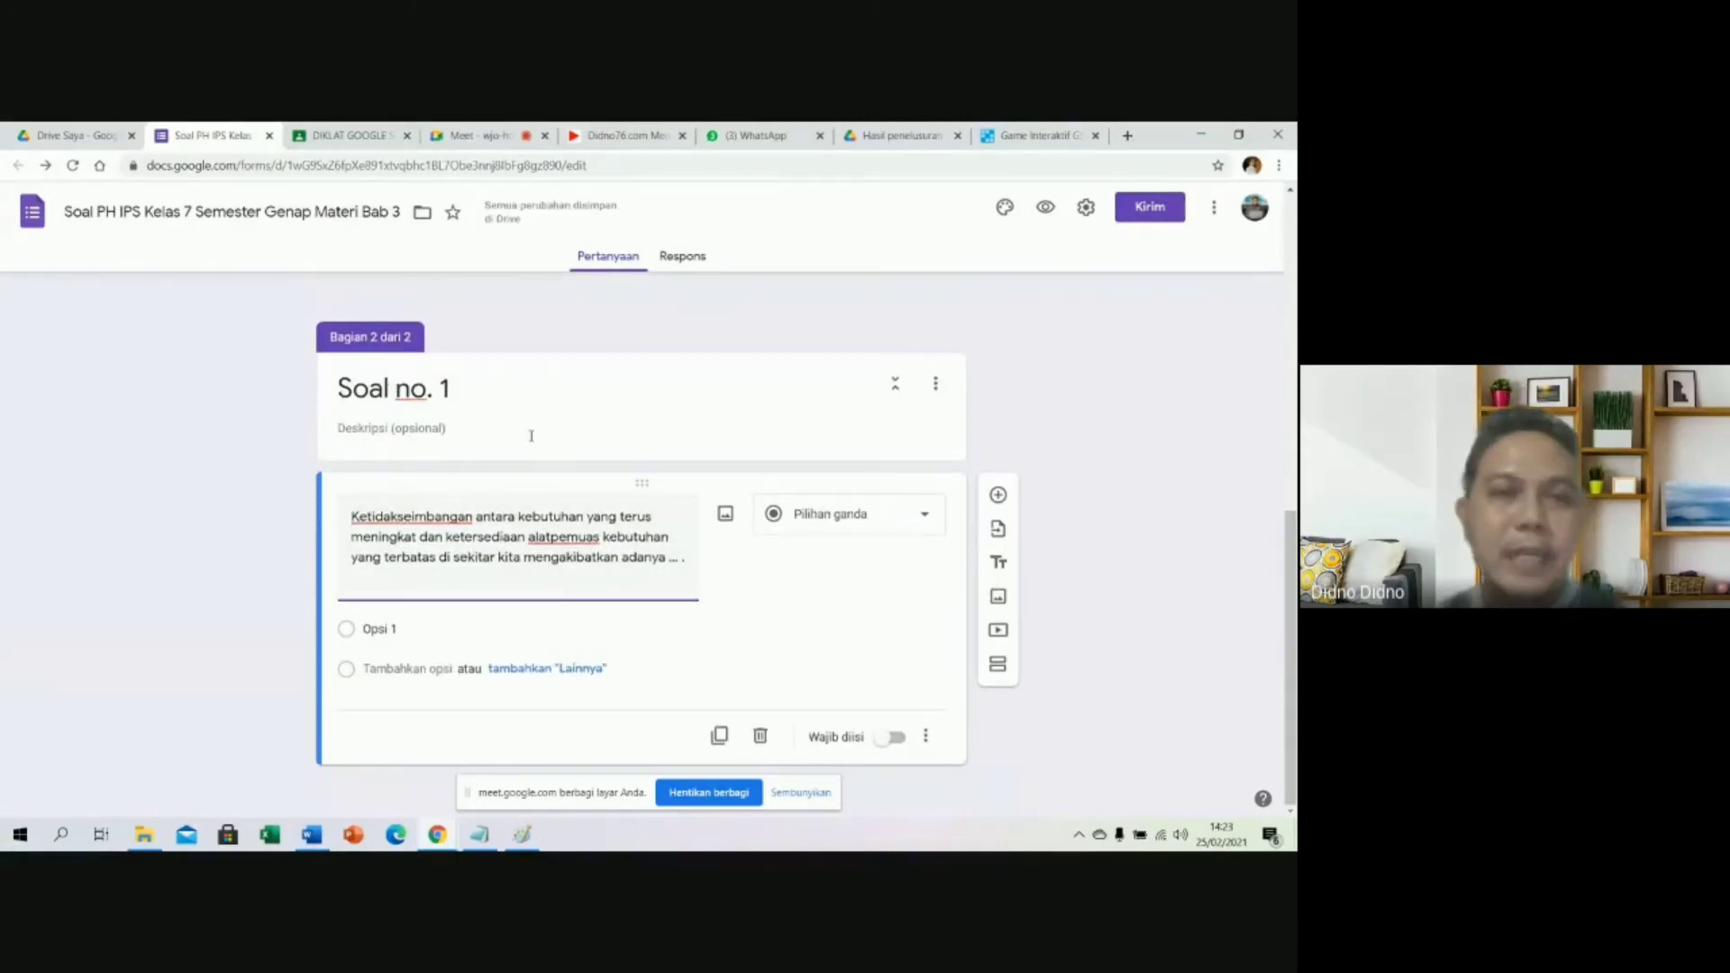
click(315, 836)
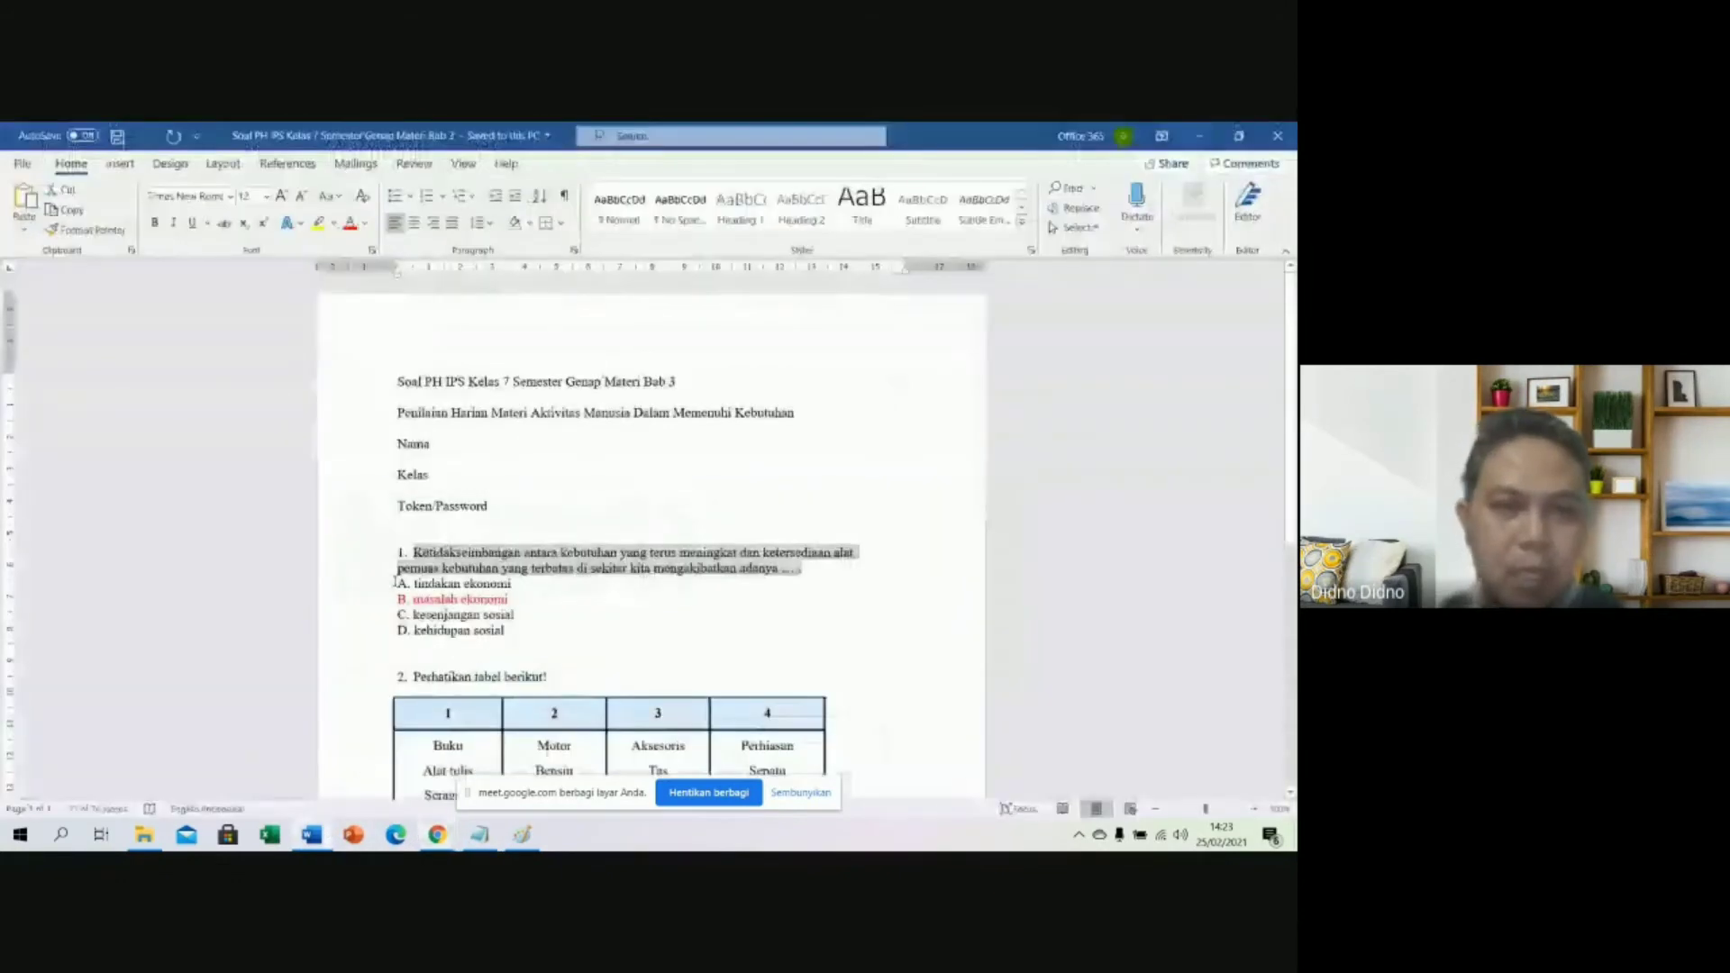
click(513, 617)
drag(398, 584, 520, 633)
key(ctrl+c)
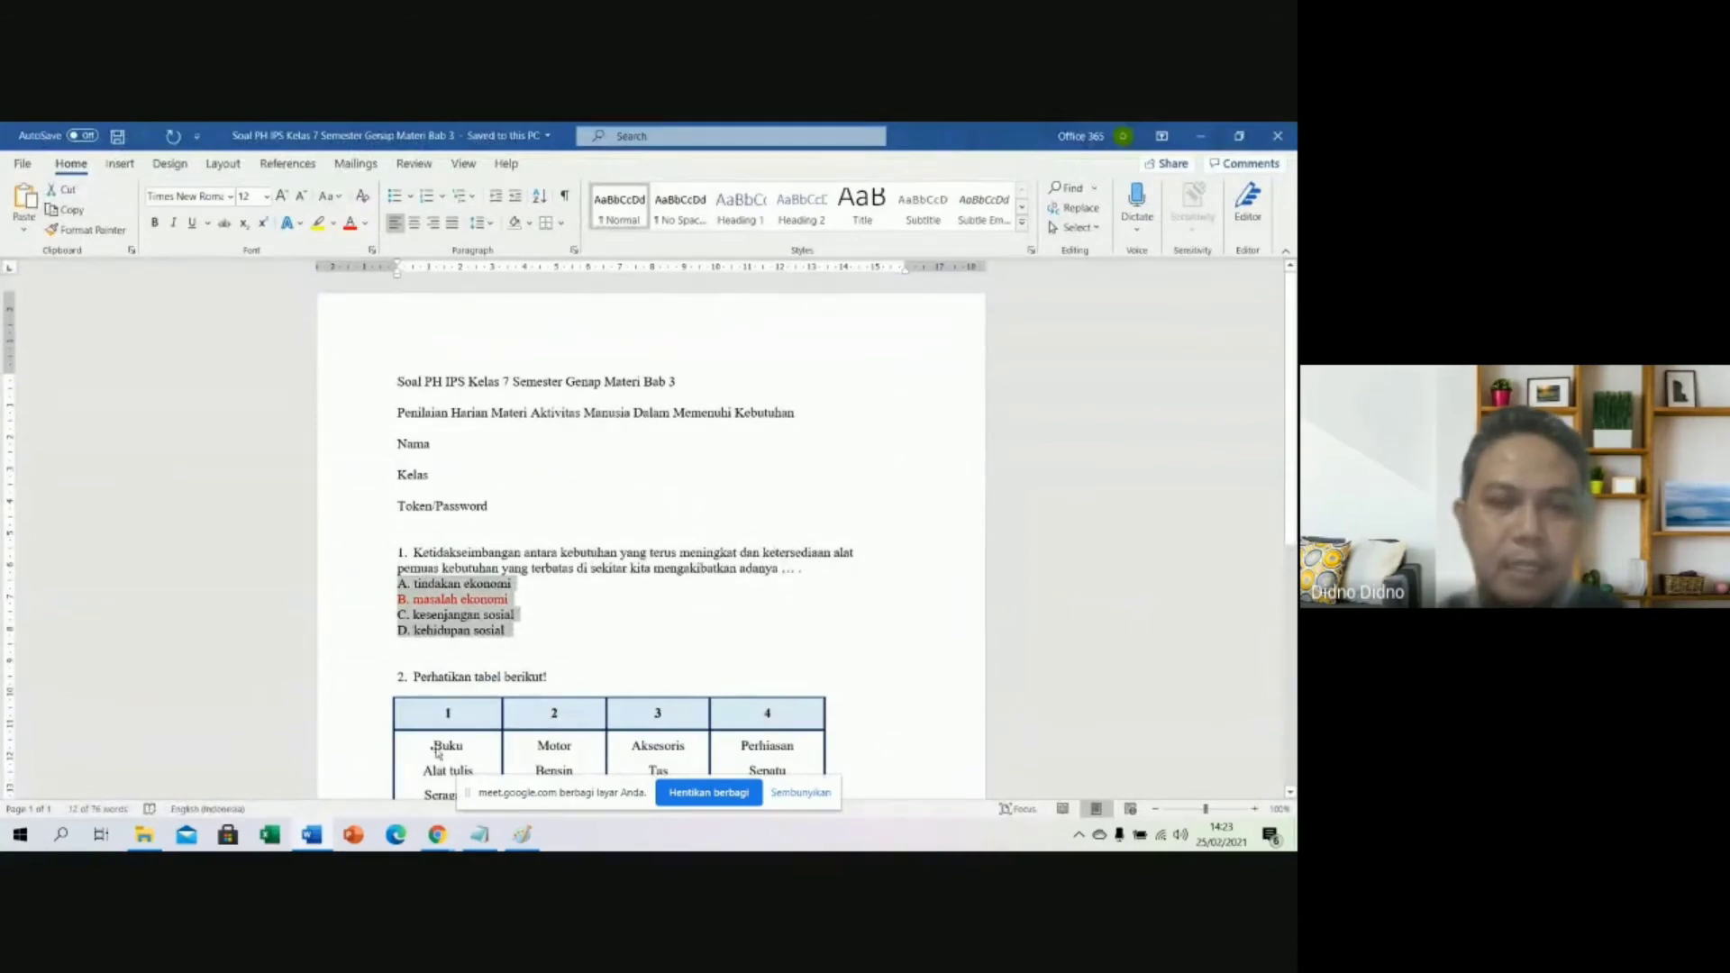
click(435, 836)
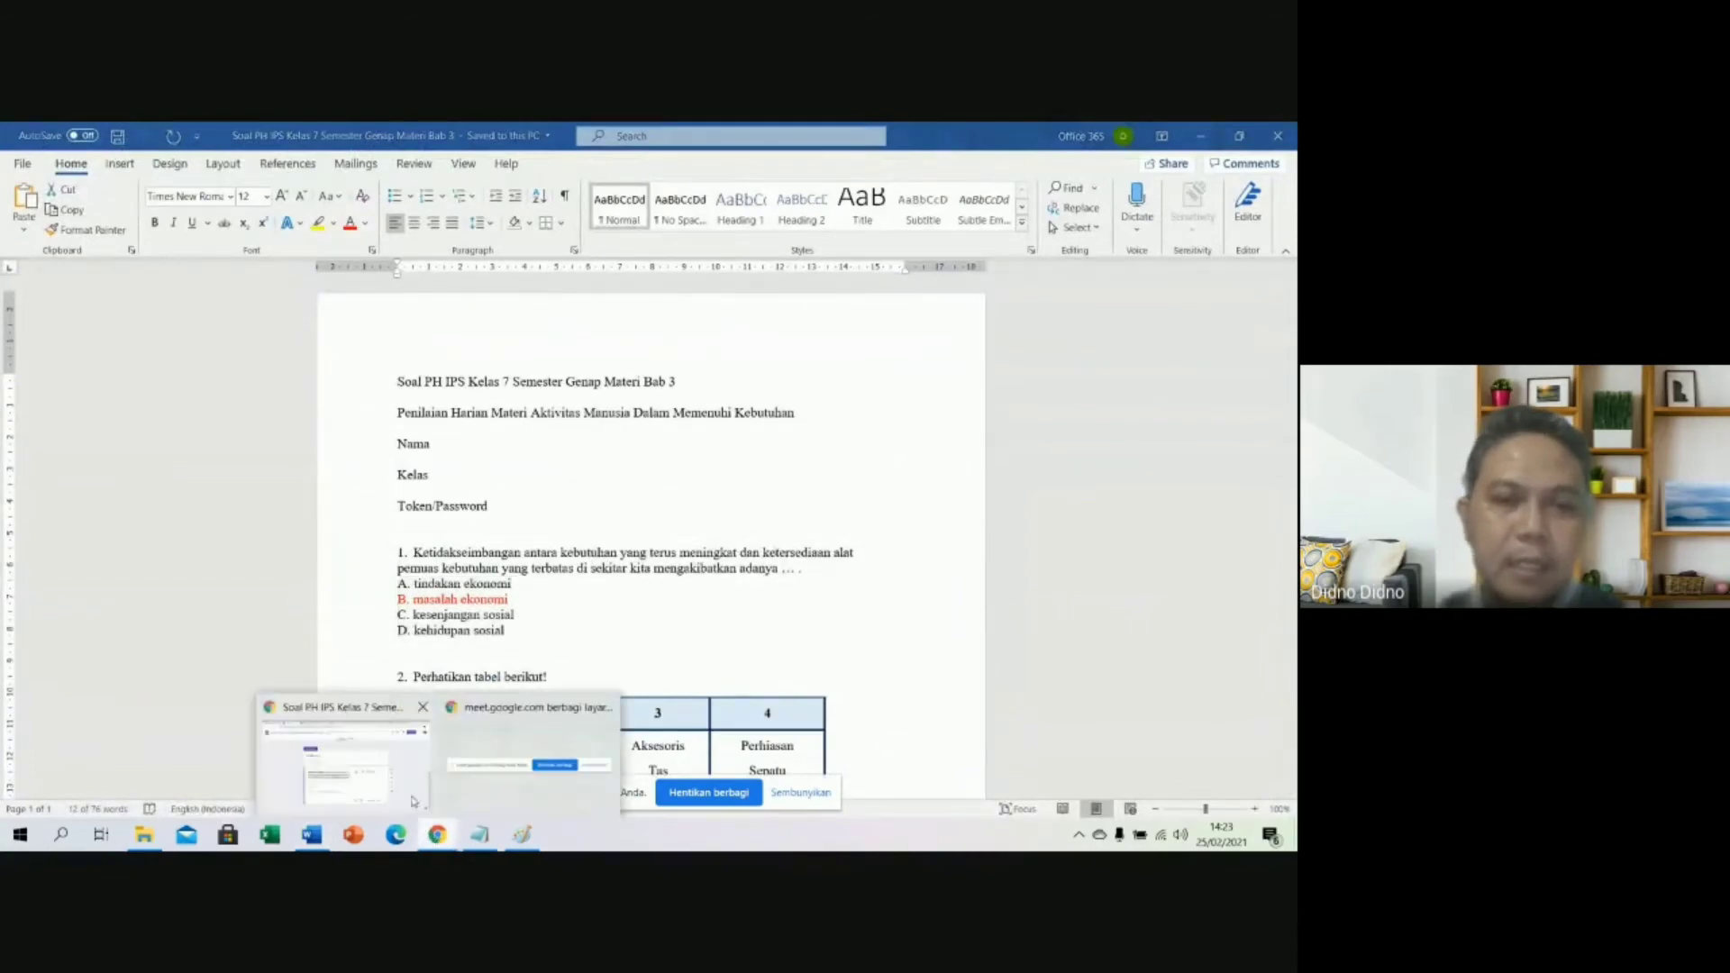
click(376, 786)
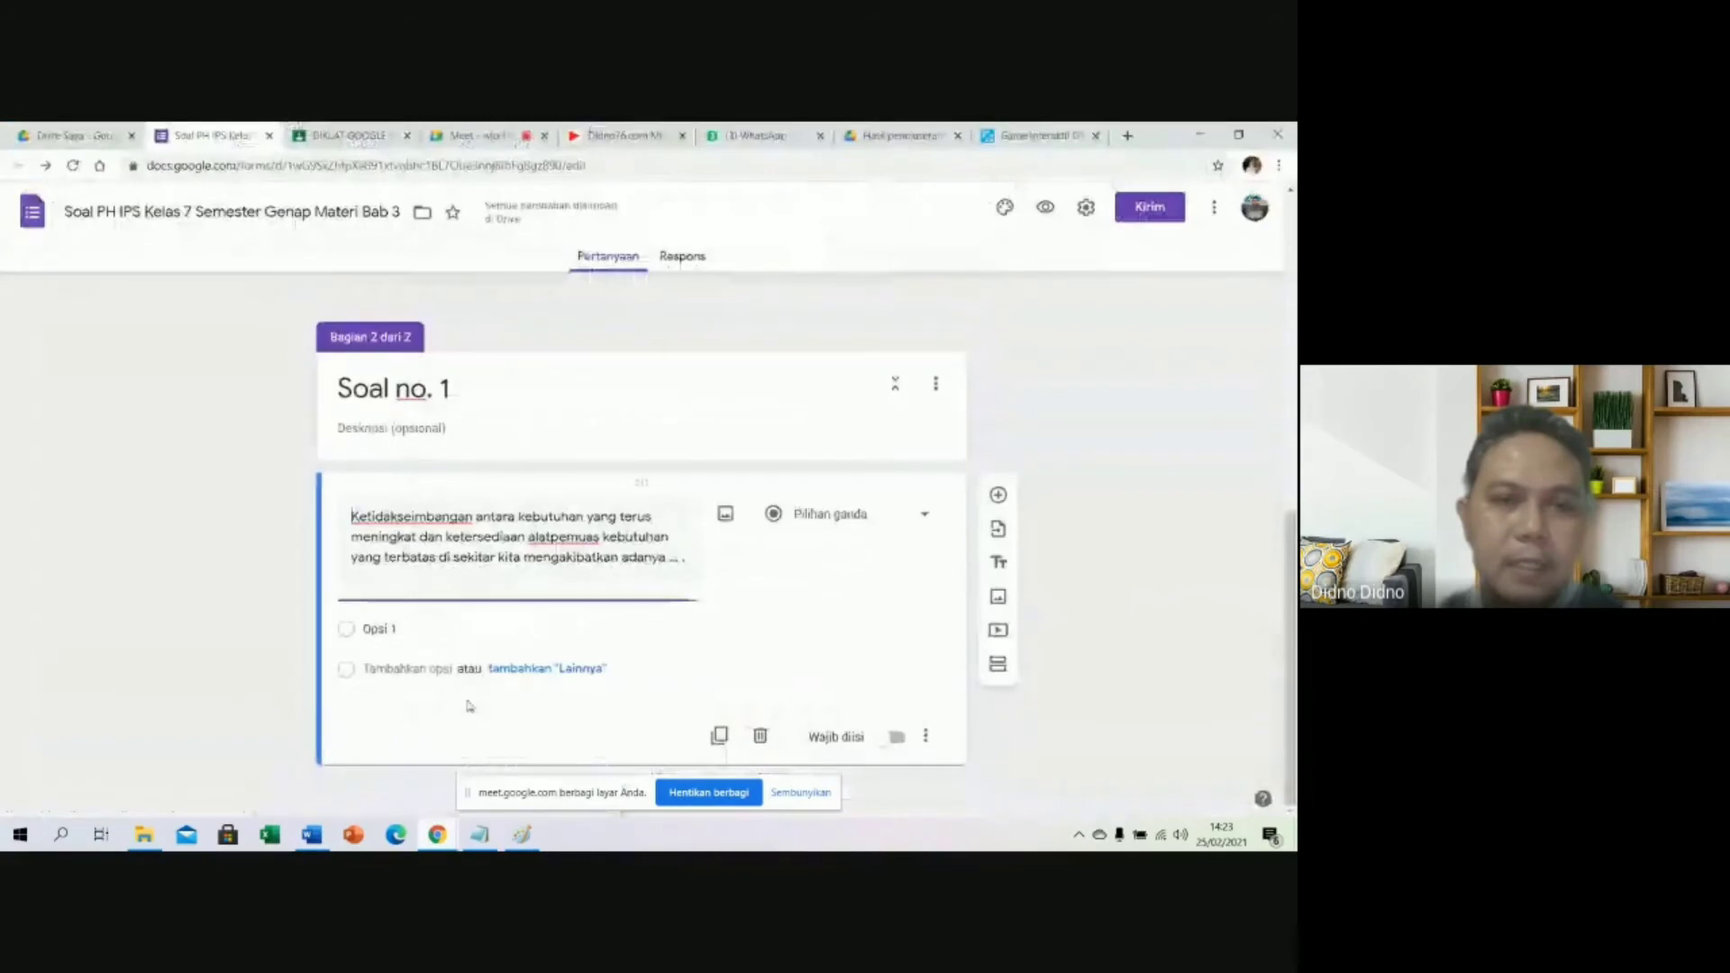
Paste options A. tindakan ekonomi to D. kehidupan sosial, and correct 'alatpemuas' to 'alat pemuas'.
click(529, 648)
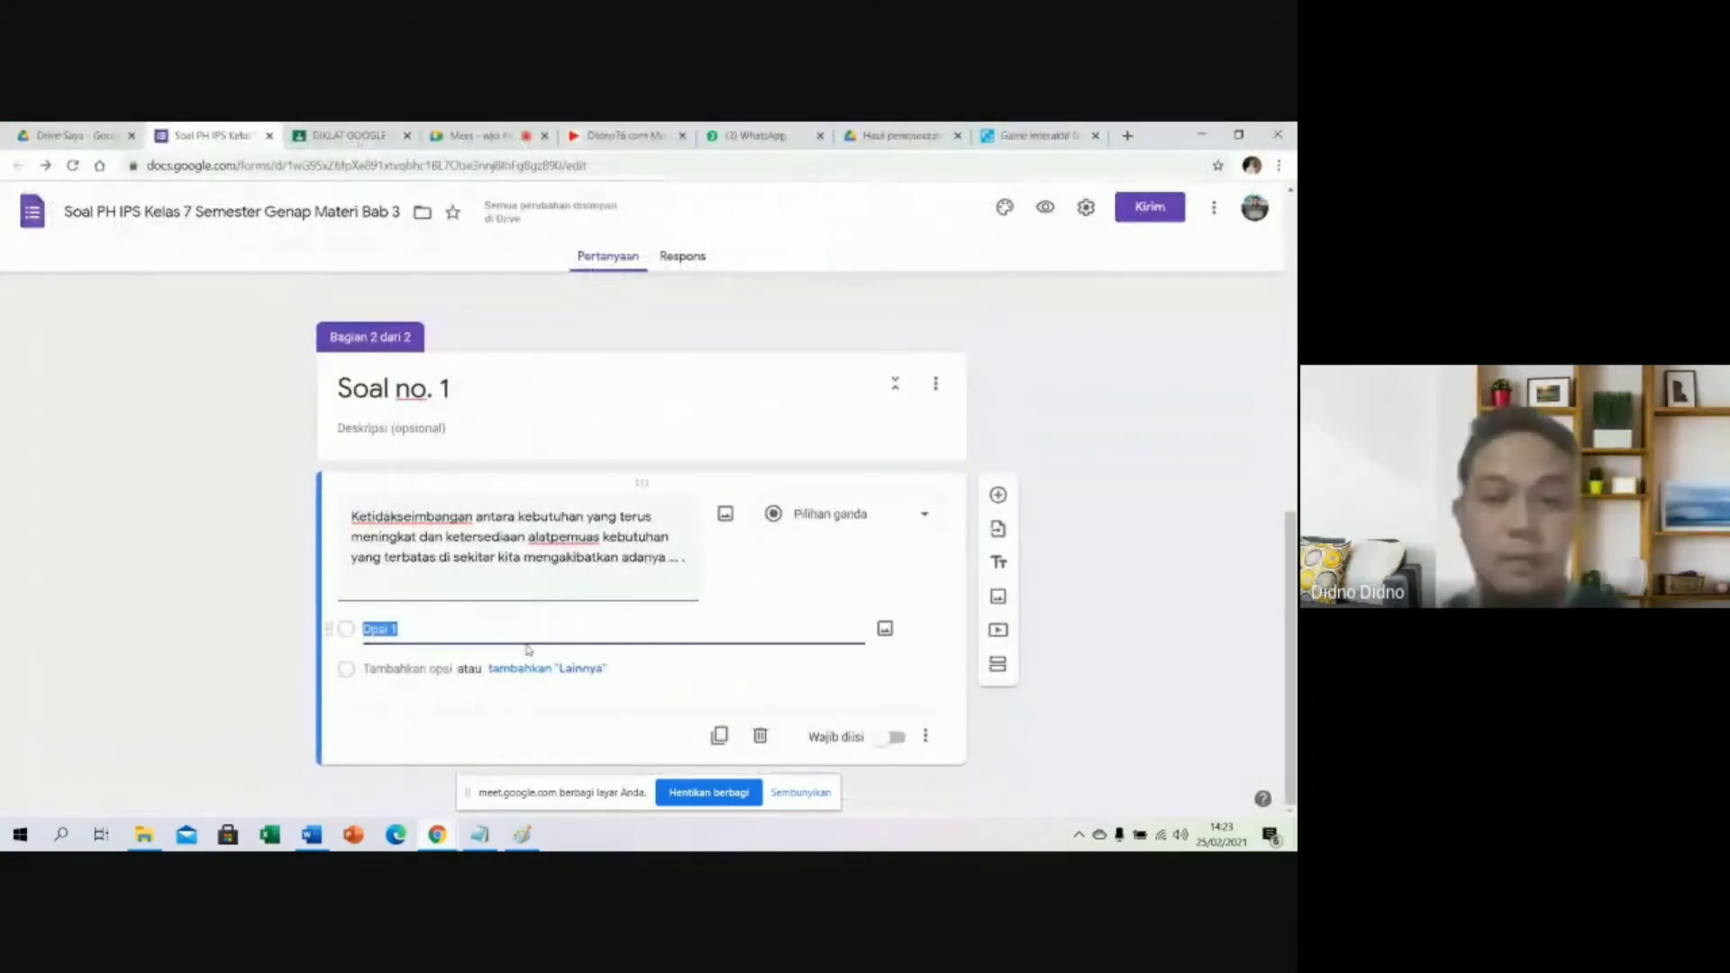
key(ctrl+v)
scroll(595, 618, down, 1)
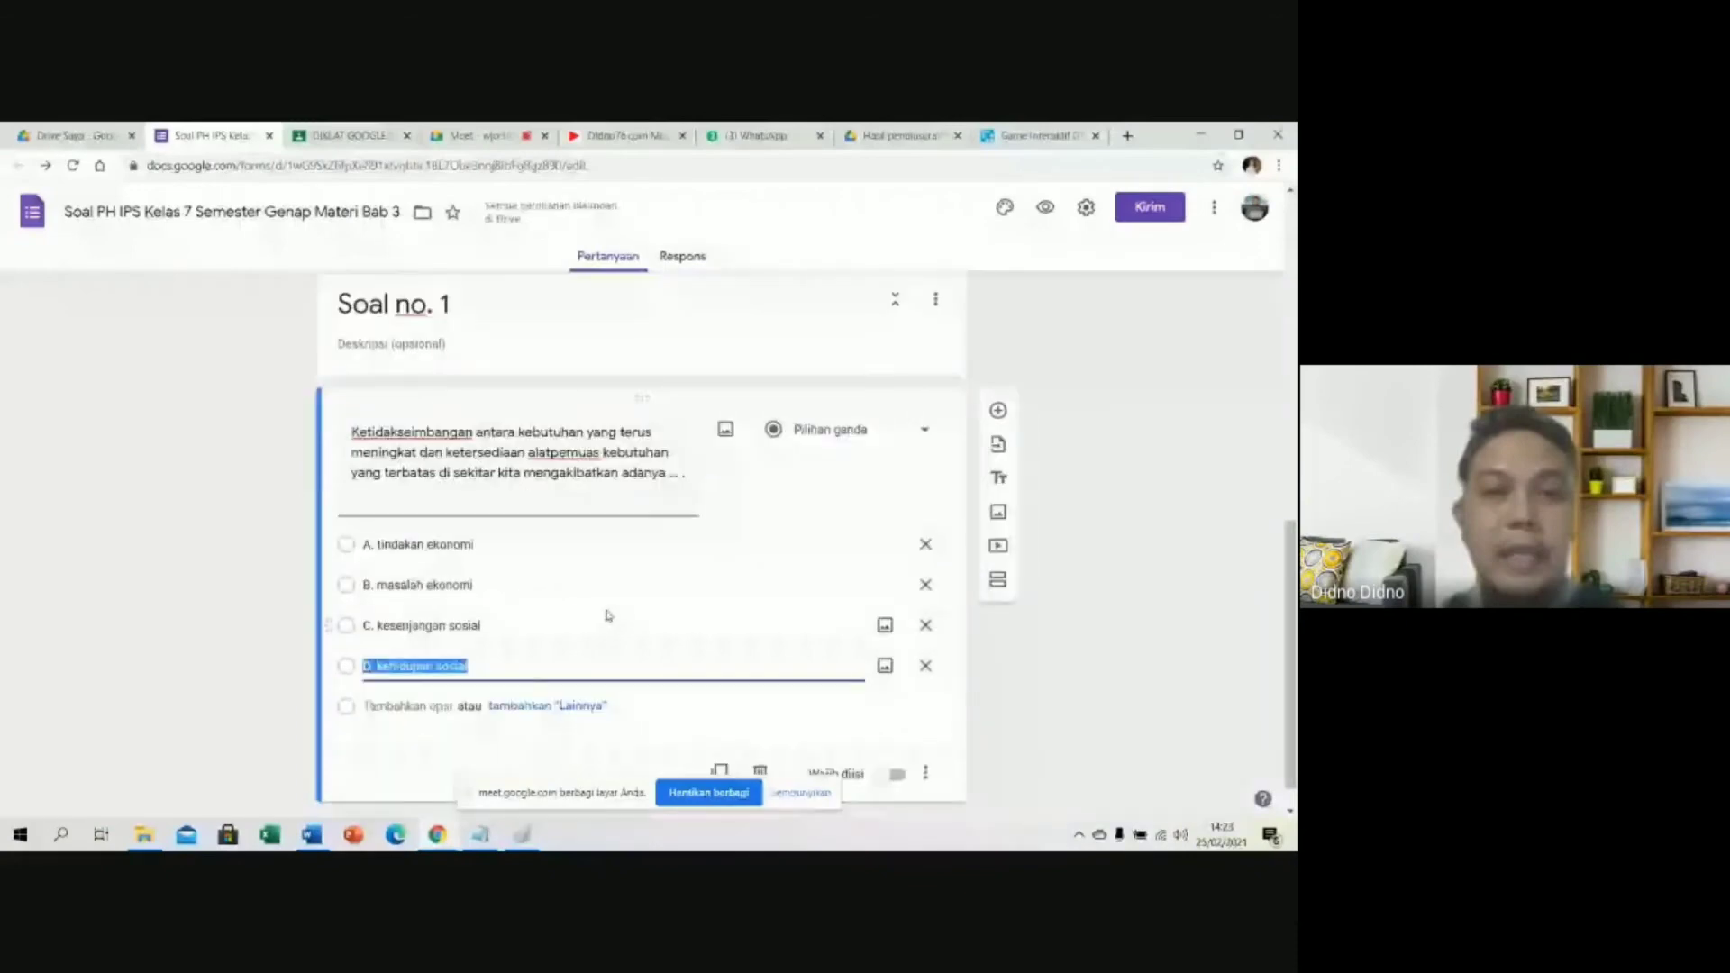
scroll(576, 595, down, 1)
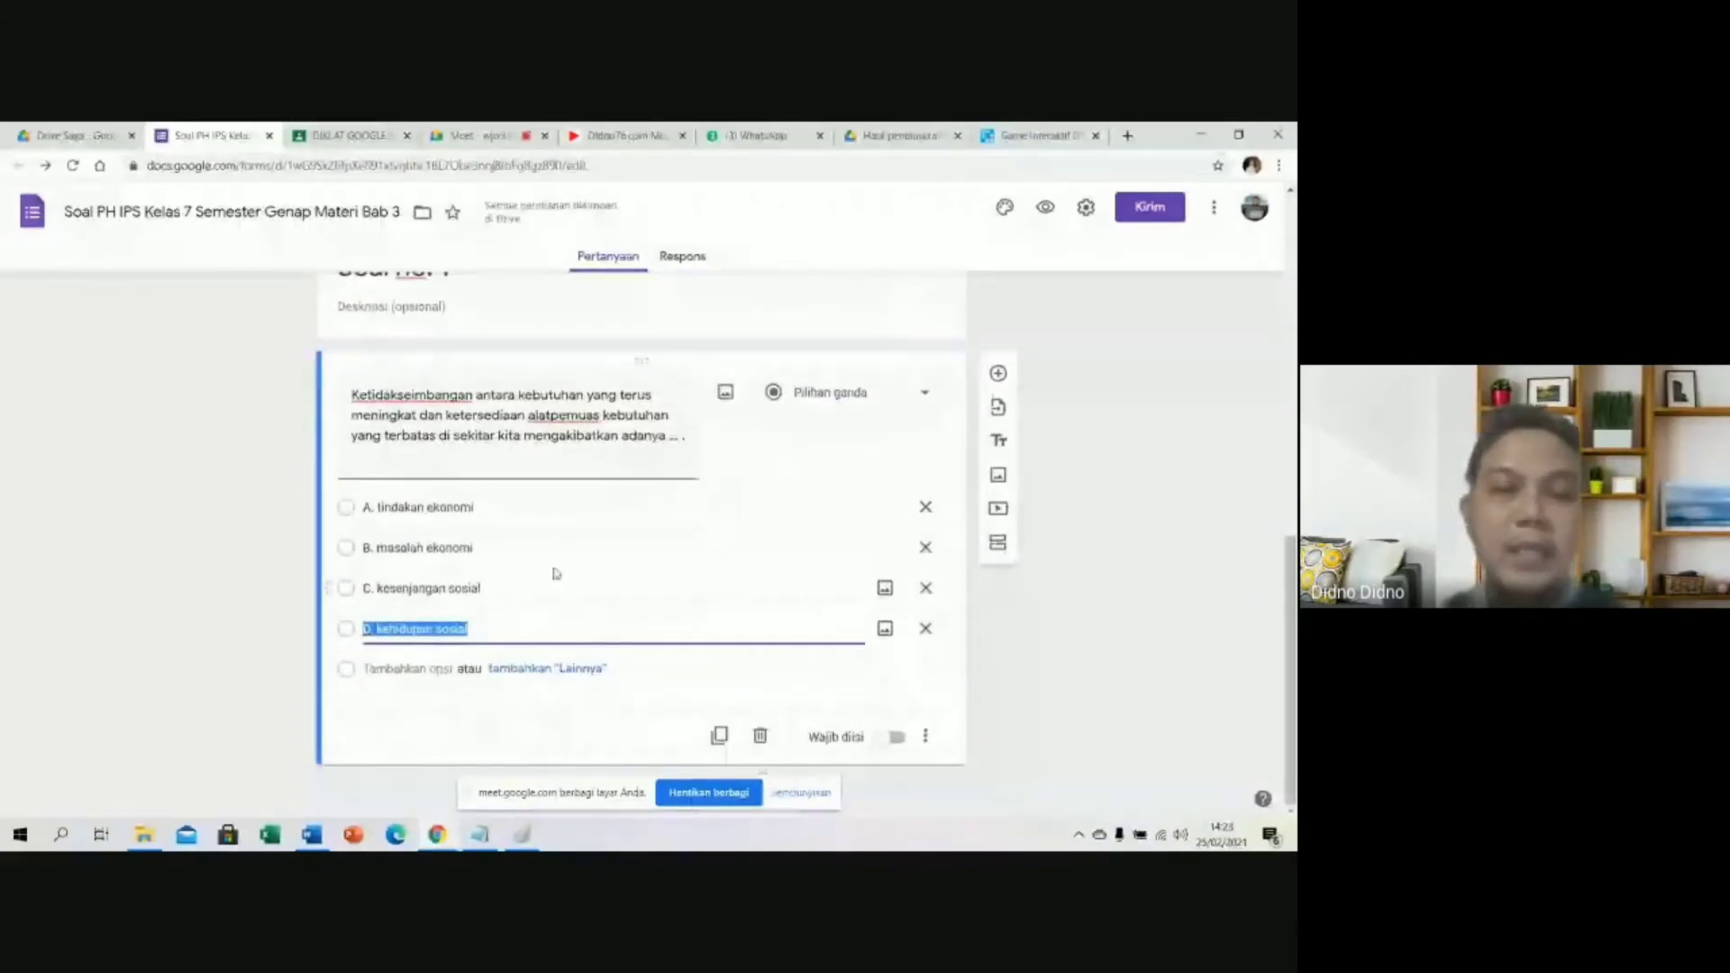
scroll(556, 573, up, 1)
scroll(571, 579, down, 1)
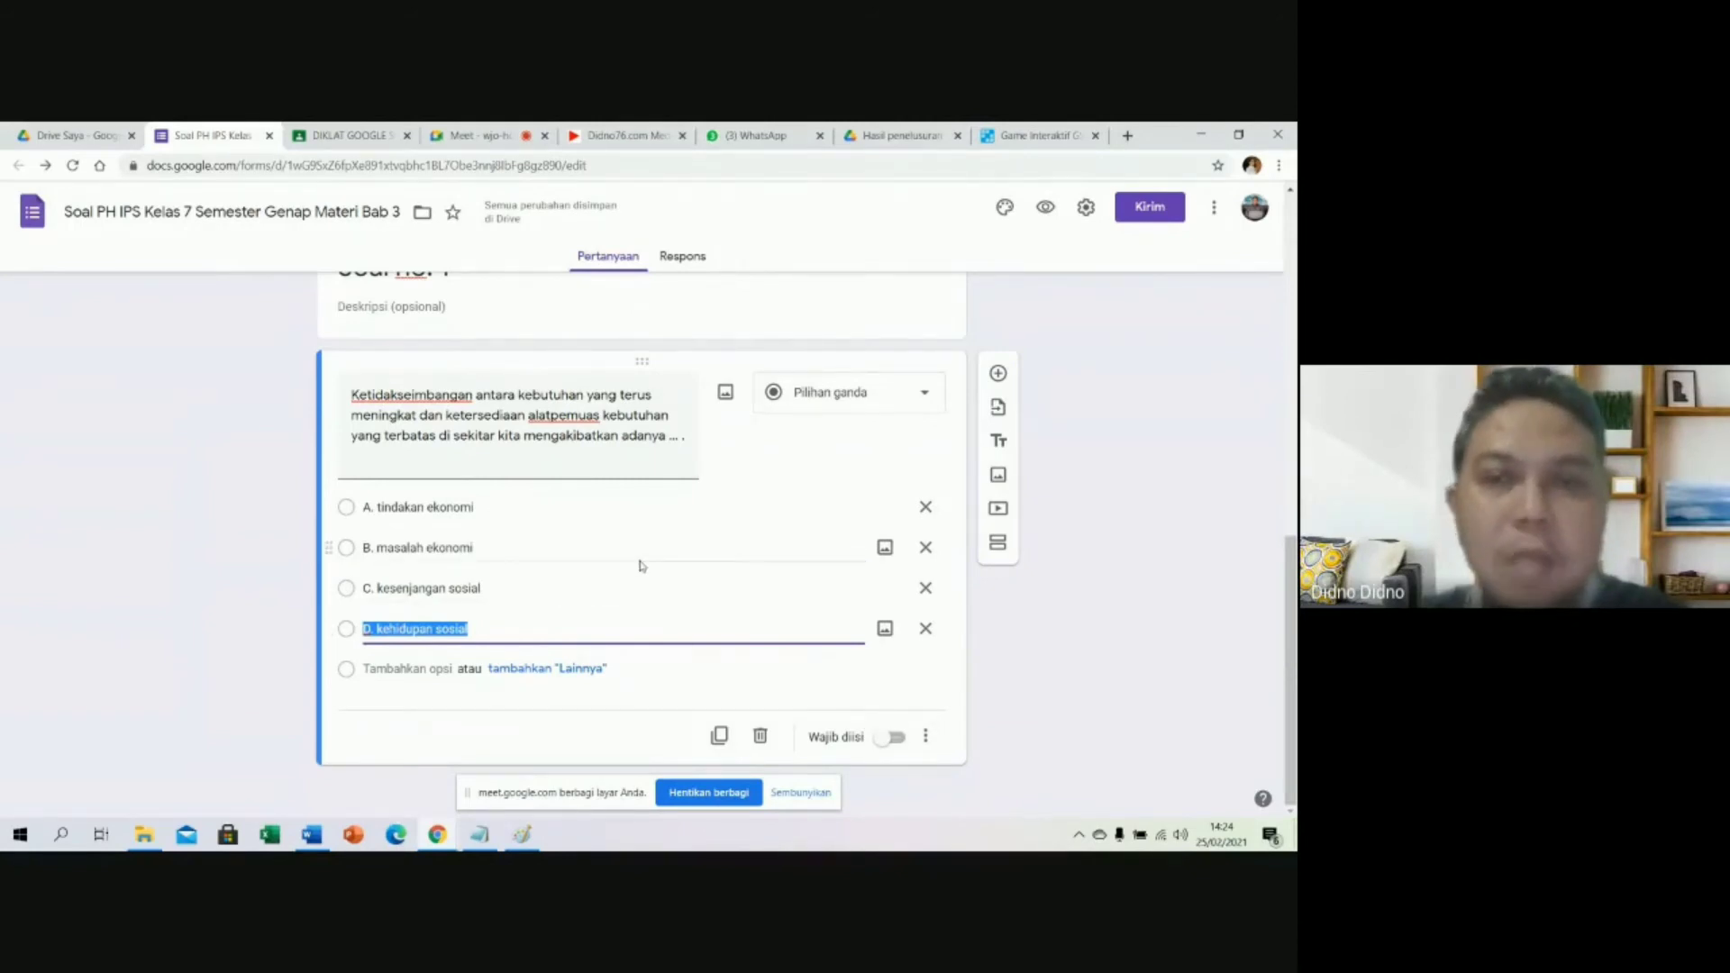
click(553, 415)
click(551, 416)
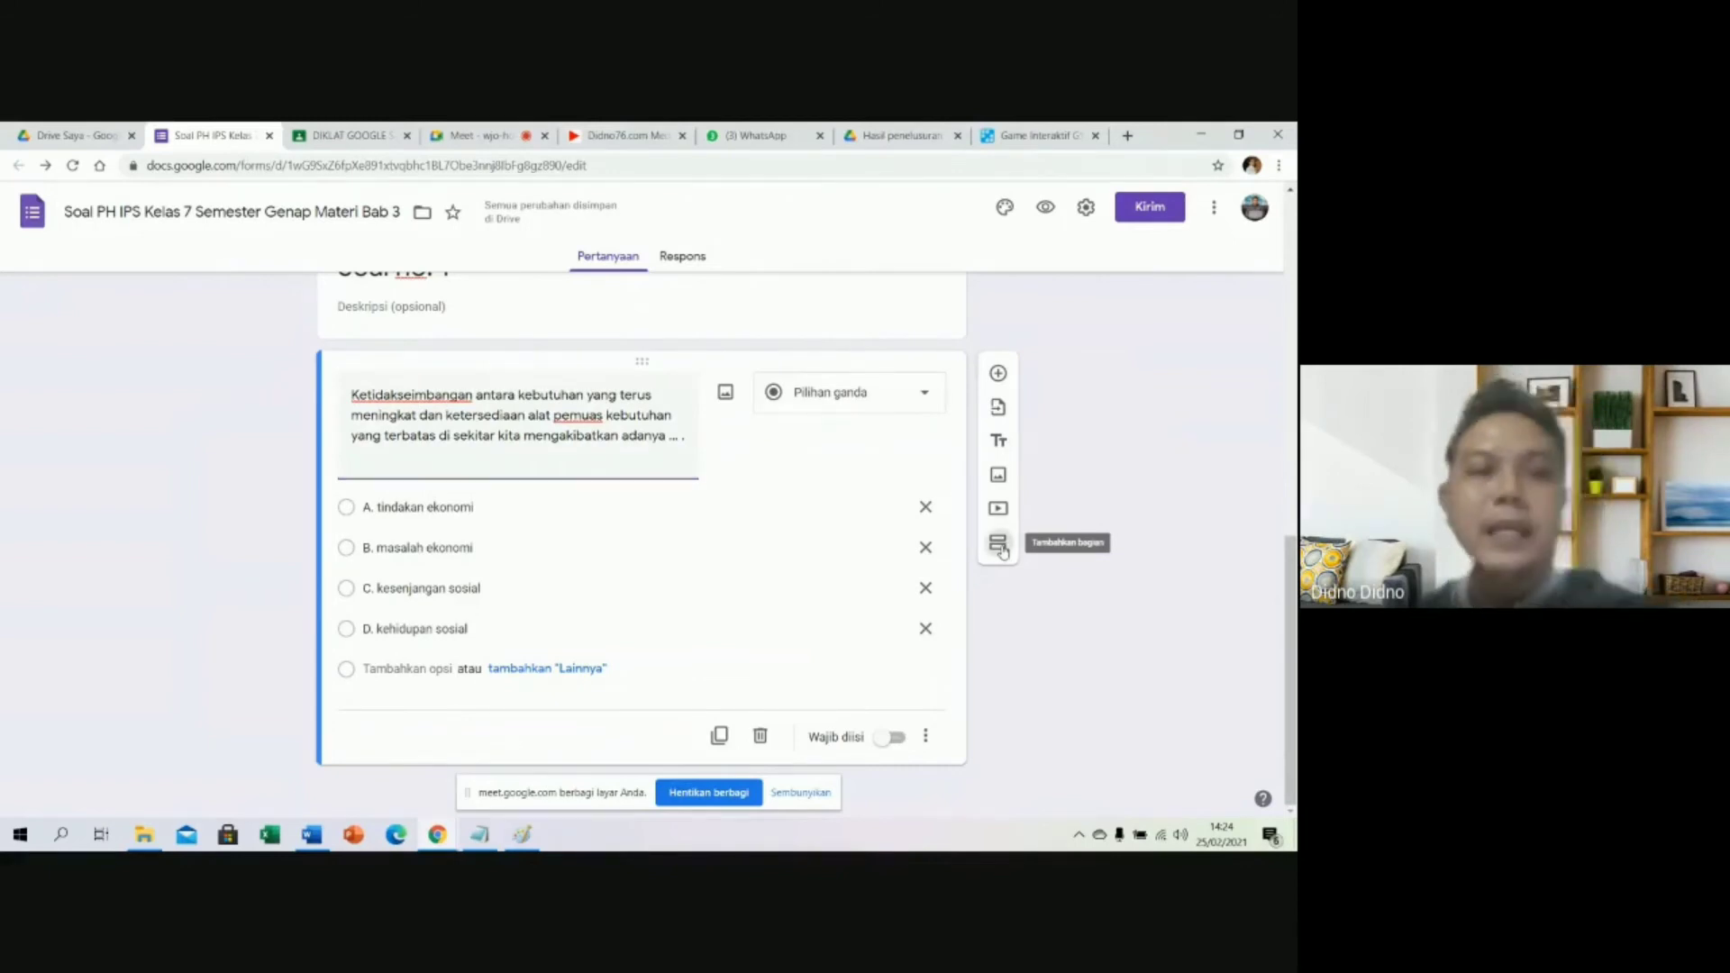
Add a section titled 'Soal nomor 2' containing a new multiple-choice question.
click(999, 544)
text(Soal nomor 2)
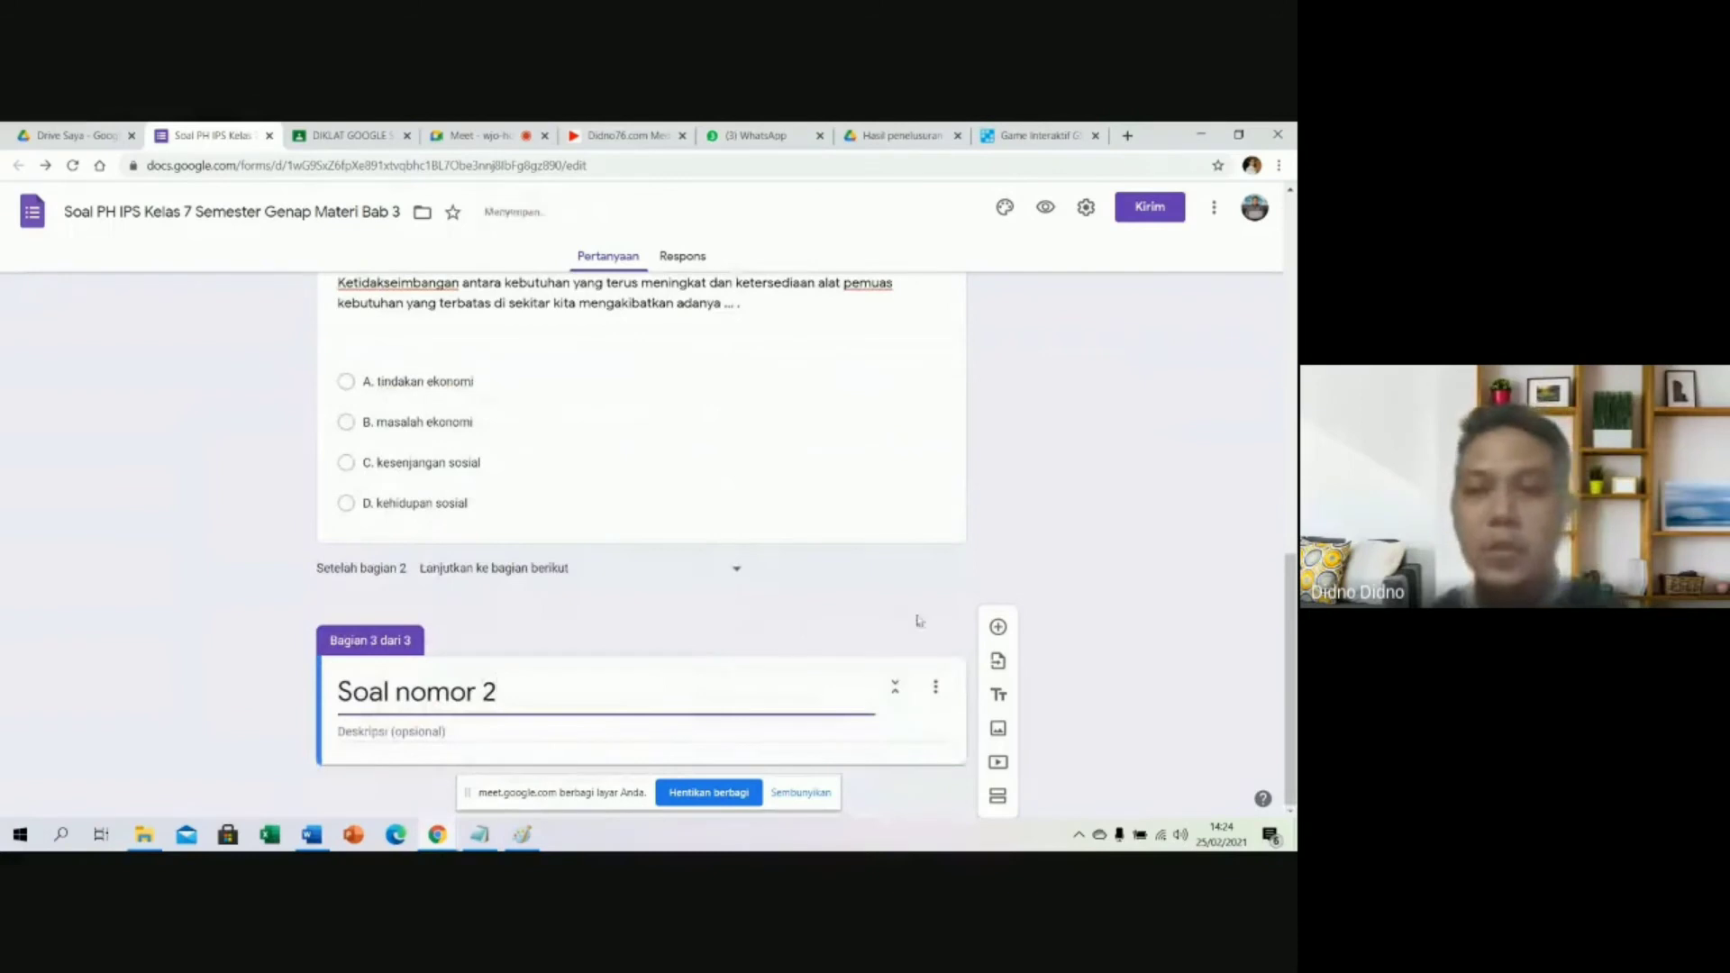
click(999, 628)
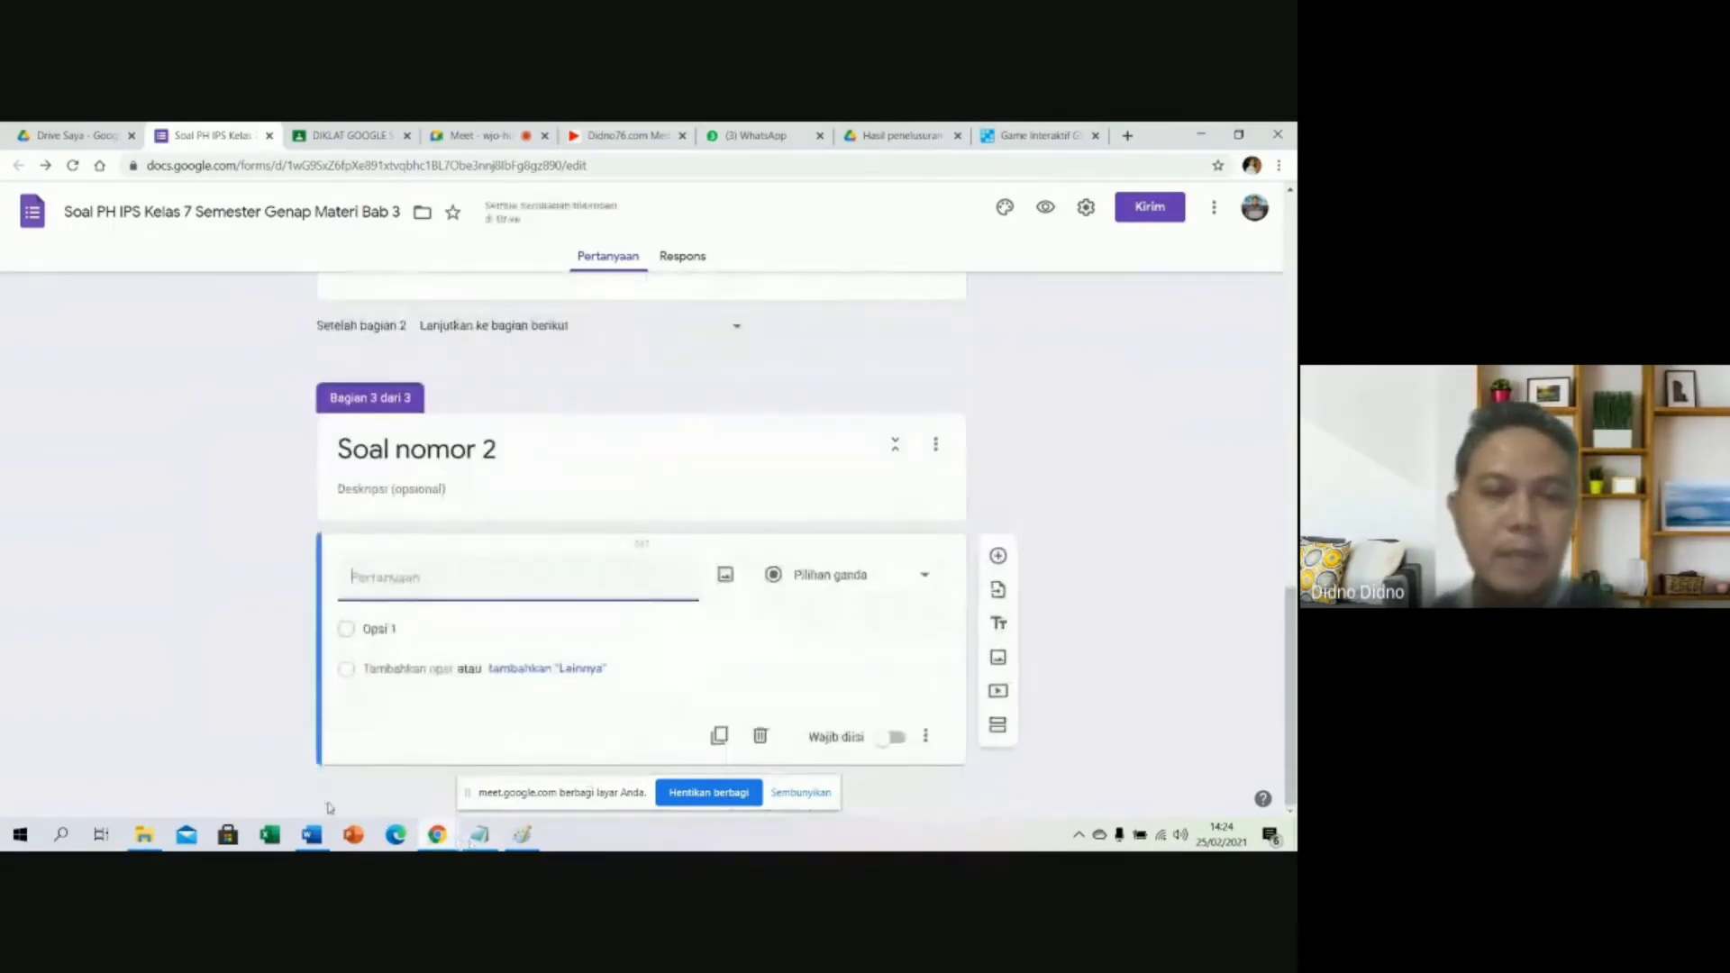
Copy 'Perhatikan tabel berikut!' from Word into the new question, removing the leading '2.'.
key(alt+Tab)
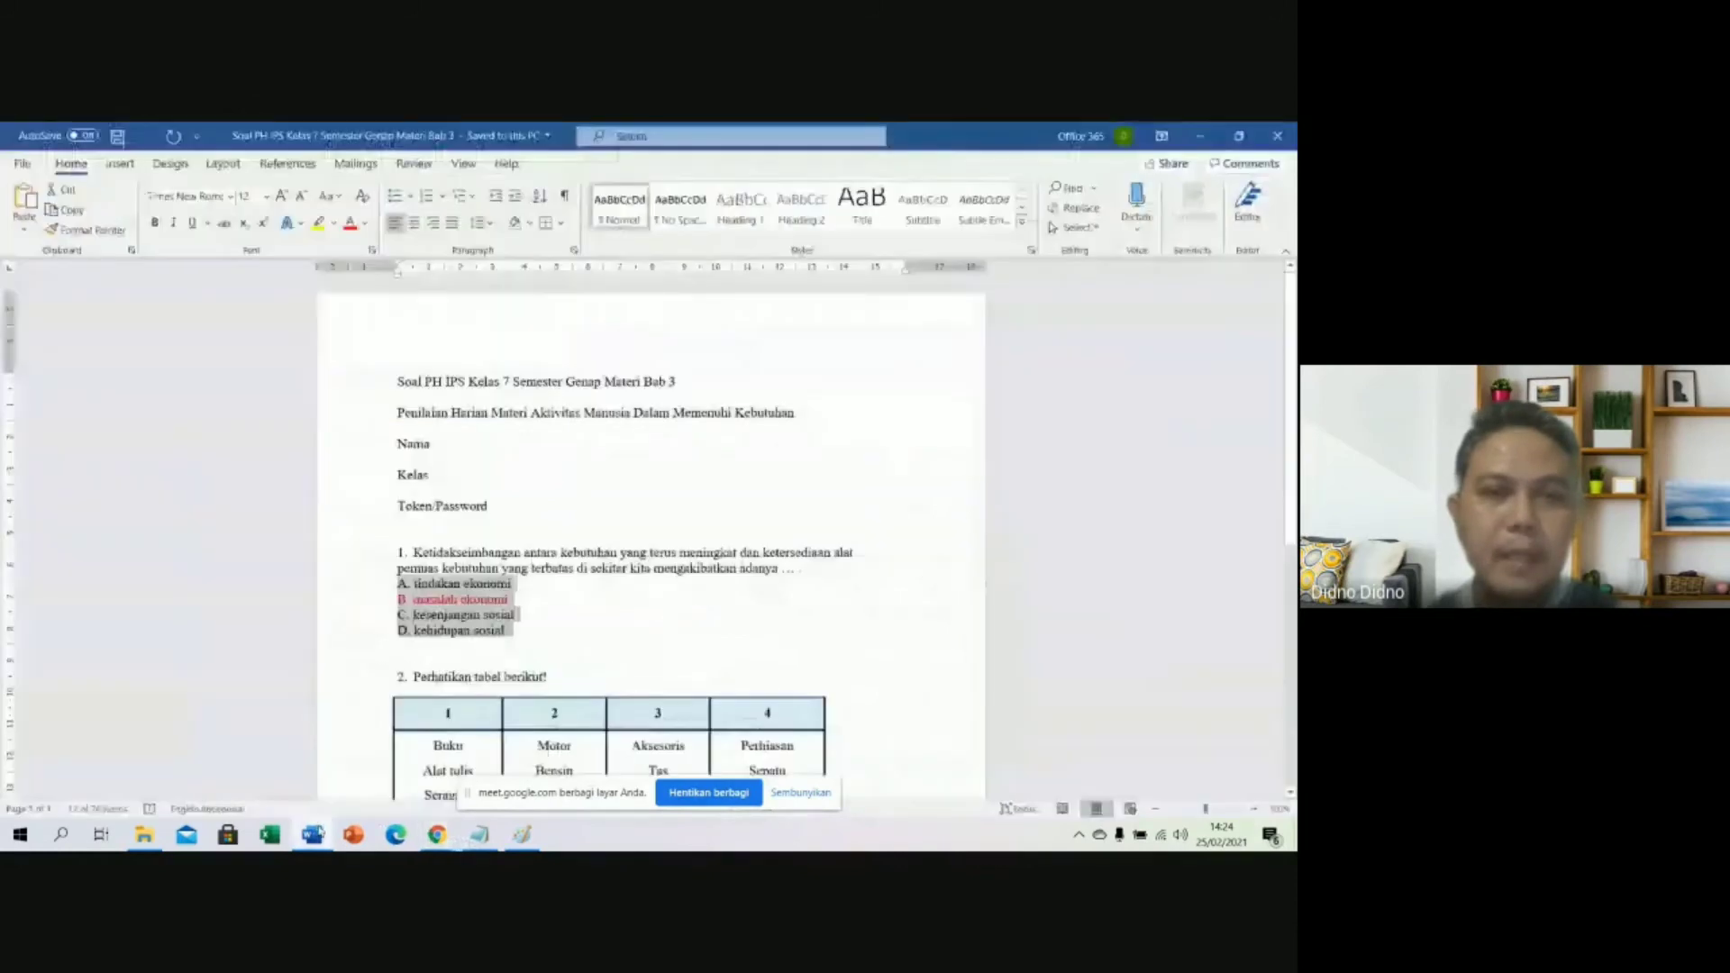
scroll(468, 595, down, 3)
scroll(468, 595, down, 4)
click(516, 655)
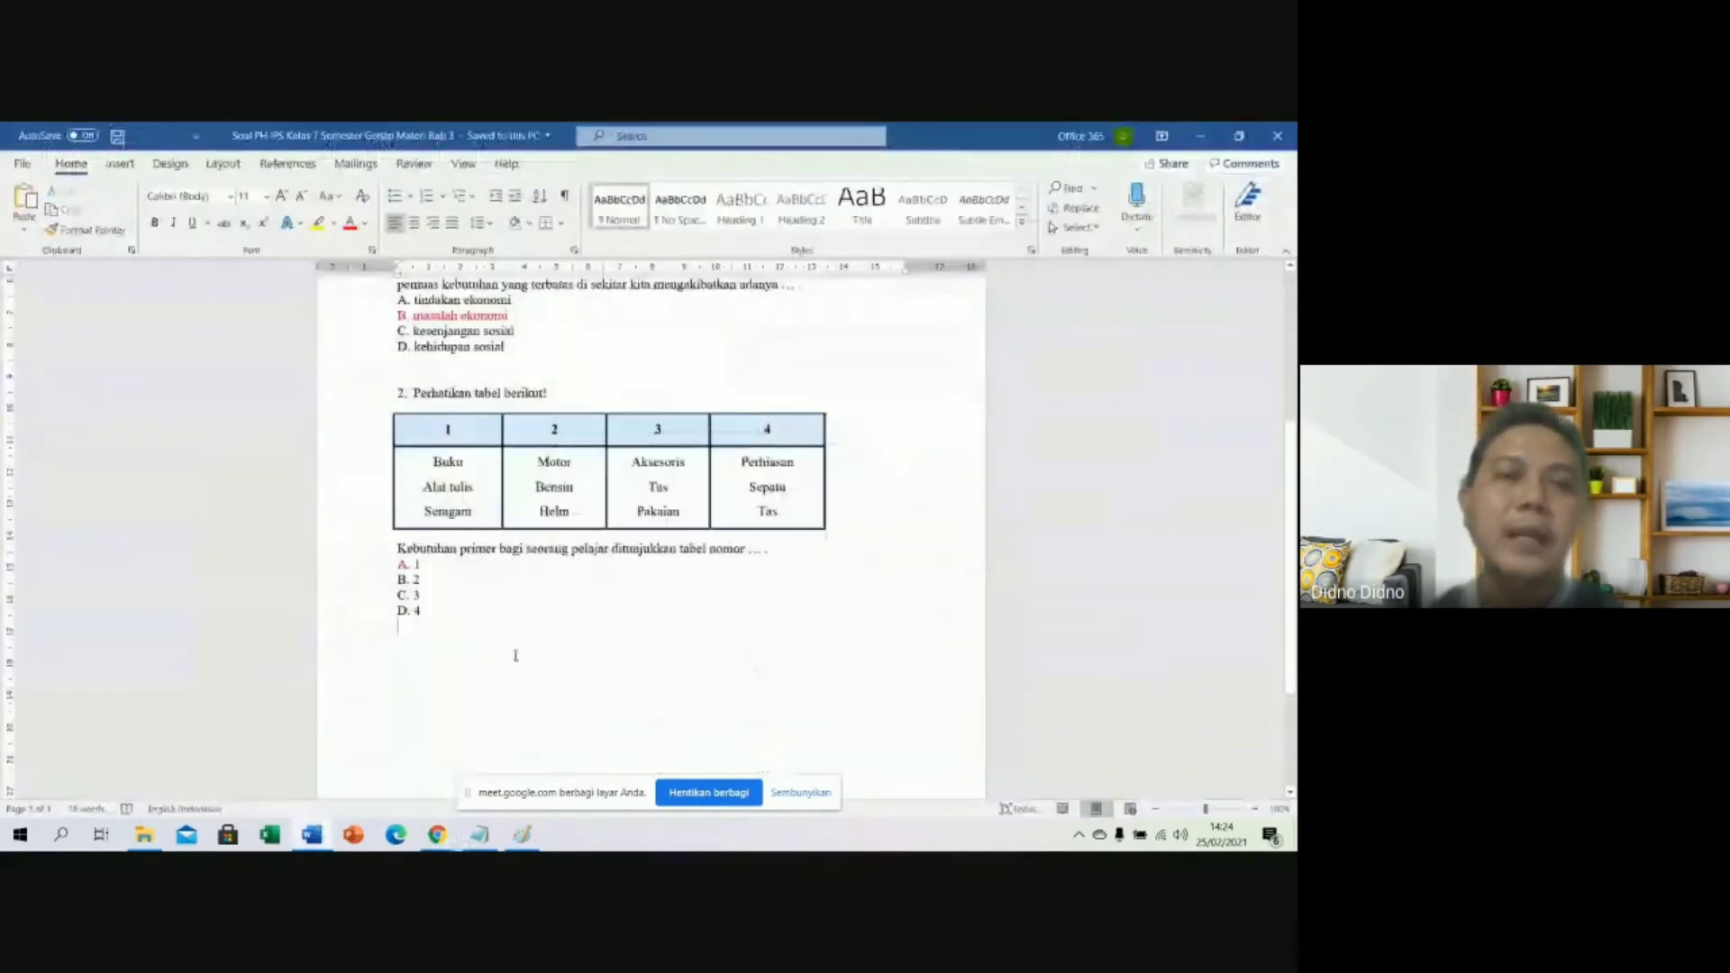
click(412, 388)
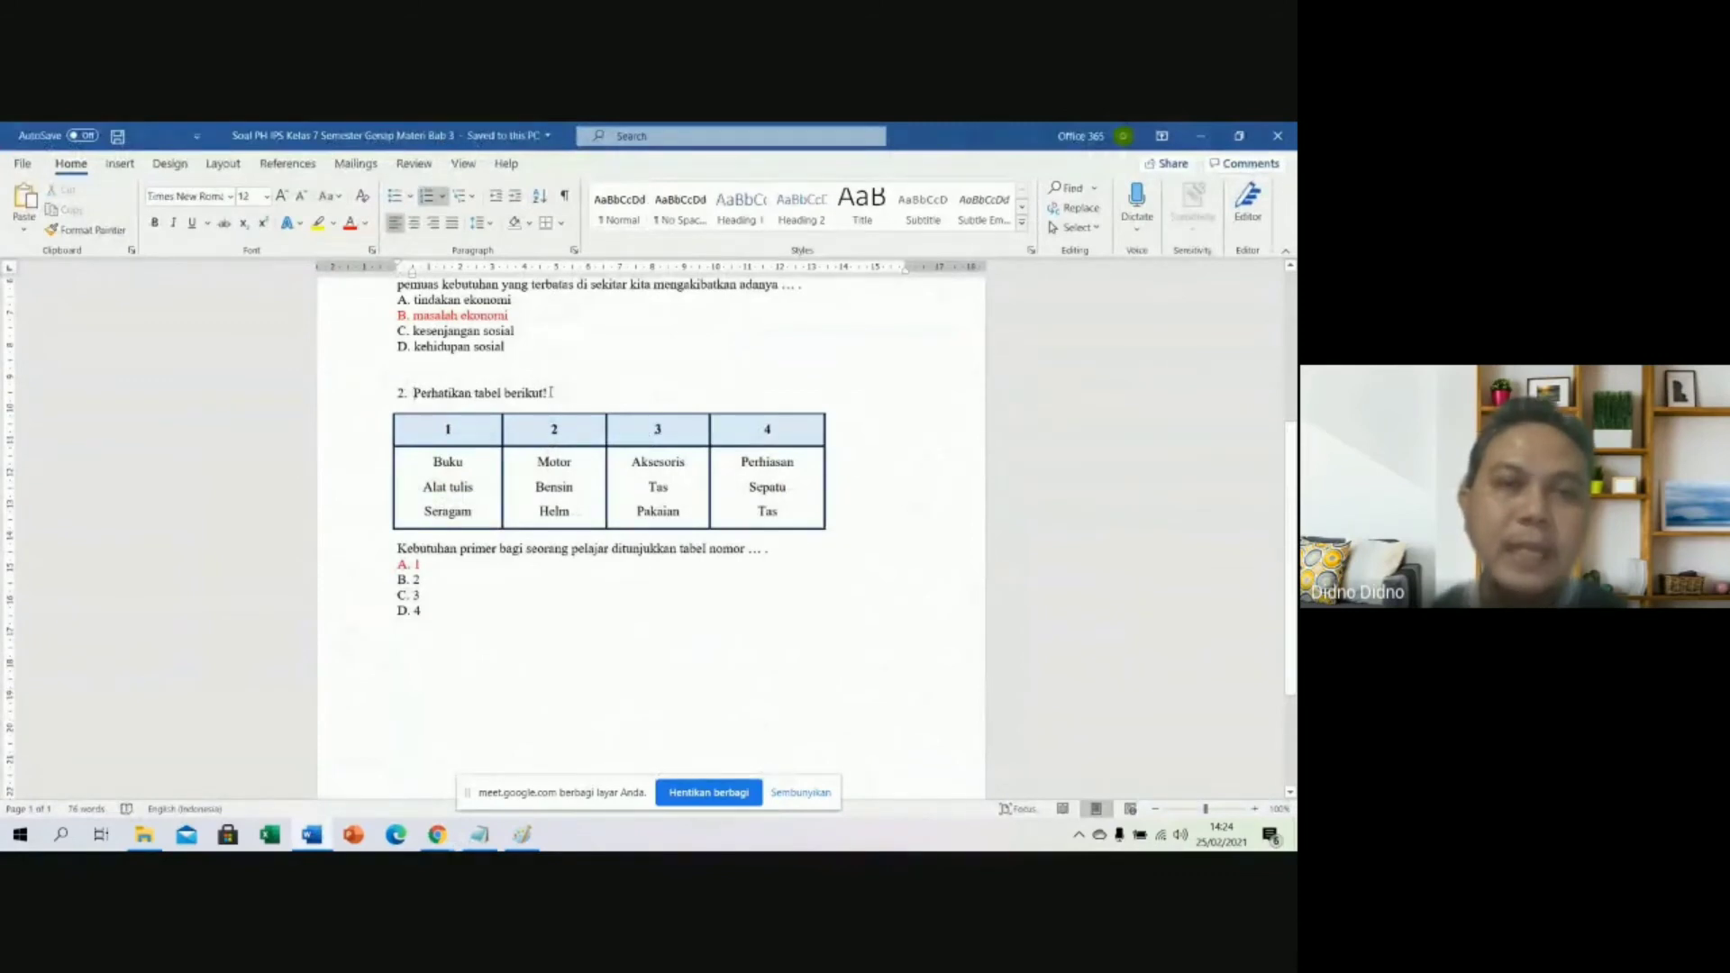
shift+click(552, 392)
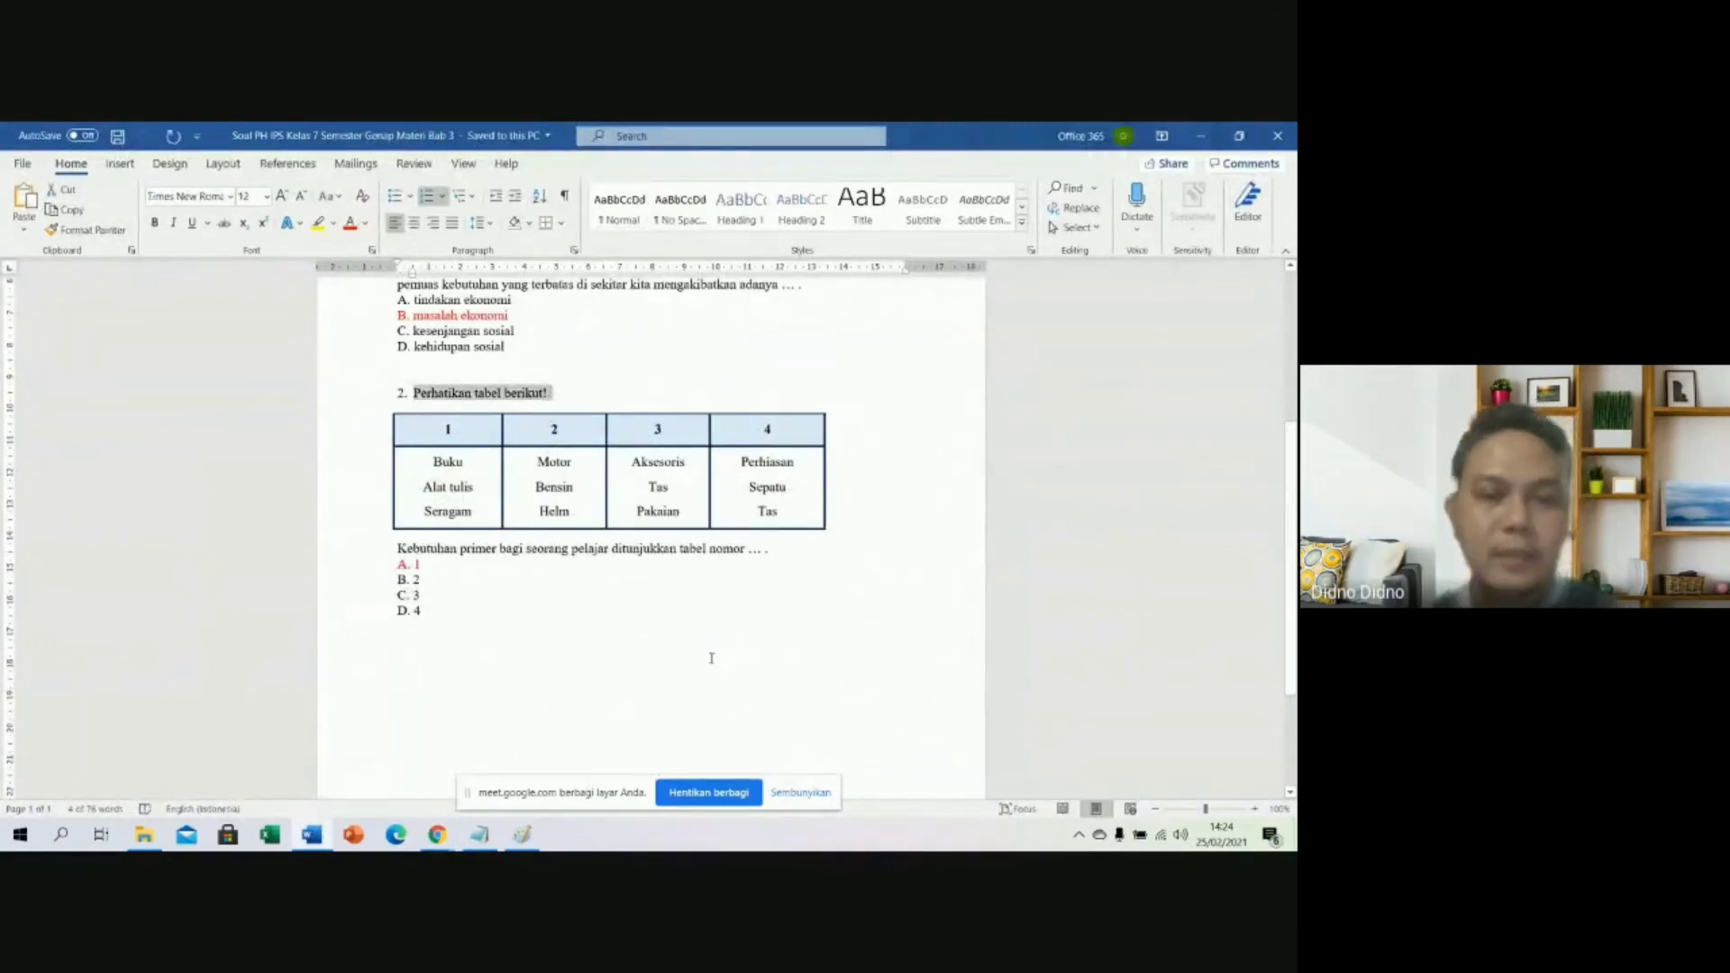
mouse_move(438, 834)
click(347, 766)
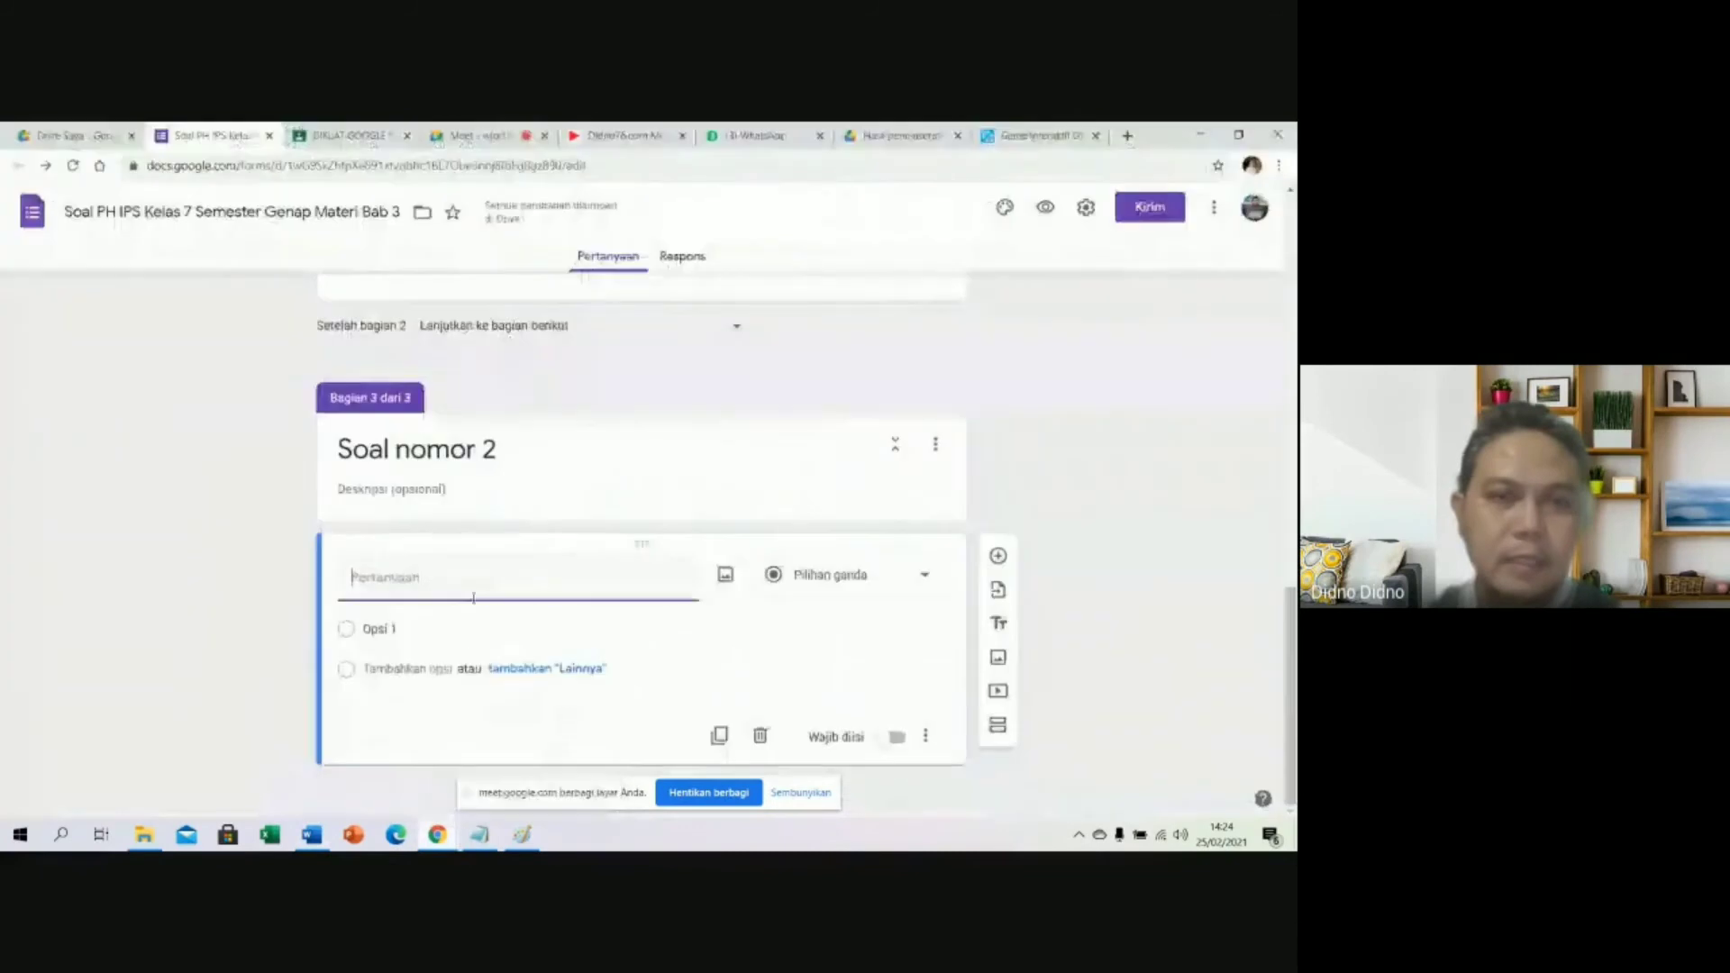
text(2. Perhatikan tabel berikut!)
drag(375, 577, 306, 584)
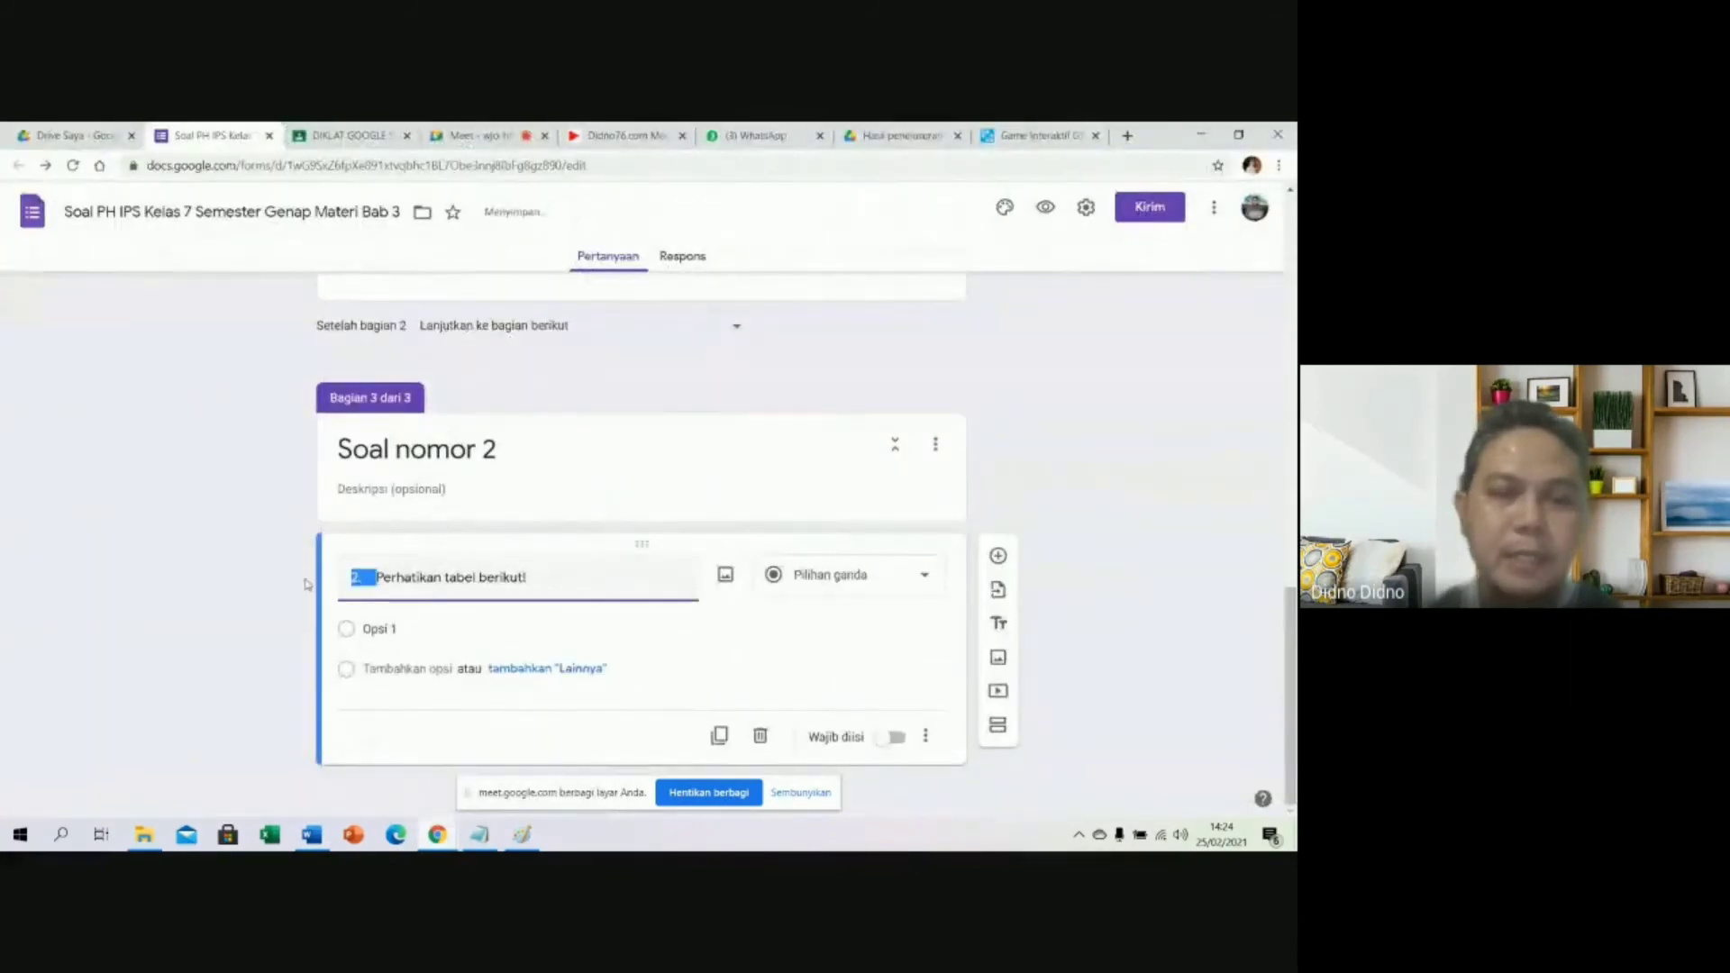
key(BackSpace)
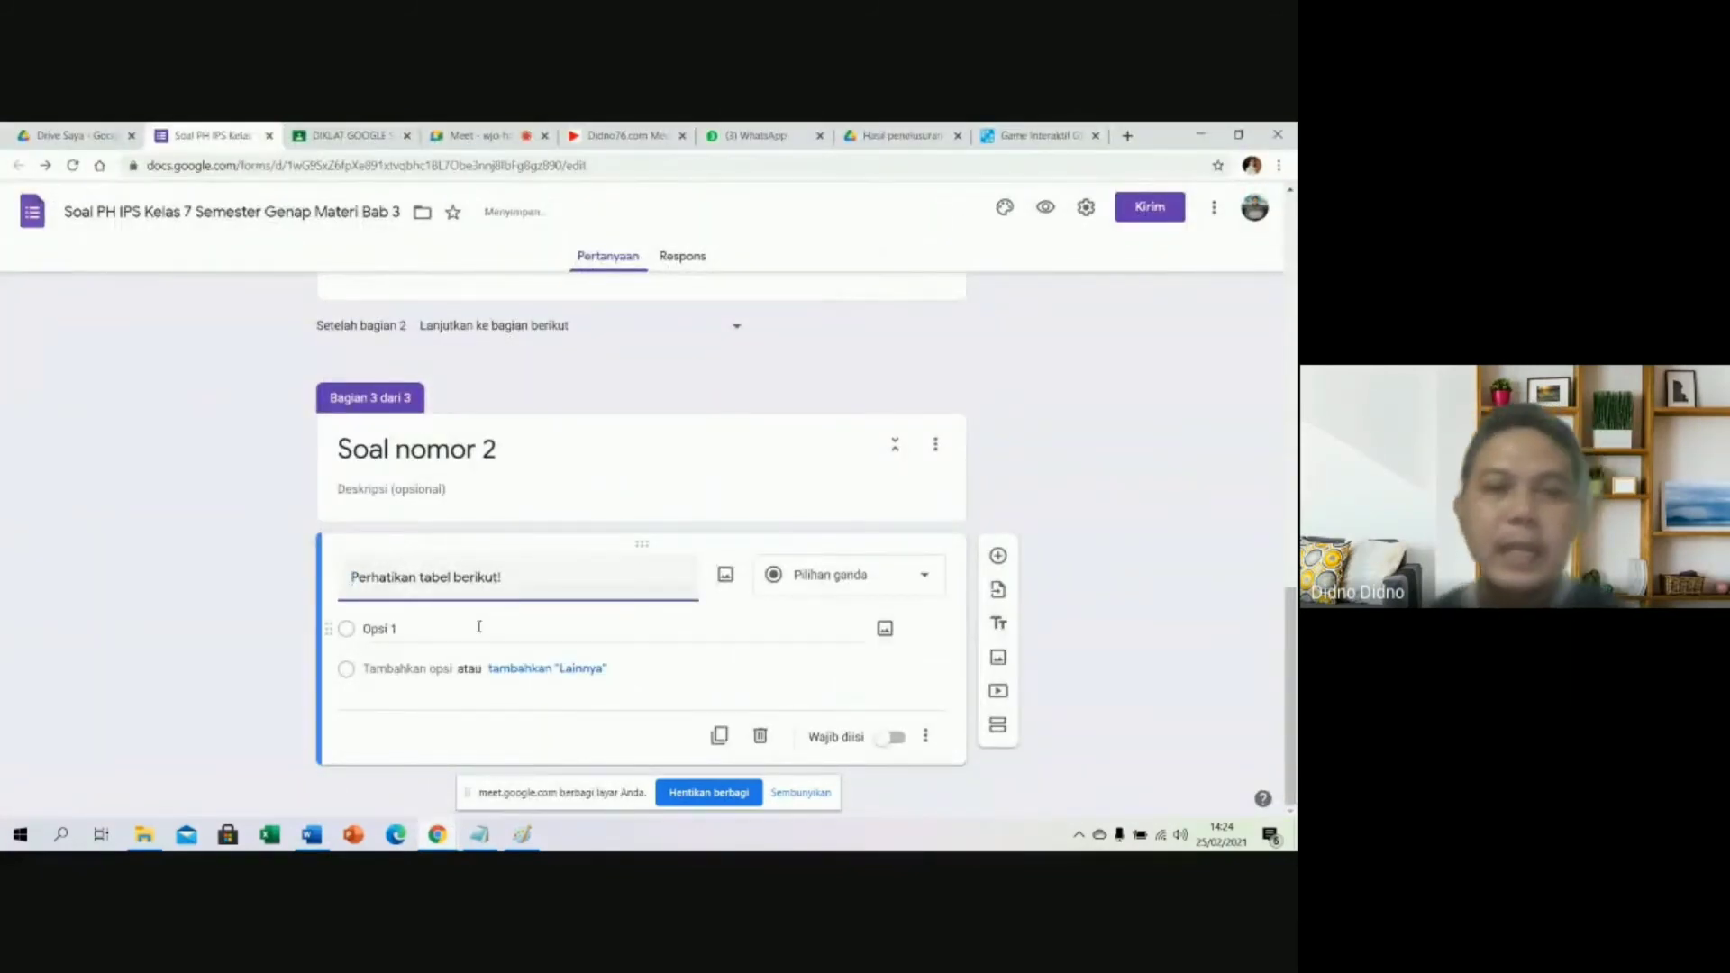
Switch among Word, Paint and Forms, ending on the Word document at question 2's table.
click(311, 836)
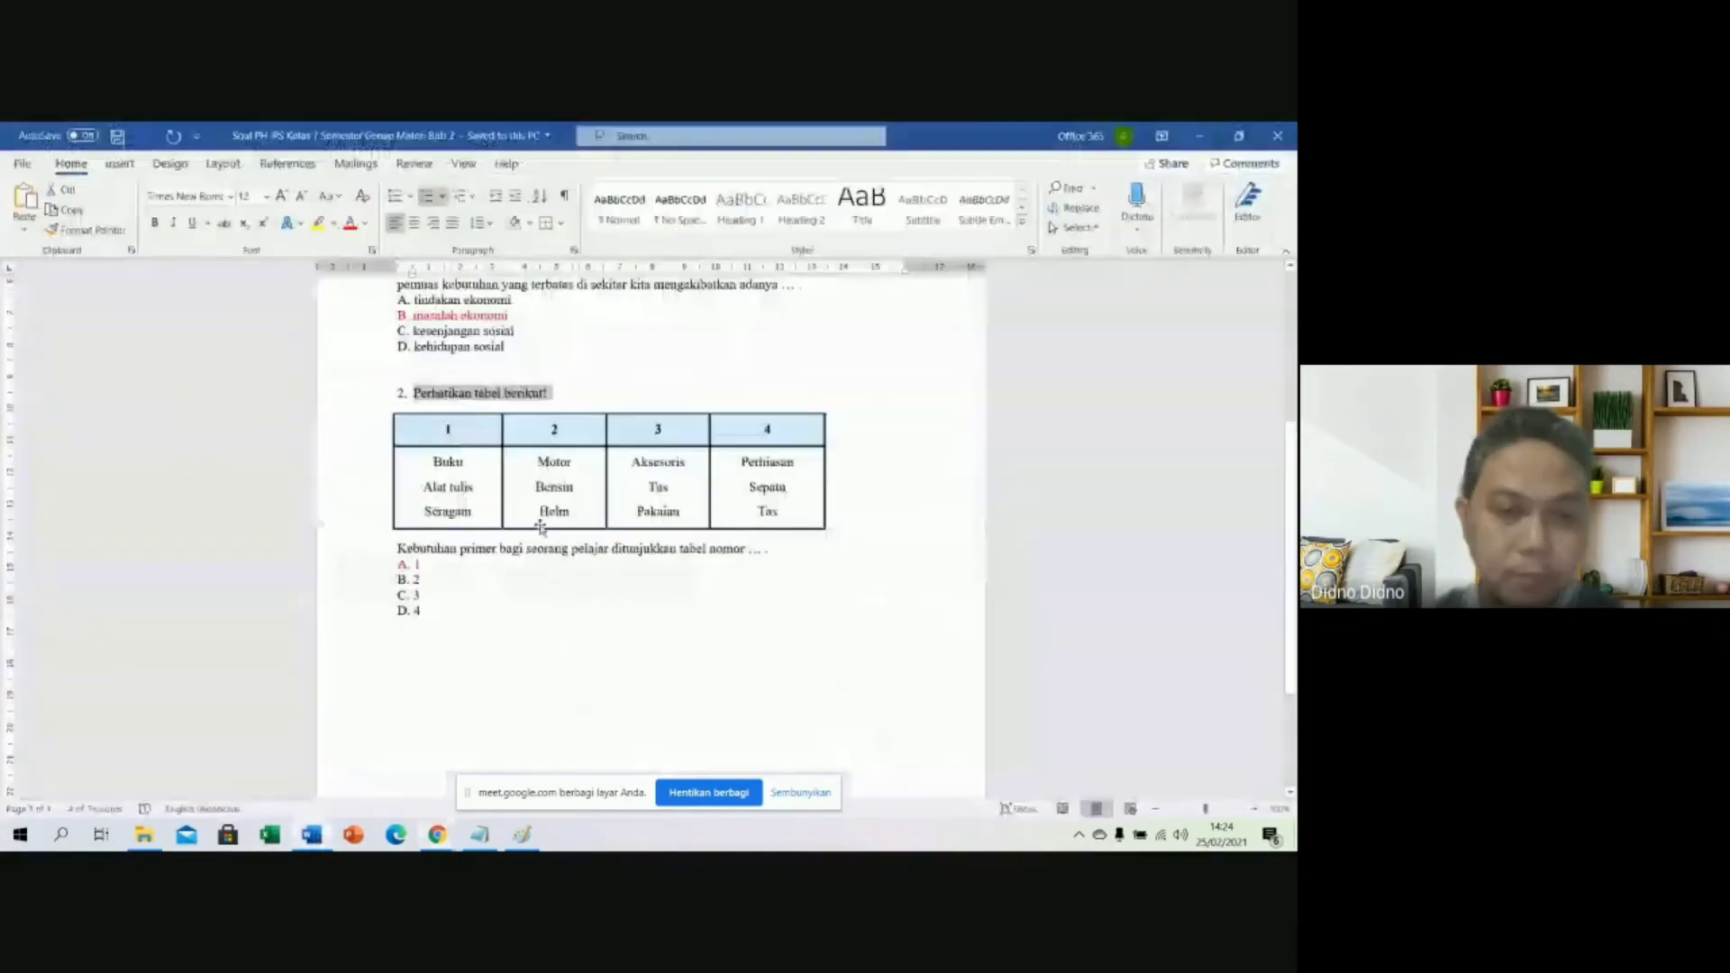
click(797, 642)
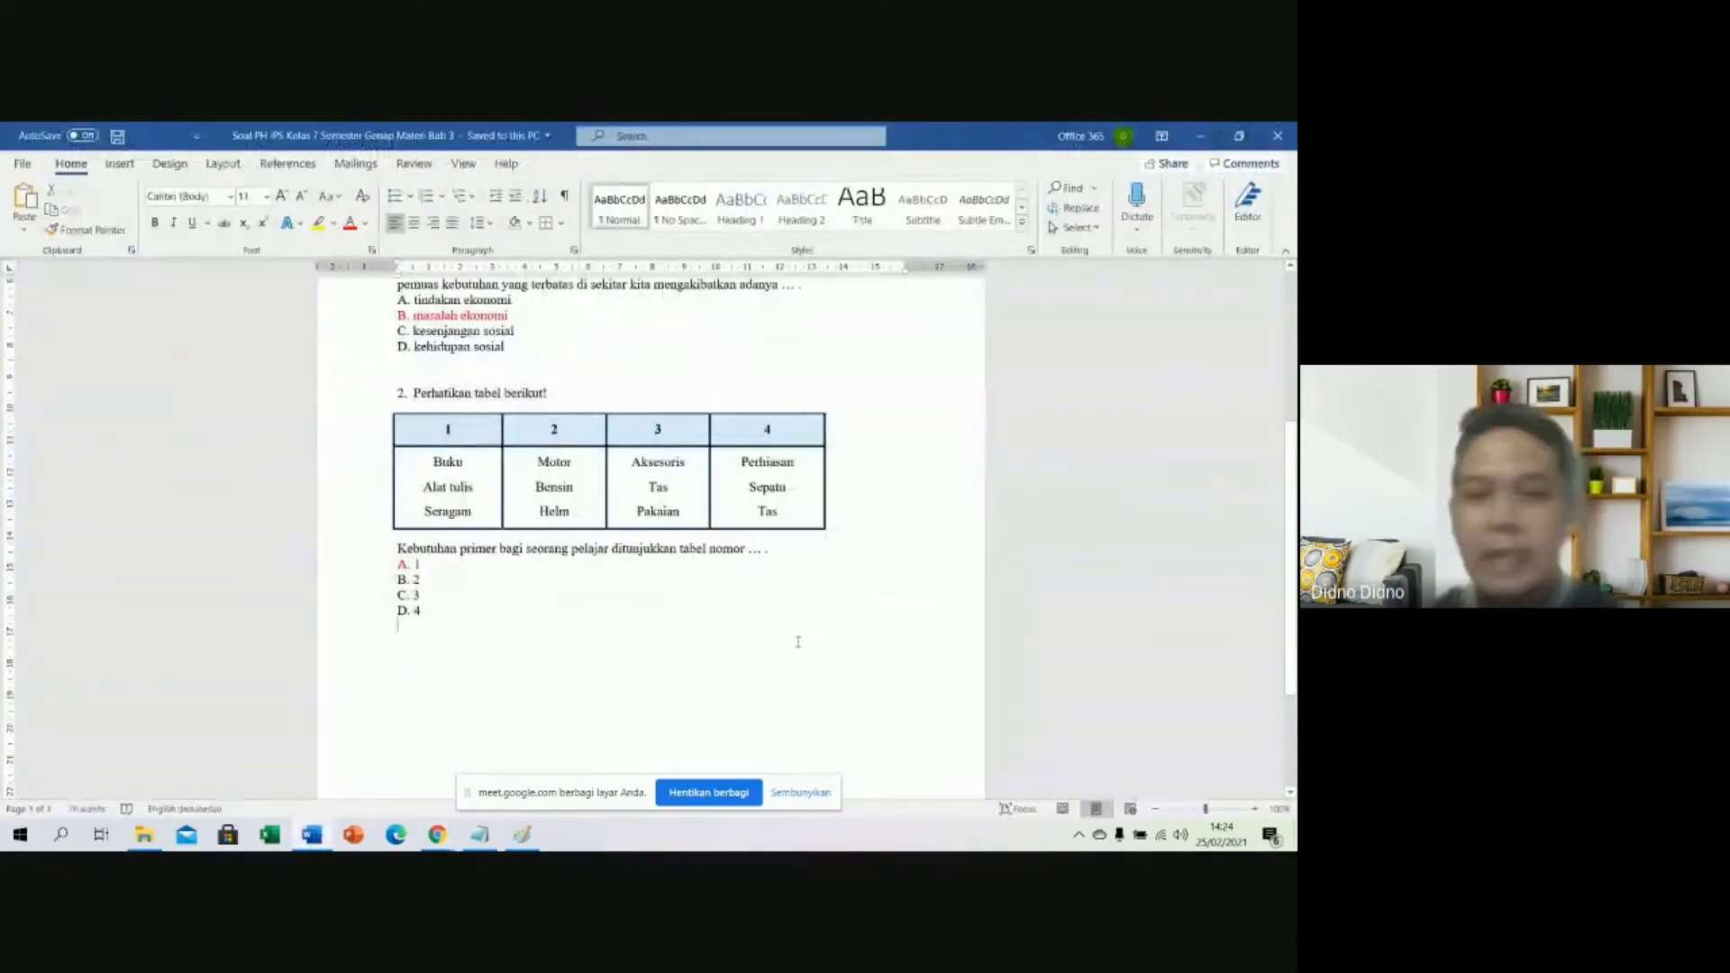
click(523, 835)
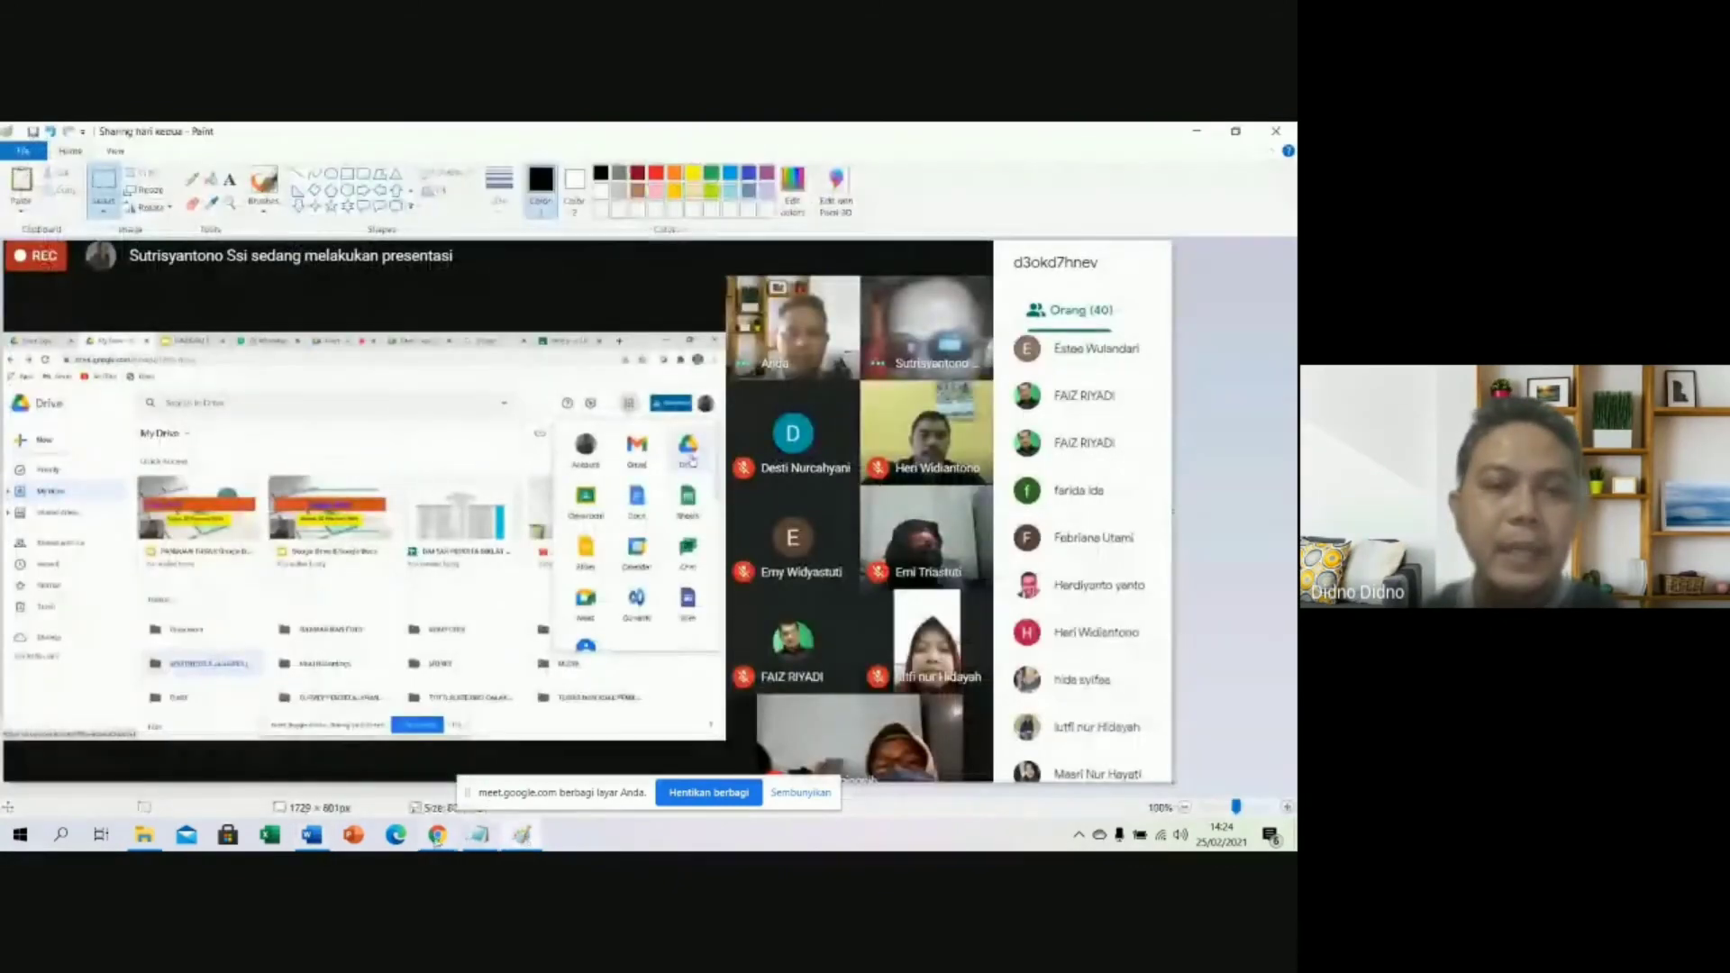
mouse_move(438, 836)
click(420, 802)
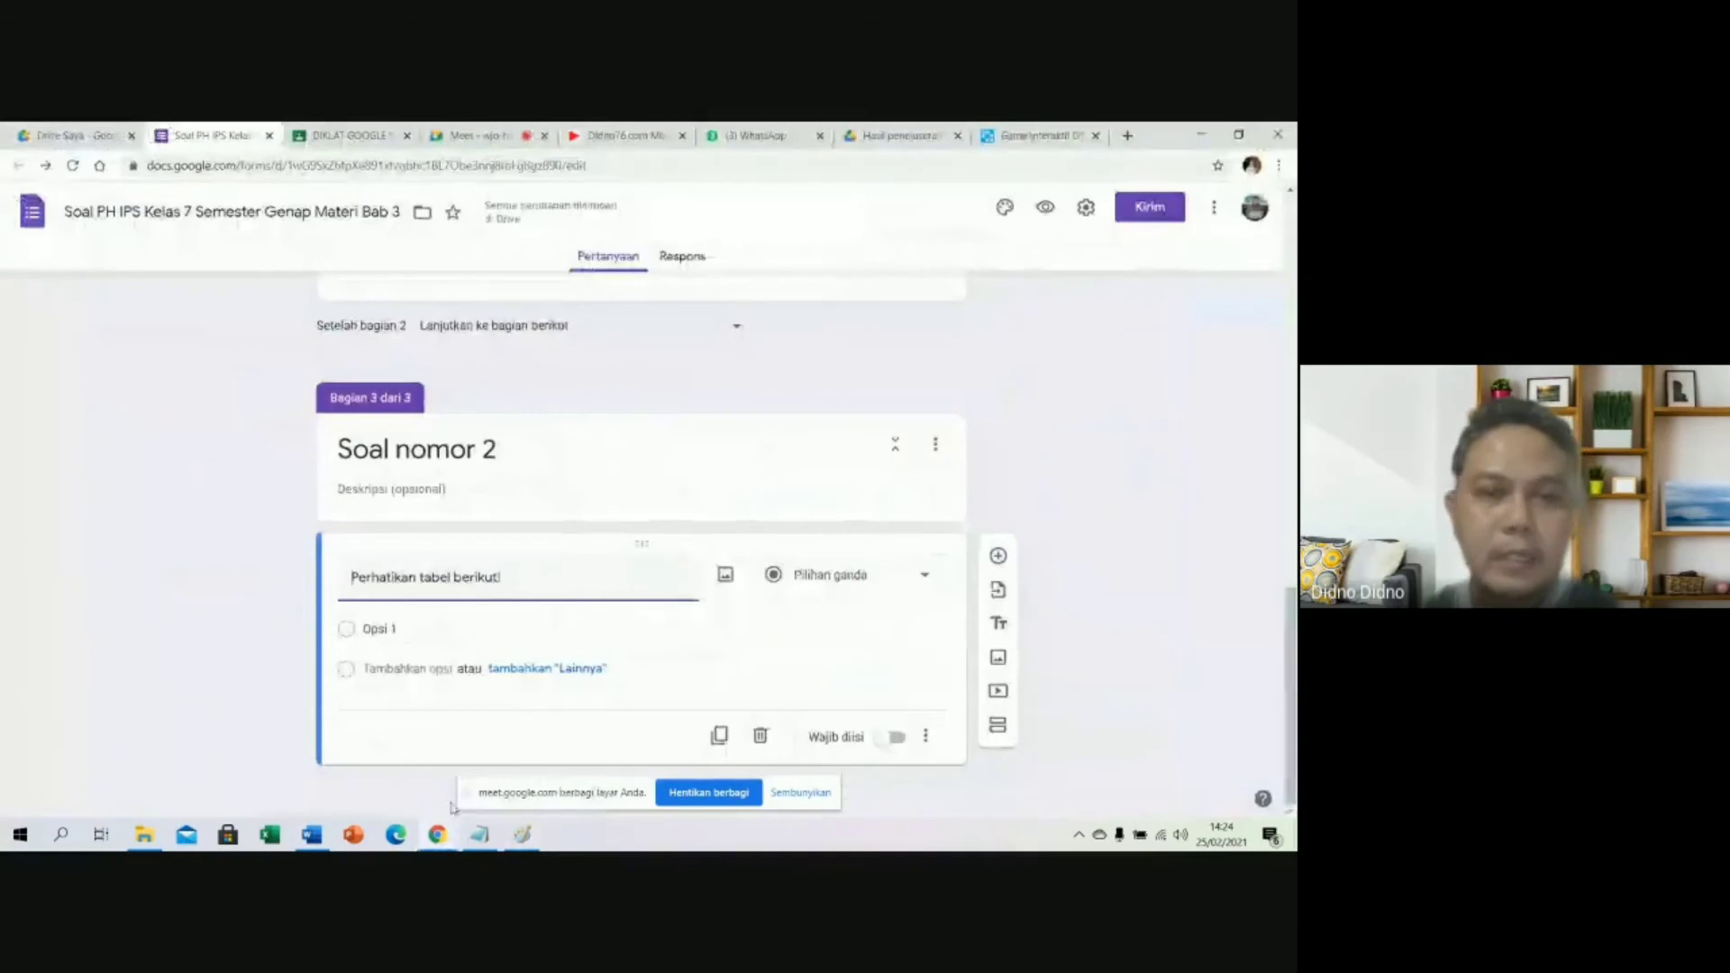
click(325, 827)
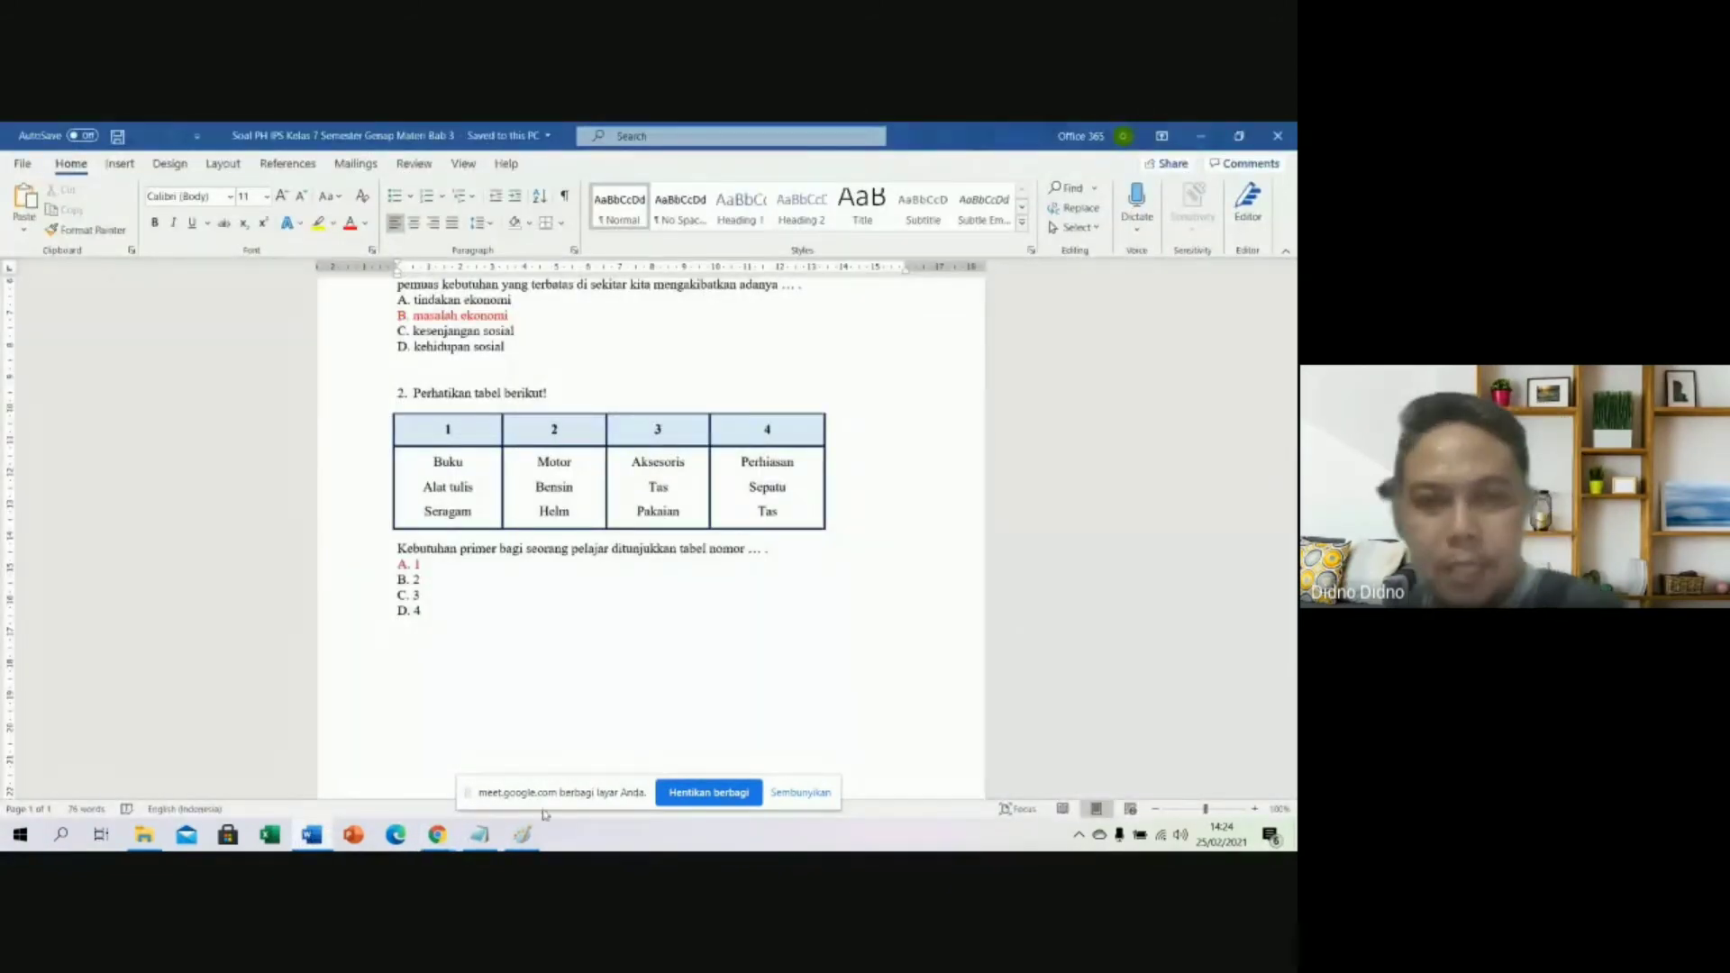
Paste the quiz page screenshot into Paint and crop it to question 2's table.
click(524, 835)
key(ctrl+v)
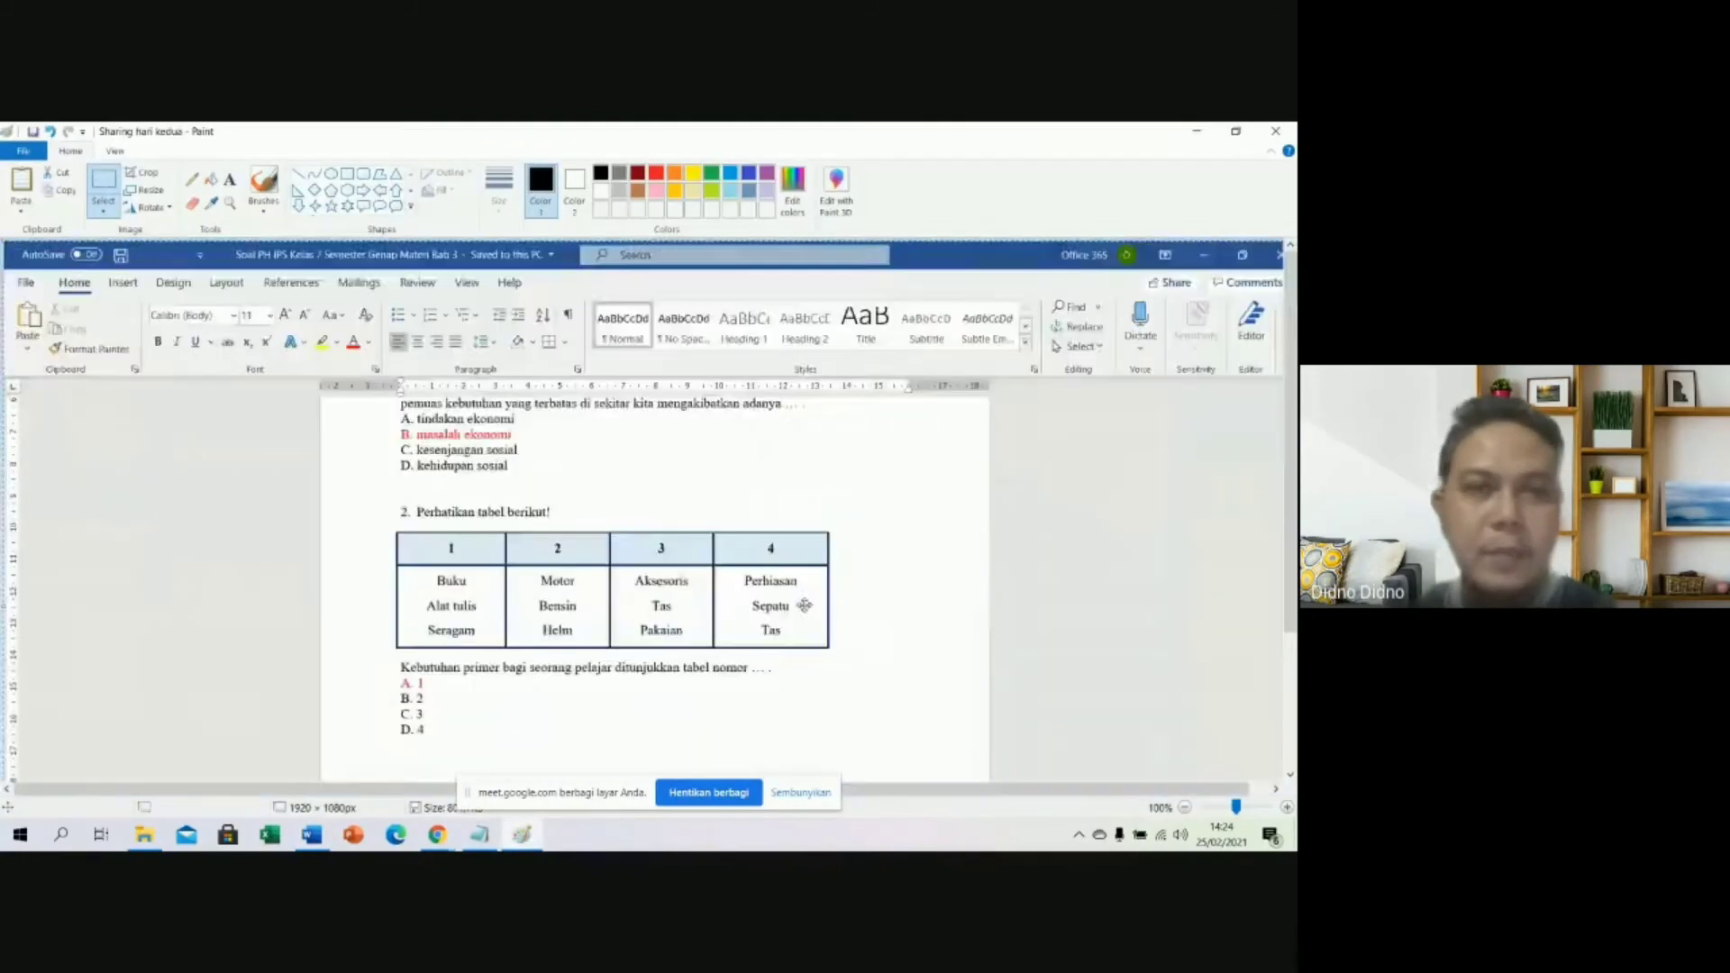
scroll(1268, 523, down, 3)
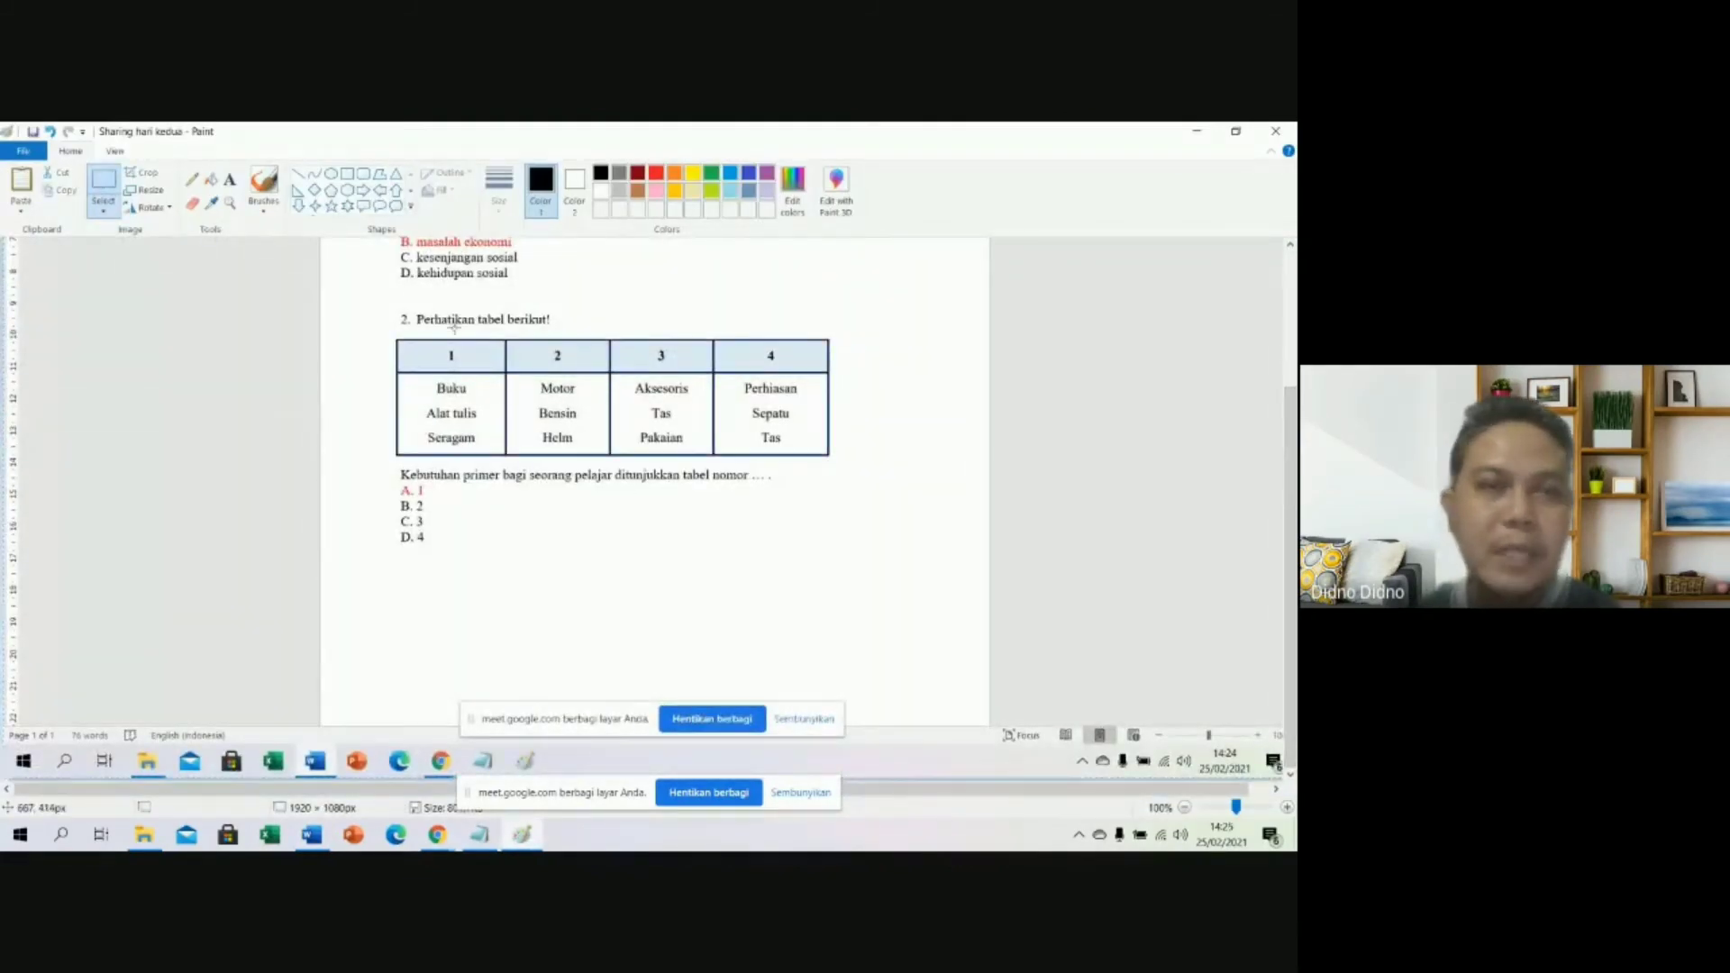
drag(383, 328, 841, 467)
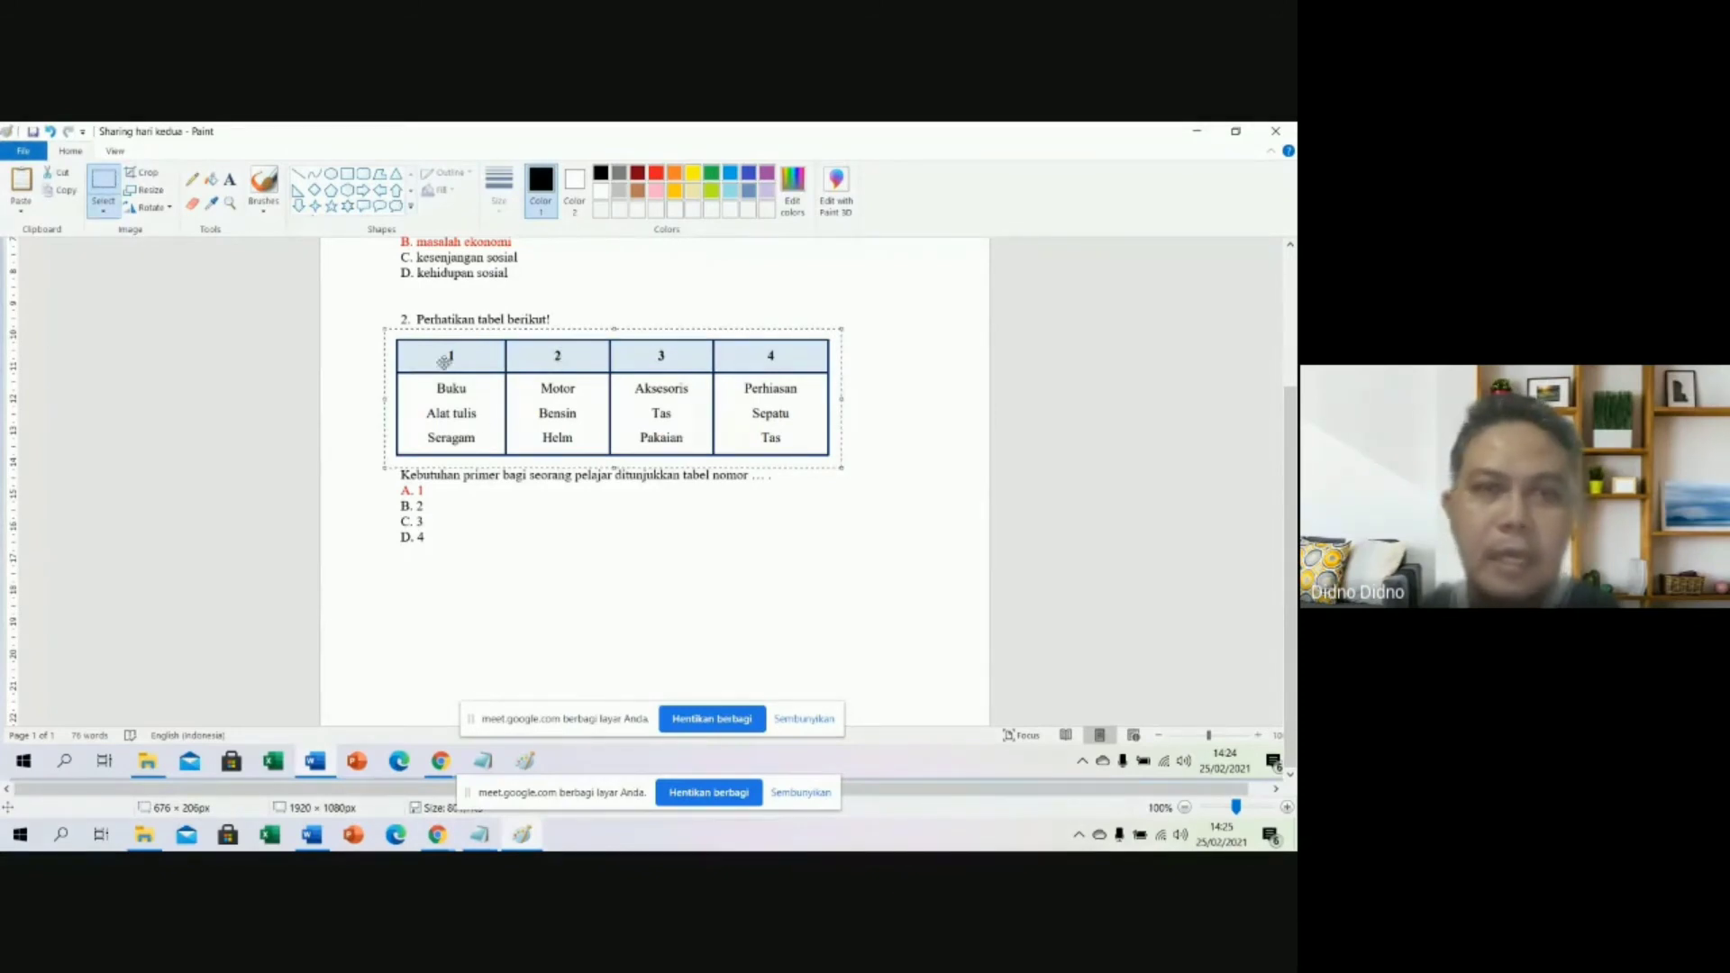
click(141, 172)
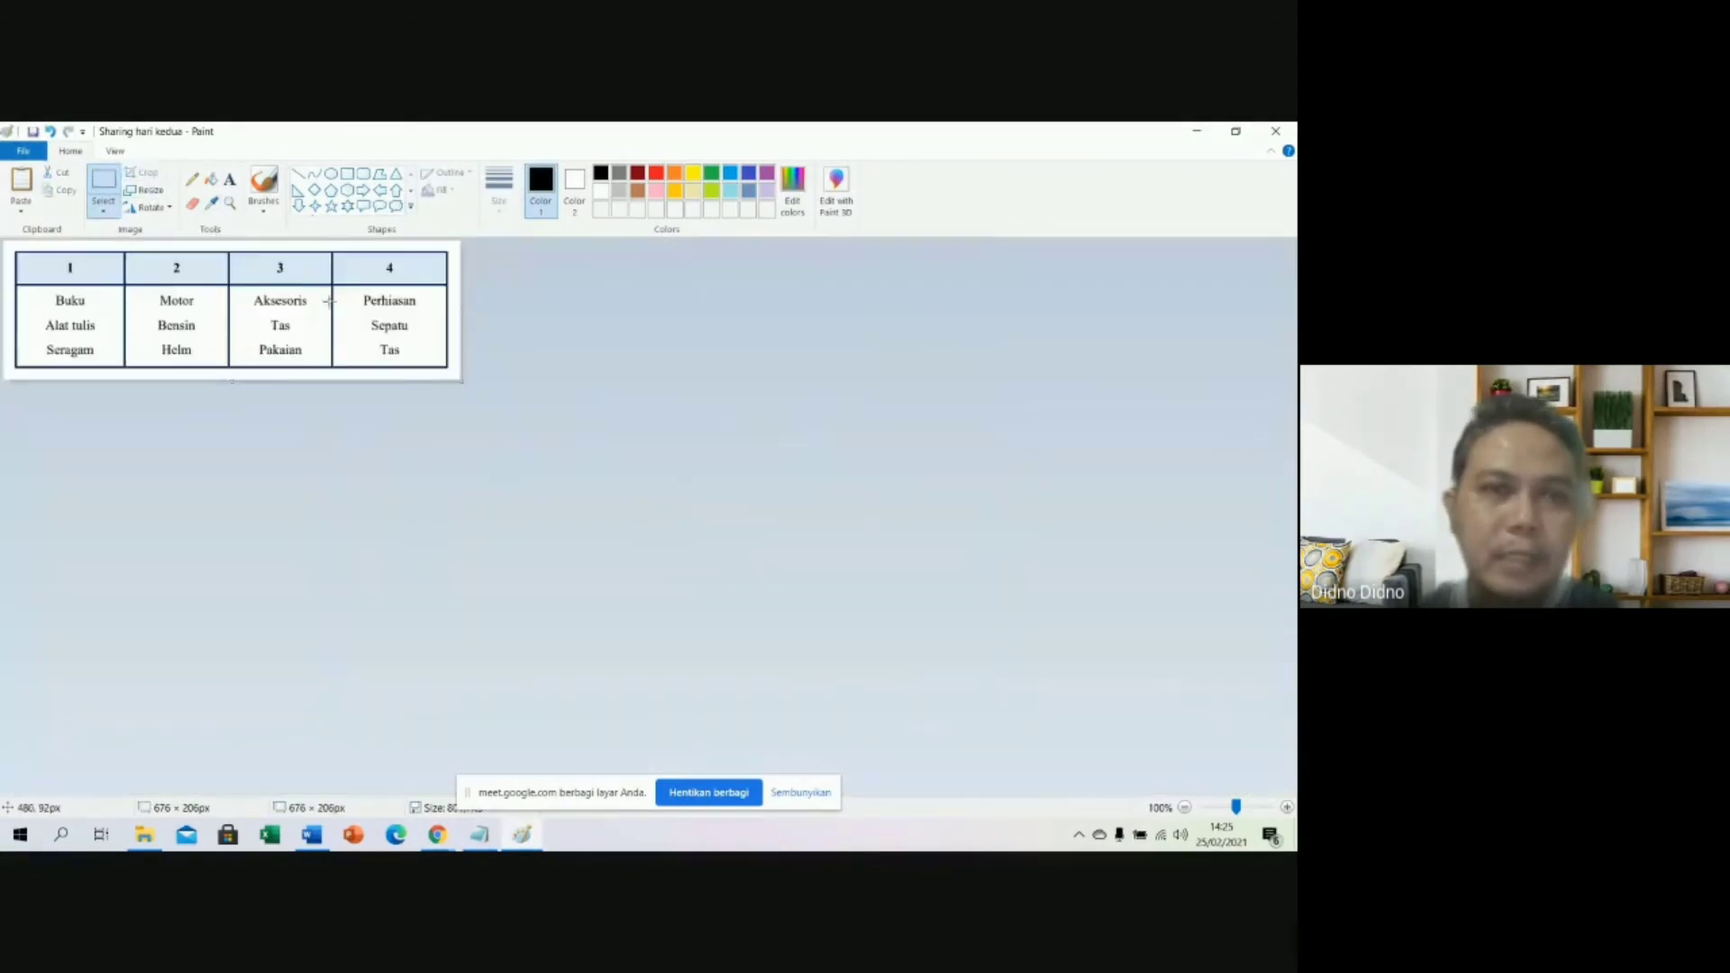
click(106, 182)
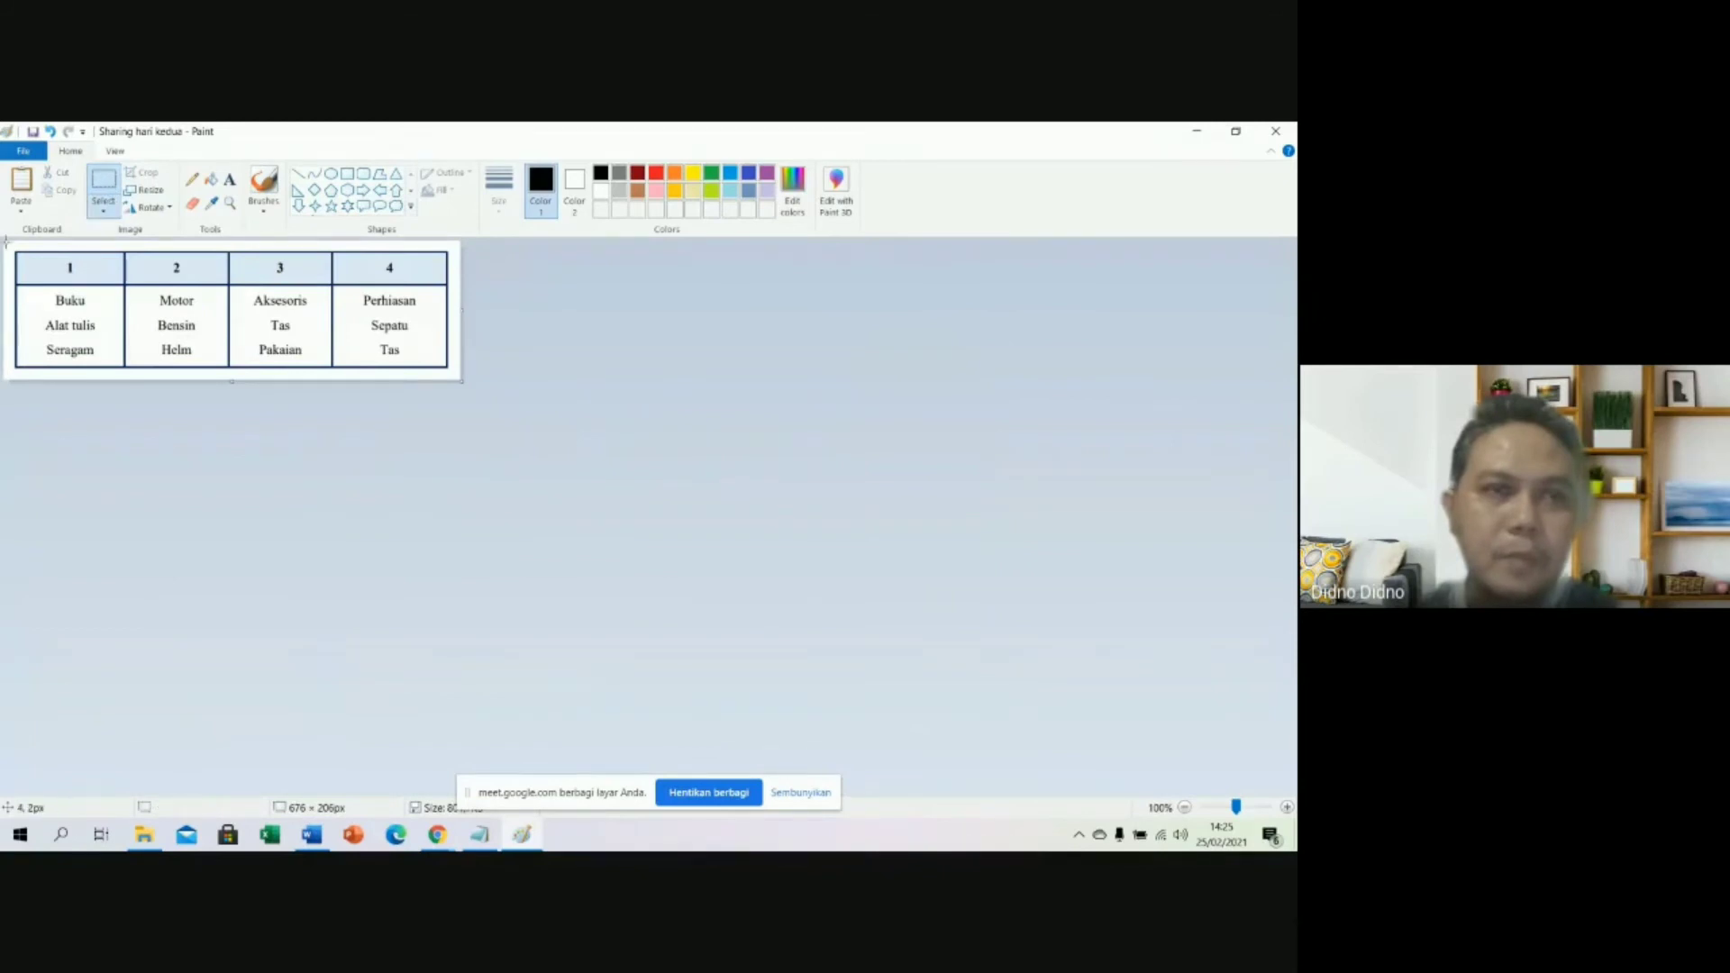
drag(10, 244, 454, 373)
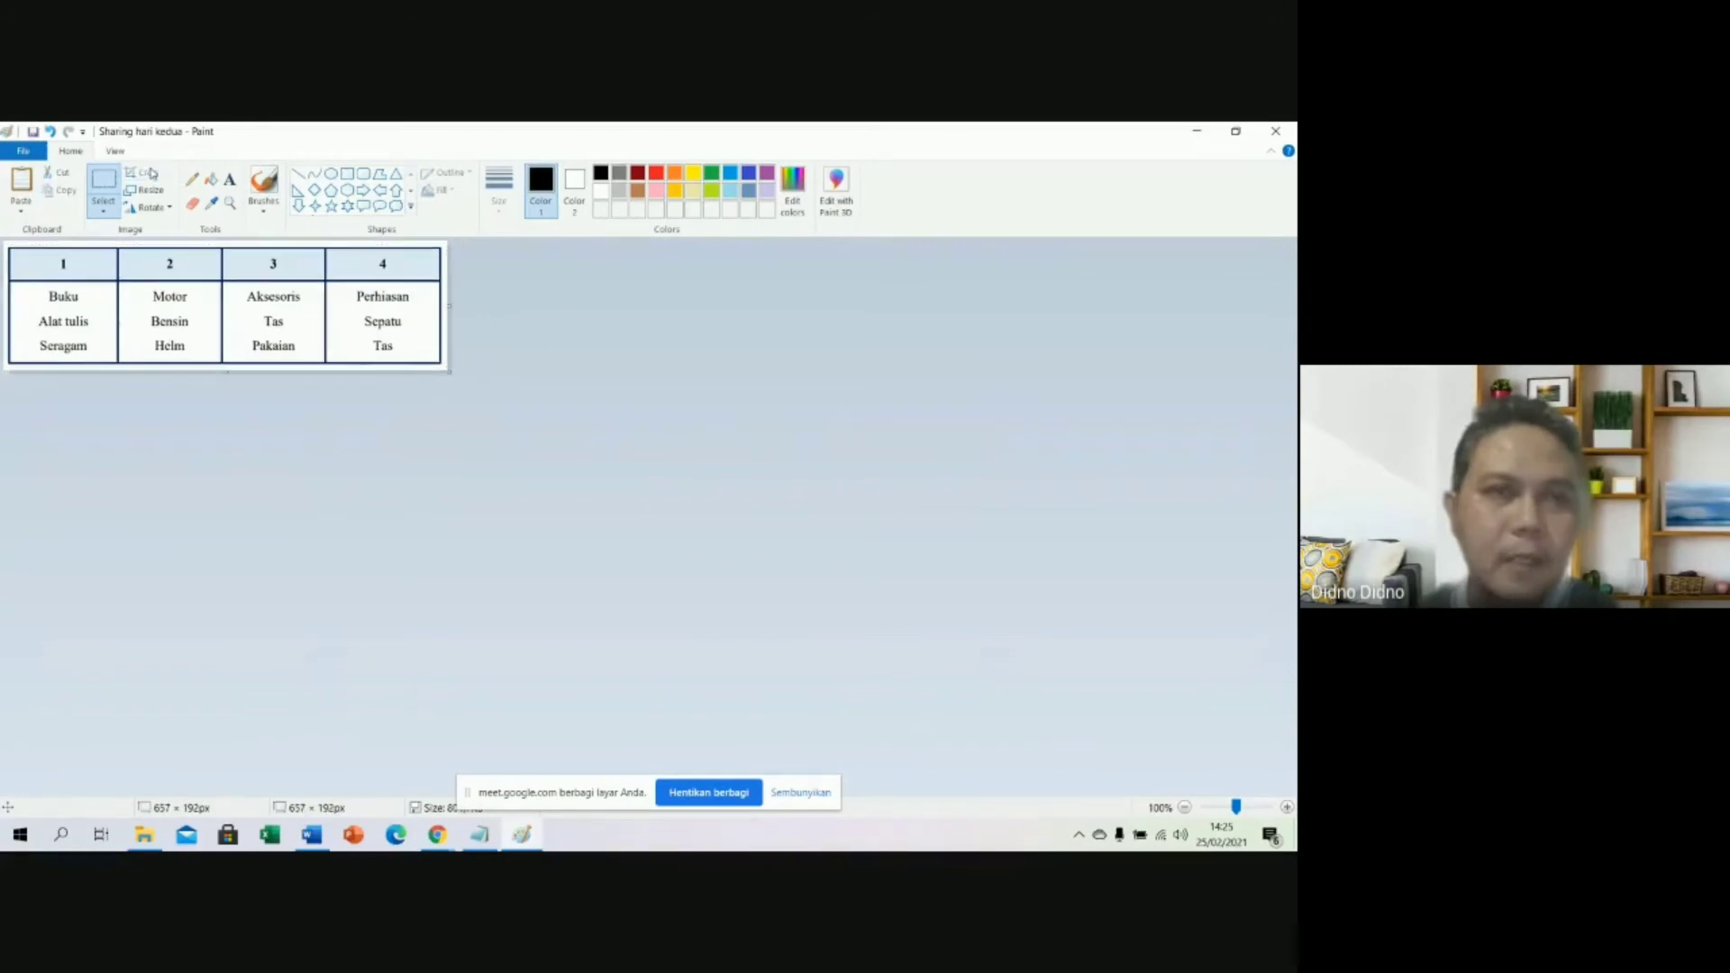
Save the cropped picture as the PNG file 'no 2'.
click(30, 153)
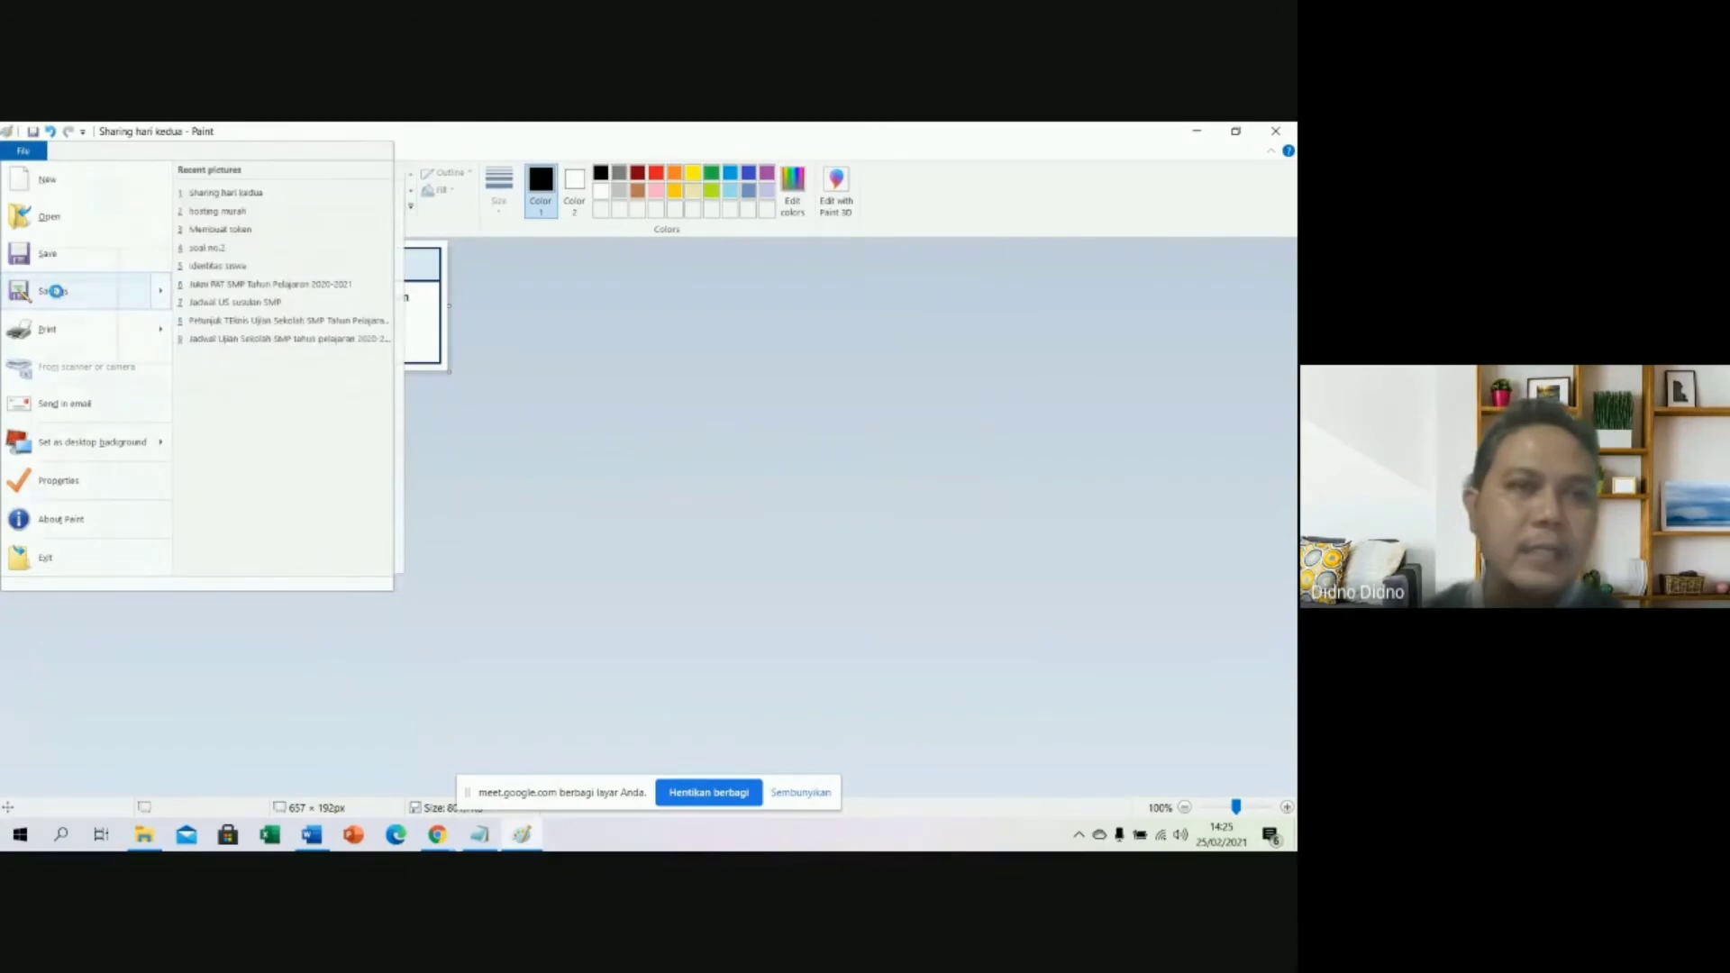
click(52, 291)
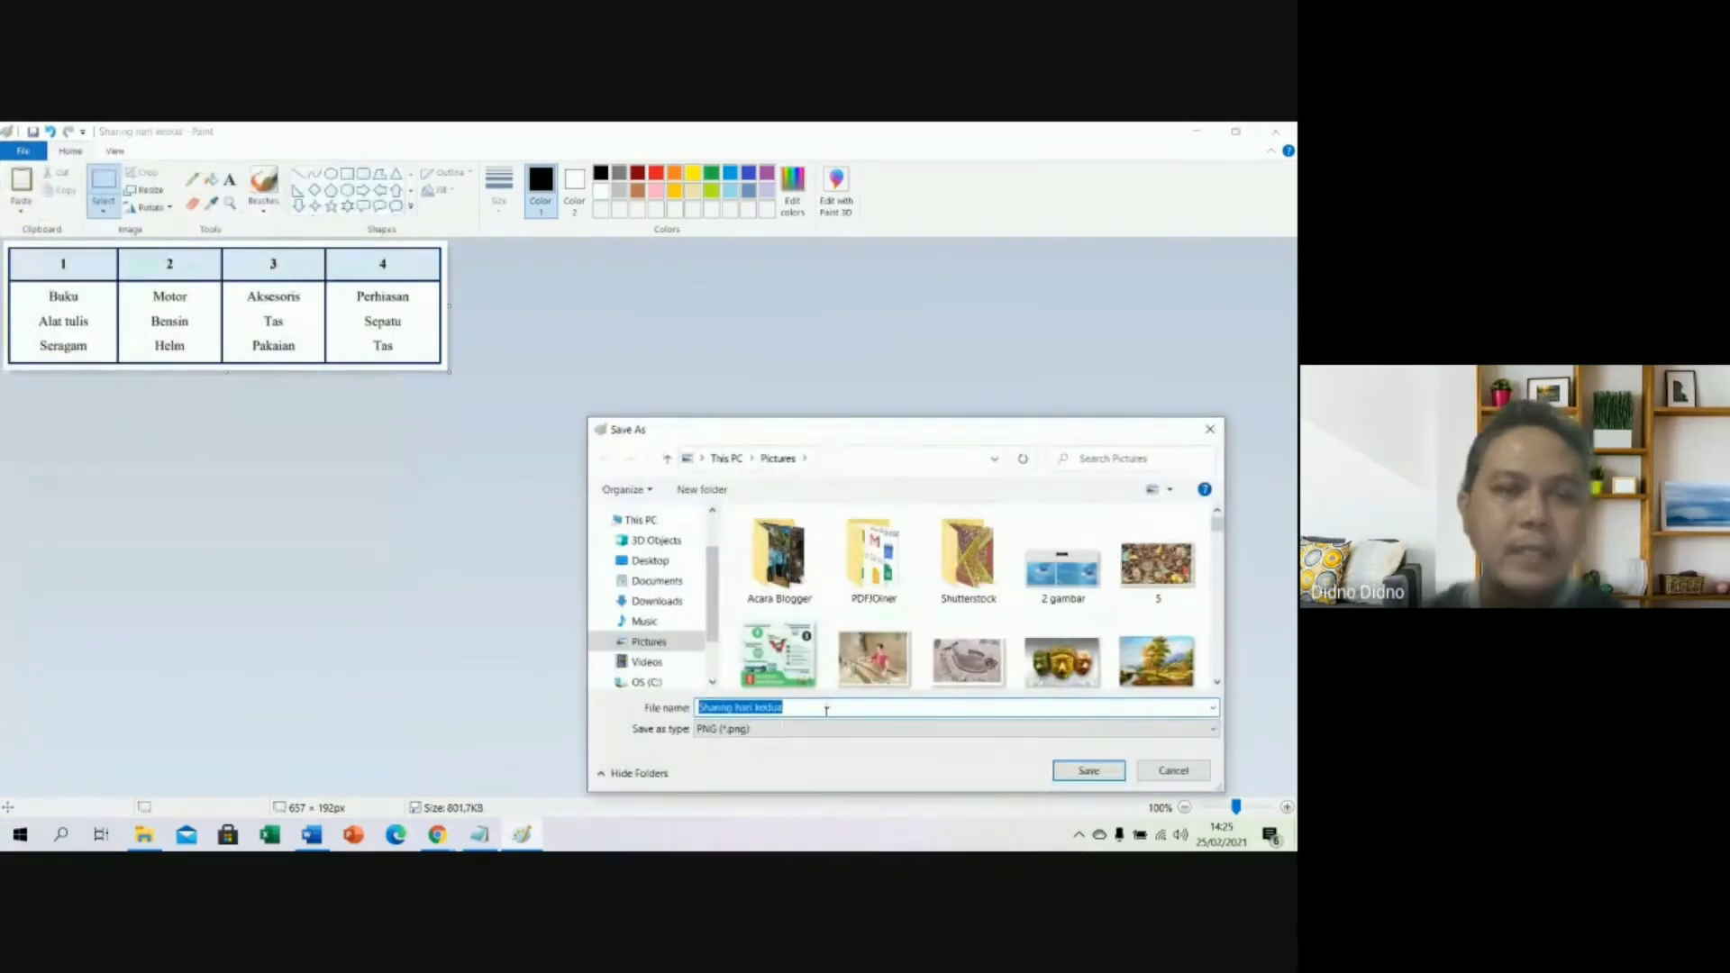
text(nom)
key(BackSpace)
key(BackSpace)
key(BackSpace)
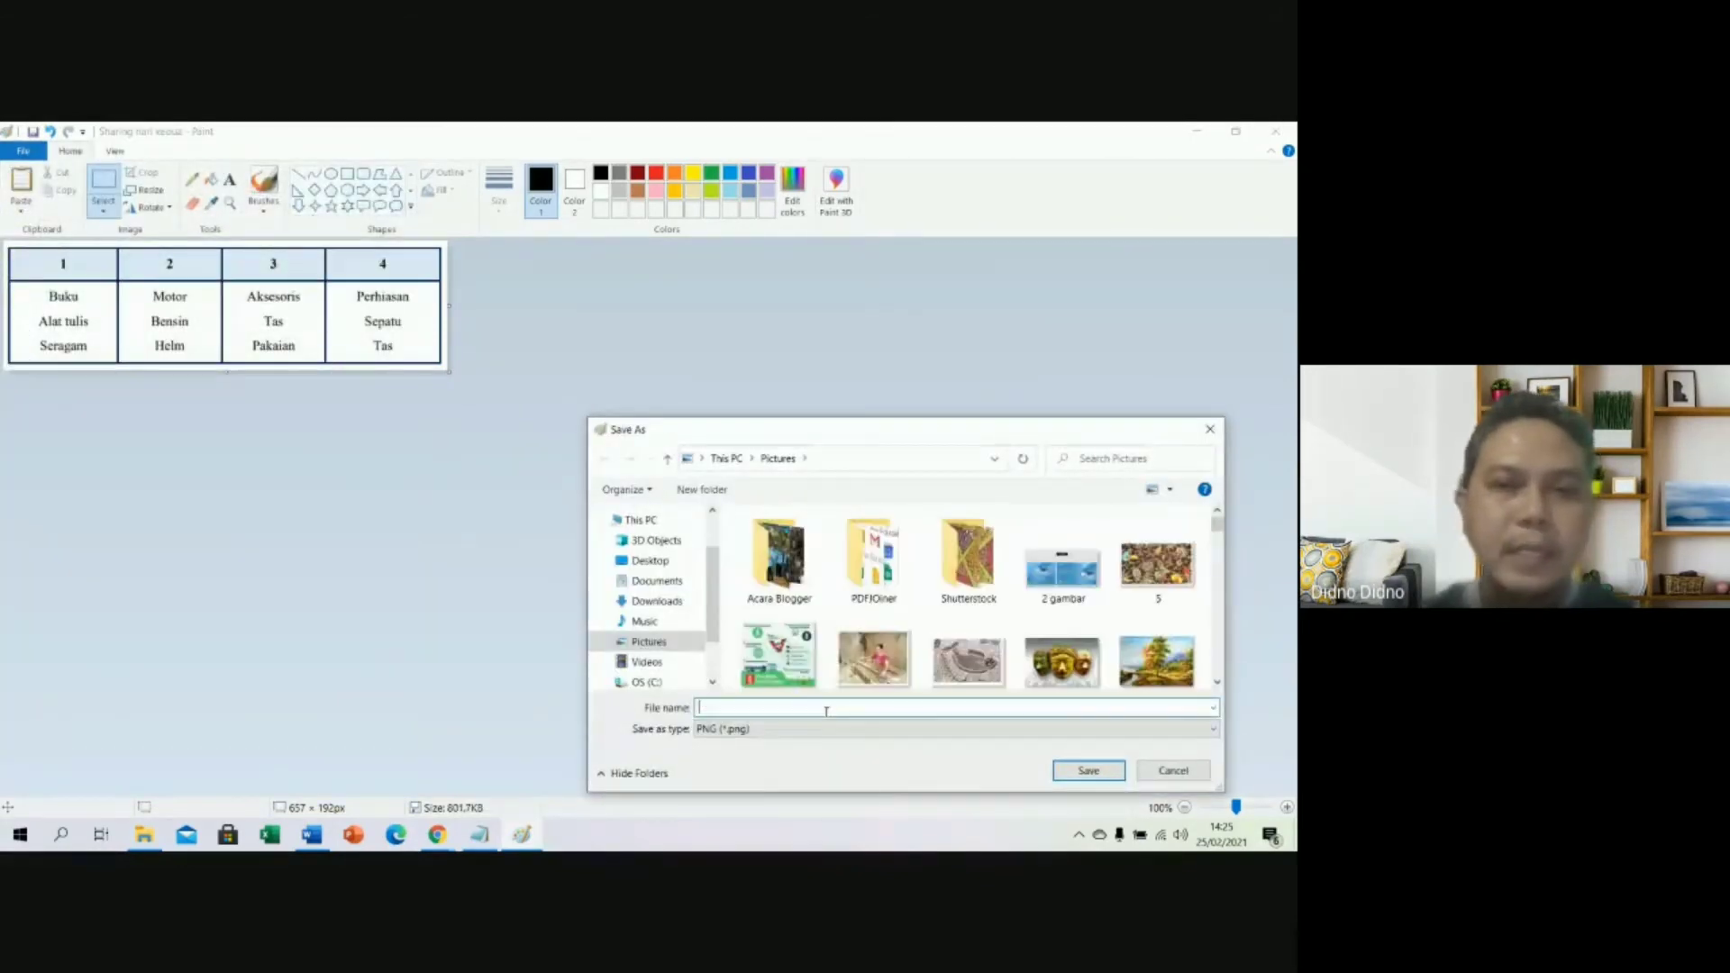
text(nomor)
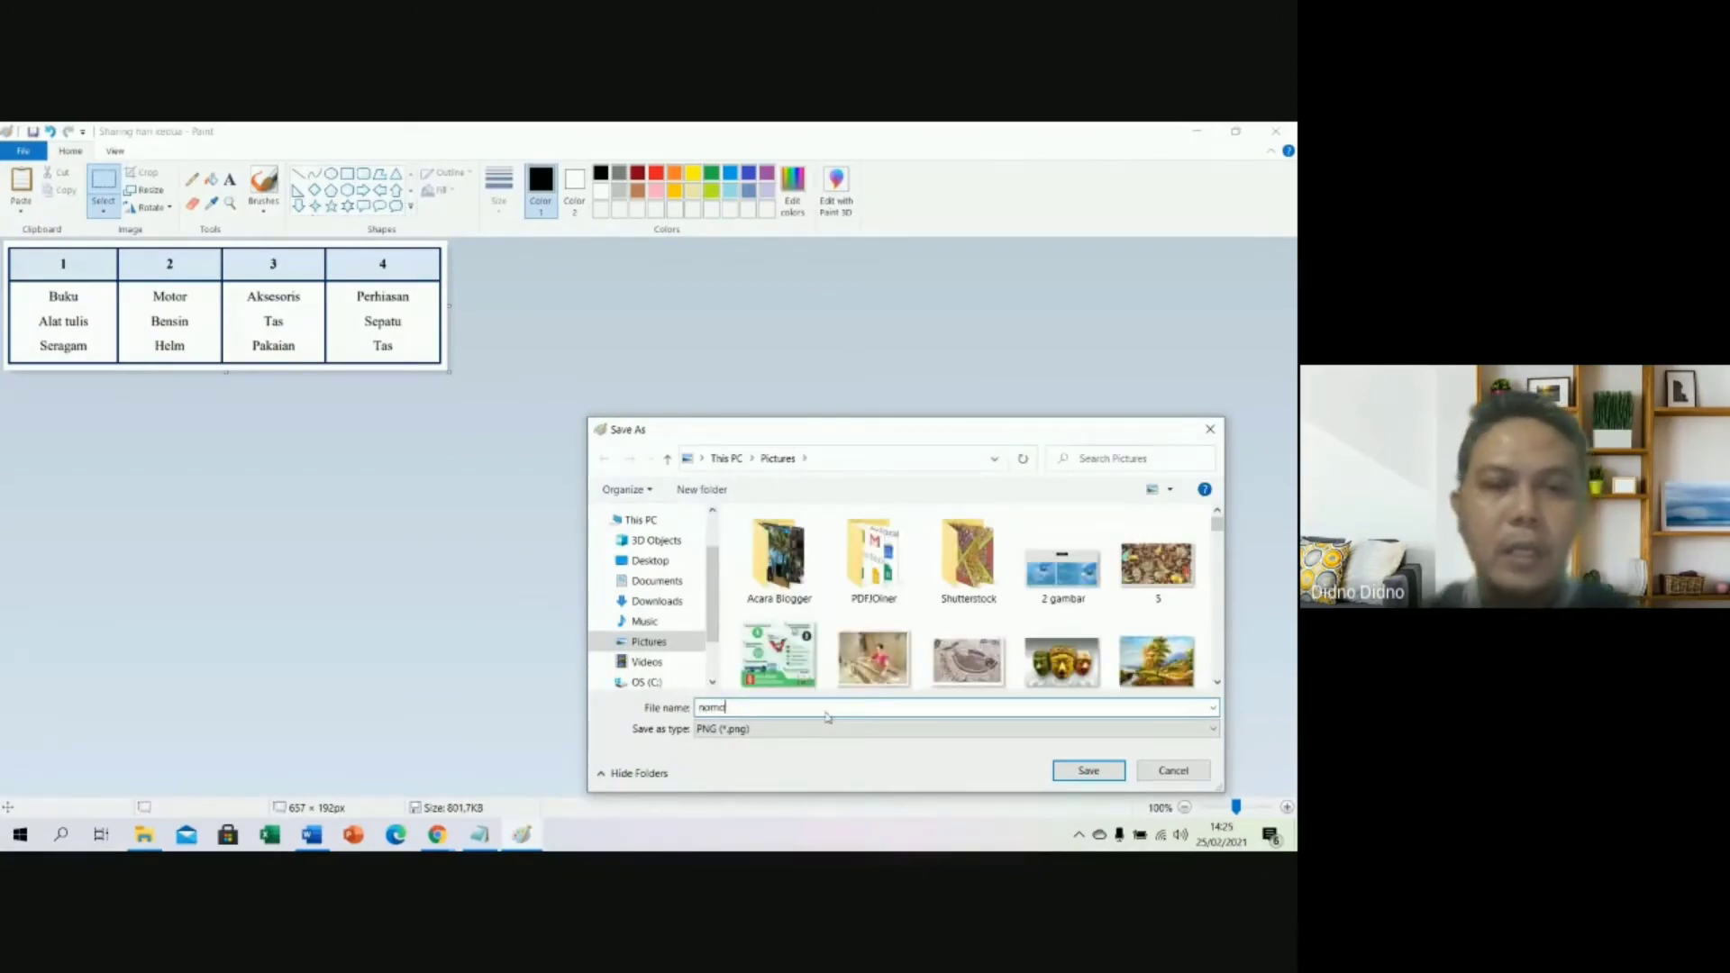
key(BackSpace)
key(BackSpace)
key(BackSpace)
text(2)
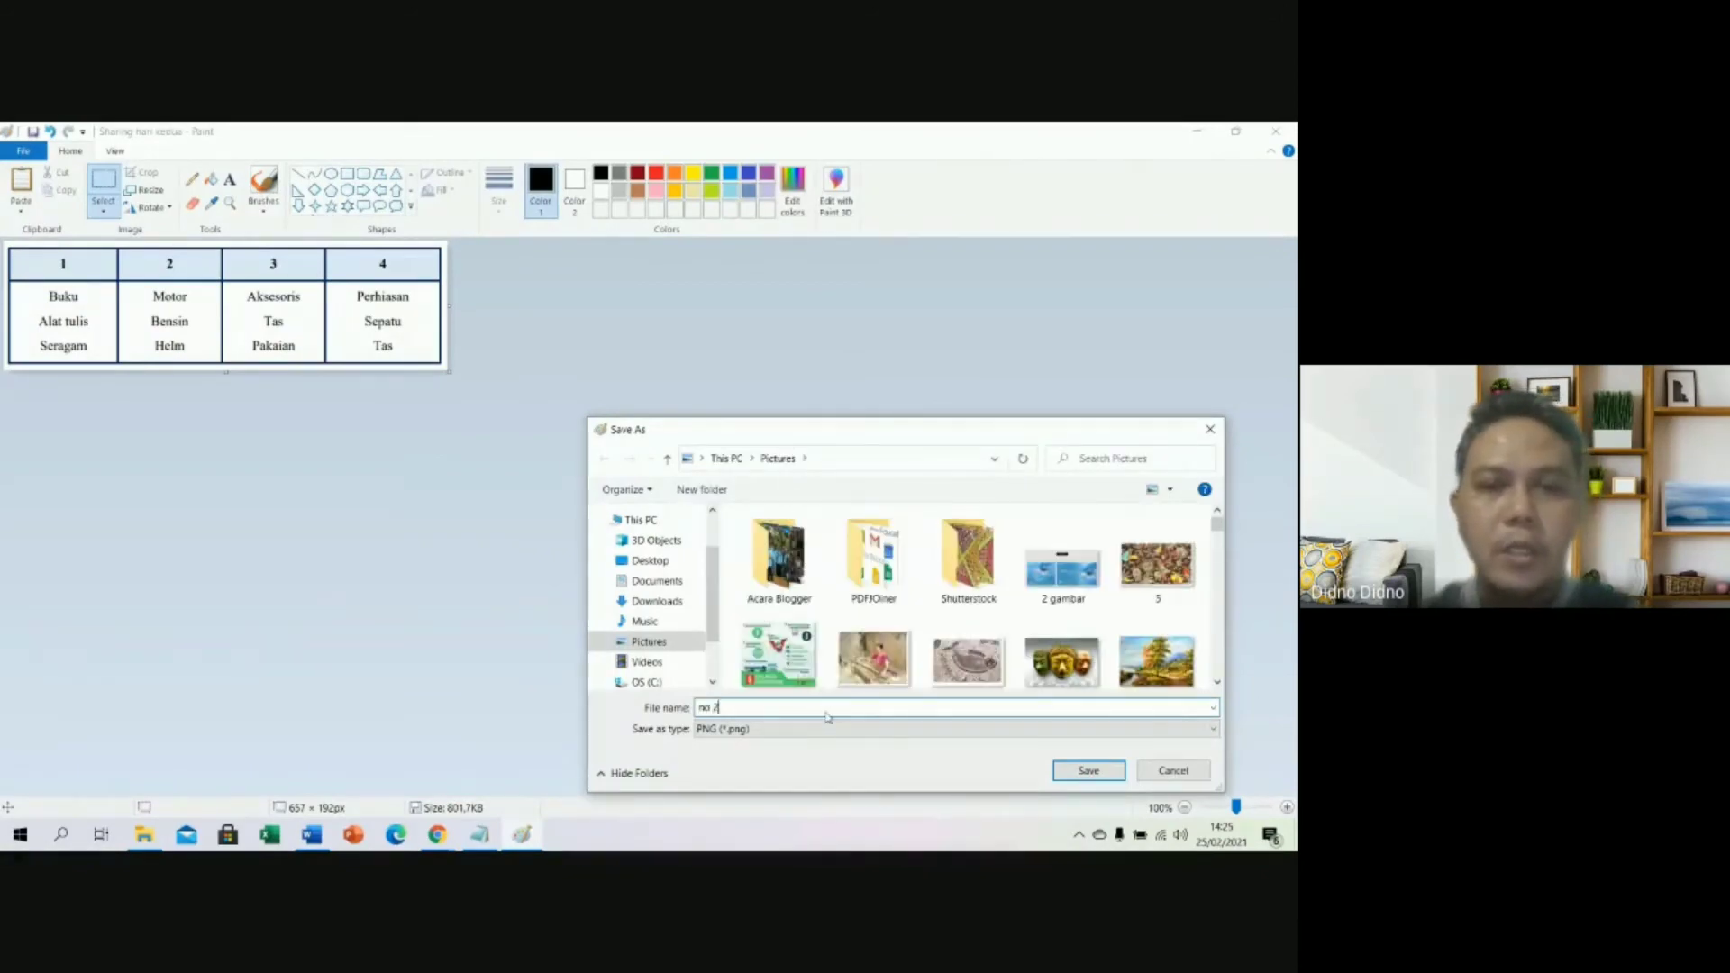
click(1093, 771)
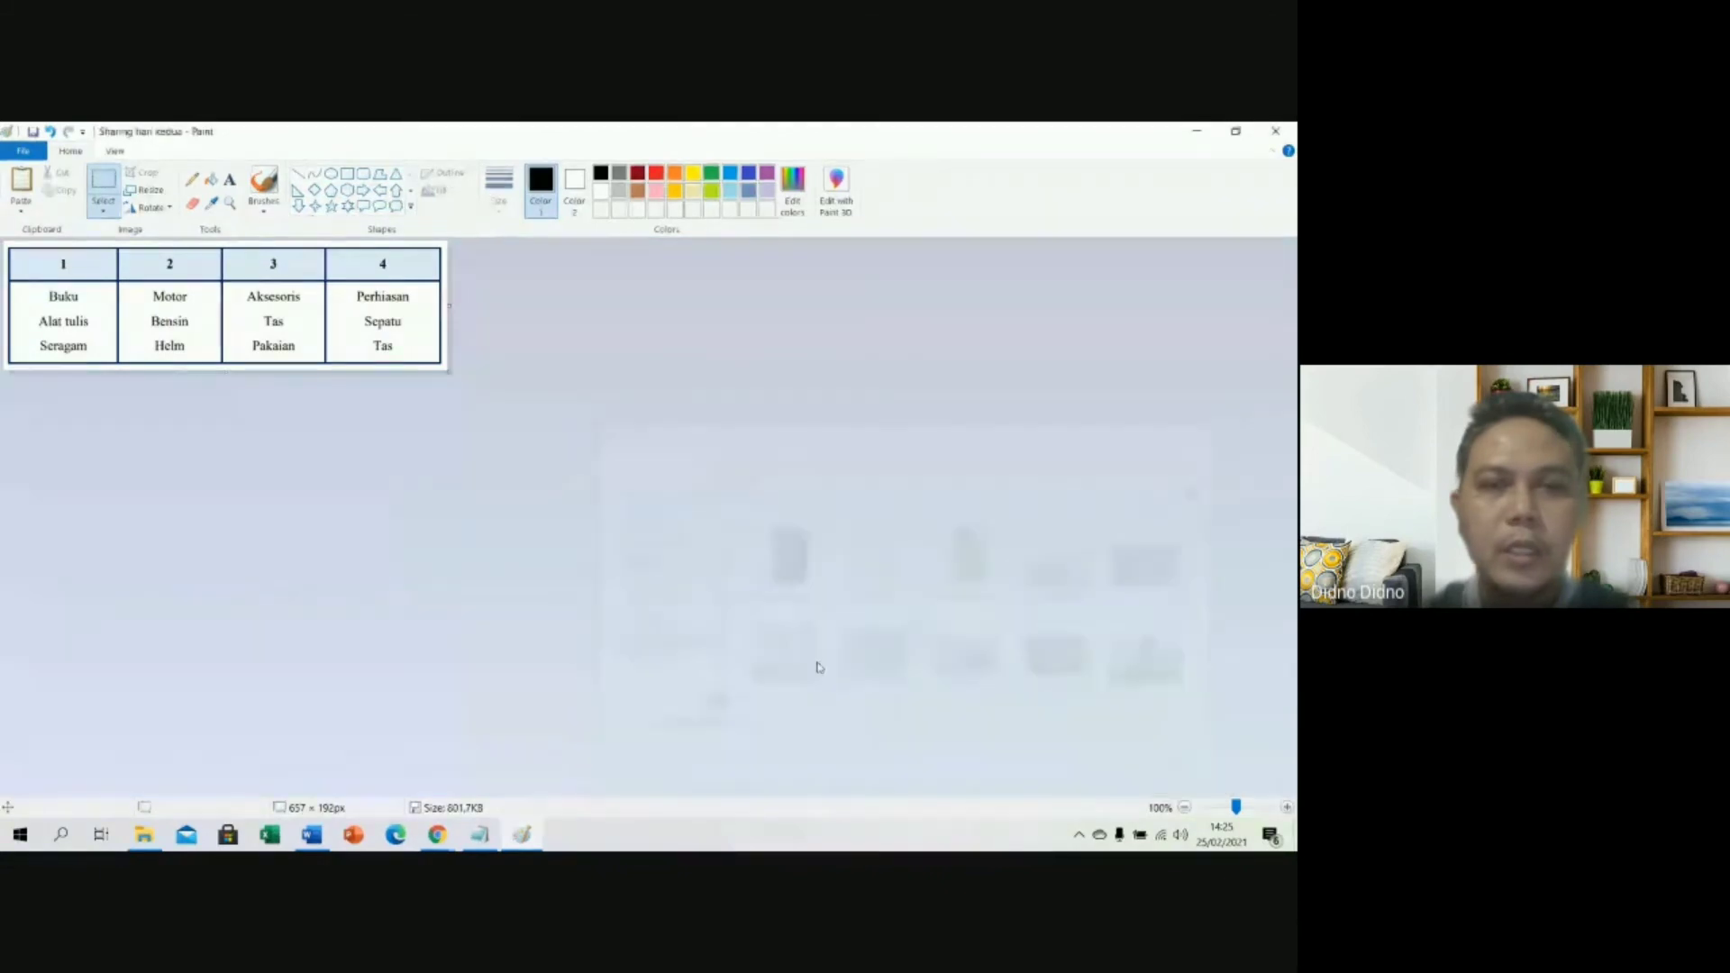
Upload the saved no 2.png table picture into the 'Perhatikan tabel berikut!' question.
click(437, 836)
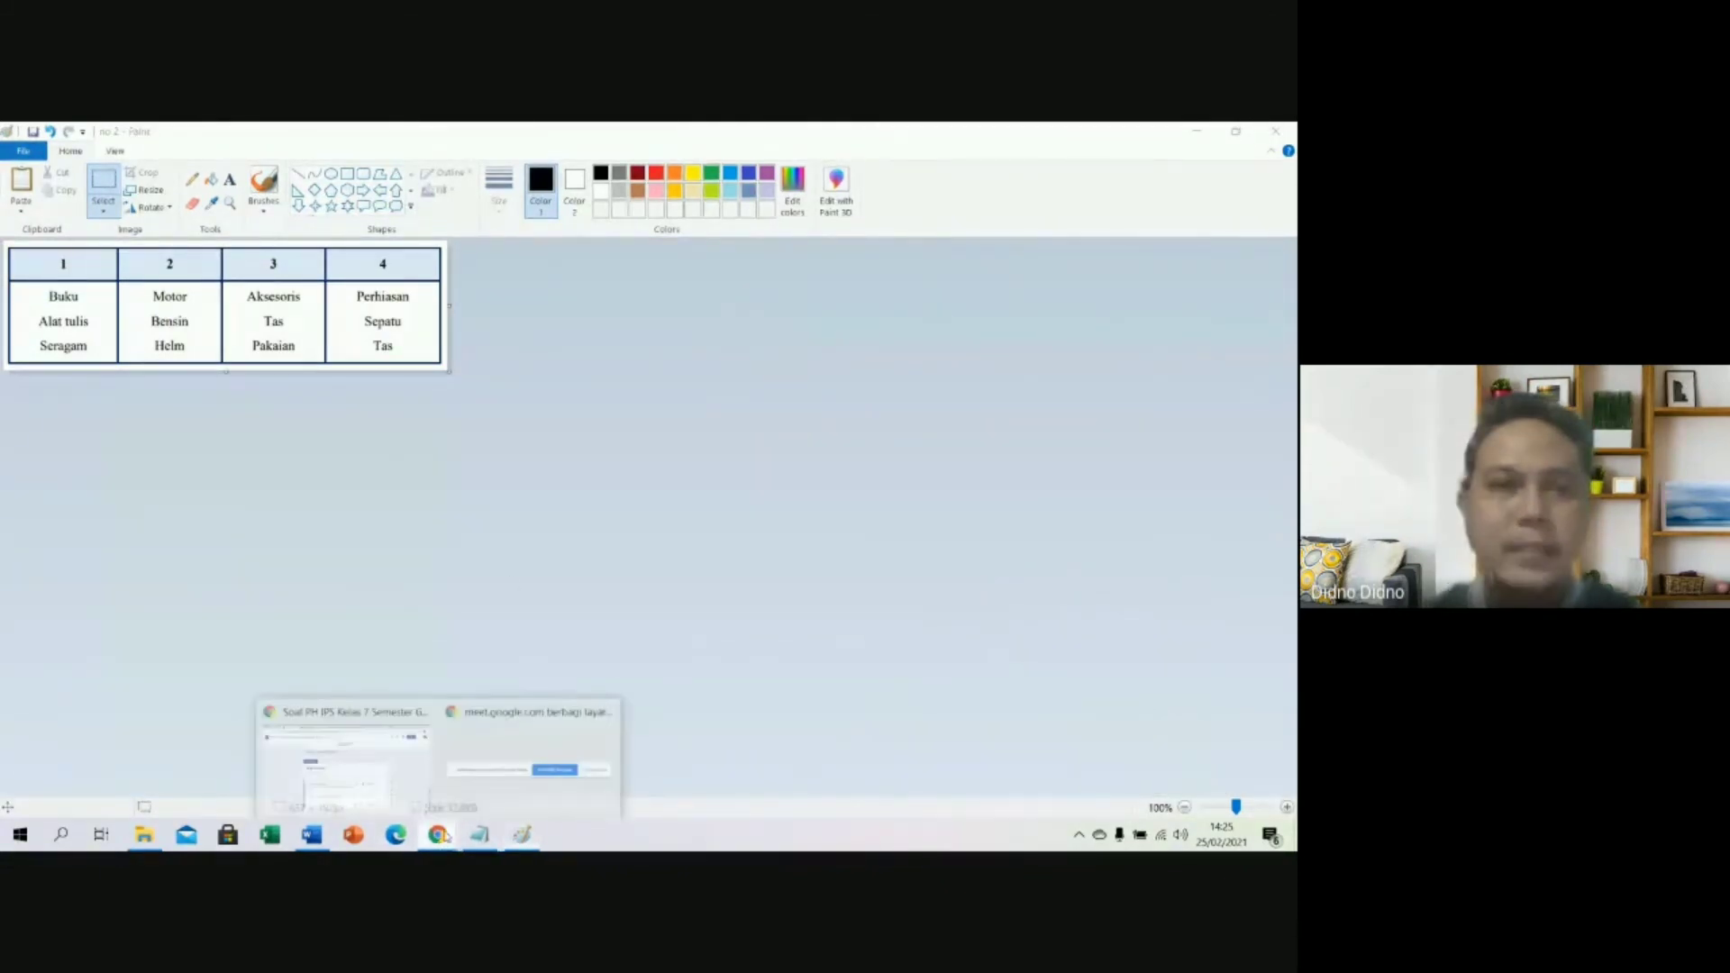
click(389, 777)
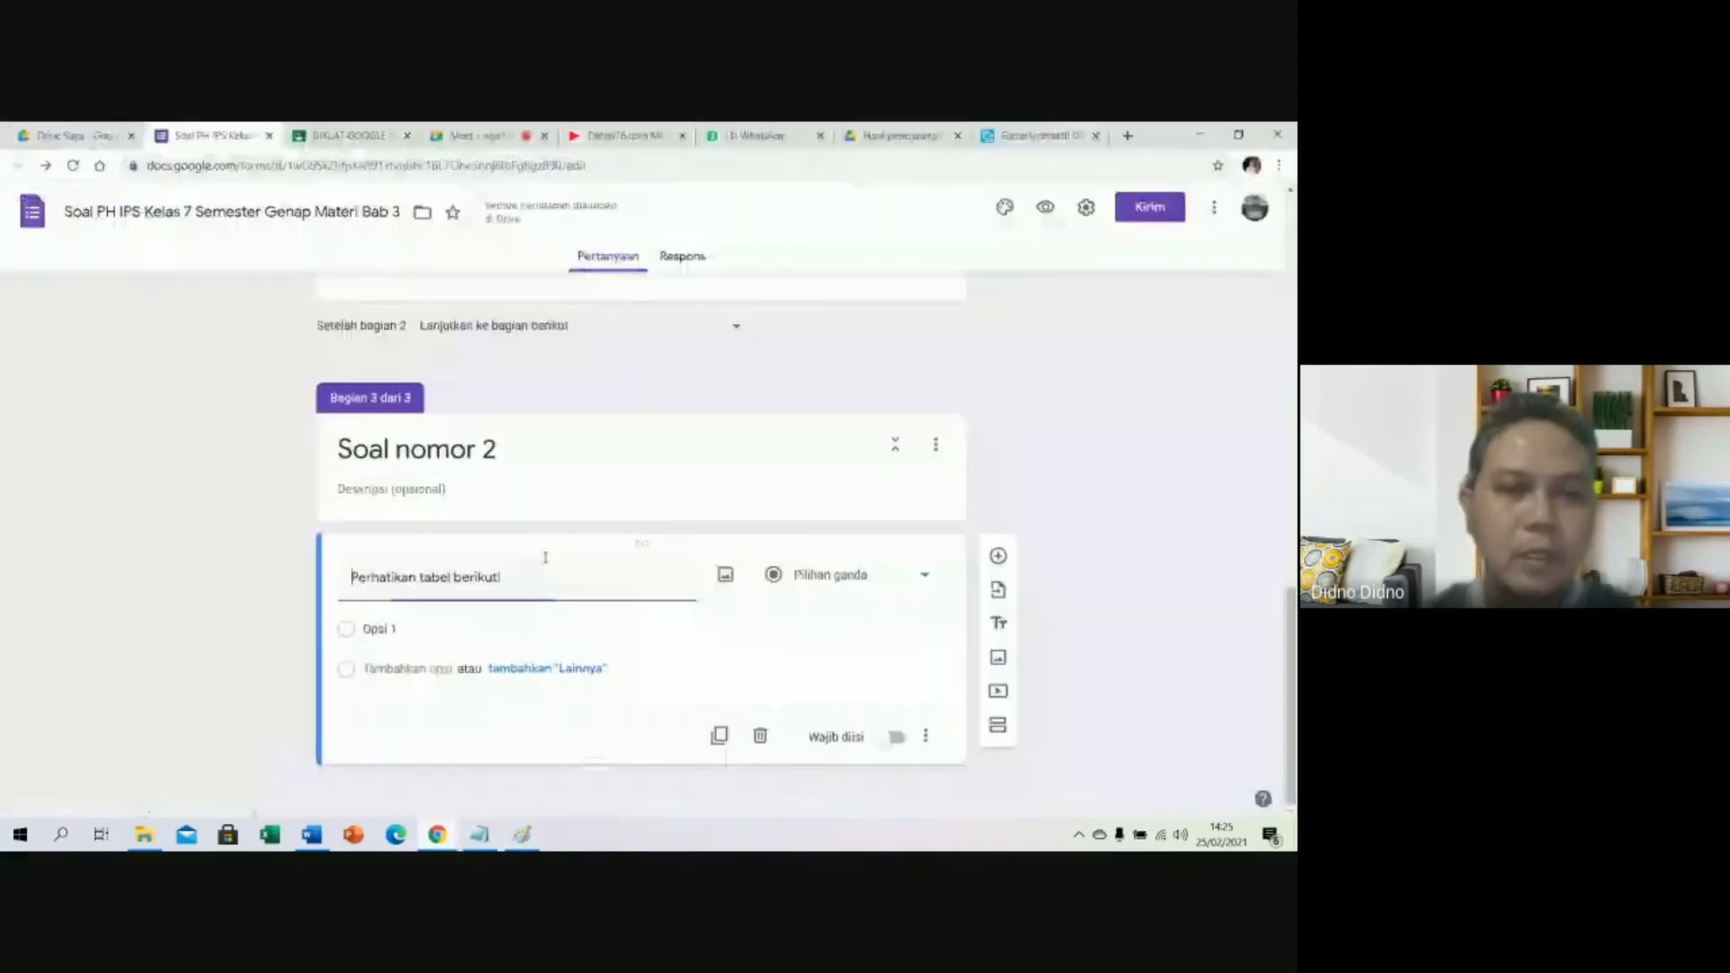
click(724, 577)
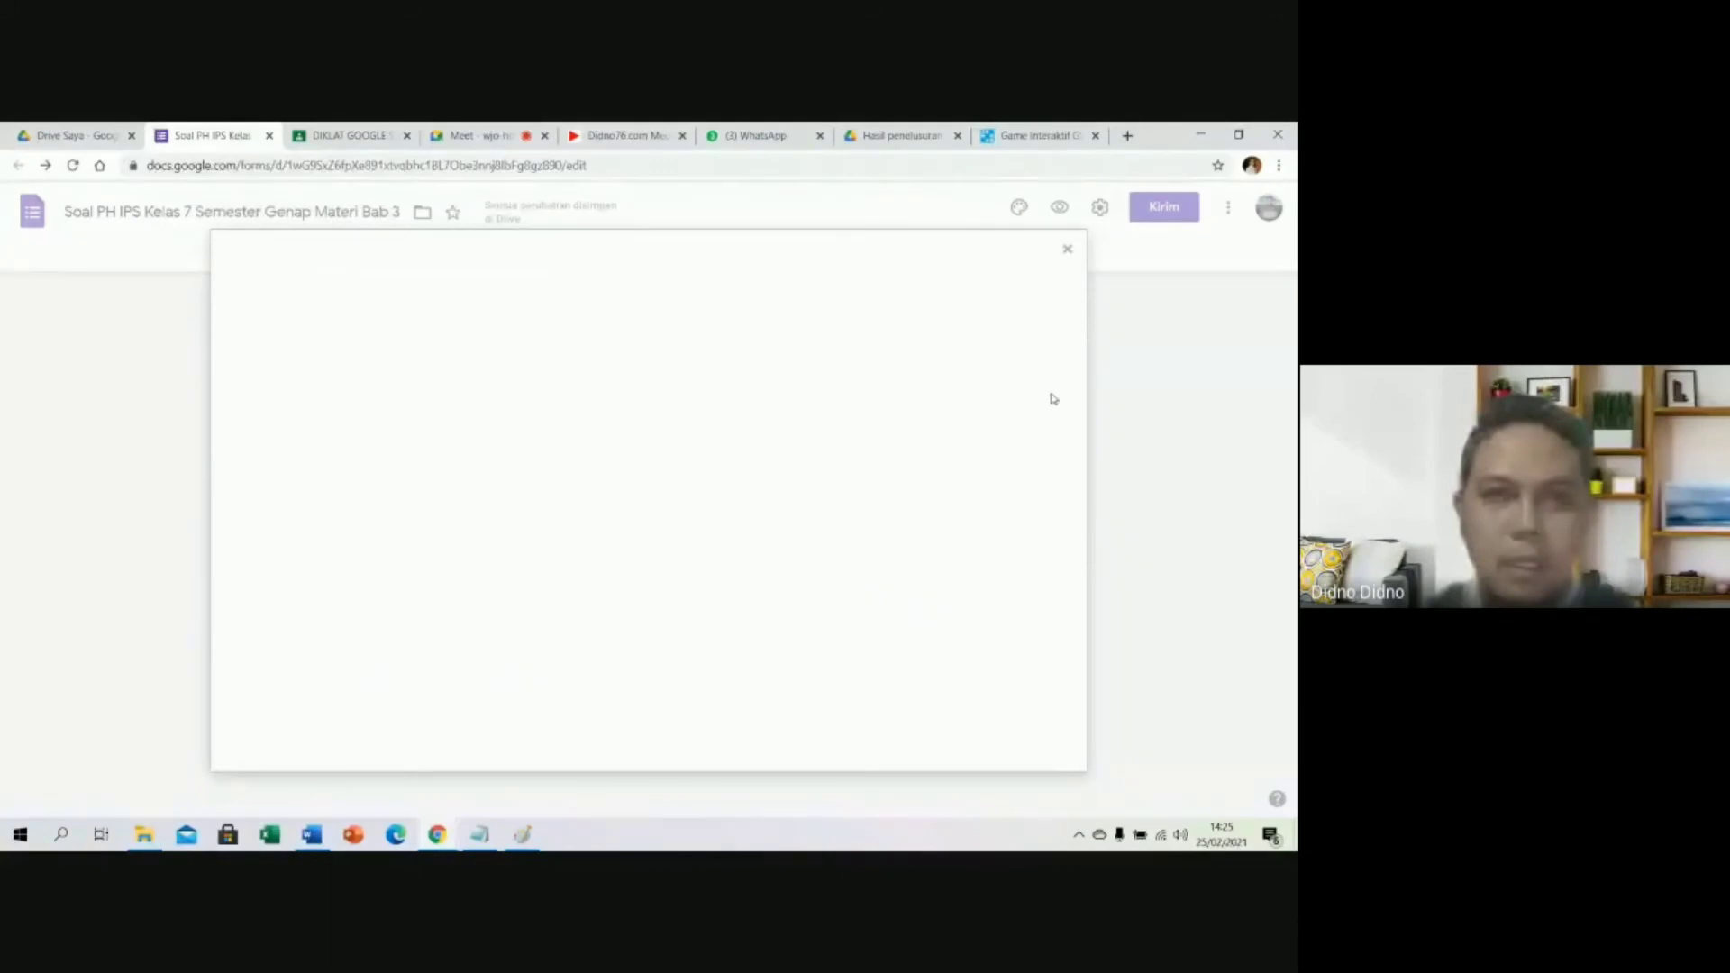
click(1056, 261)
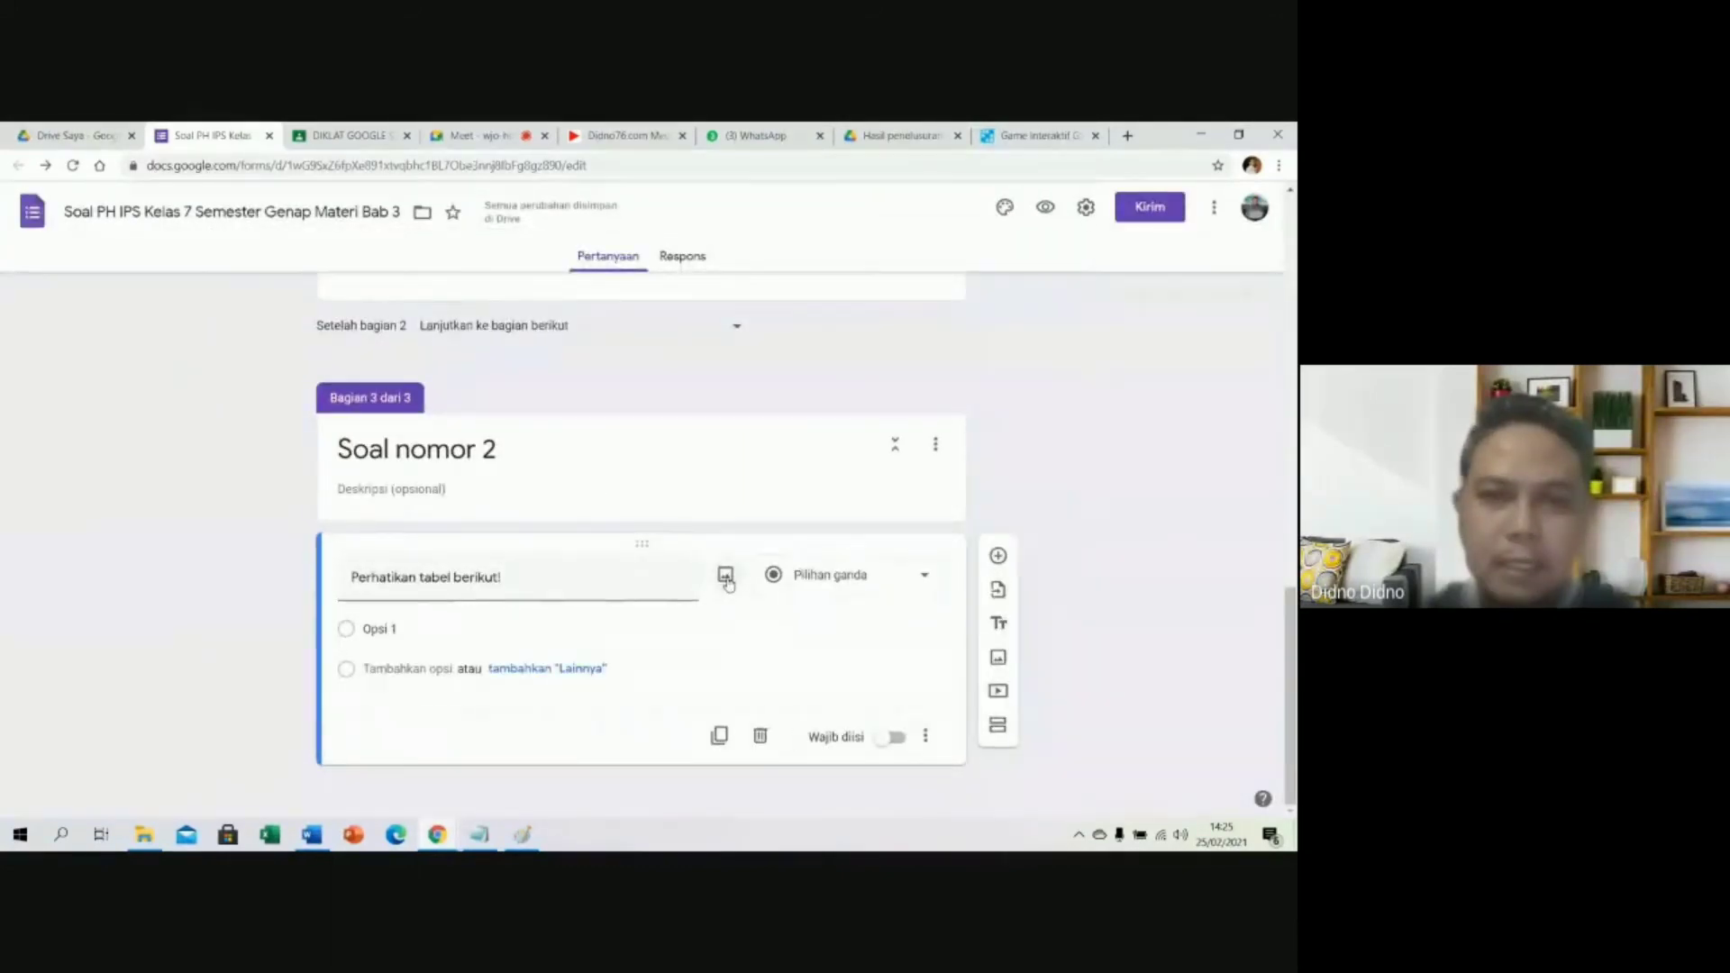
click(725, 577)
click(654, 614)
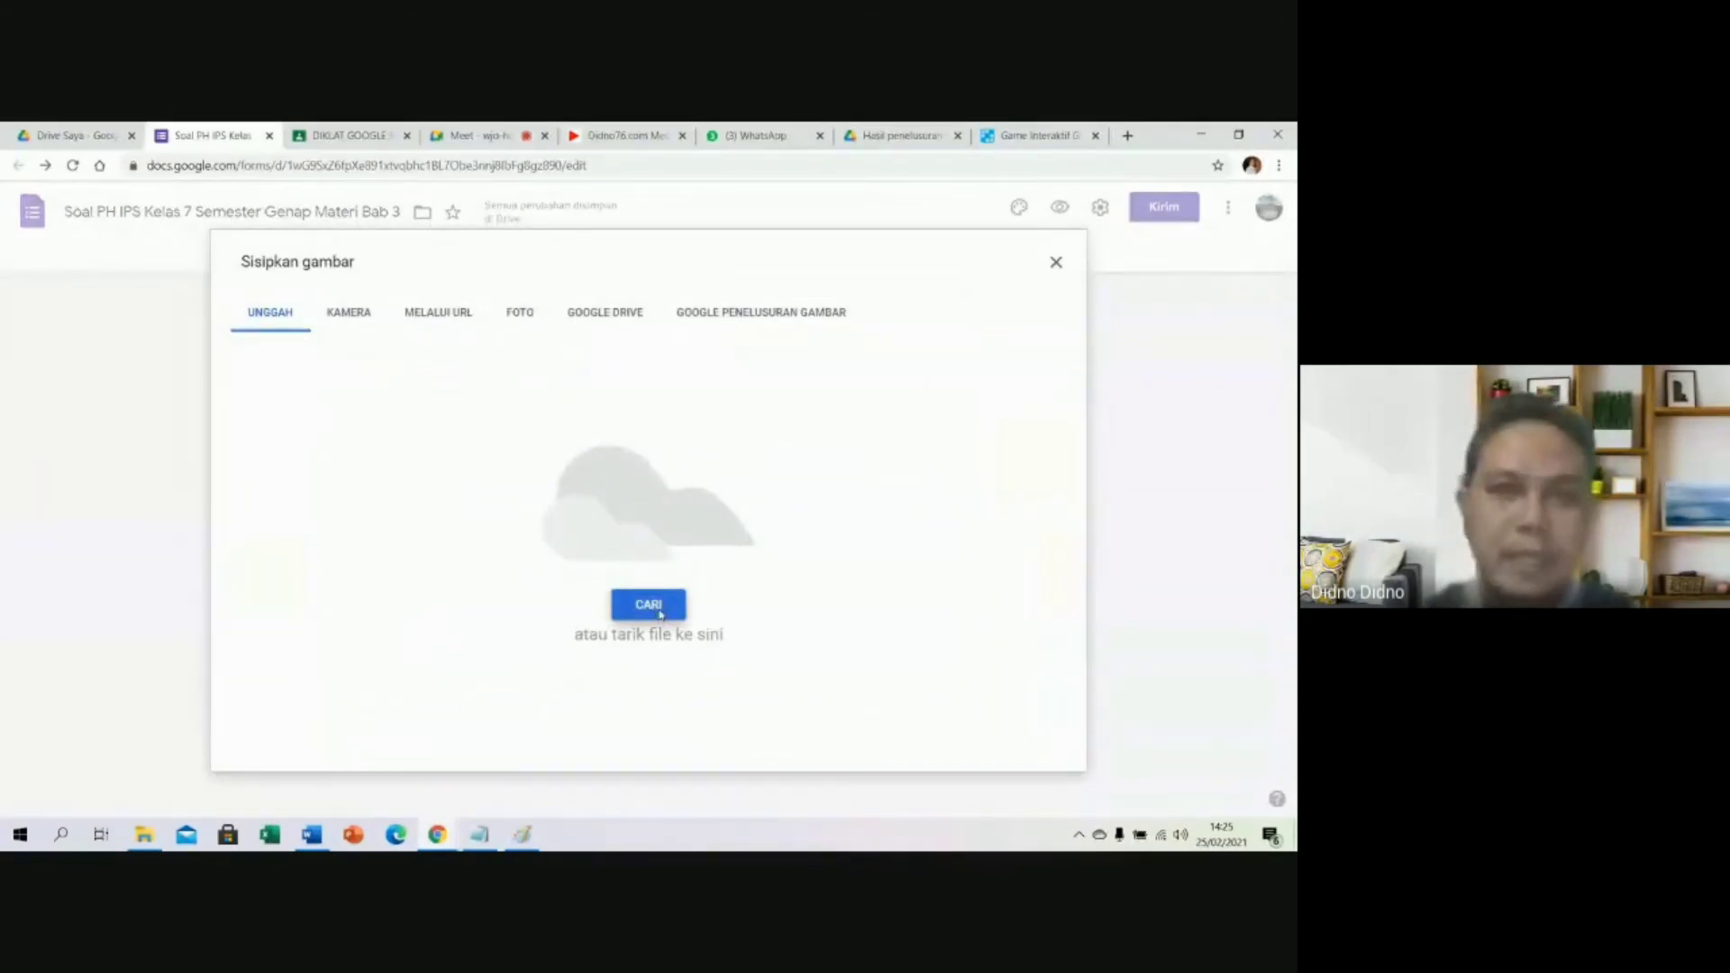
click(855, 562)
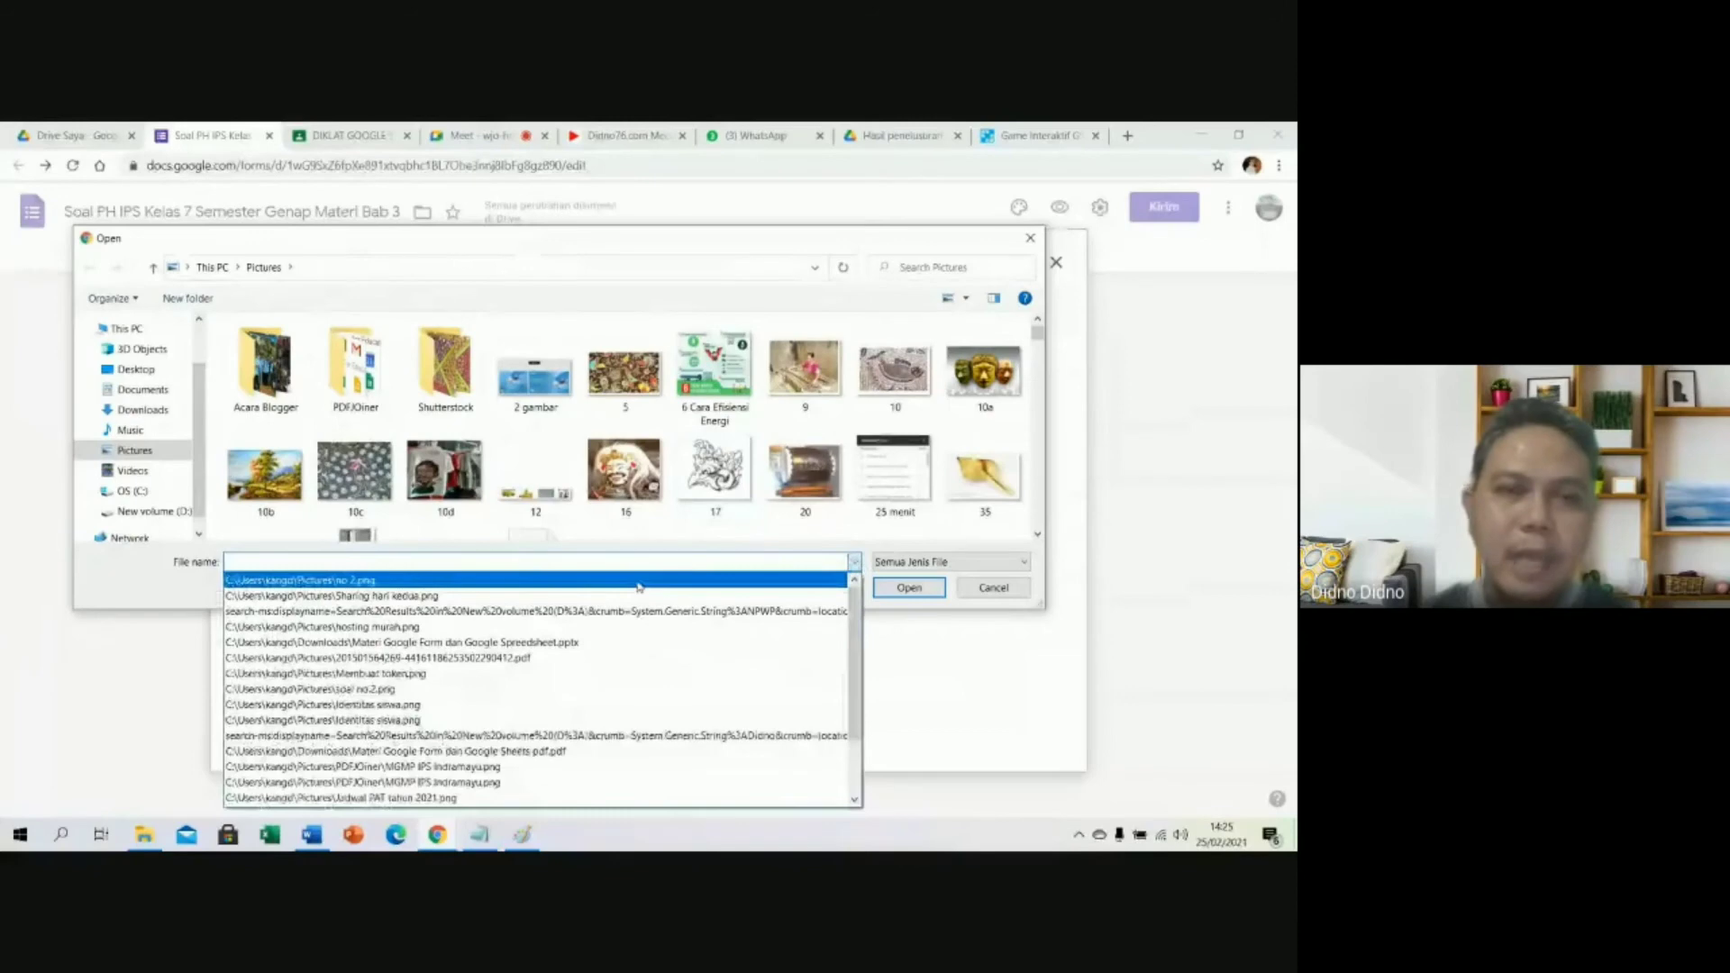
click(639, 580)
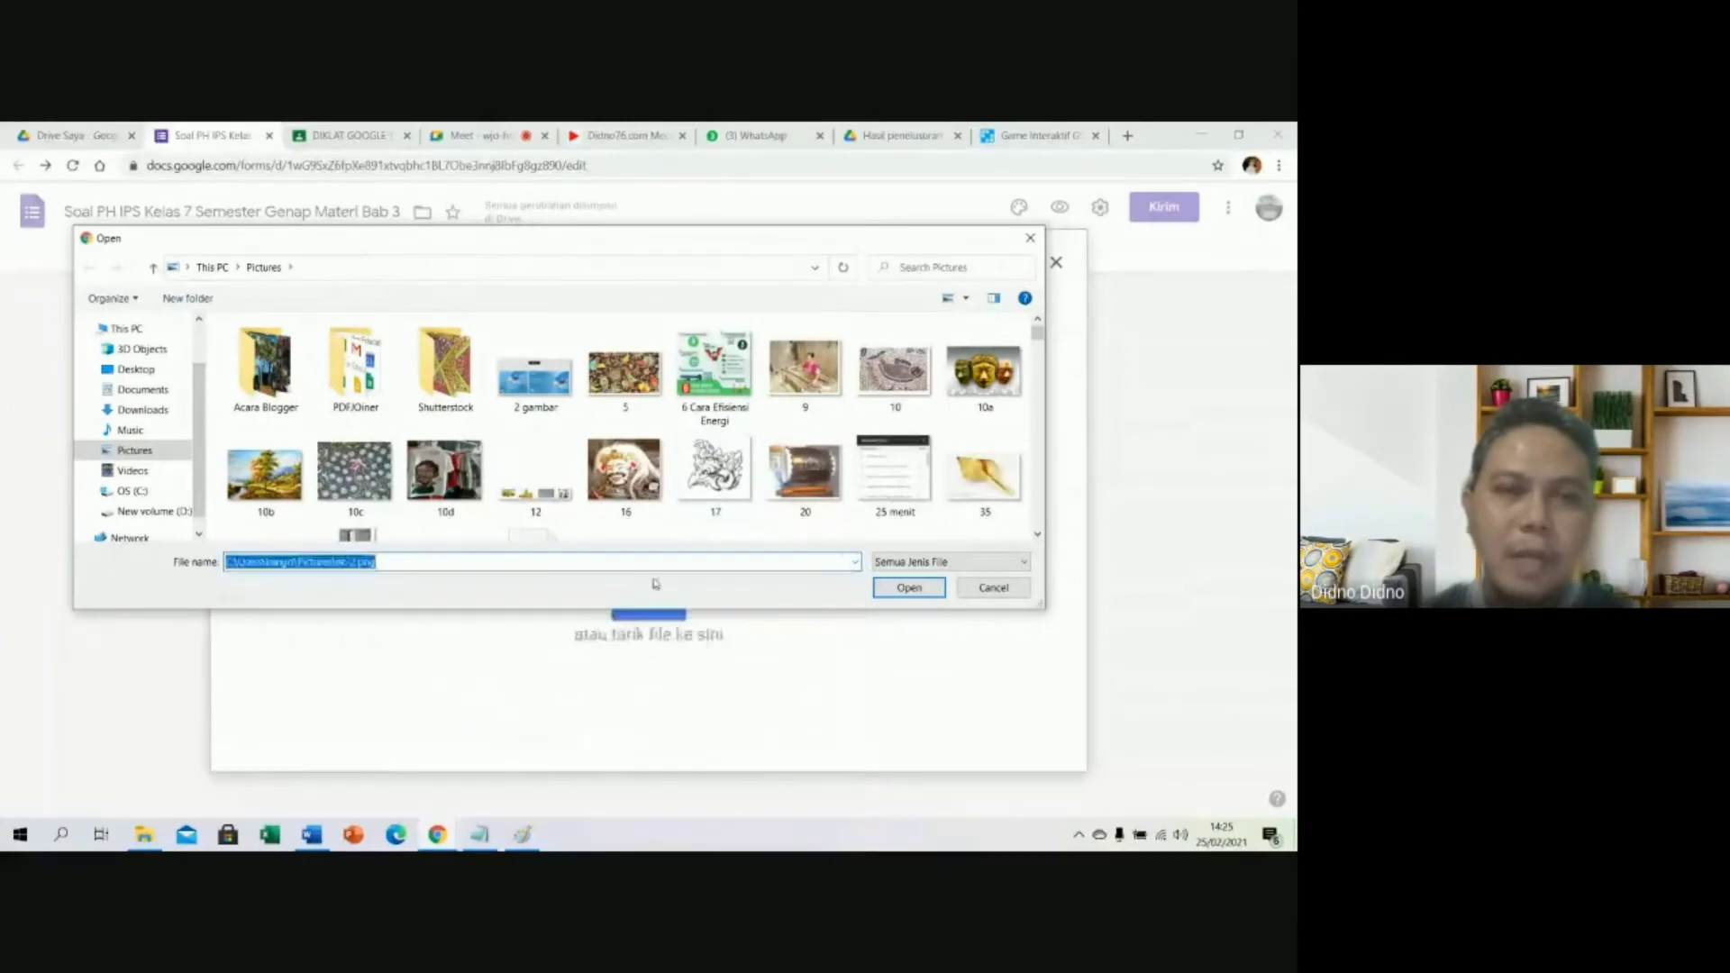
click(909, 588)
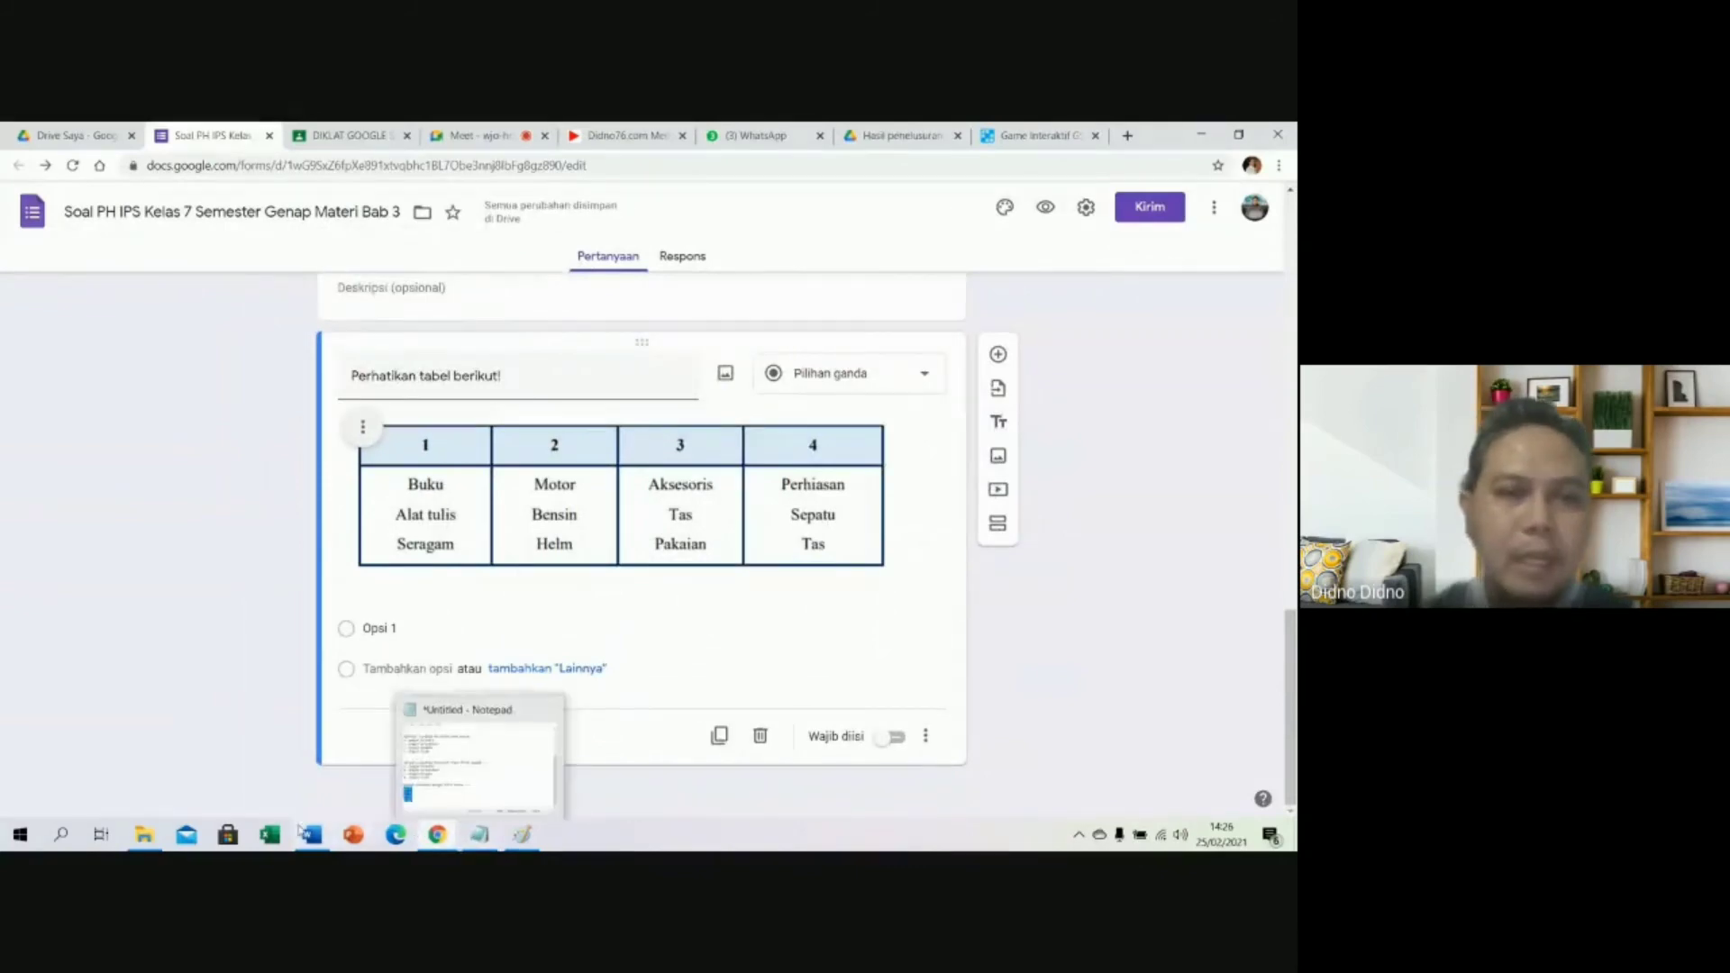
Caption the table image with 'Kebutuhan primer bagi seorang pelajar ditunjukkan tabel nomor ... .' copied from Word.
click(311, 834)
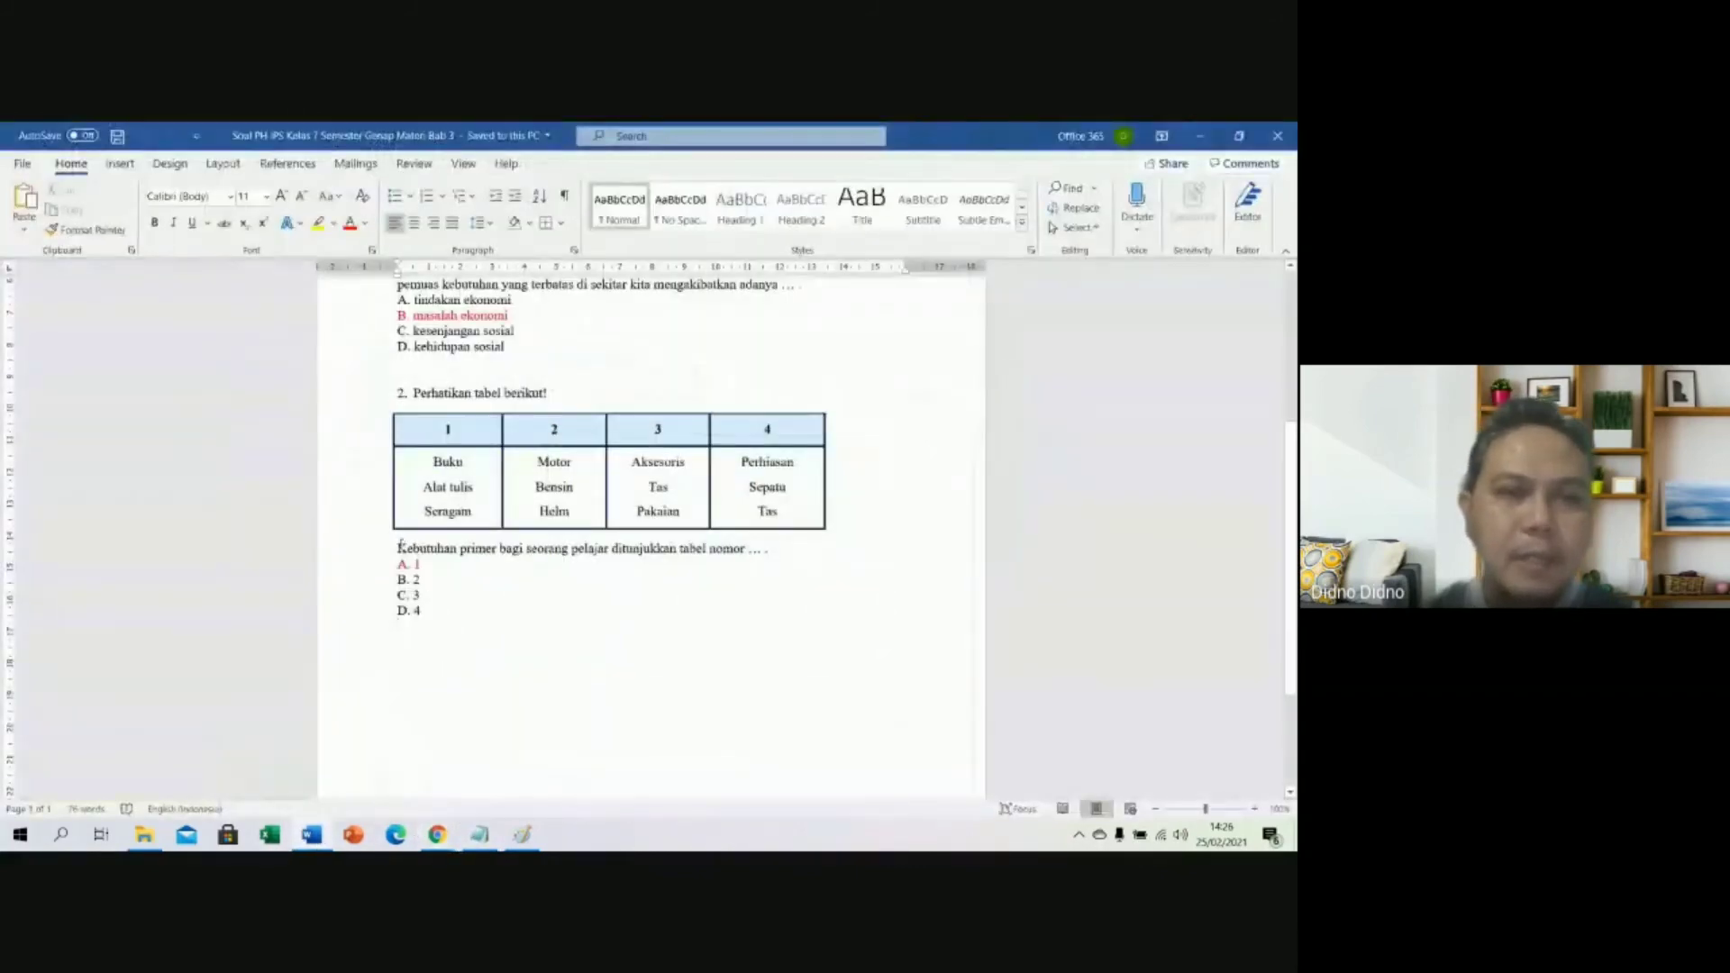
click(399, 546)
triple_click(784, 554)
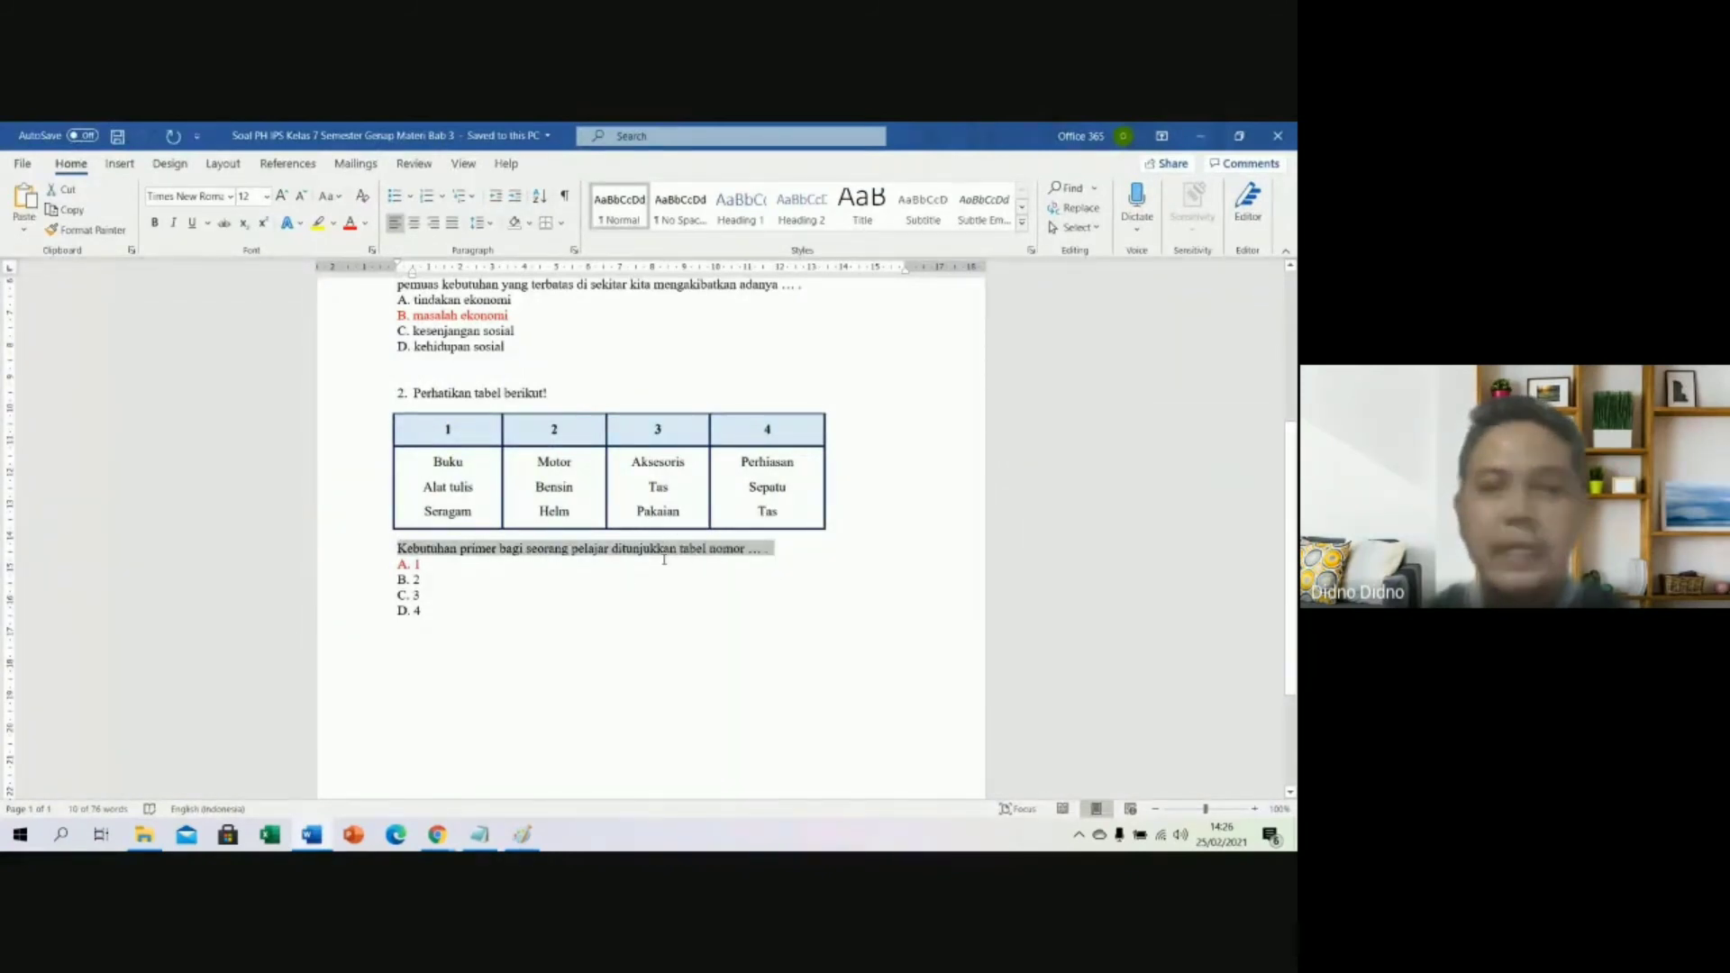
click(437, 834)
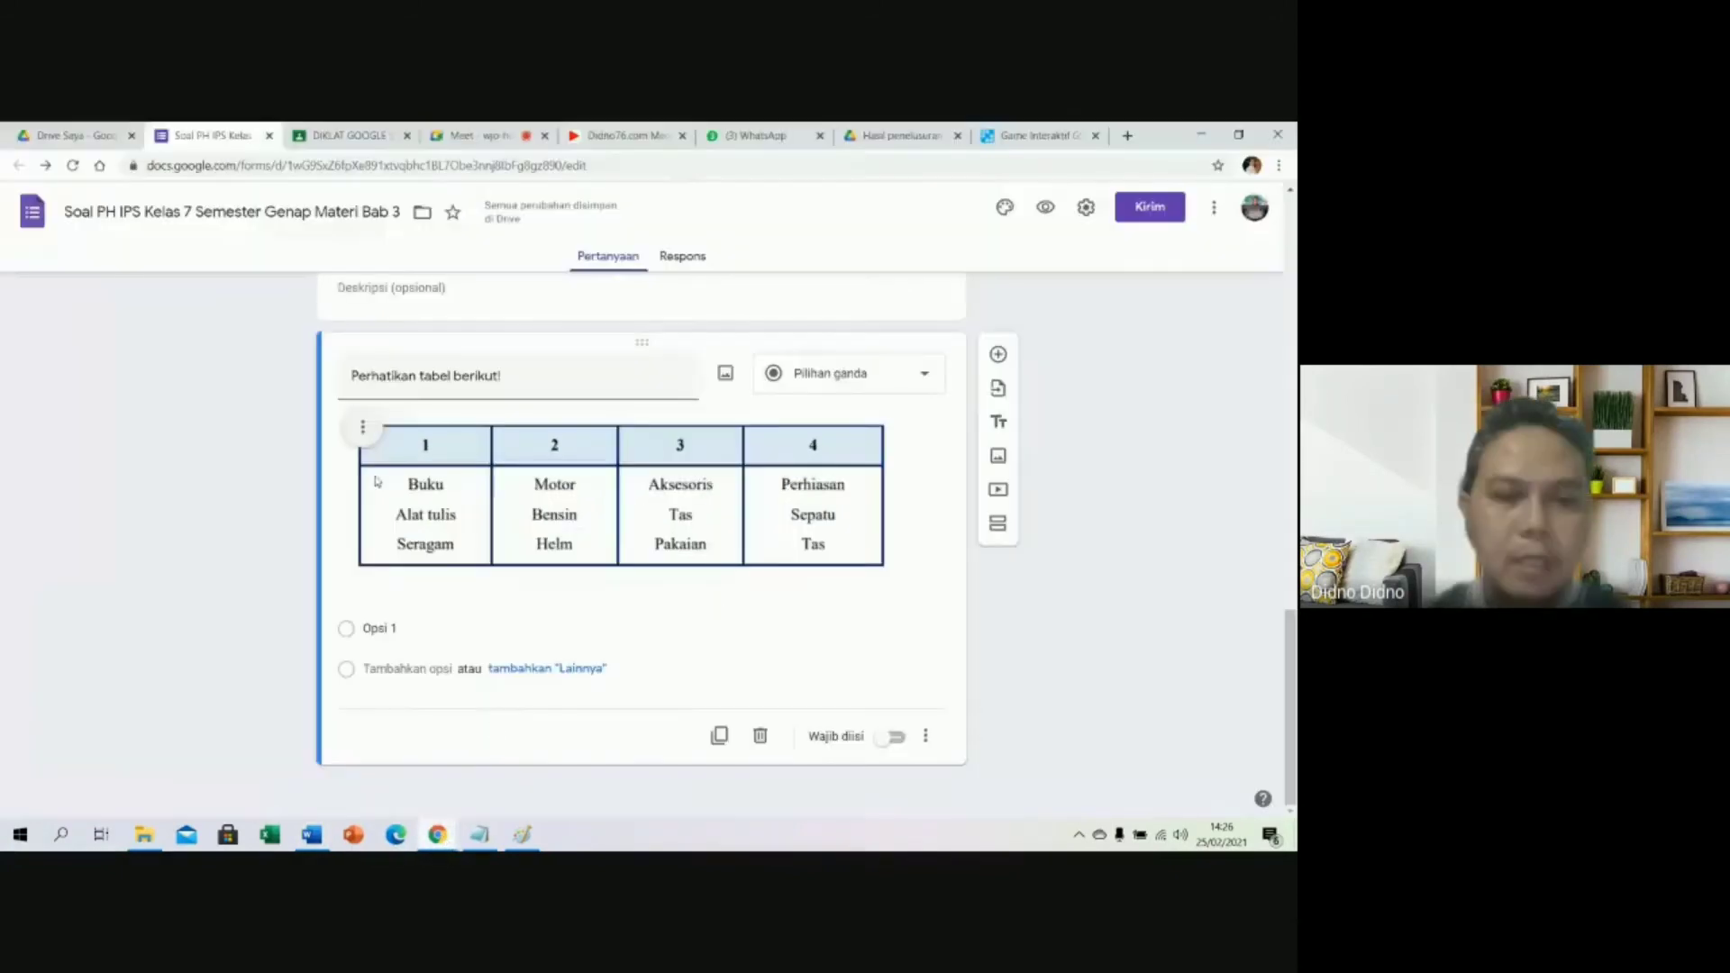
click(363, 428)
click(135, 331)
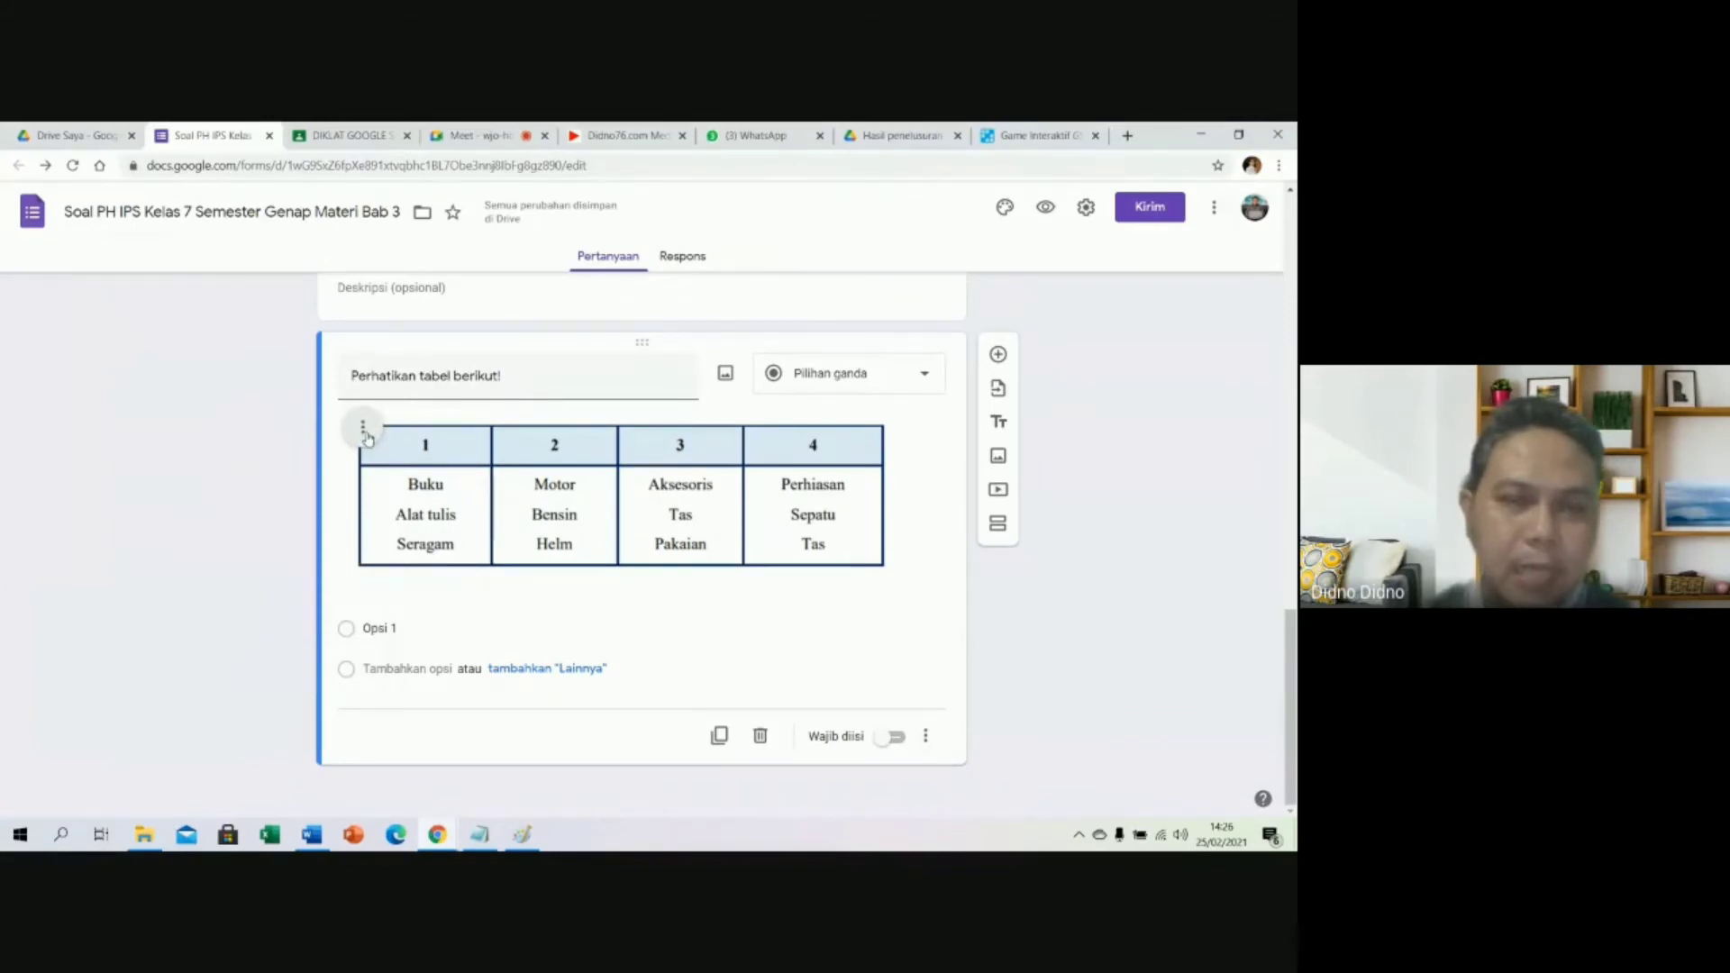
click(364, 431)
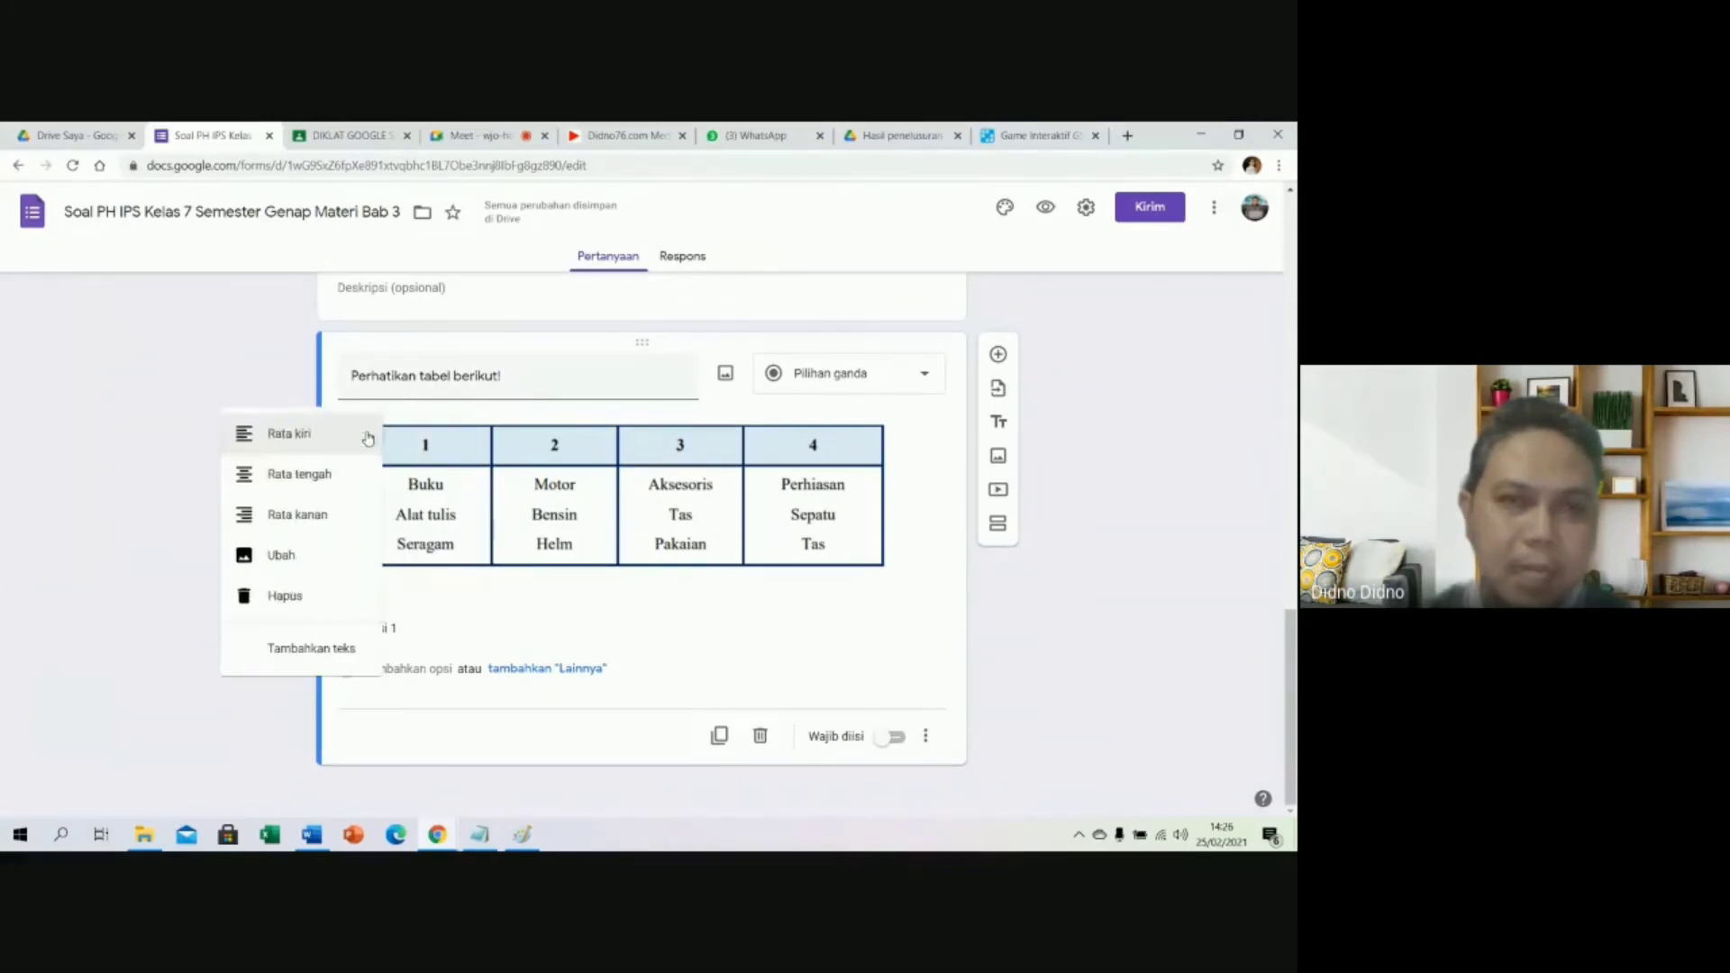
click(317, 647)
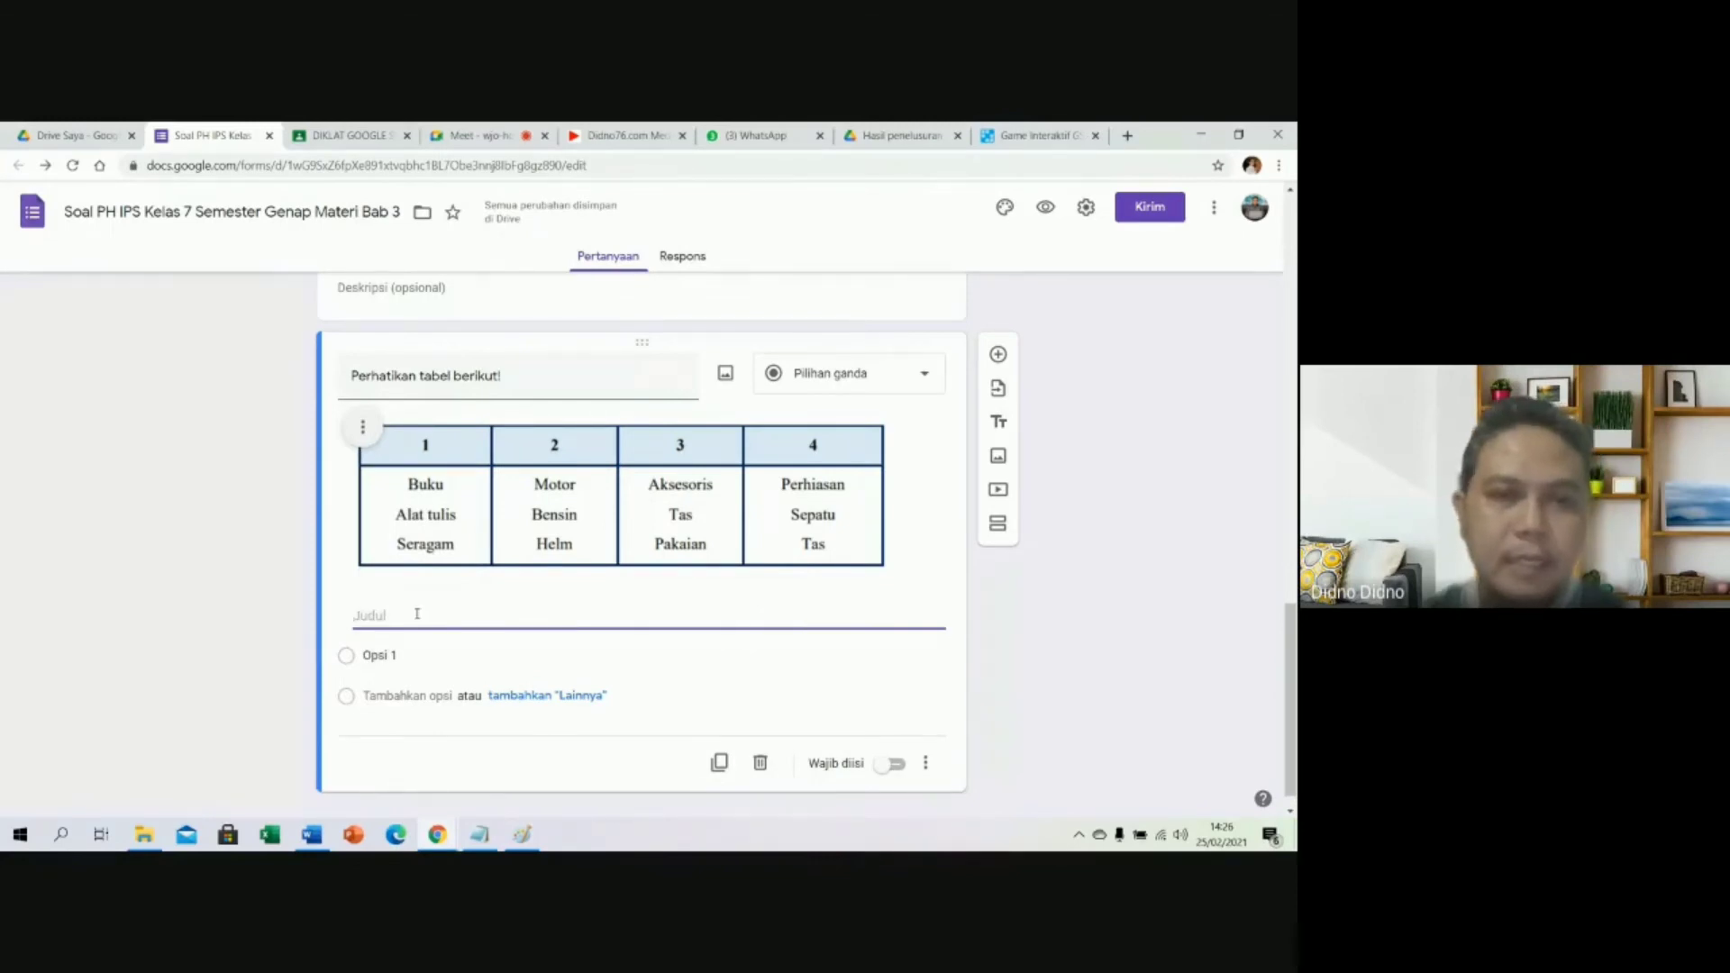
text(Kebutuhan primer bagi seorang pelajar ditunjukkan tabel nomor ... .)
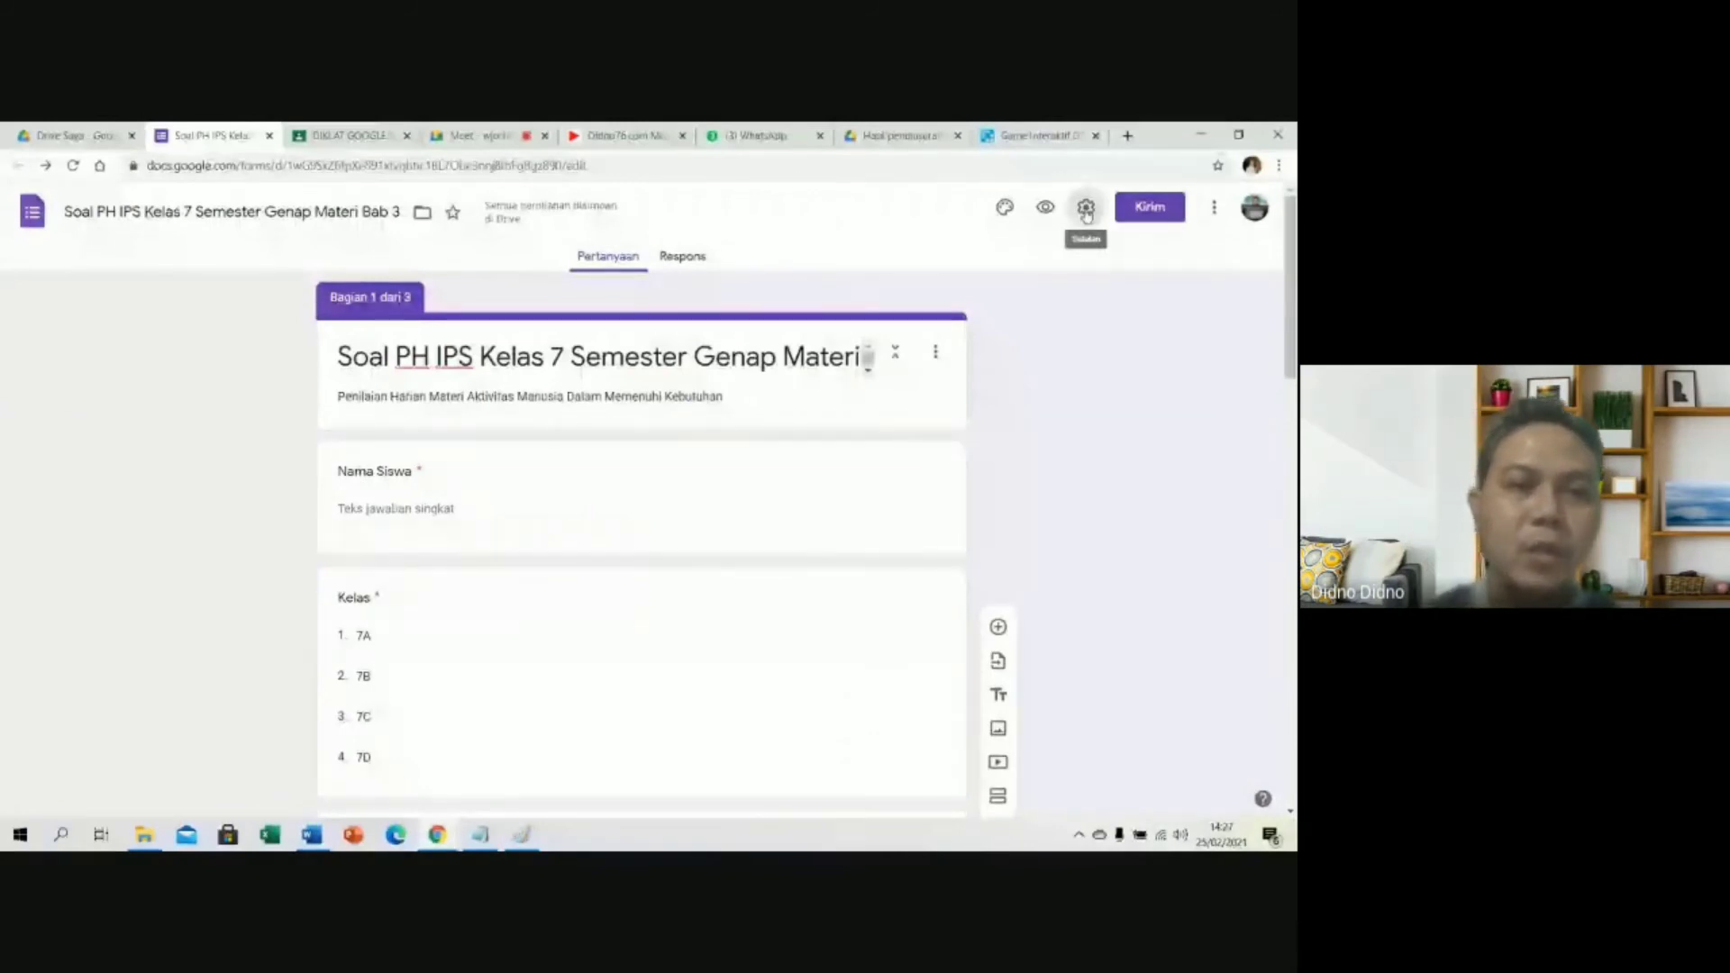
In general settings, remove the ministry-users restriction, leaving email collection and one-response limit off.
click(1086, 211)
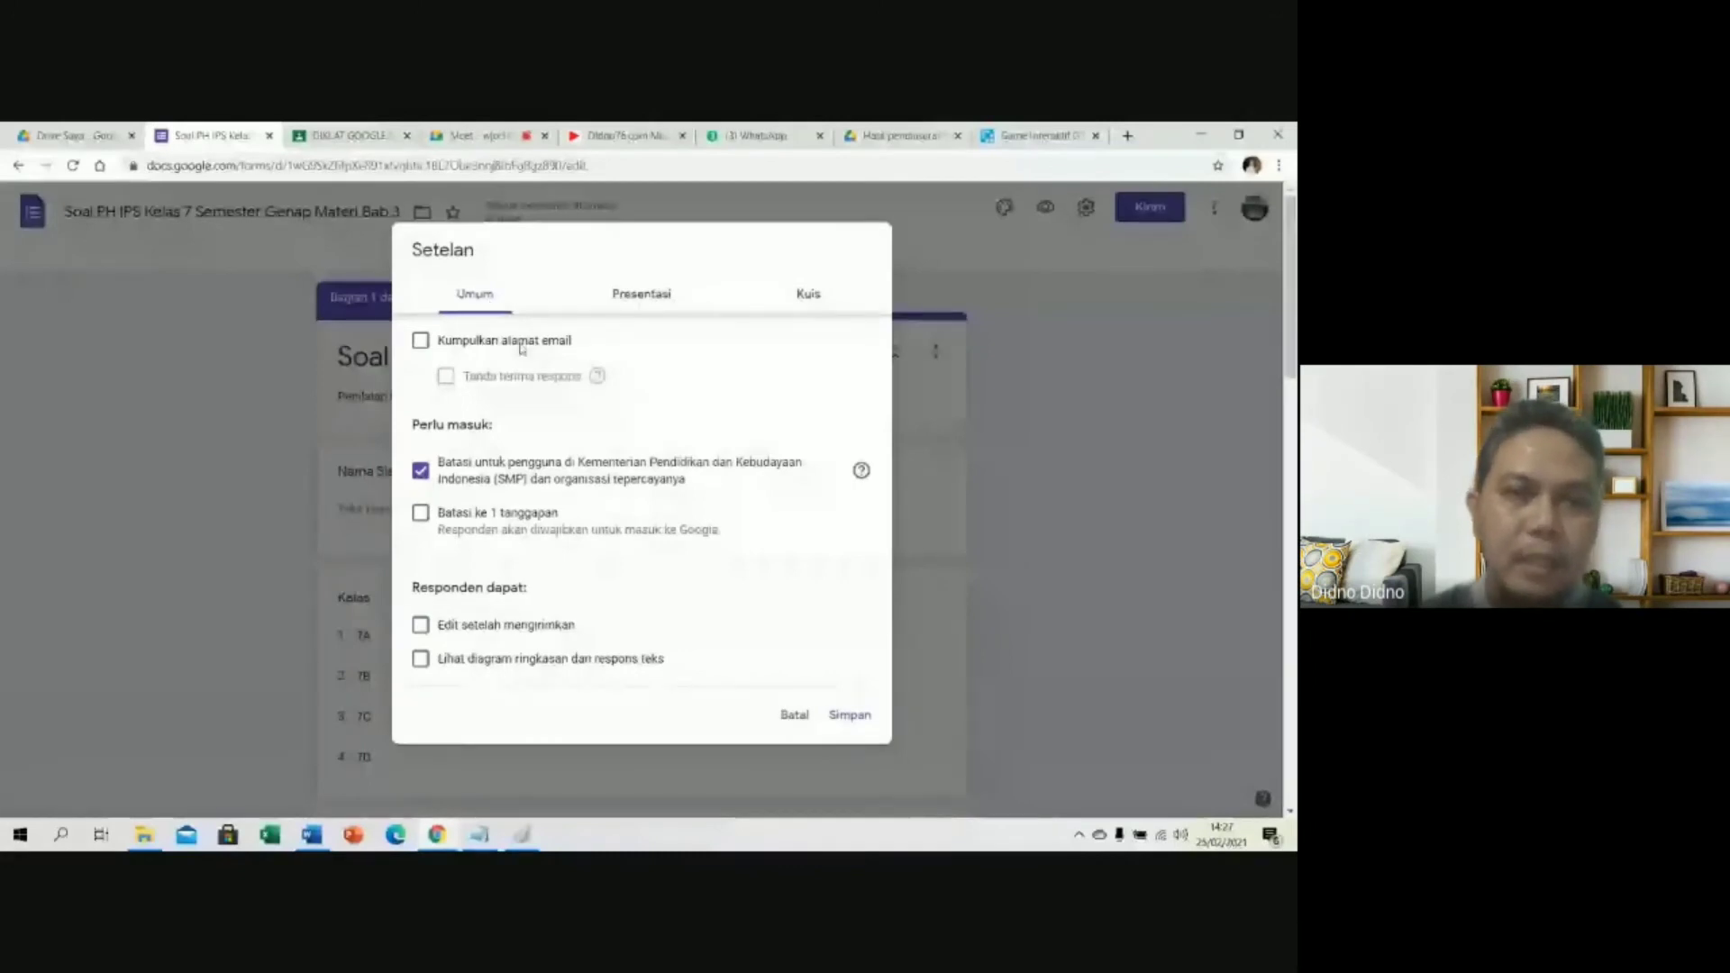
click(421, 341)
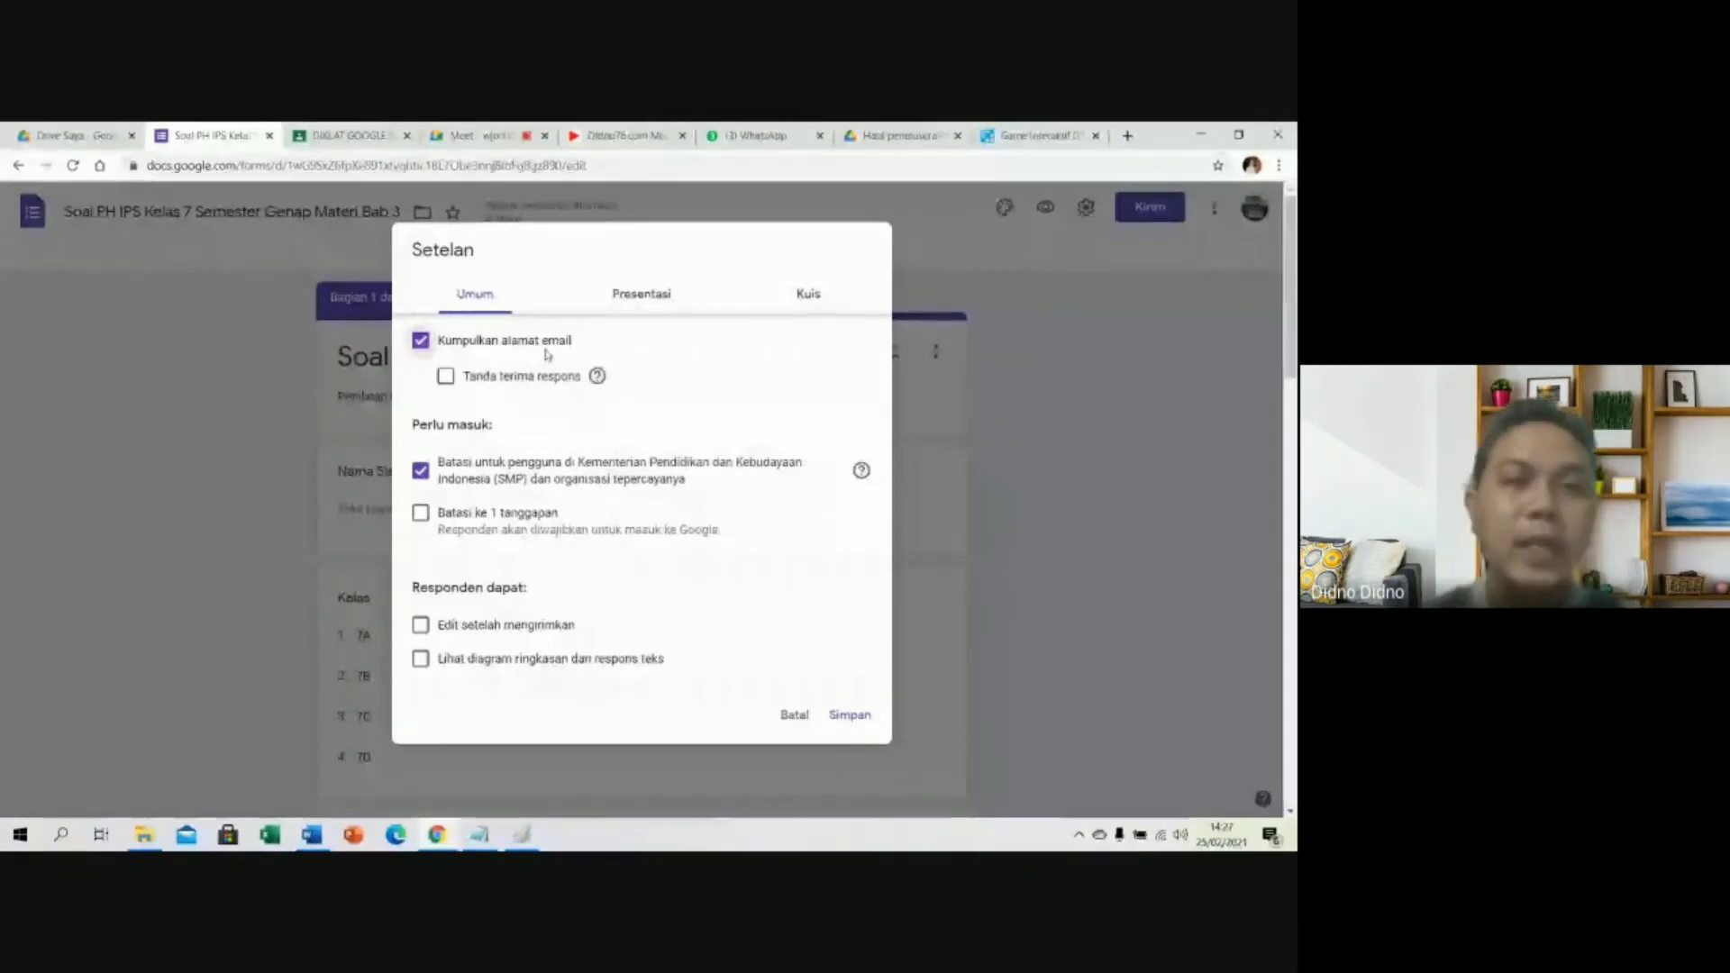
click(420, 341)
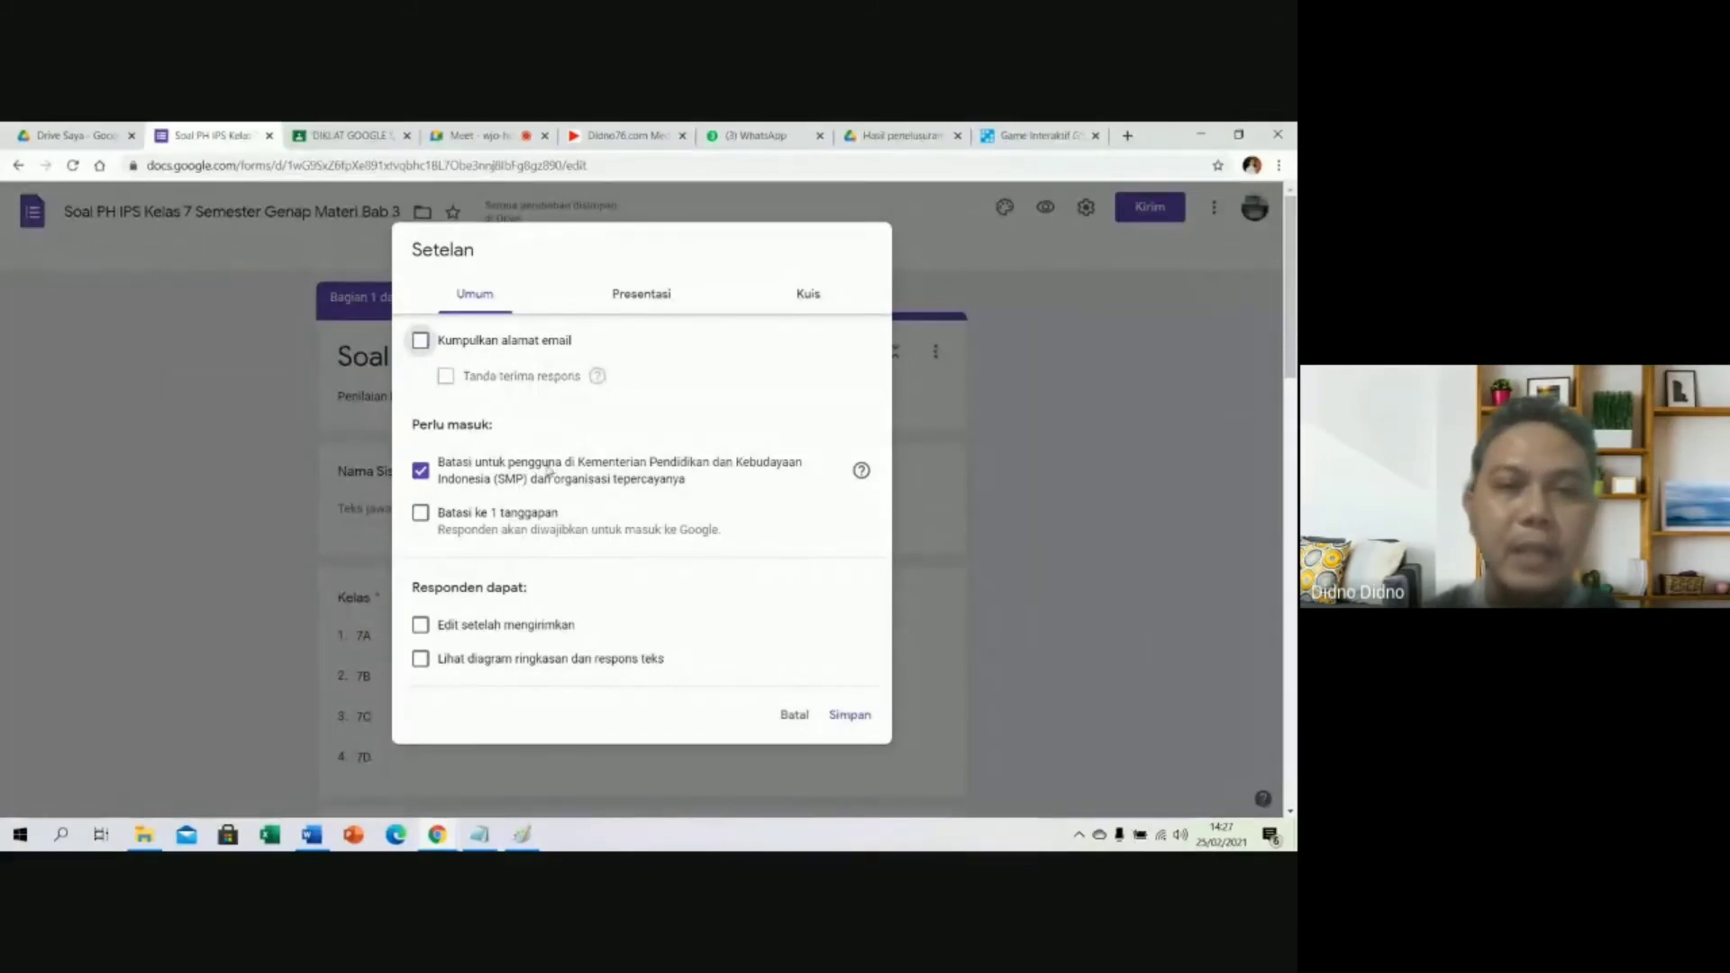
click(421, 471)
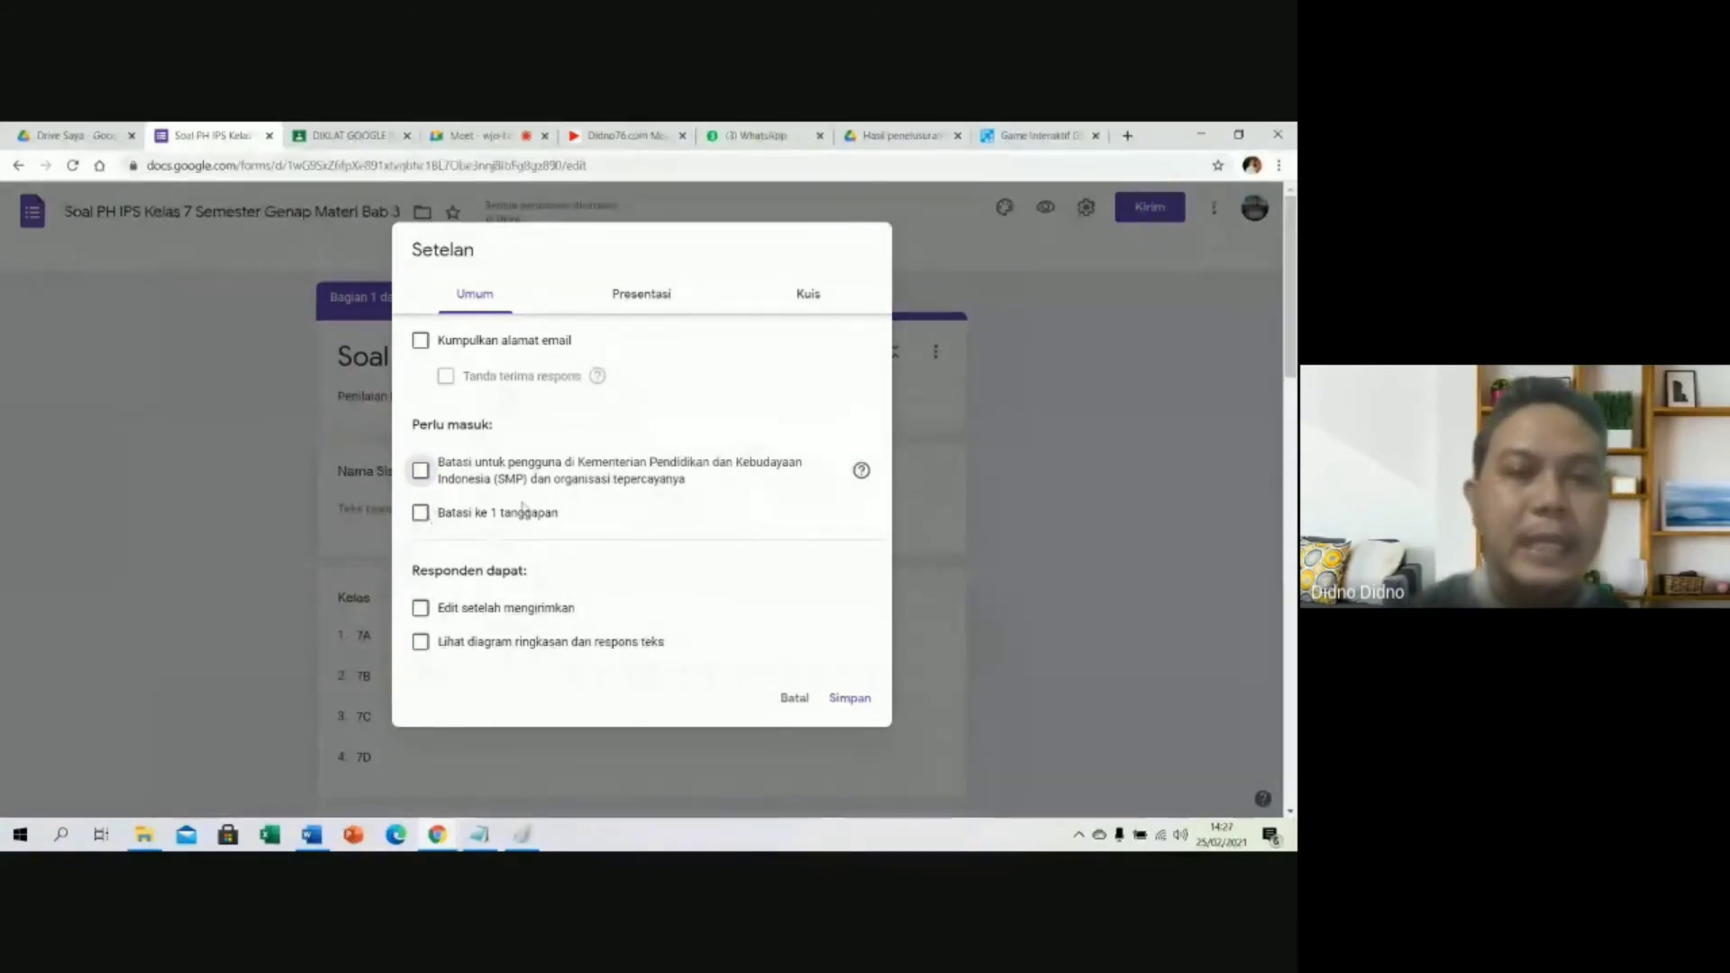
click(421, 513)
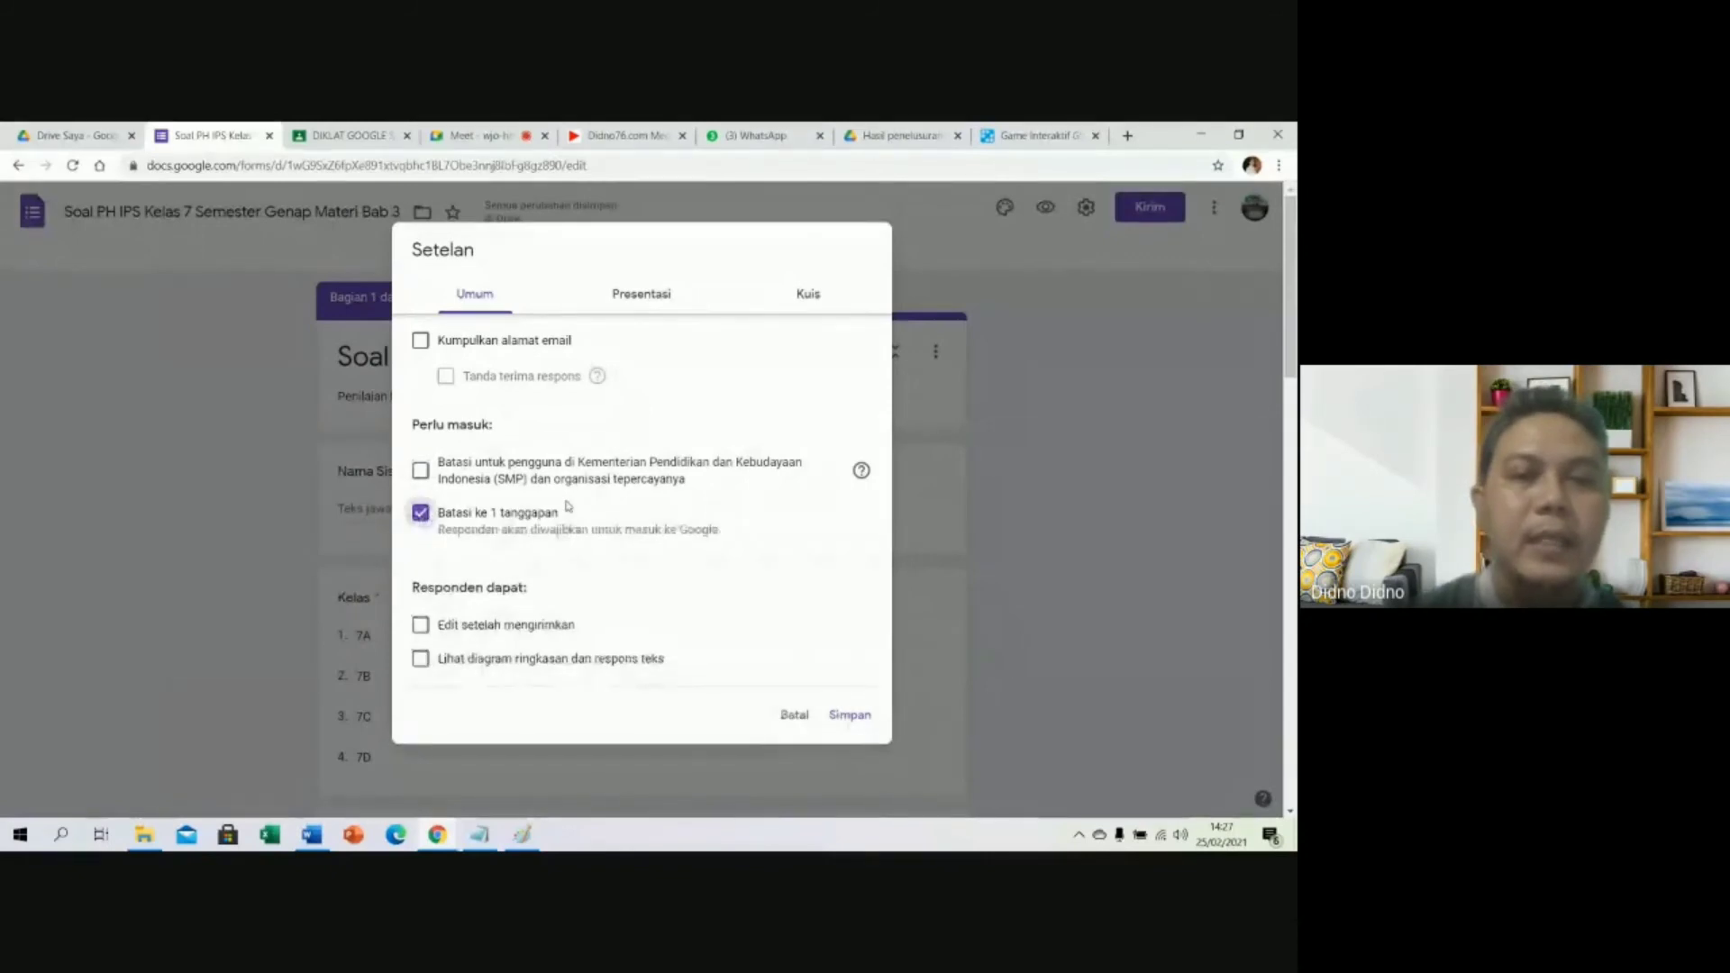
click(500, 520)
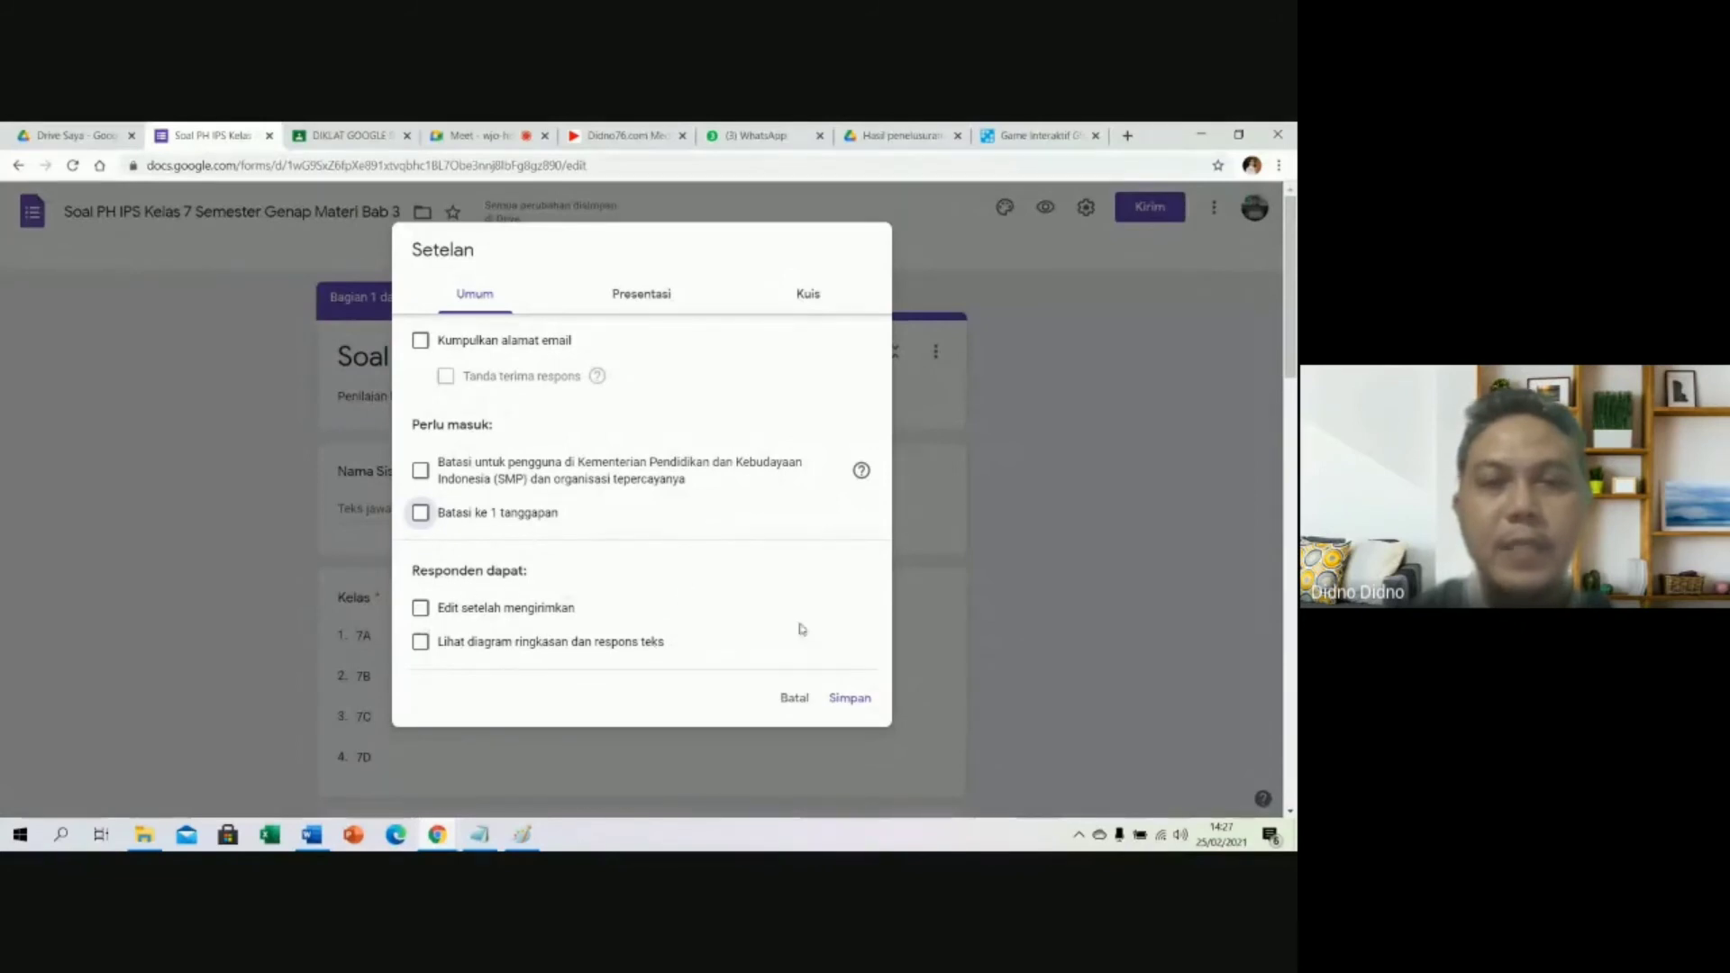
Stop showing the link to submit another response in presentation settings.
click(649, 302)
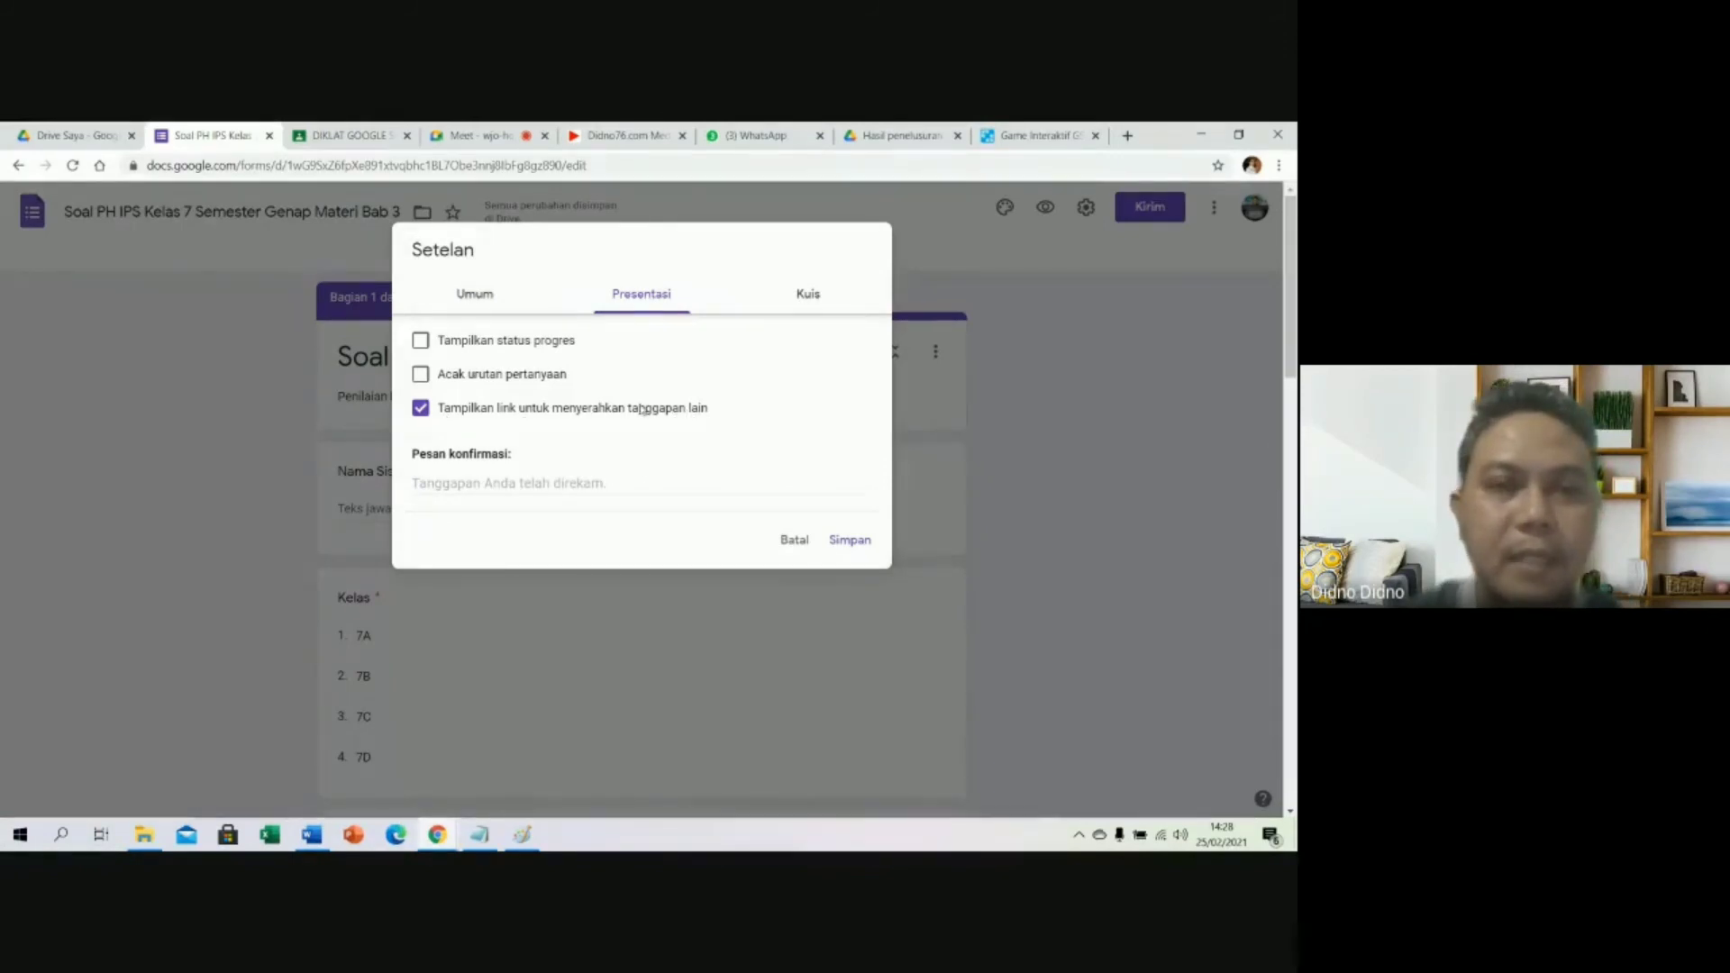
click(423, 411)
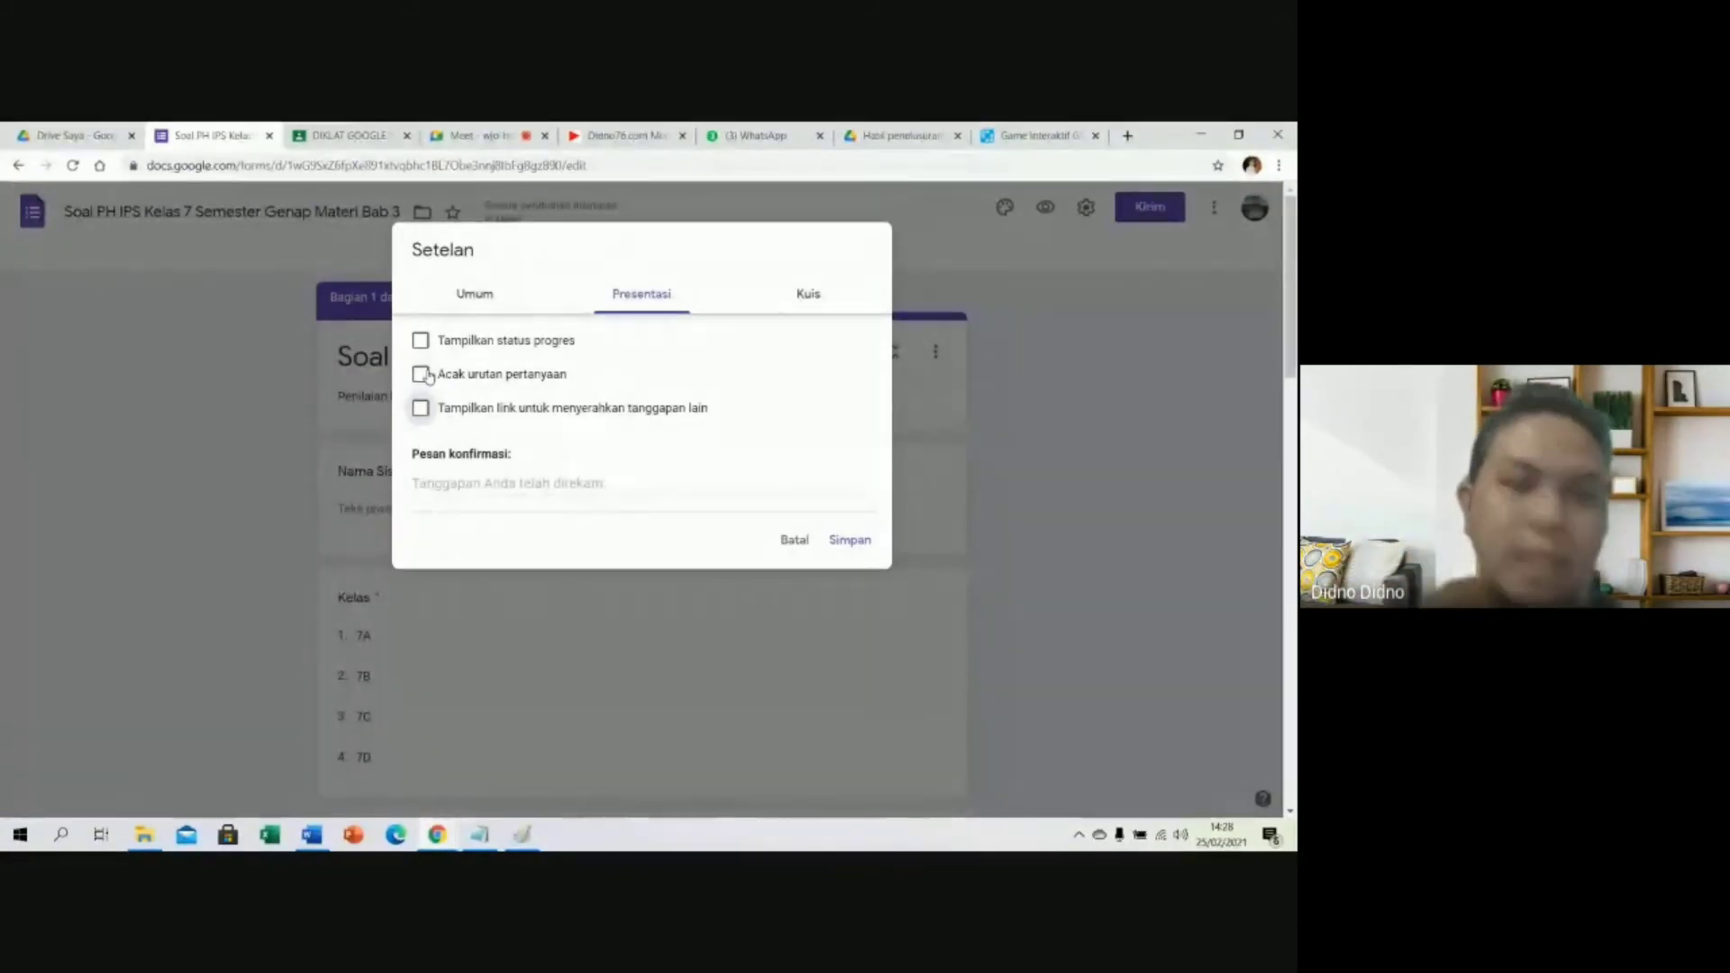
click(820, 295)
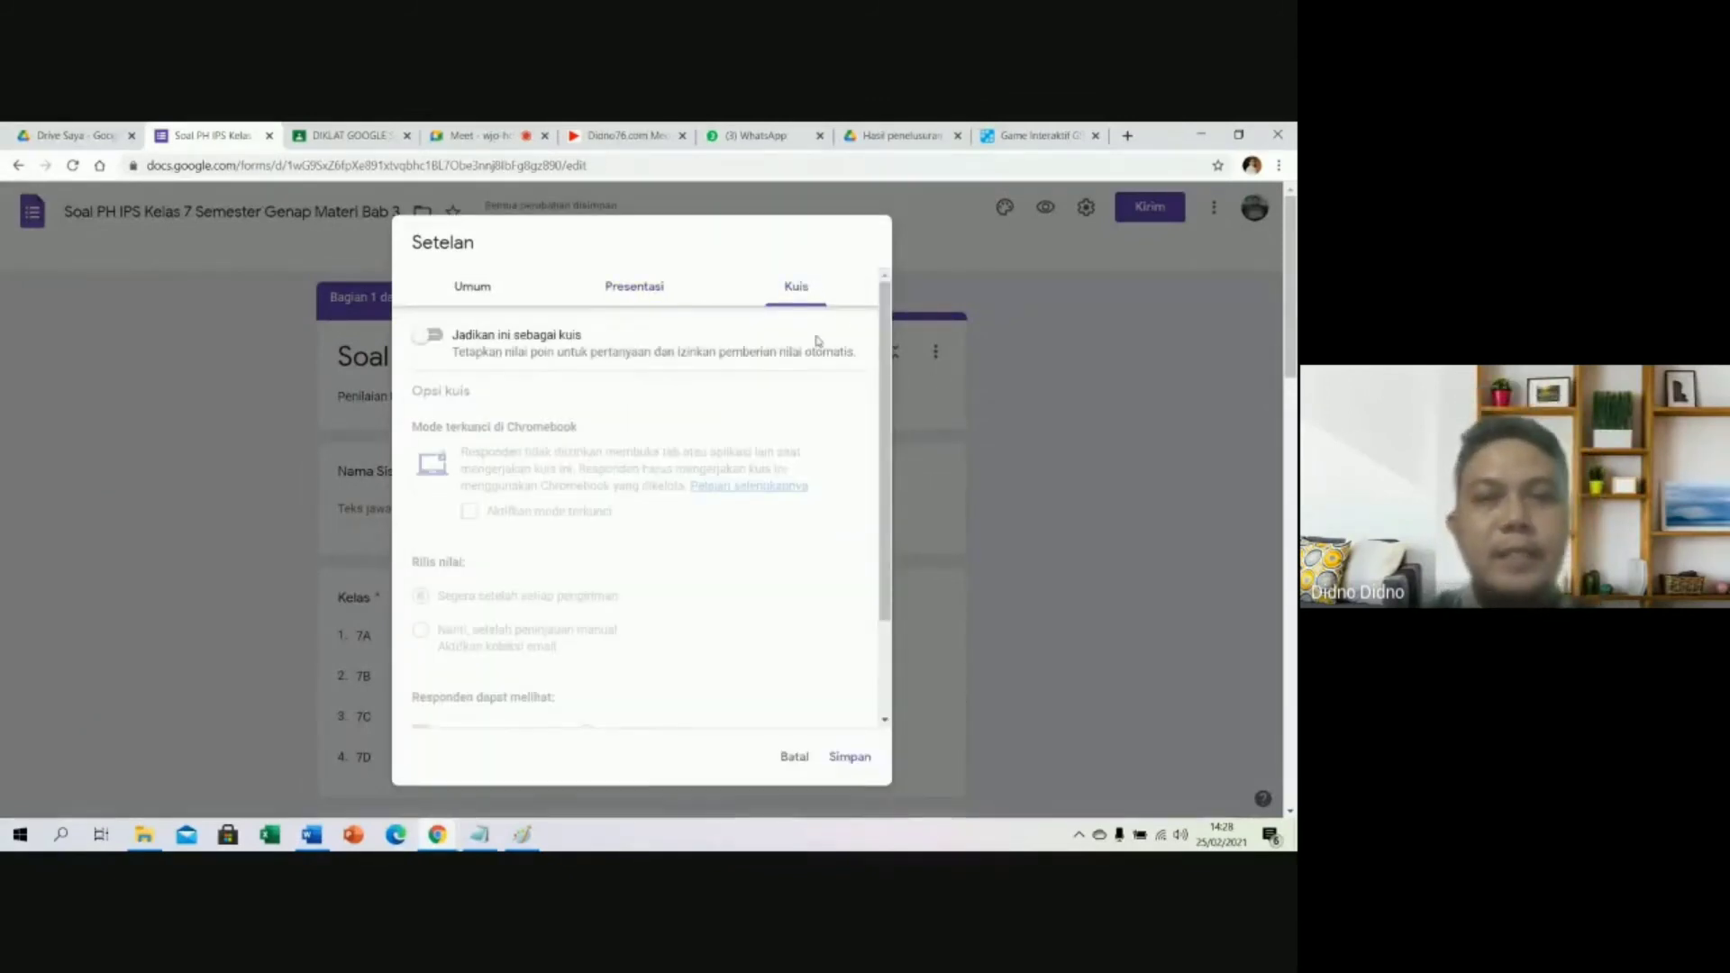
Make the form a quiz that hides unanswered questions and correct answers, and save.
click(434, 336)
scroll(750, 427, down, 2)
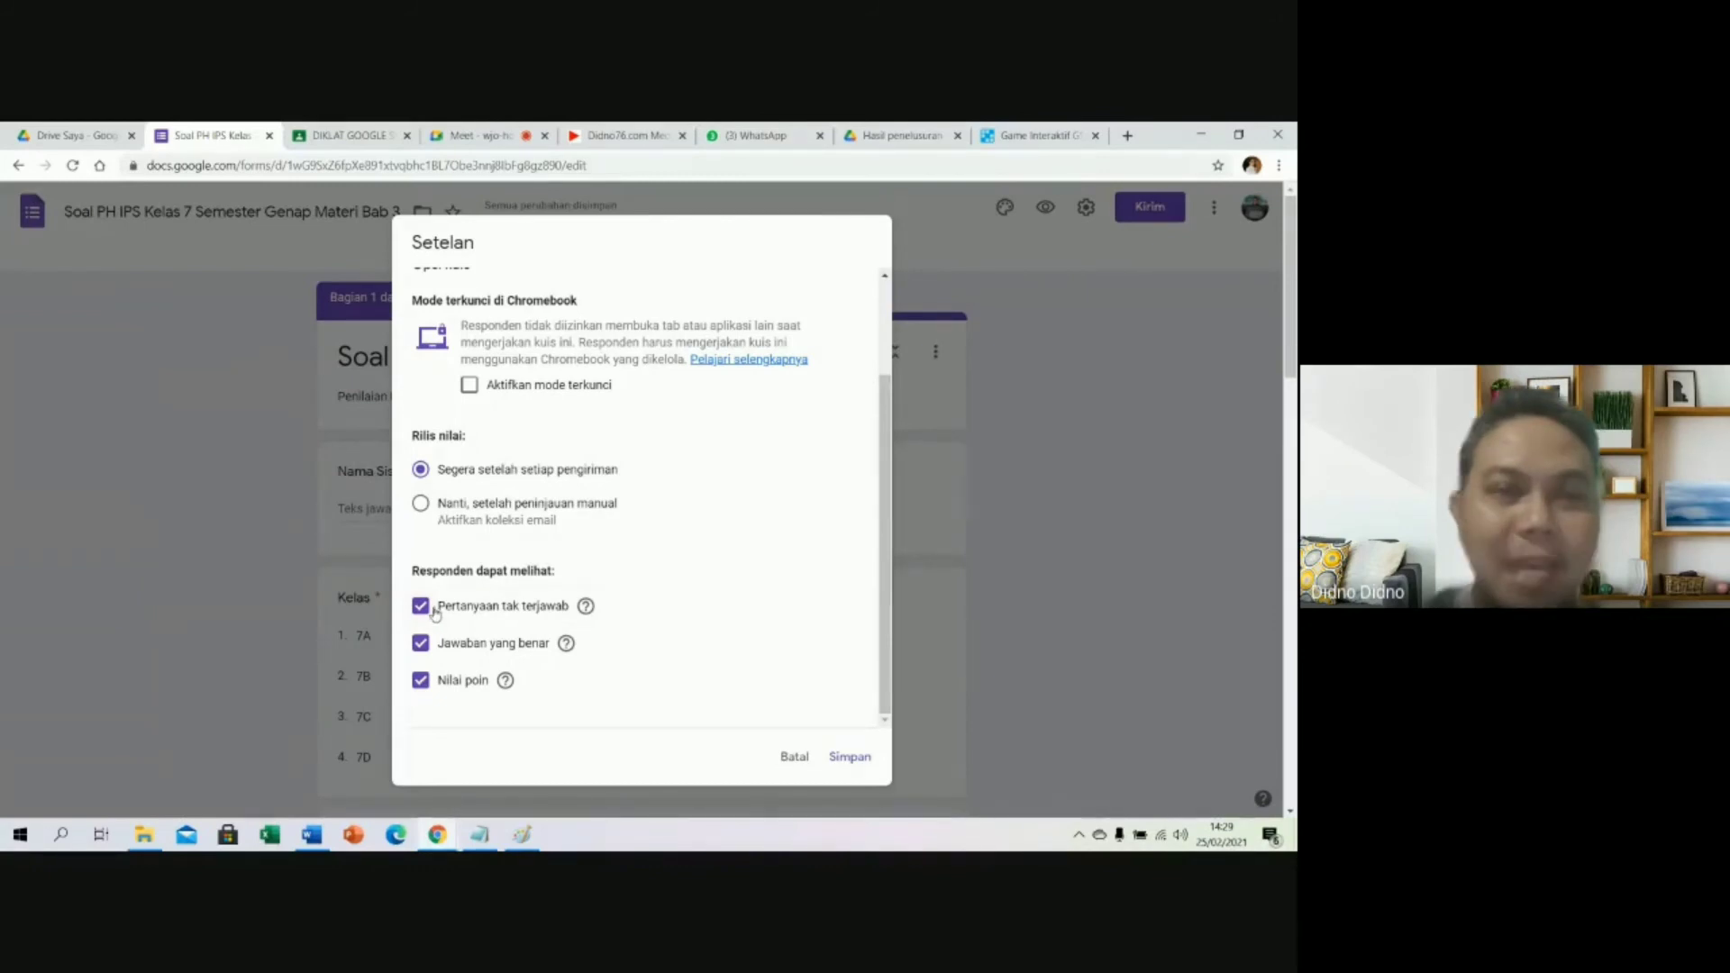
click(421, 609)
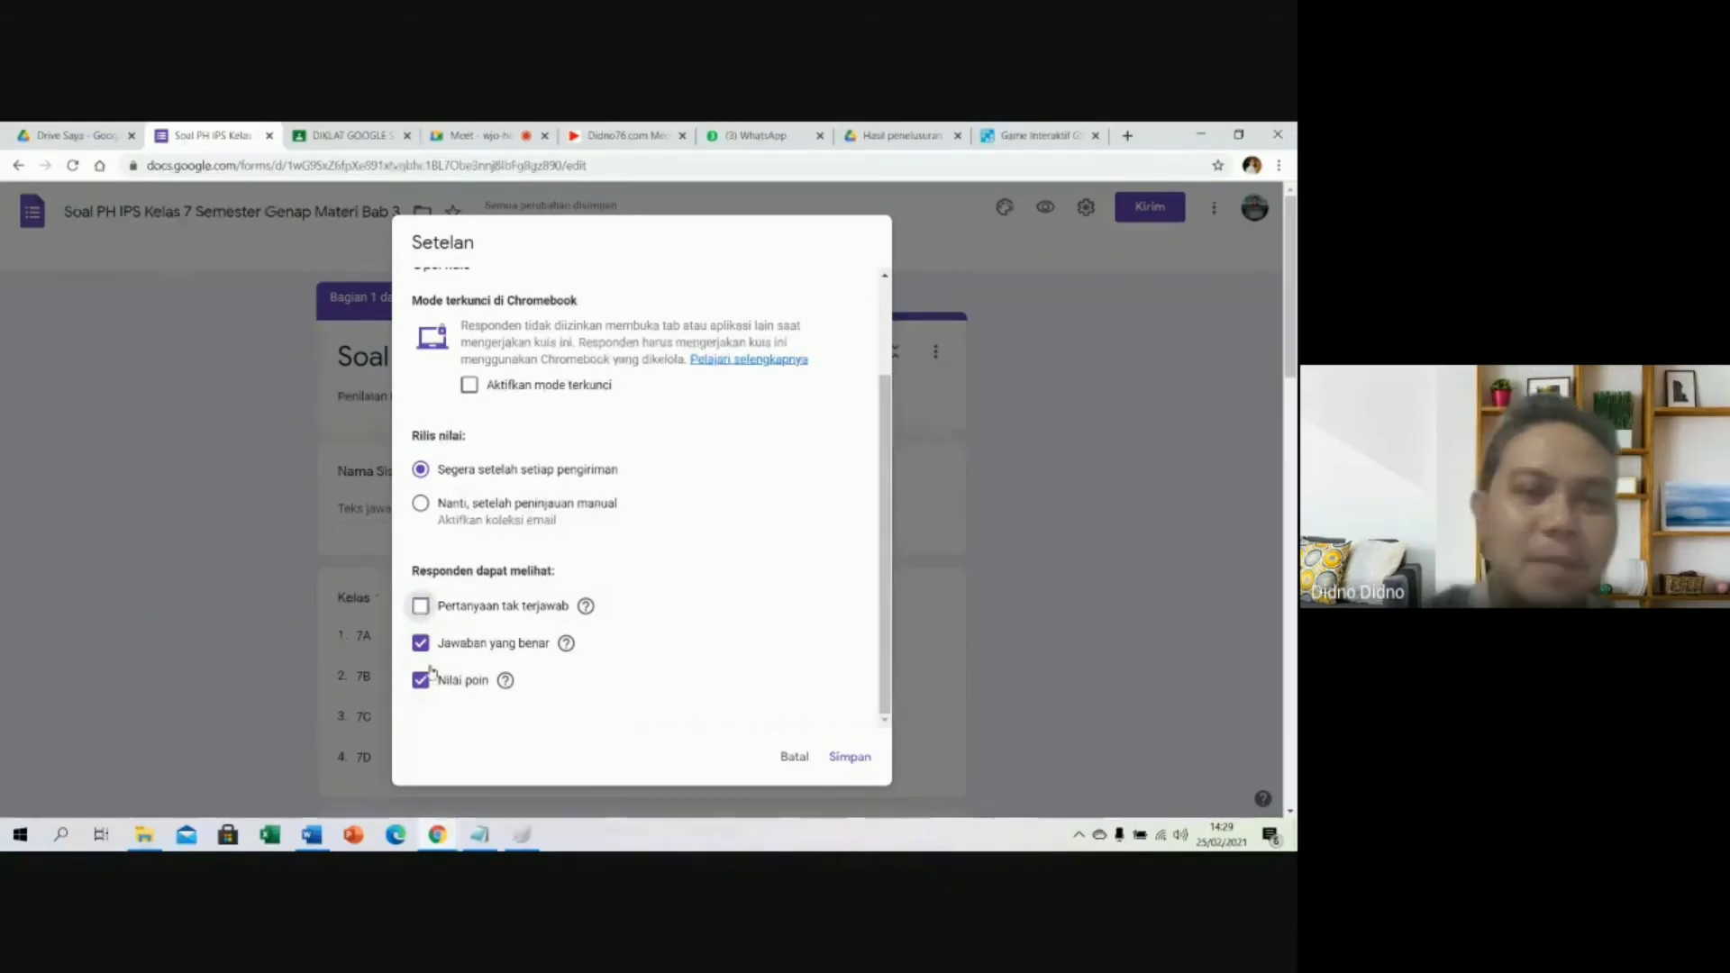
click(430, 649)
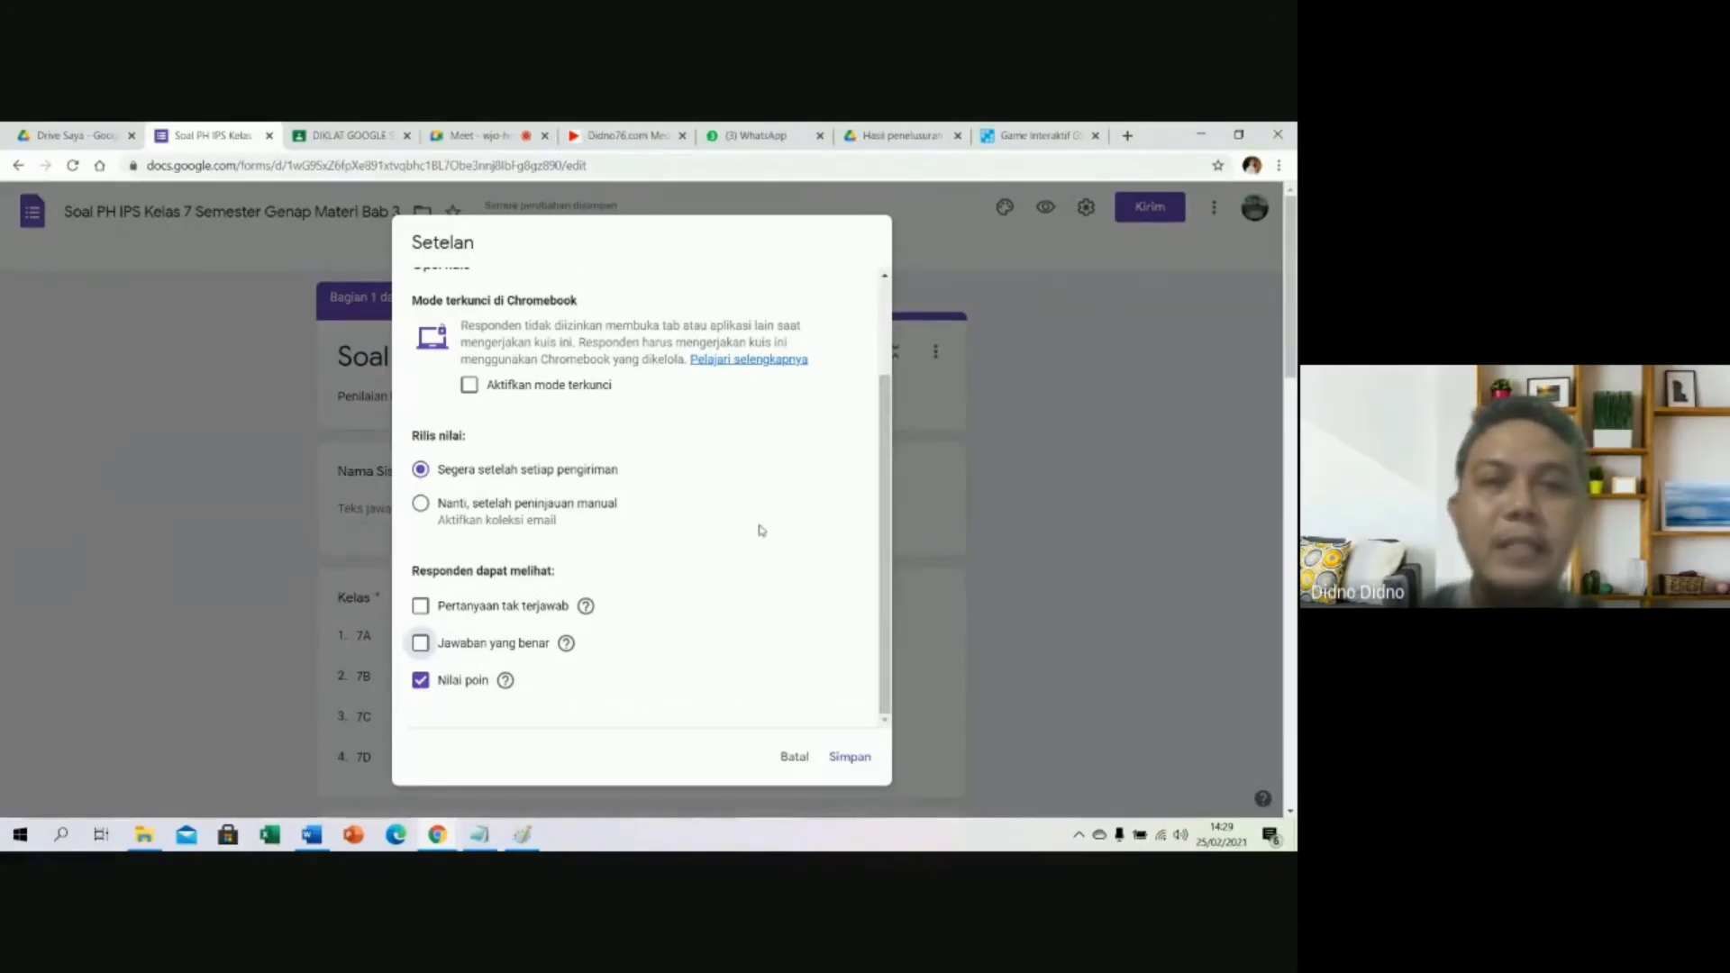
click(847, 759)
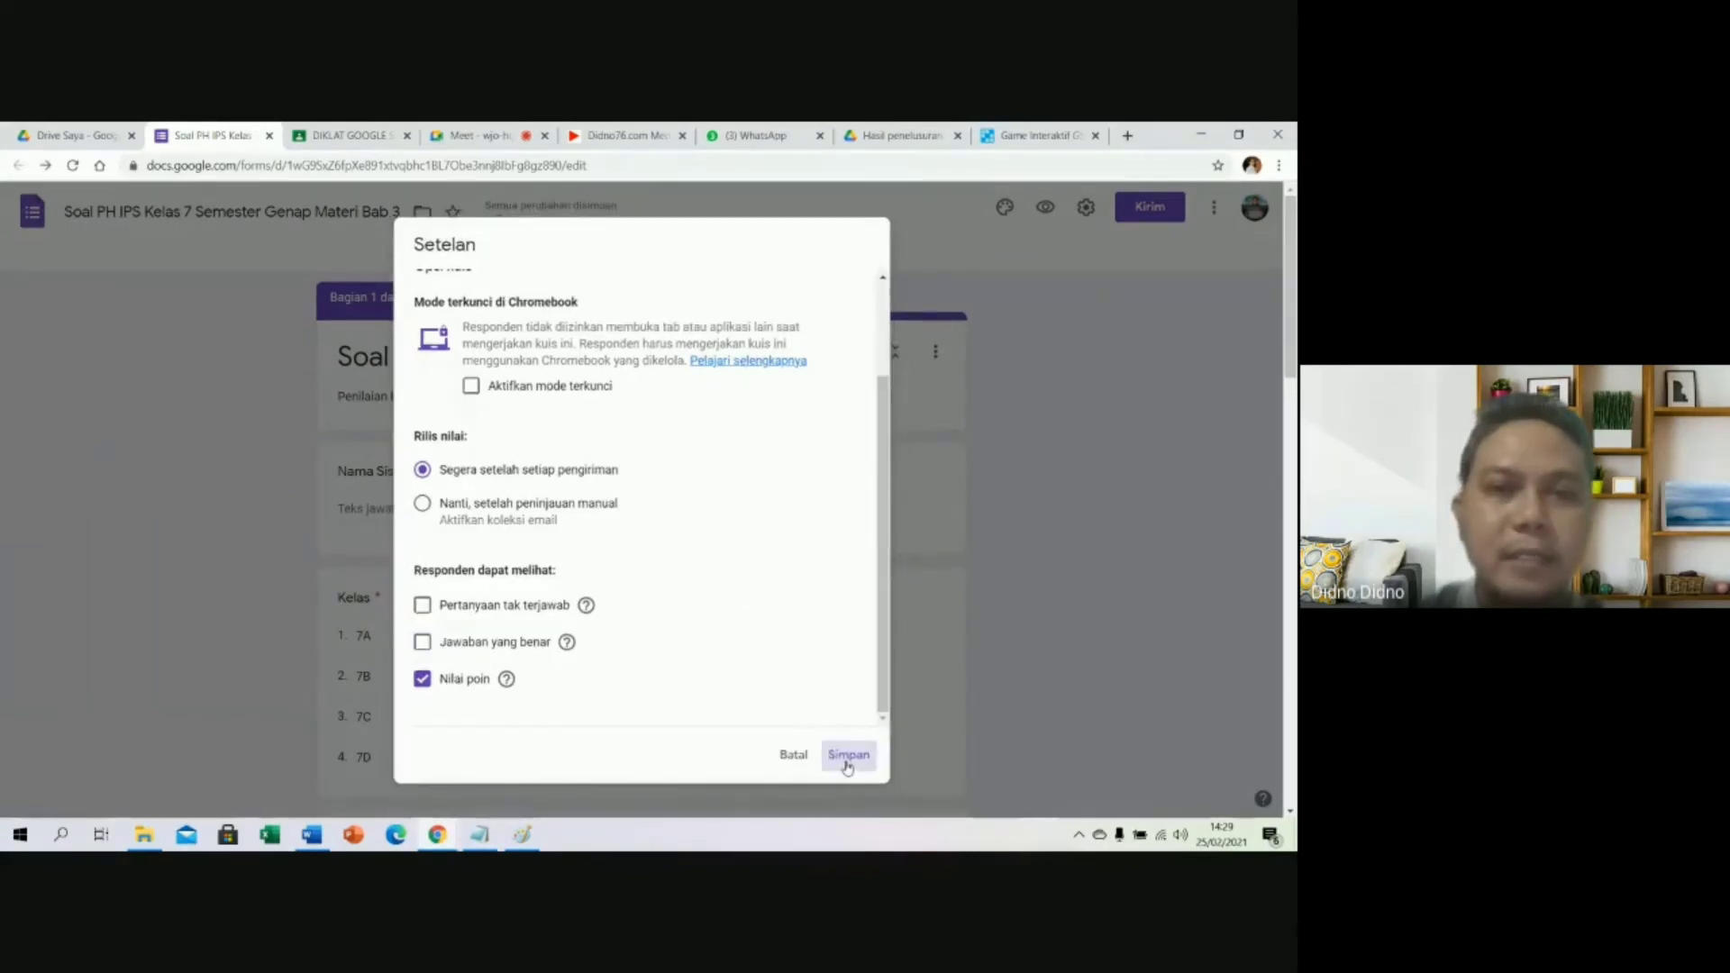
Open Soal no. 1's answer key and give the question 50 points.
scroll(947, 596, down, 6)
scroll(937, 597, down, 2)
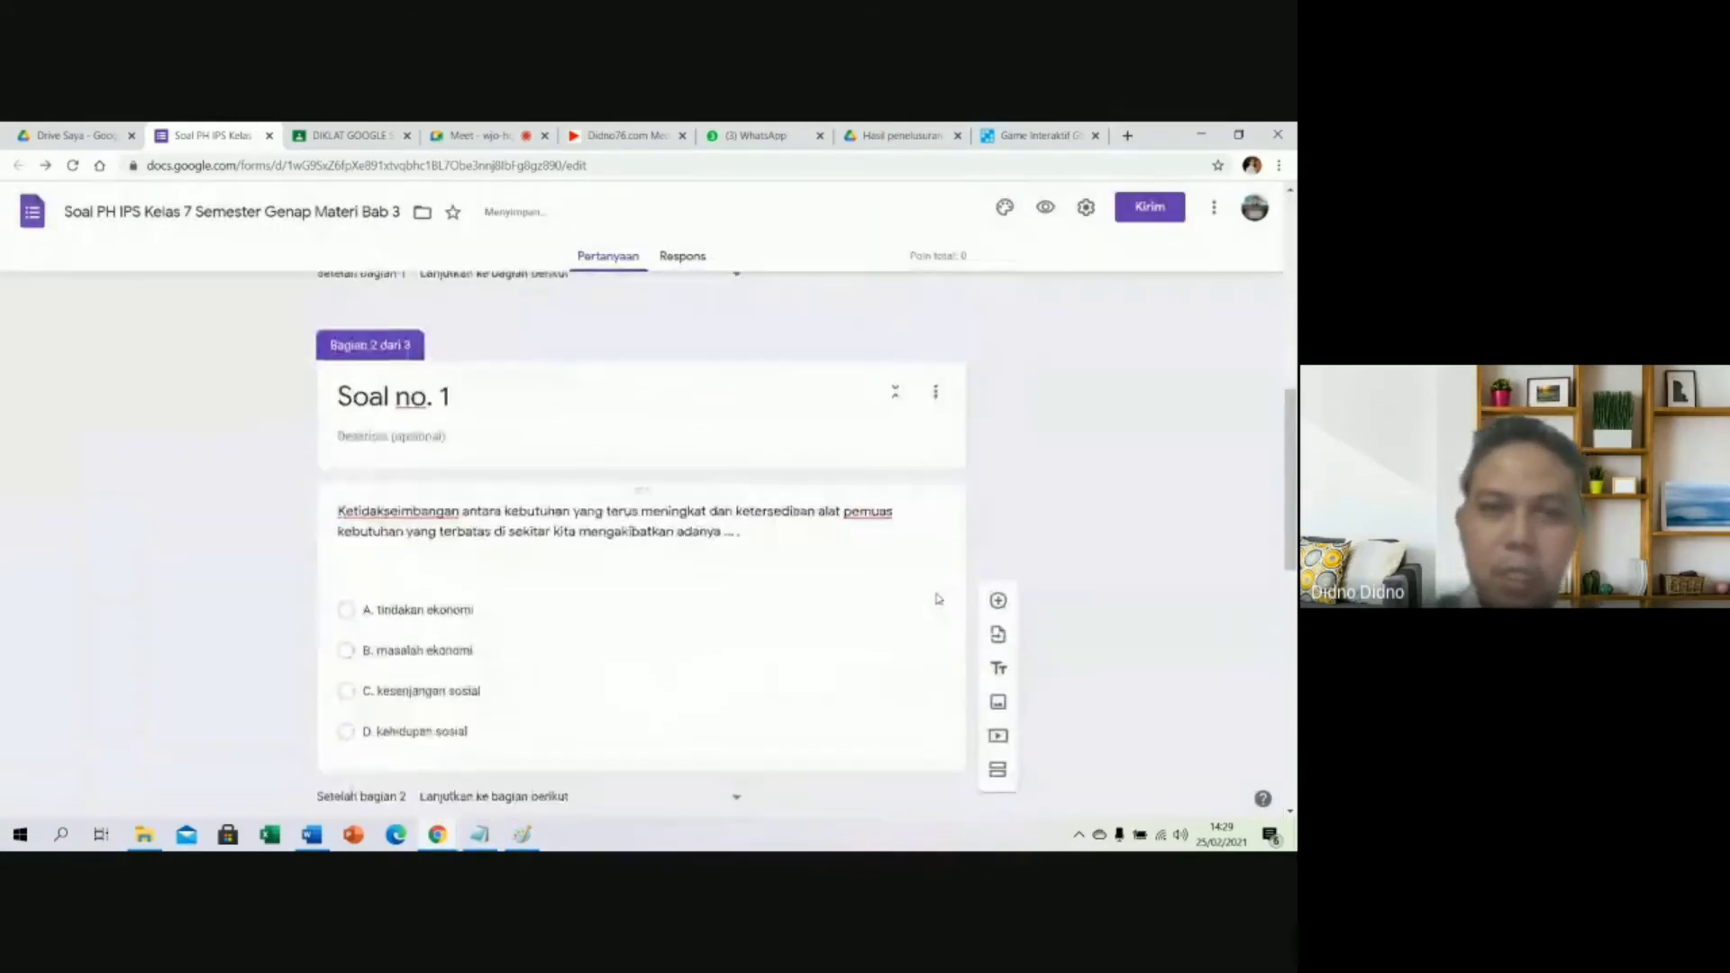
scroll(901, 577, up, 3)
scroll(742, 532, down, 4)
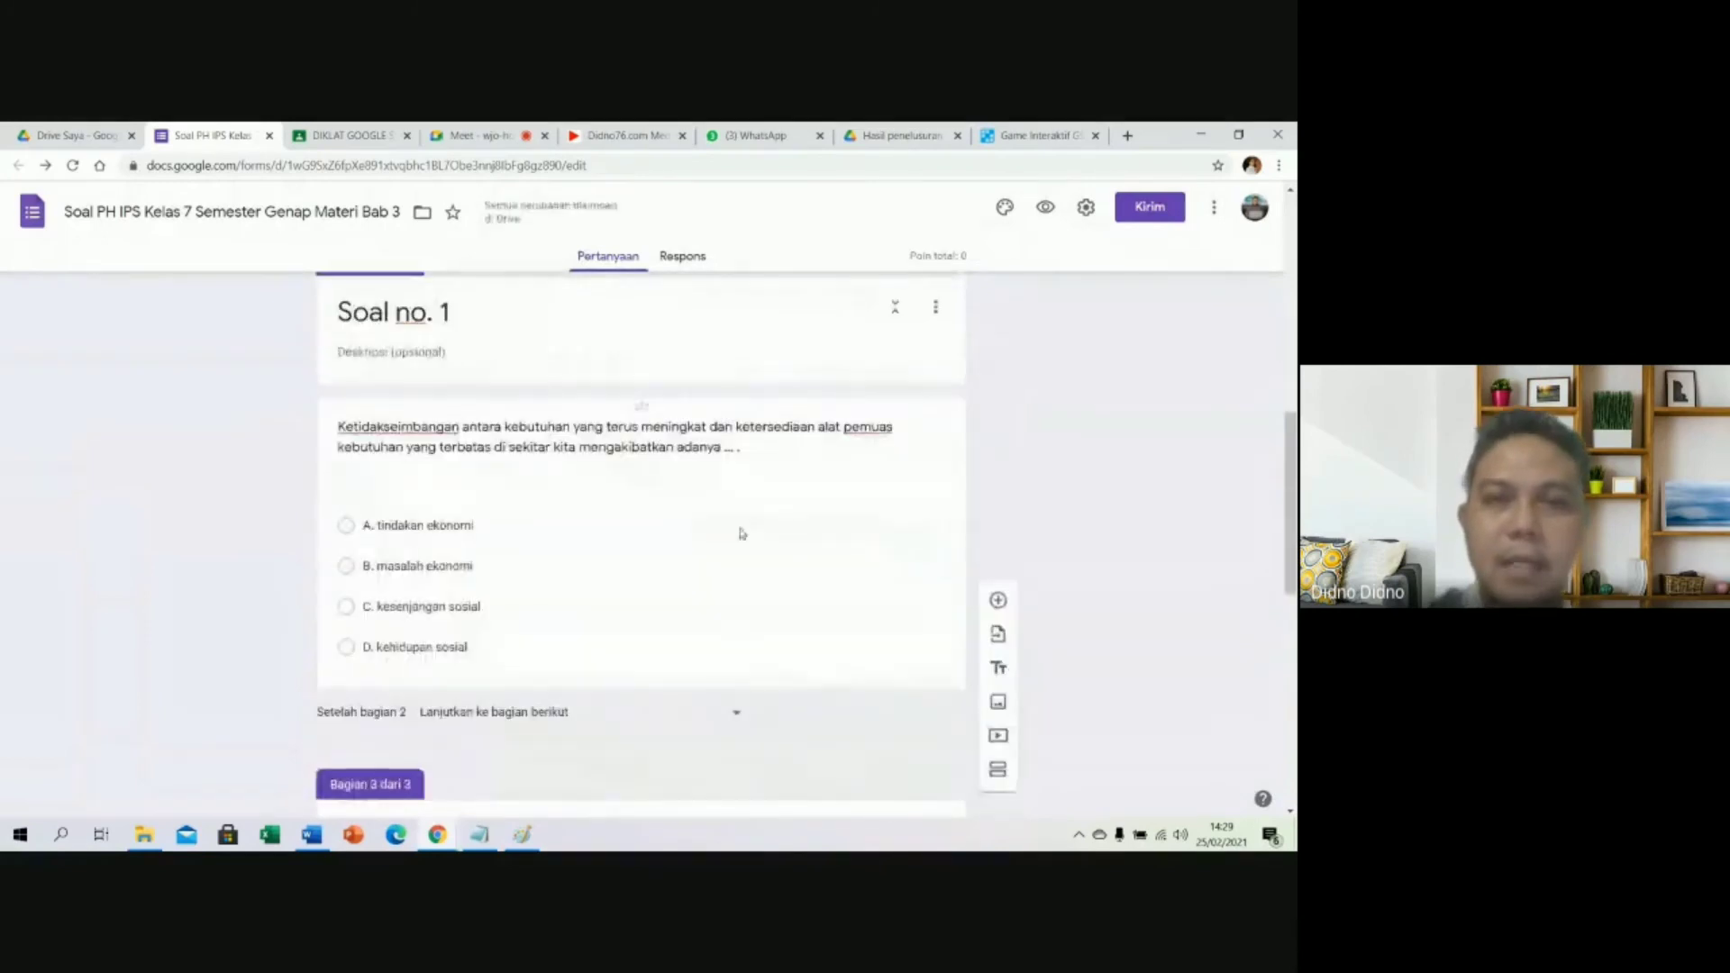
click(641, 408)
scroll(433, 633, down, 2)
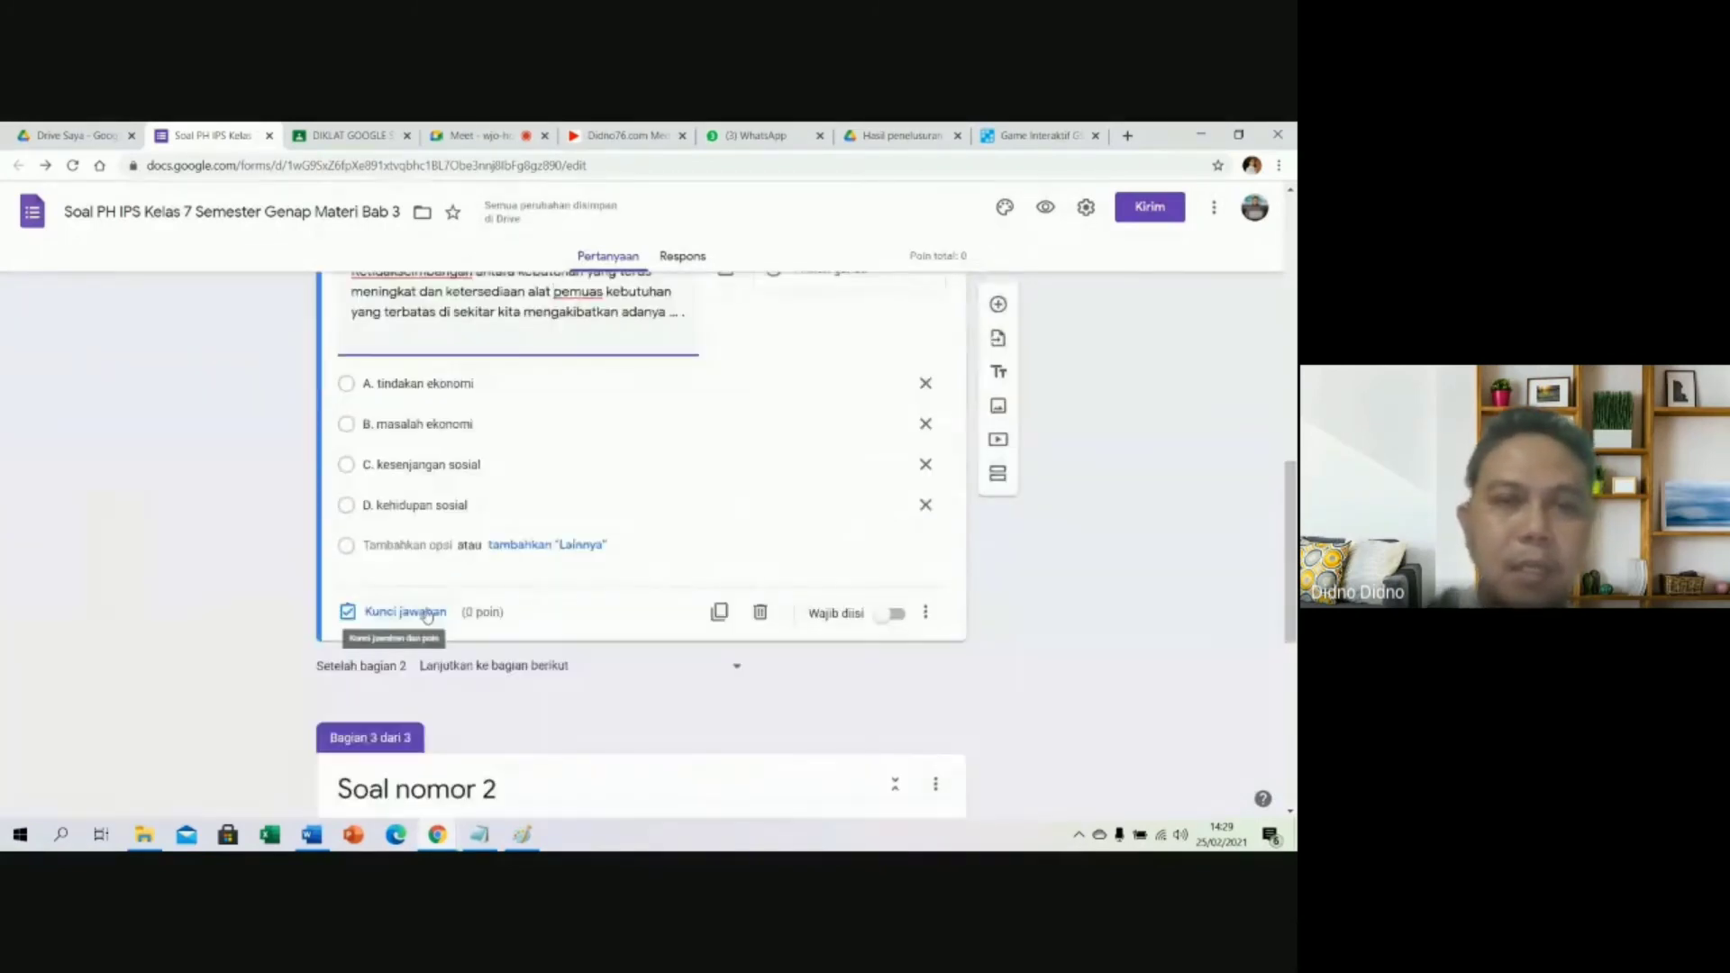
scroll(419, 630, up, 1)
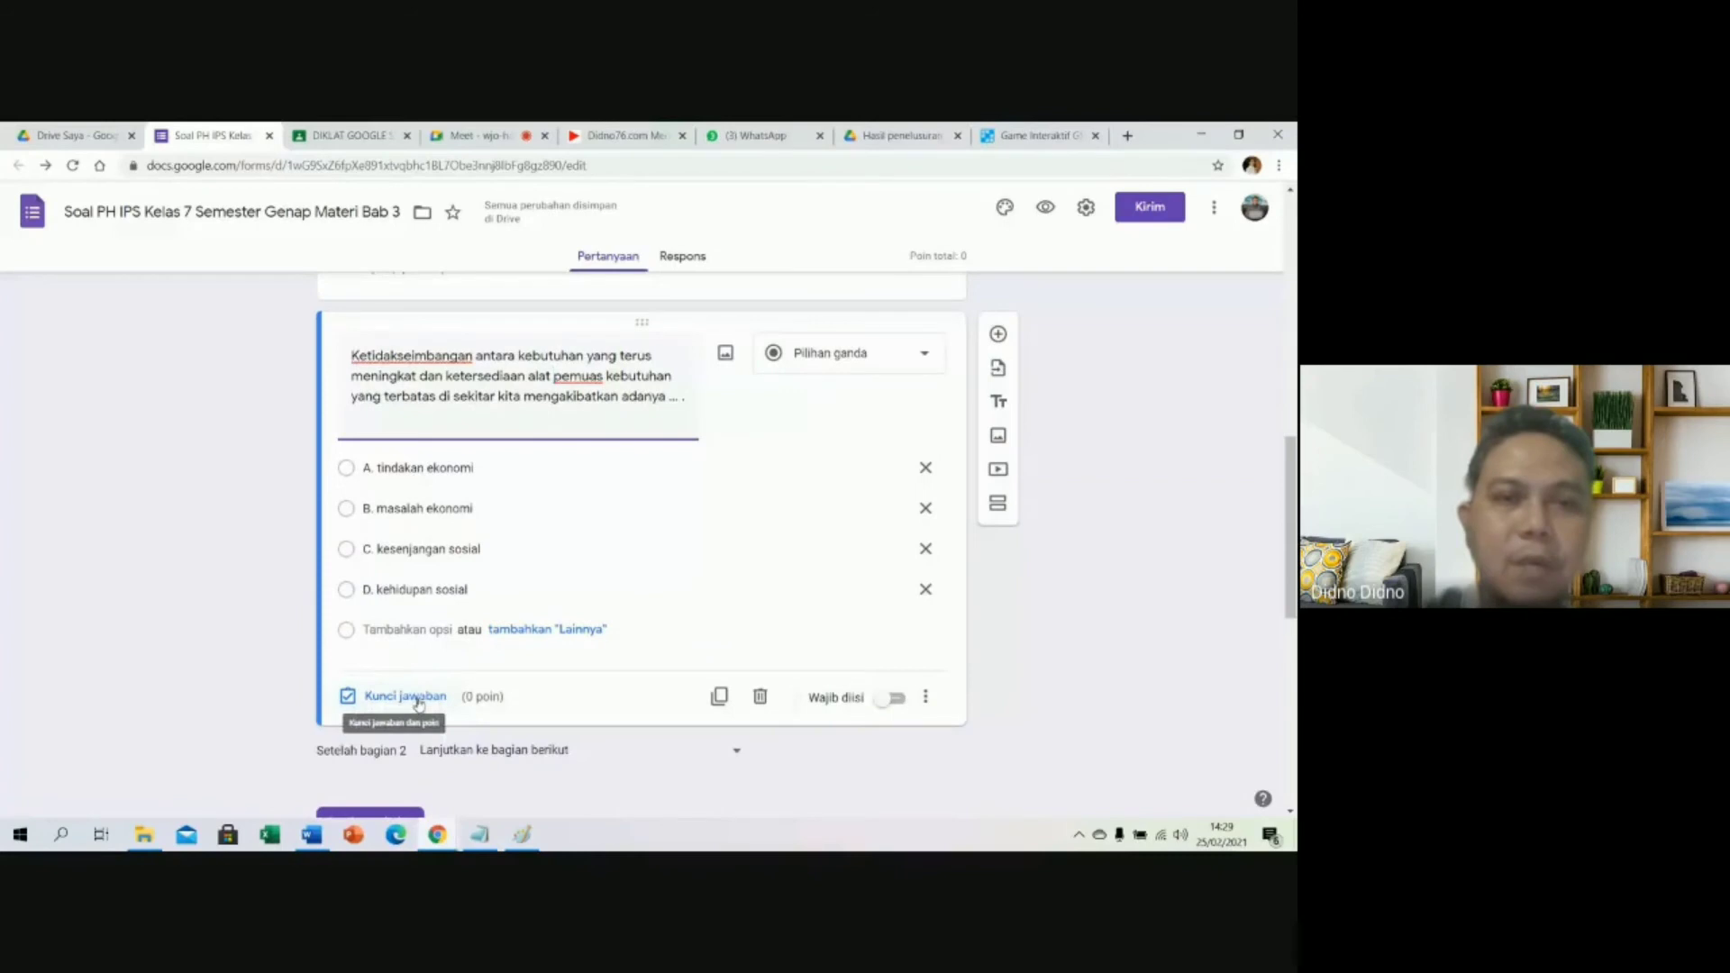
click(417, 703)
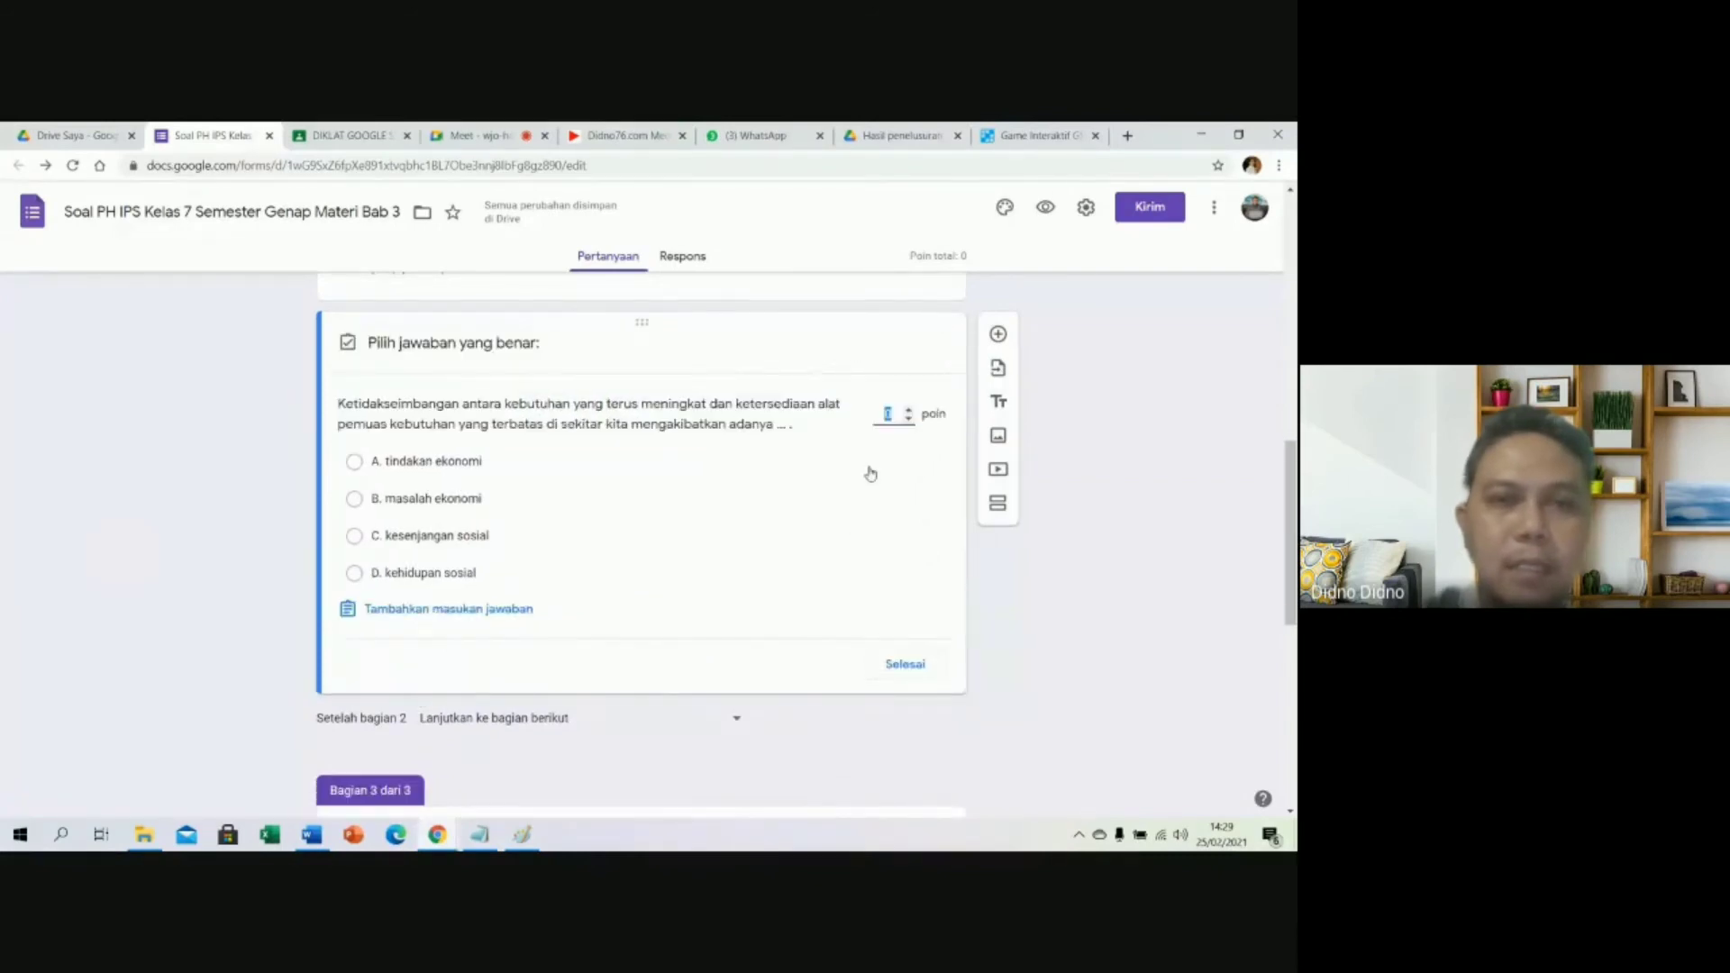
text(5)
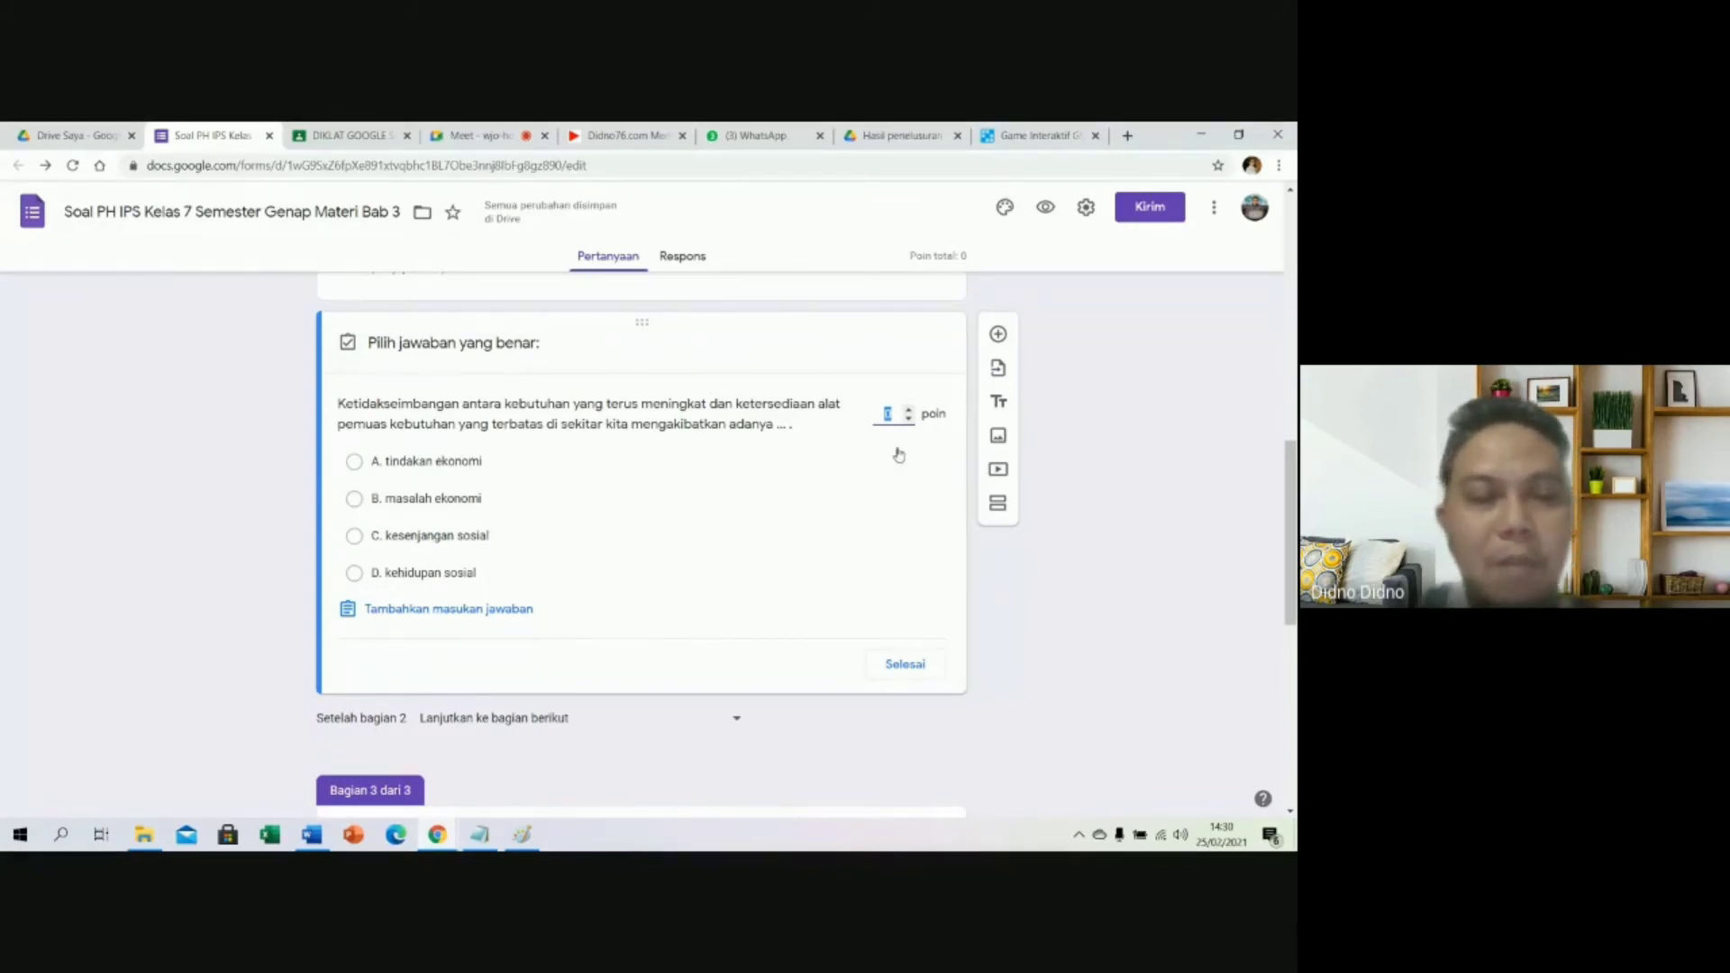
text(0)
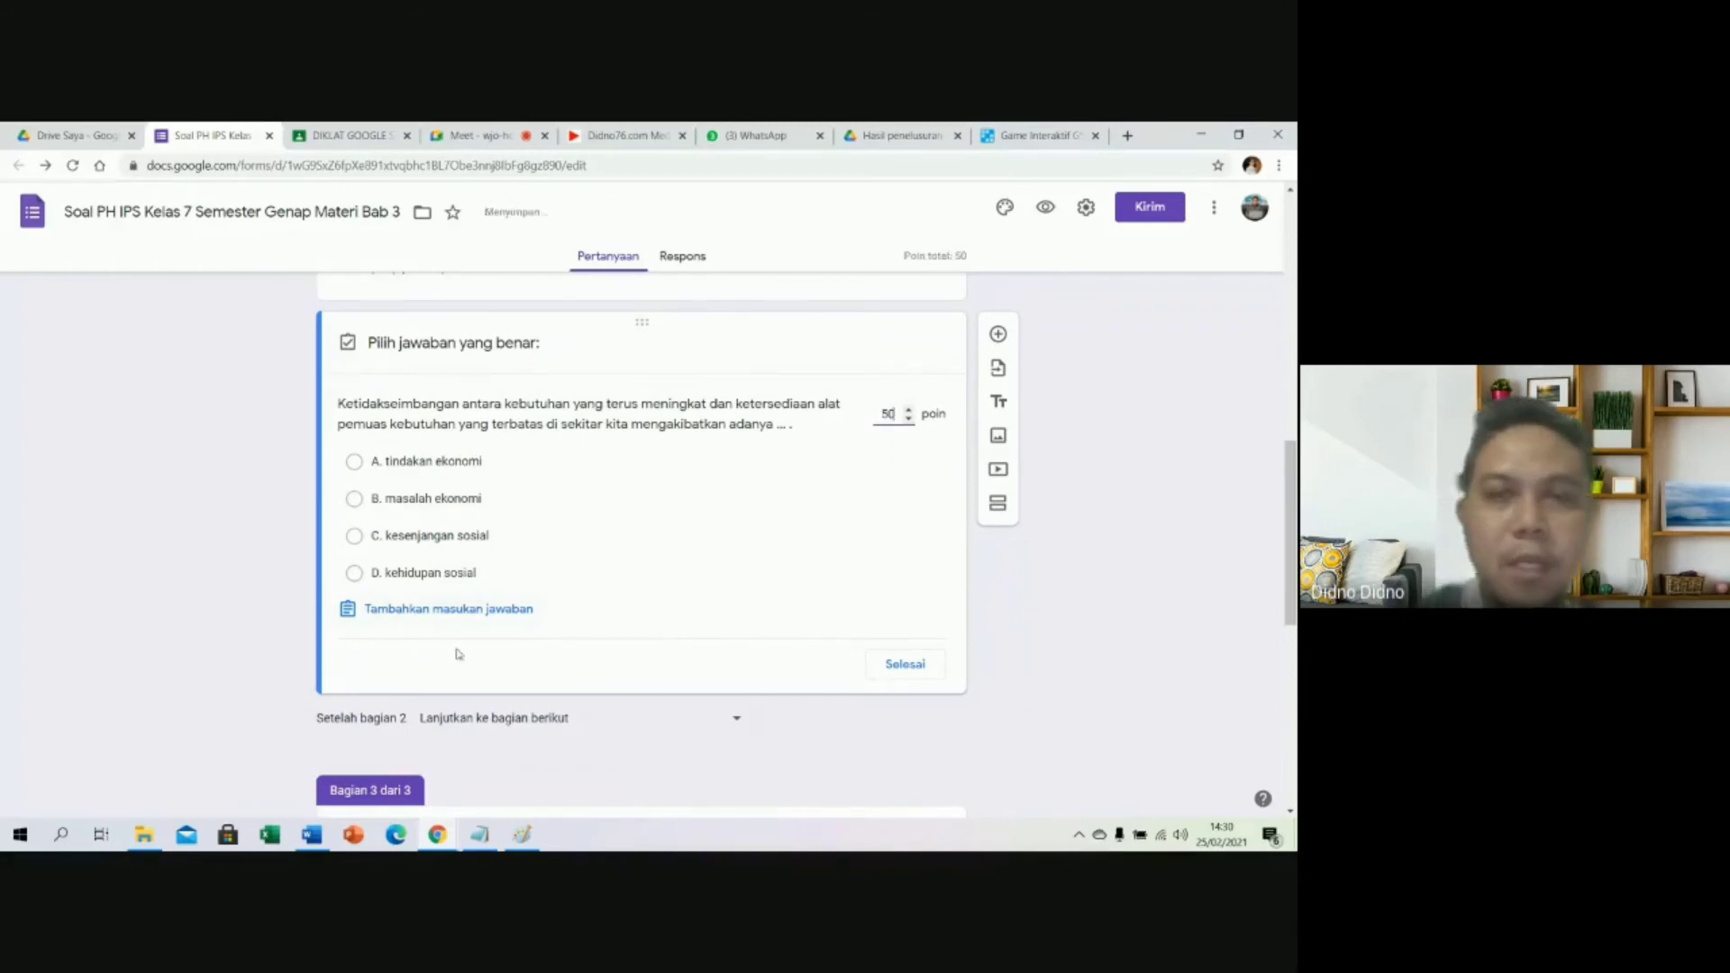
Check the key in Word and mark B. masalah ekonomi as the correct answer.
click(313, 836)
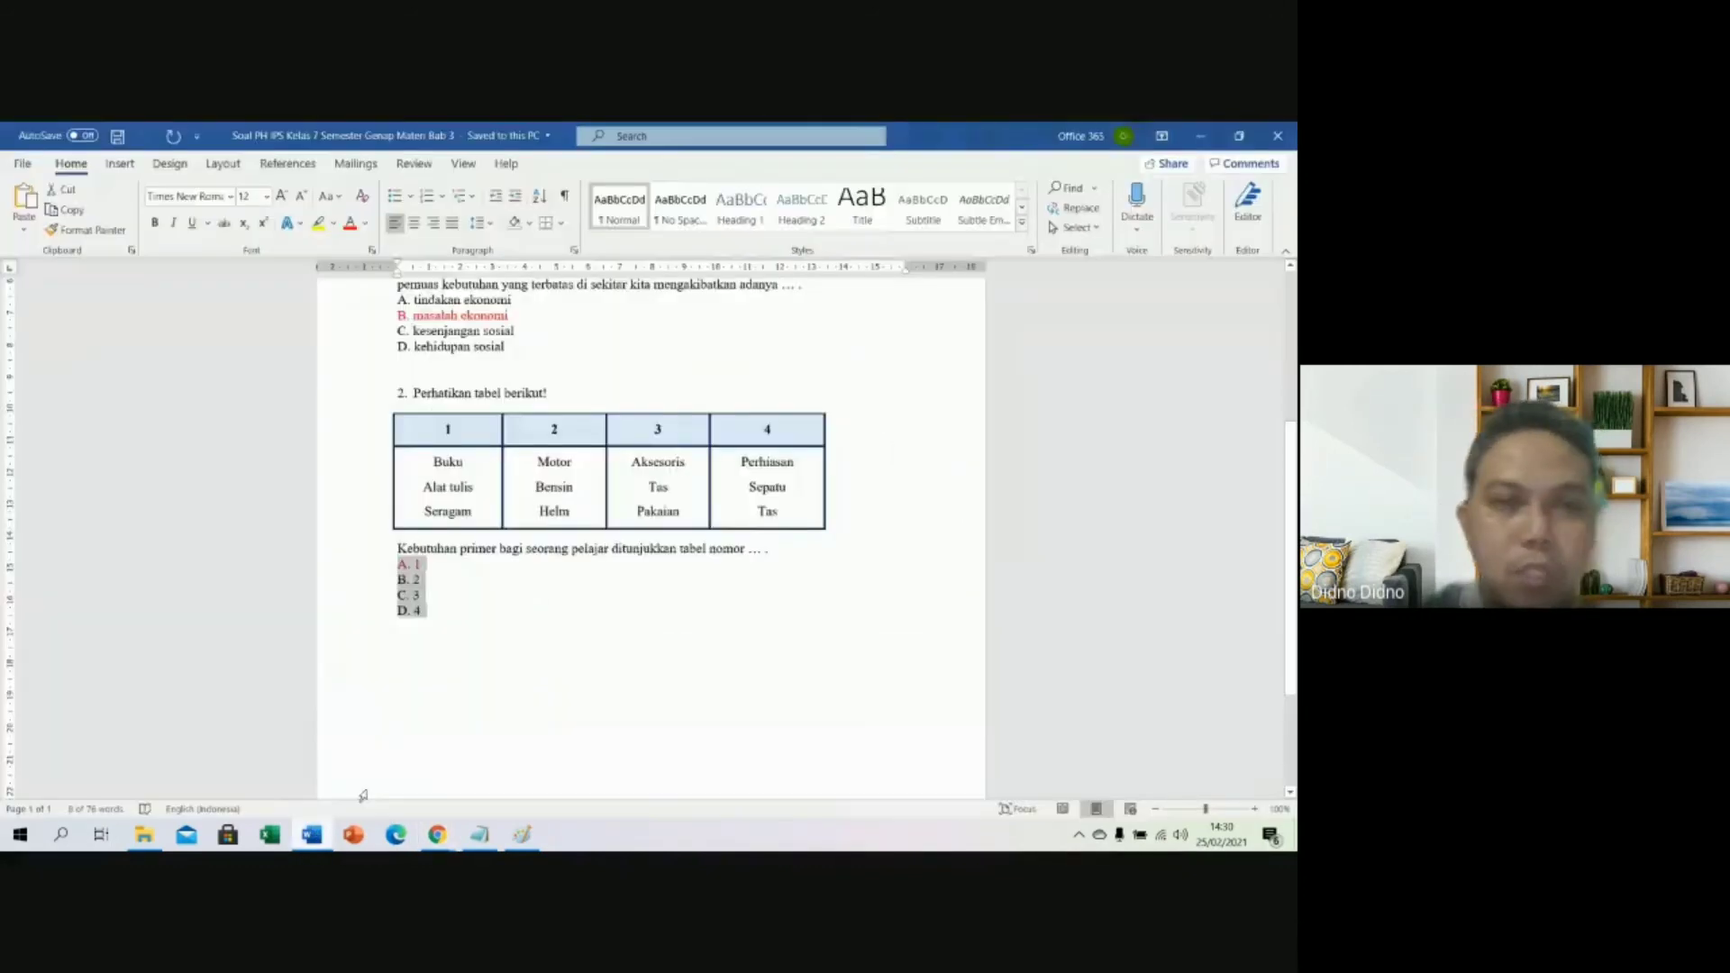
scroll(531, 442, up, 3)
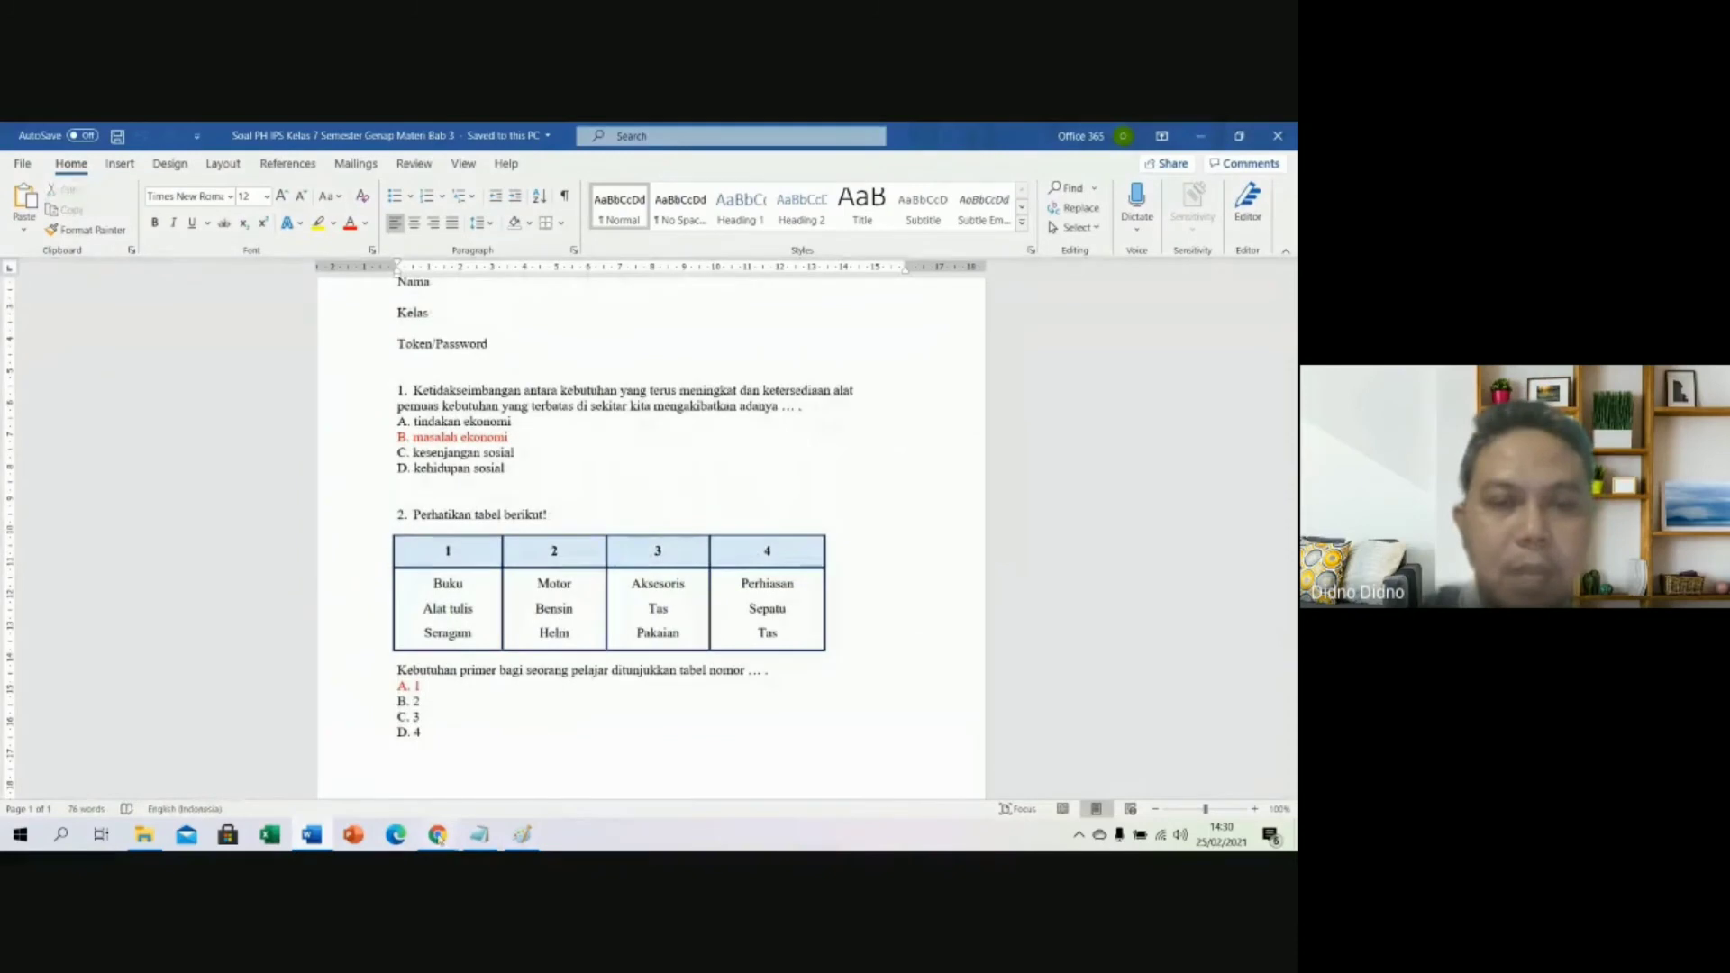
mouse_move(438, 834)
click(380, 789)
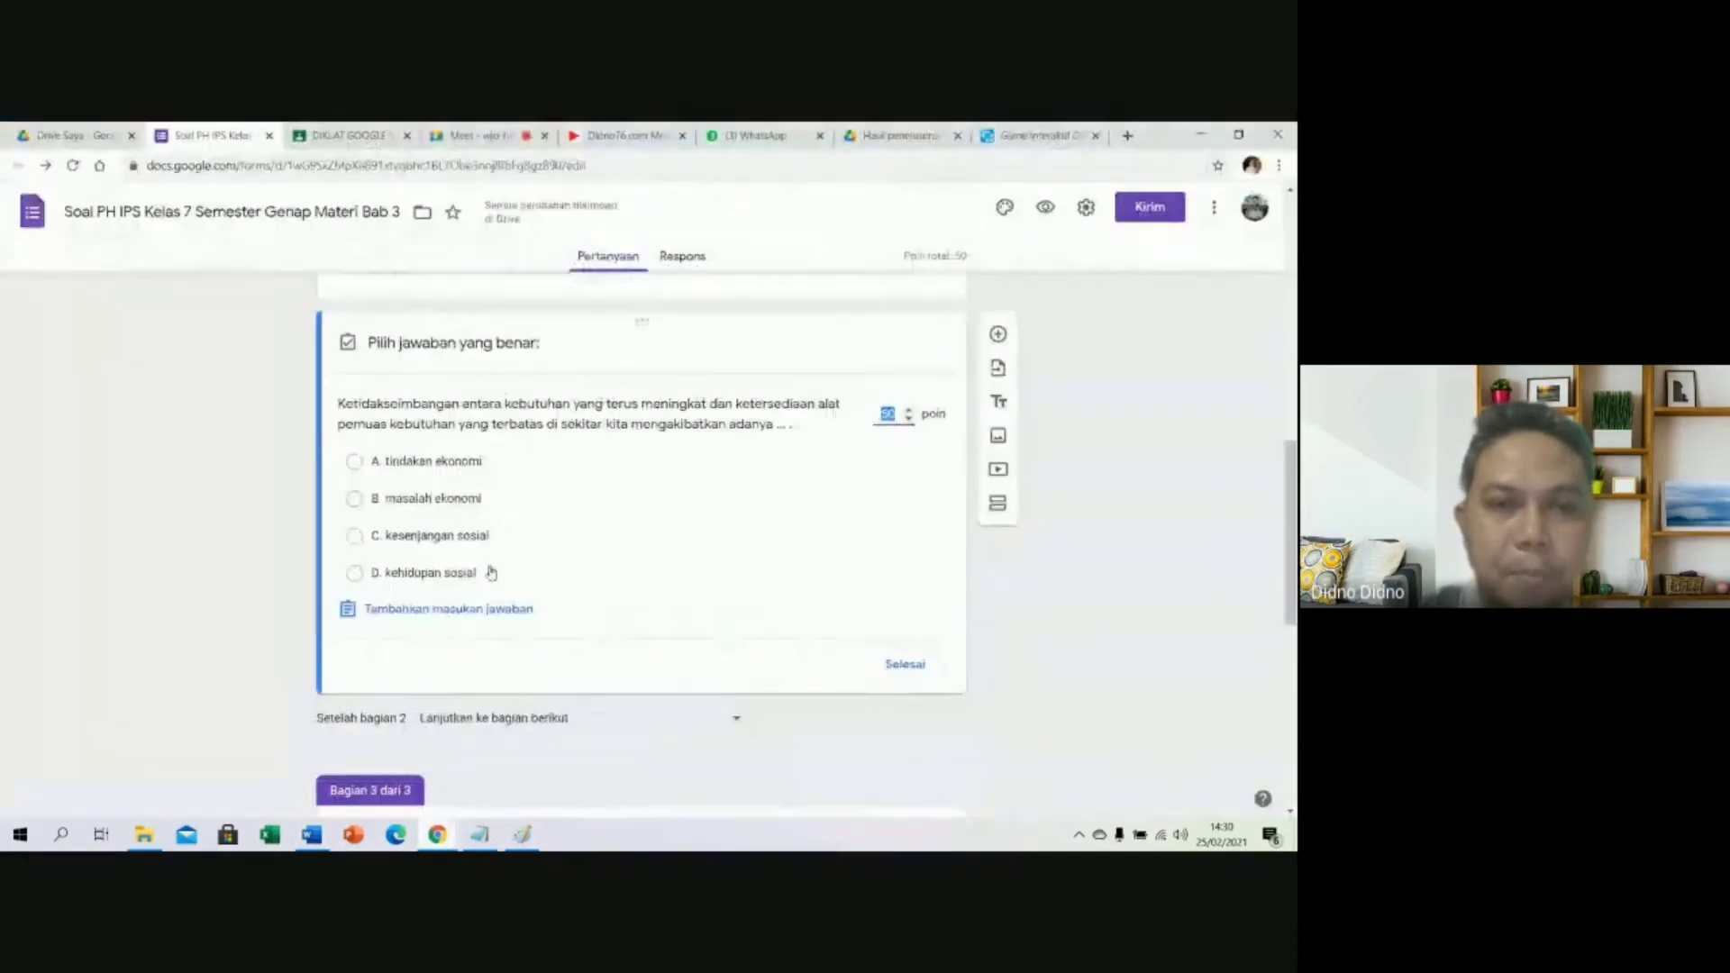
click(355, 500)
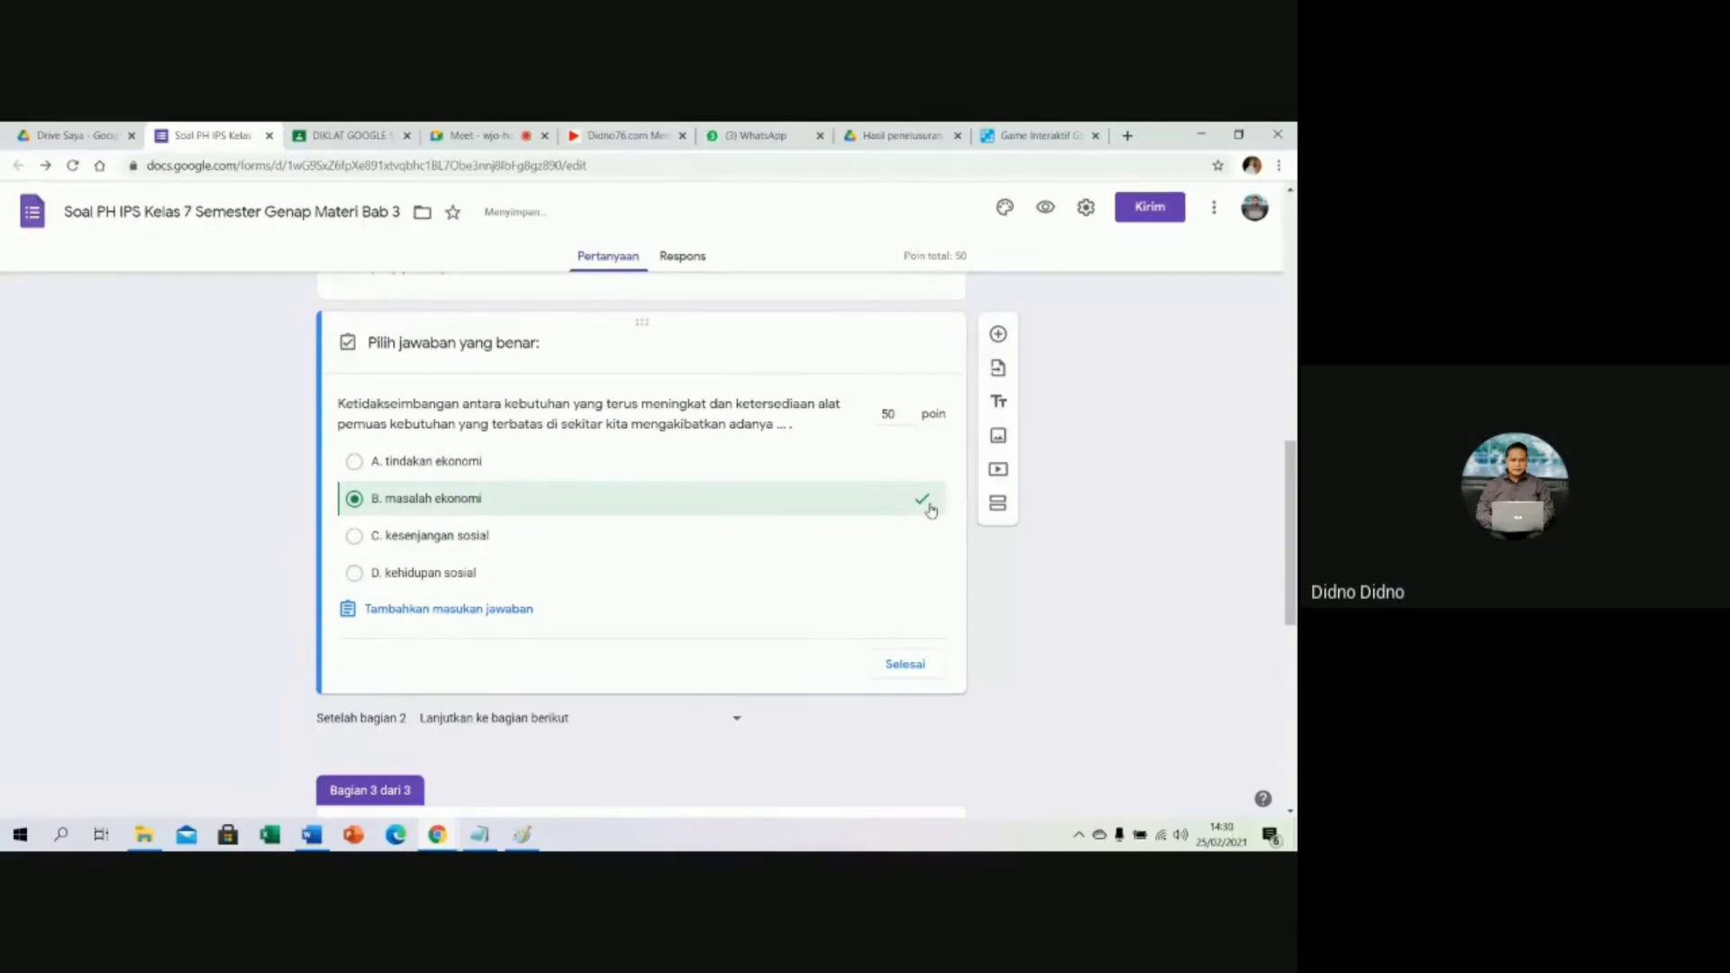
scroll(901, 583, down, 1)
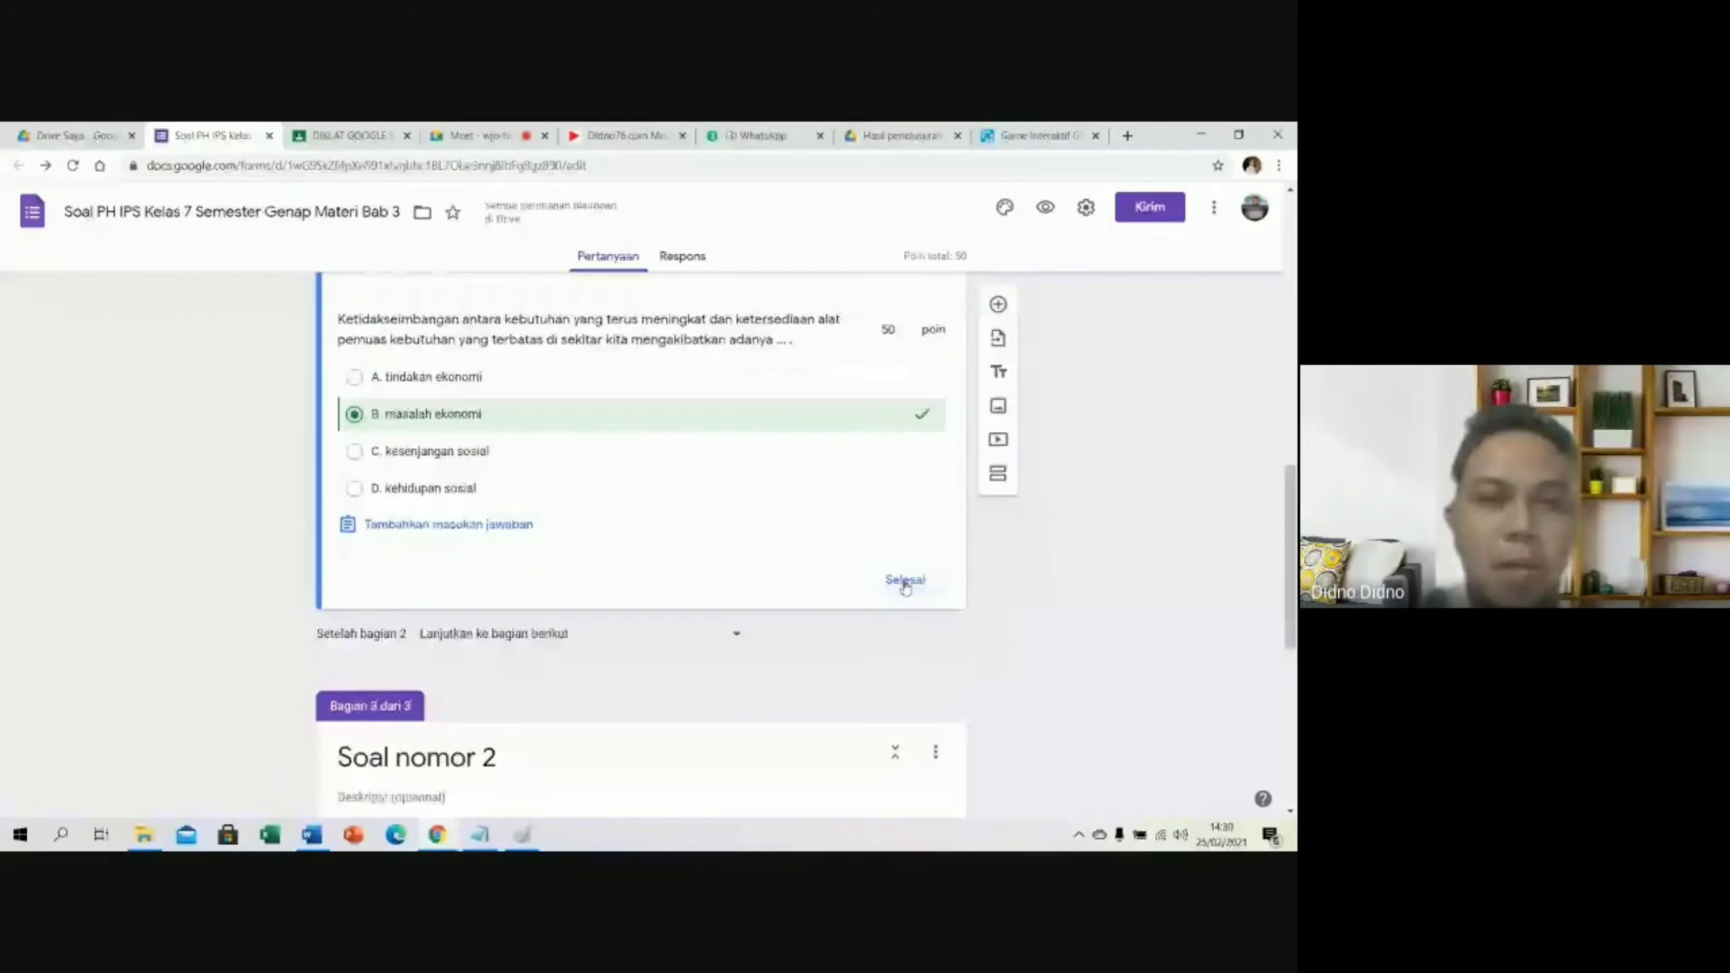
scroll(640, 380, down, 5)
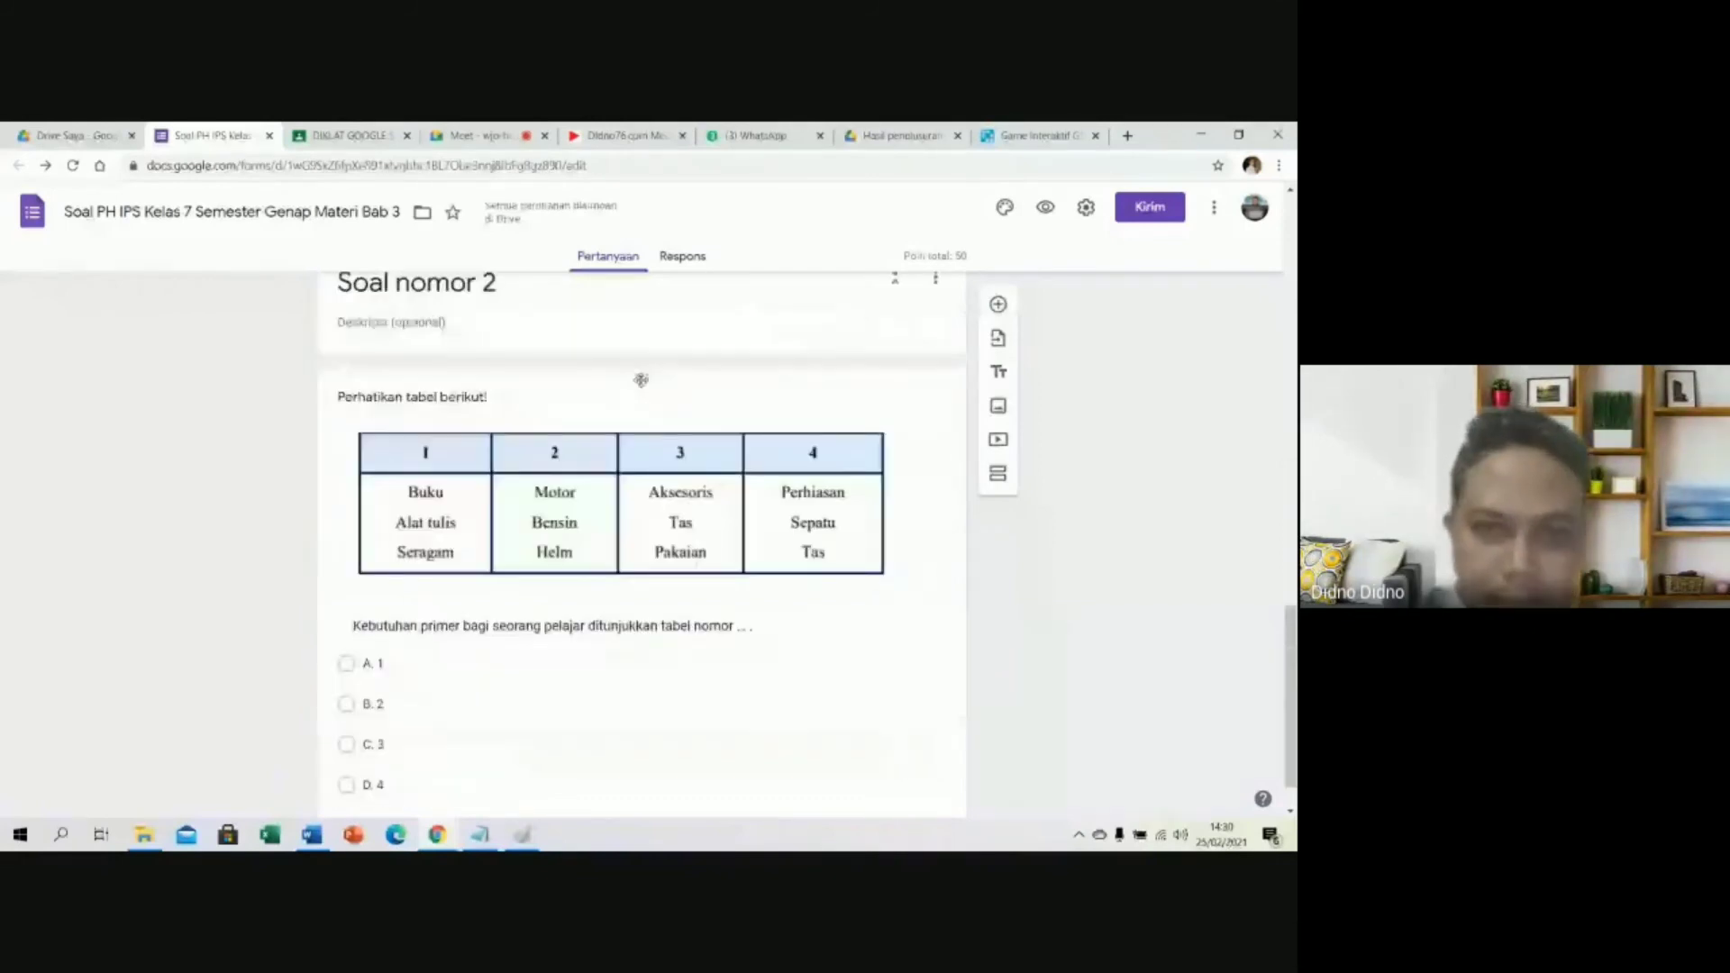
Key A. 1 as question 2's correct answer, checked against Word, and close the answer key.
click(640, 379)
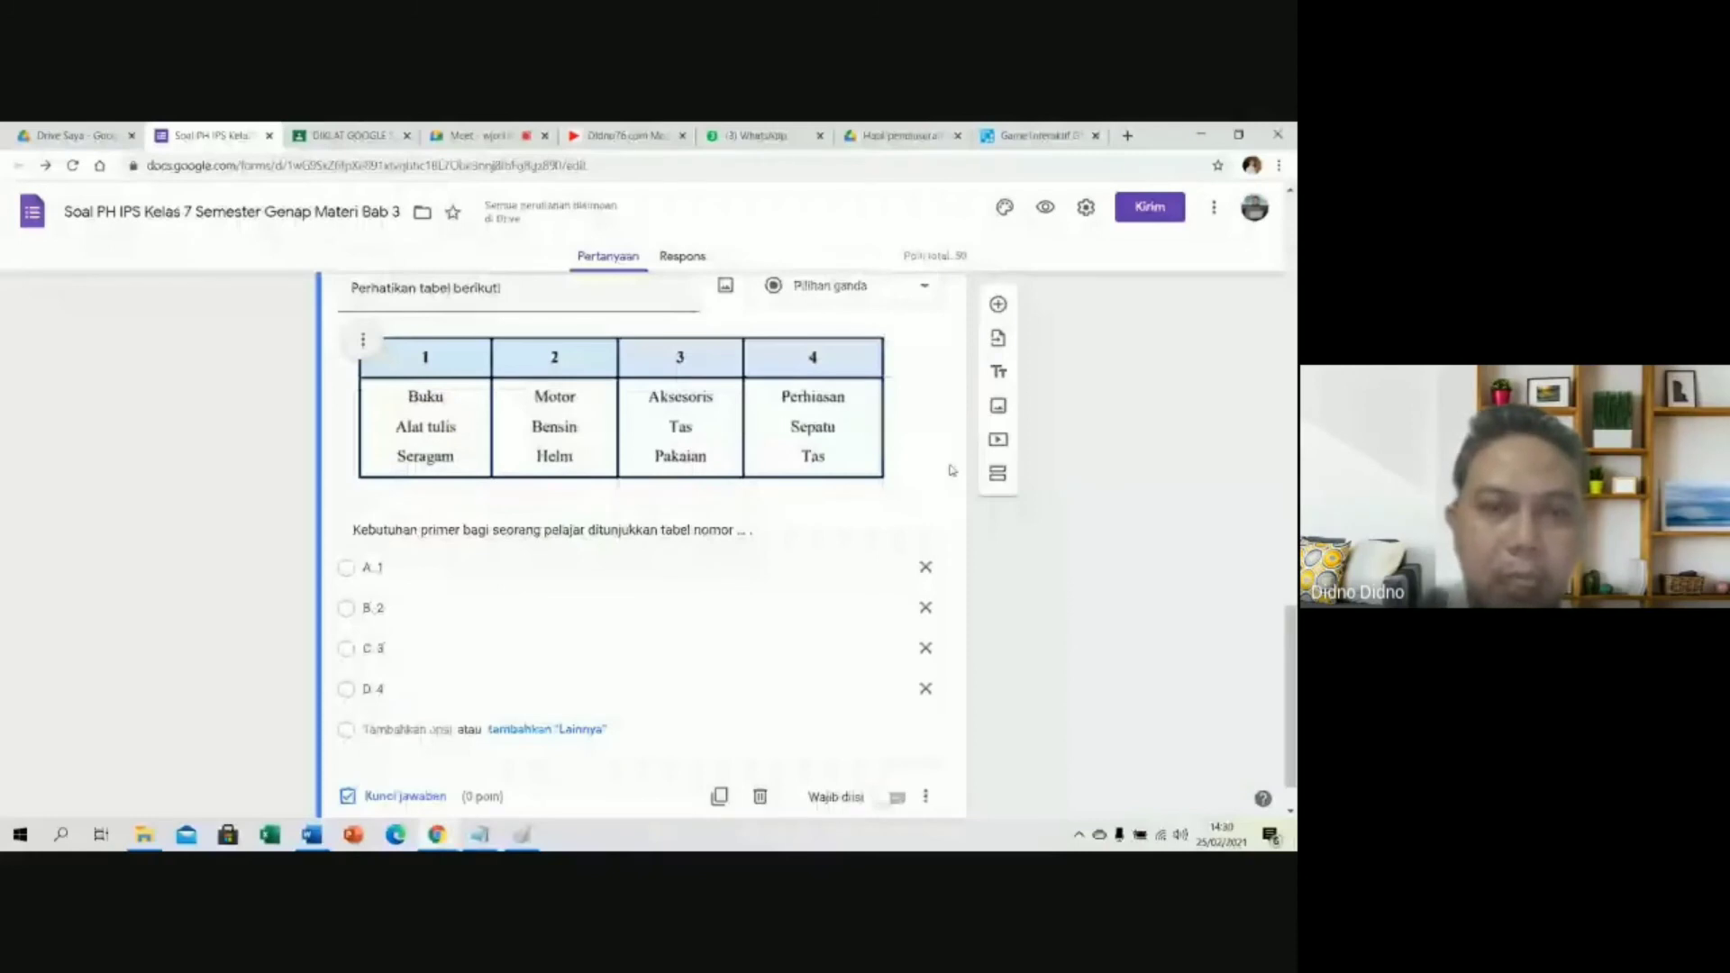
scroll(659, 431, up, 2)
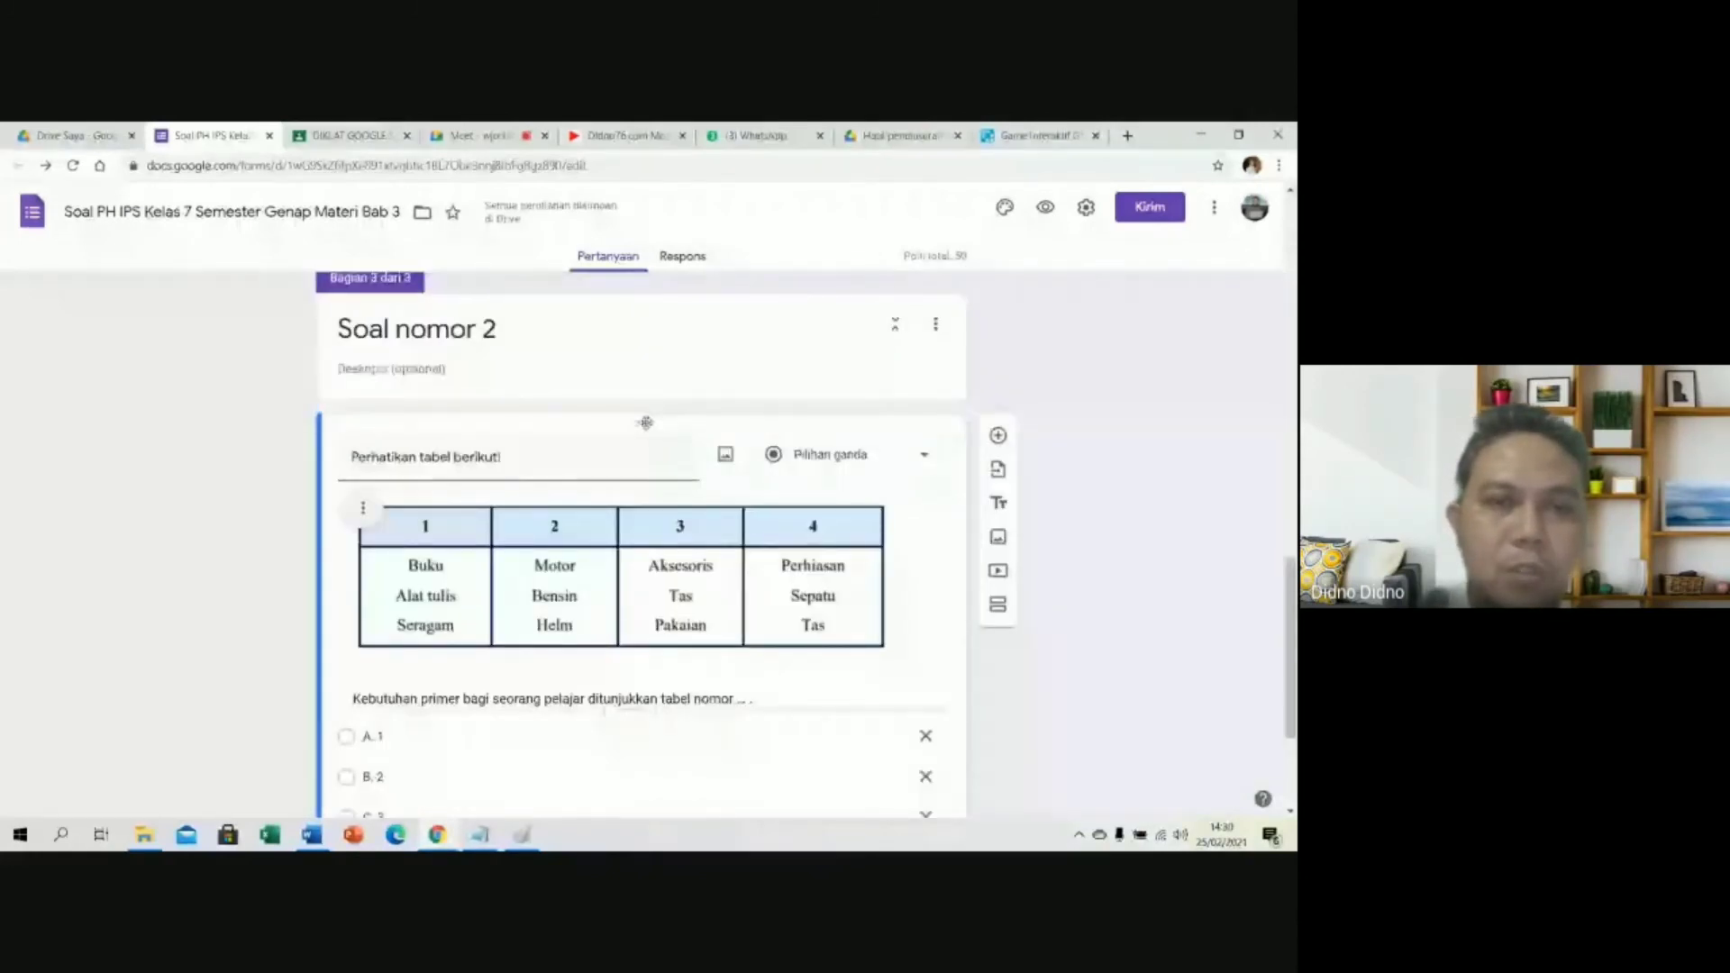
scroll(646, 423, down, 3)
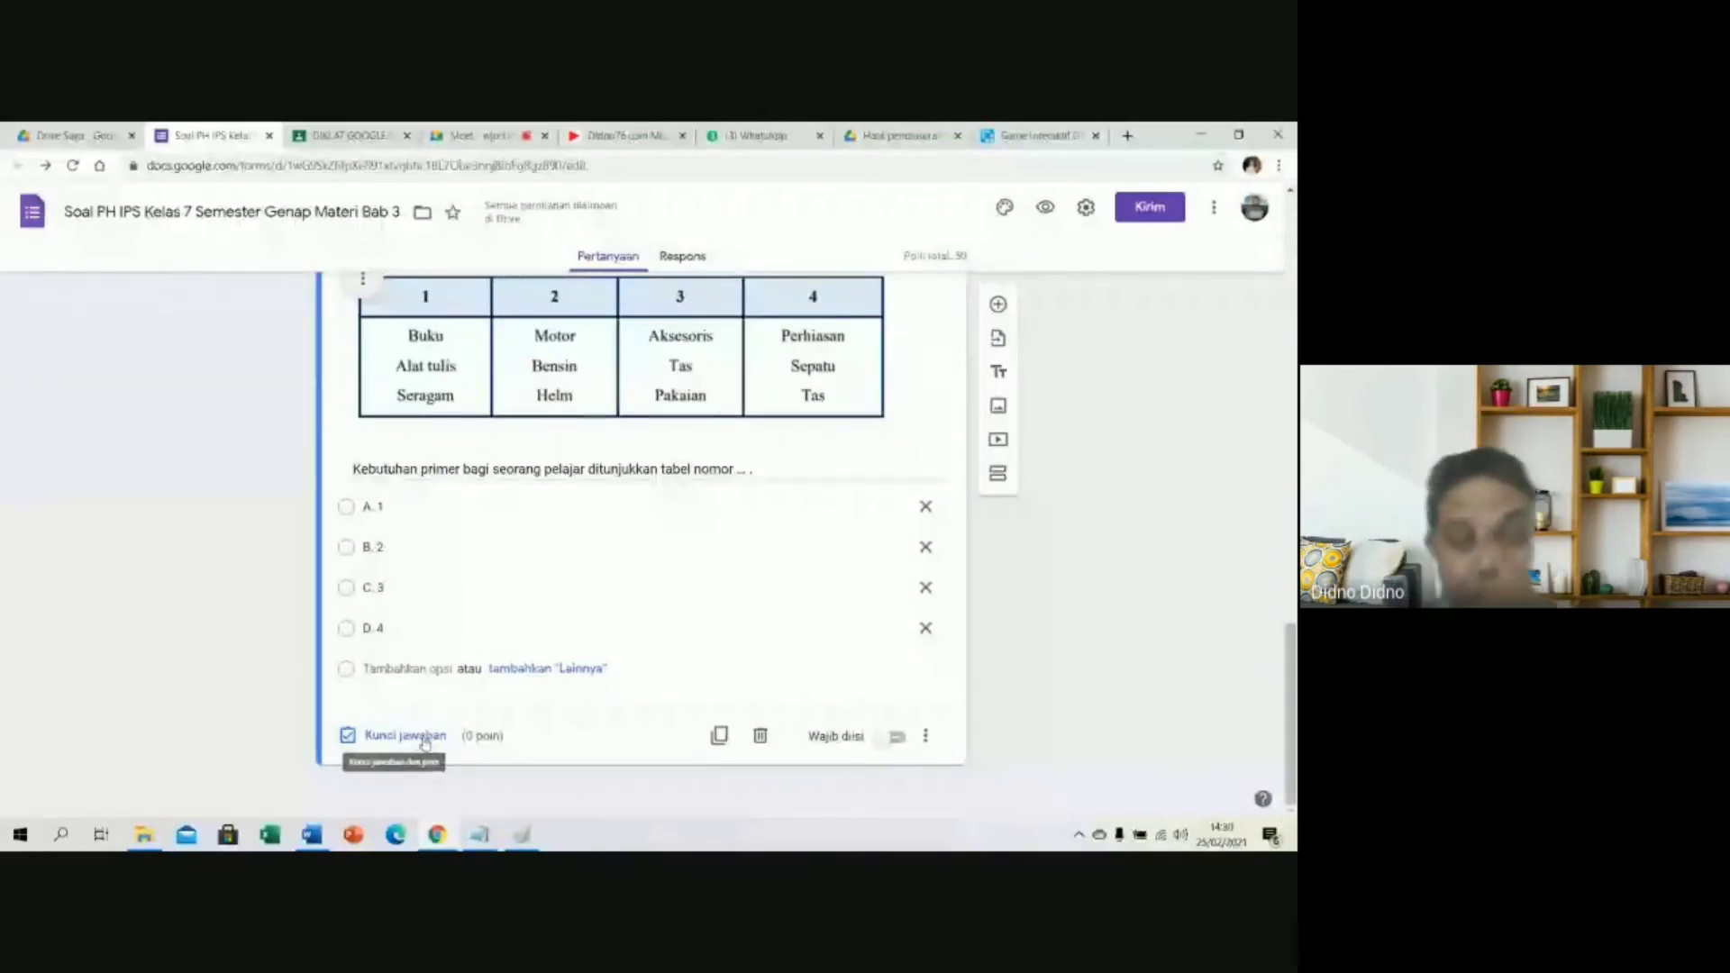
click(425, 738)
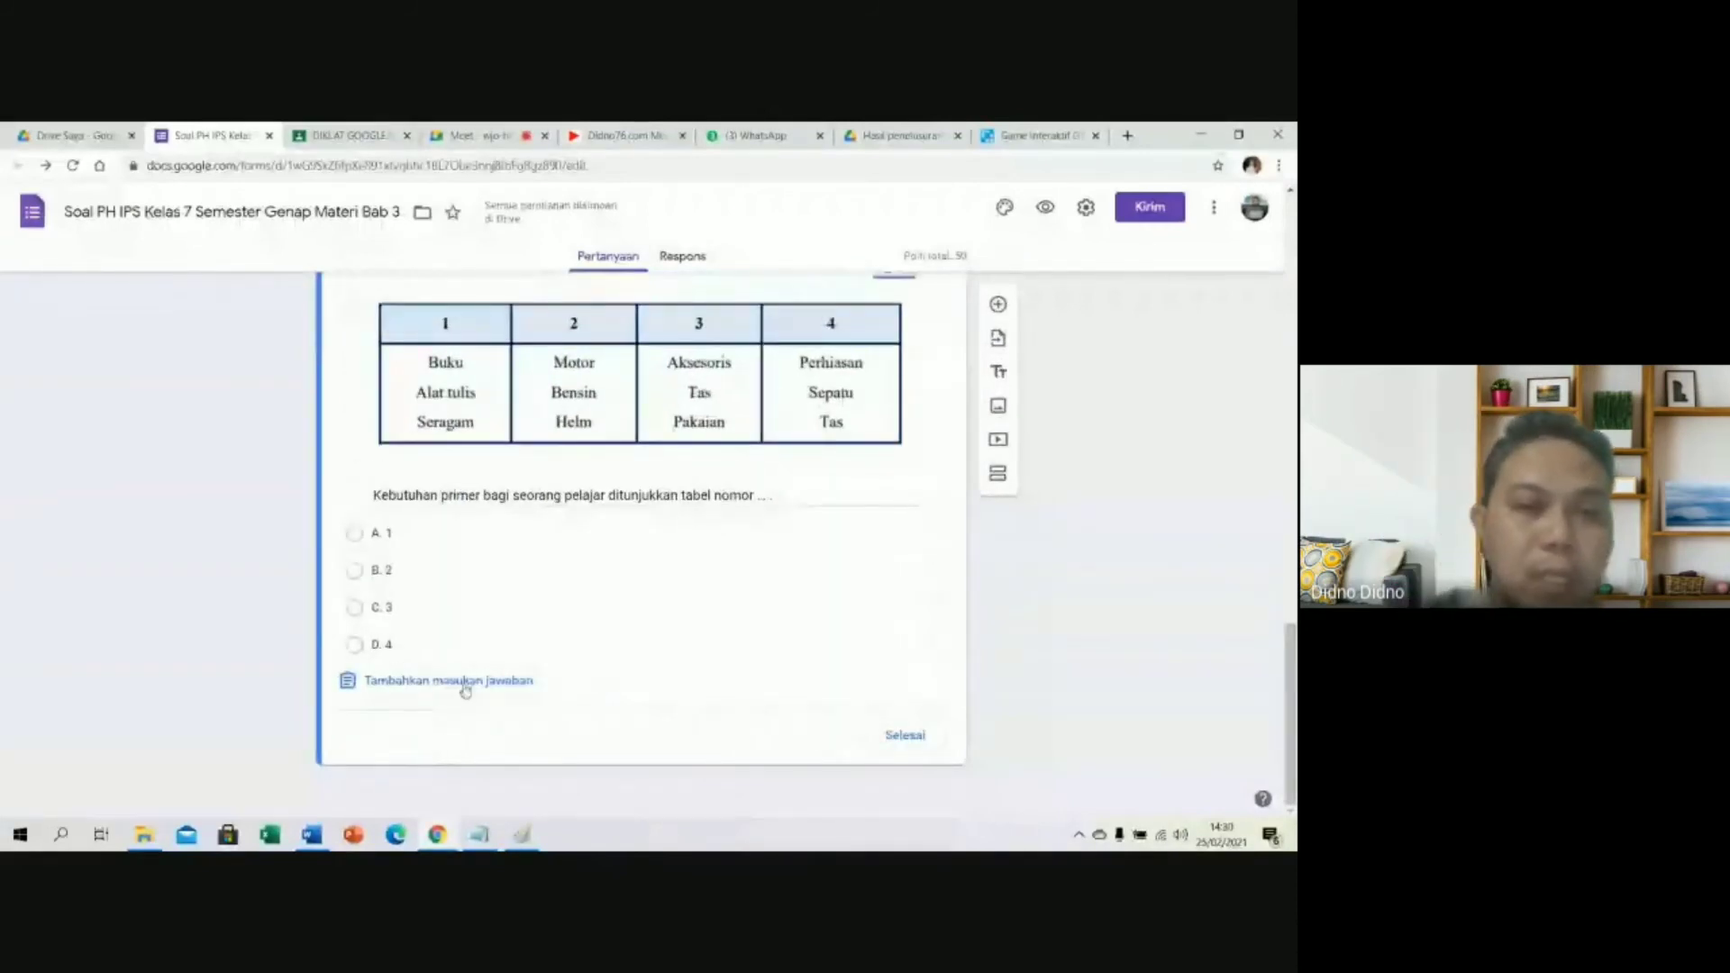
click(311, 836)
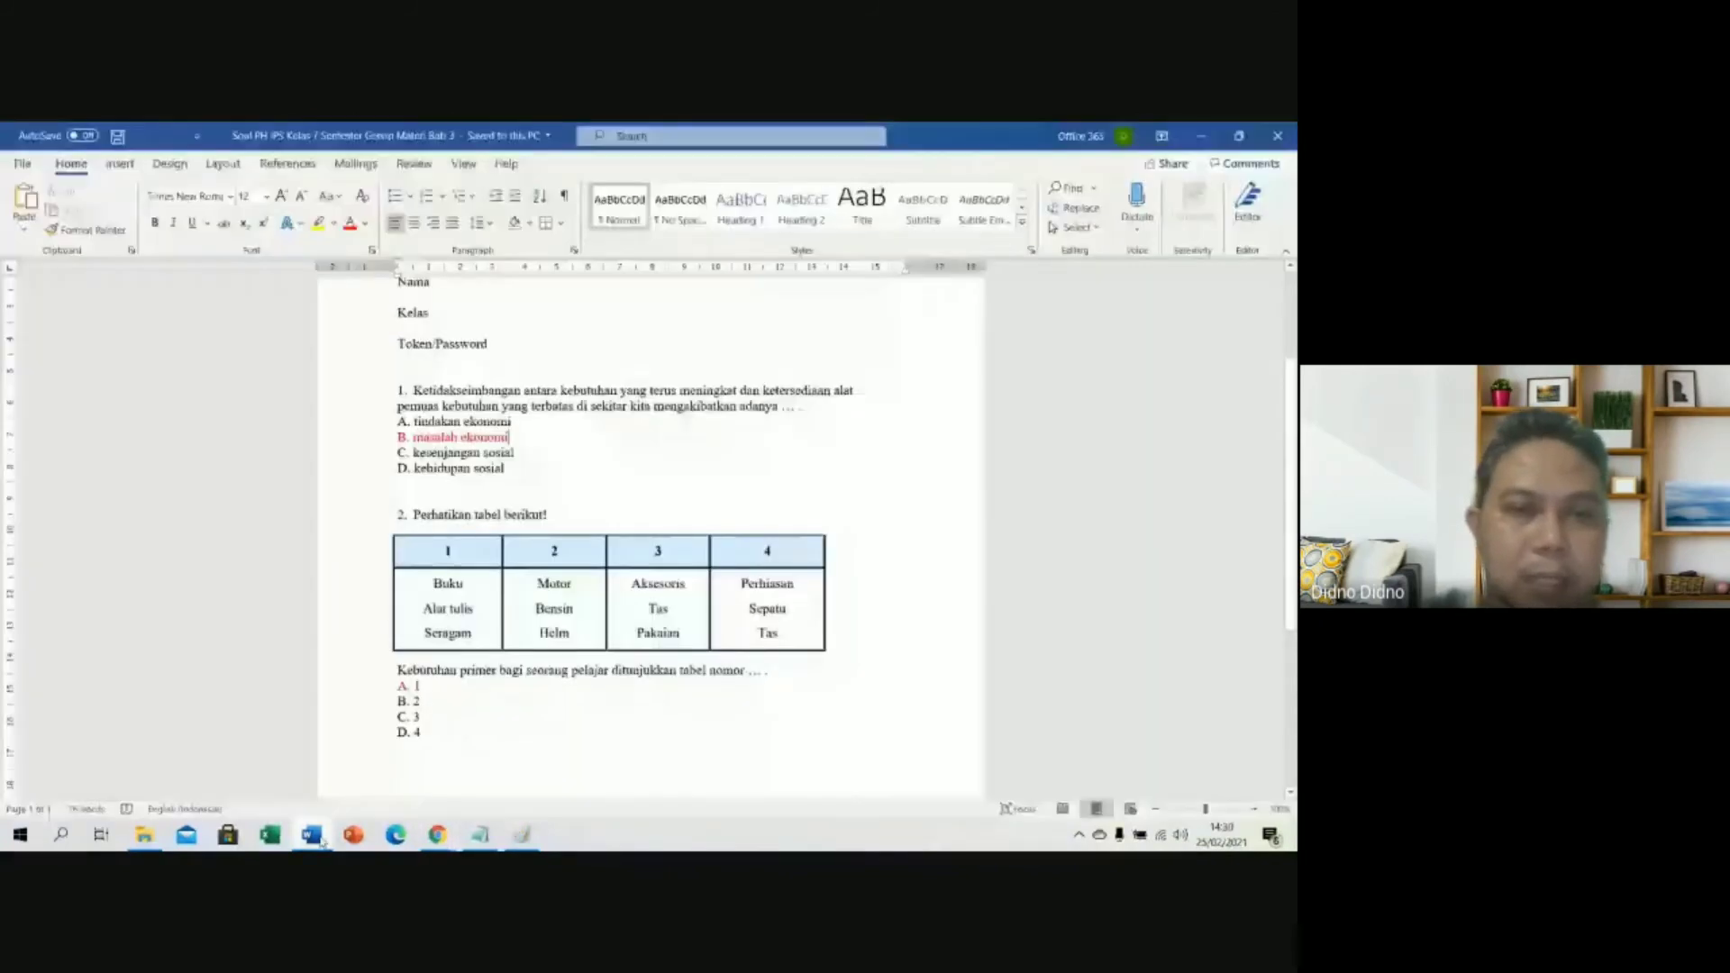
click(437, 835)
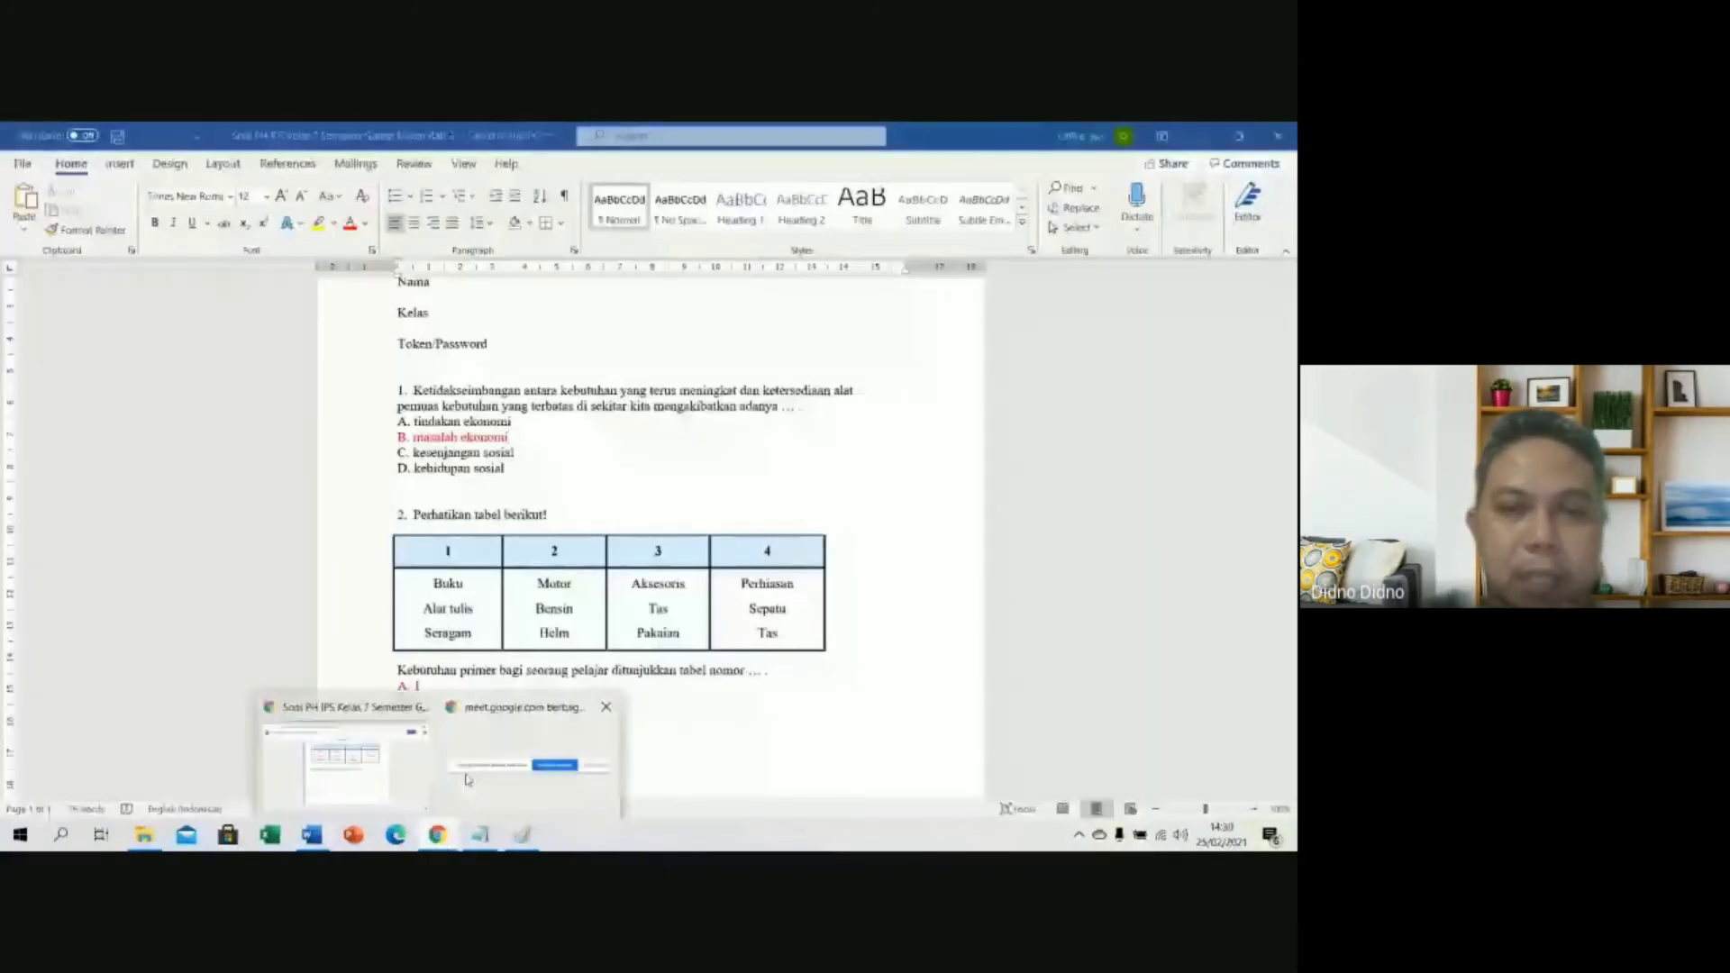
click(345, 762)
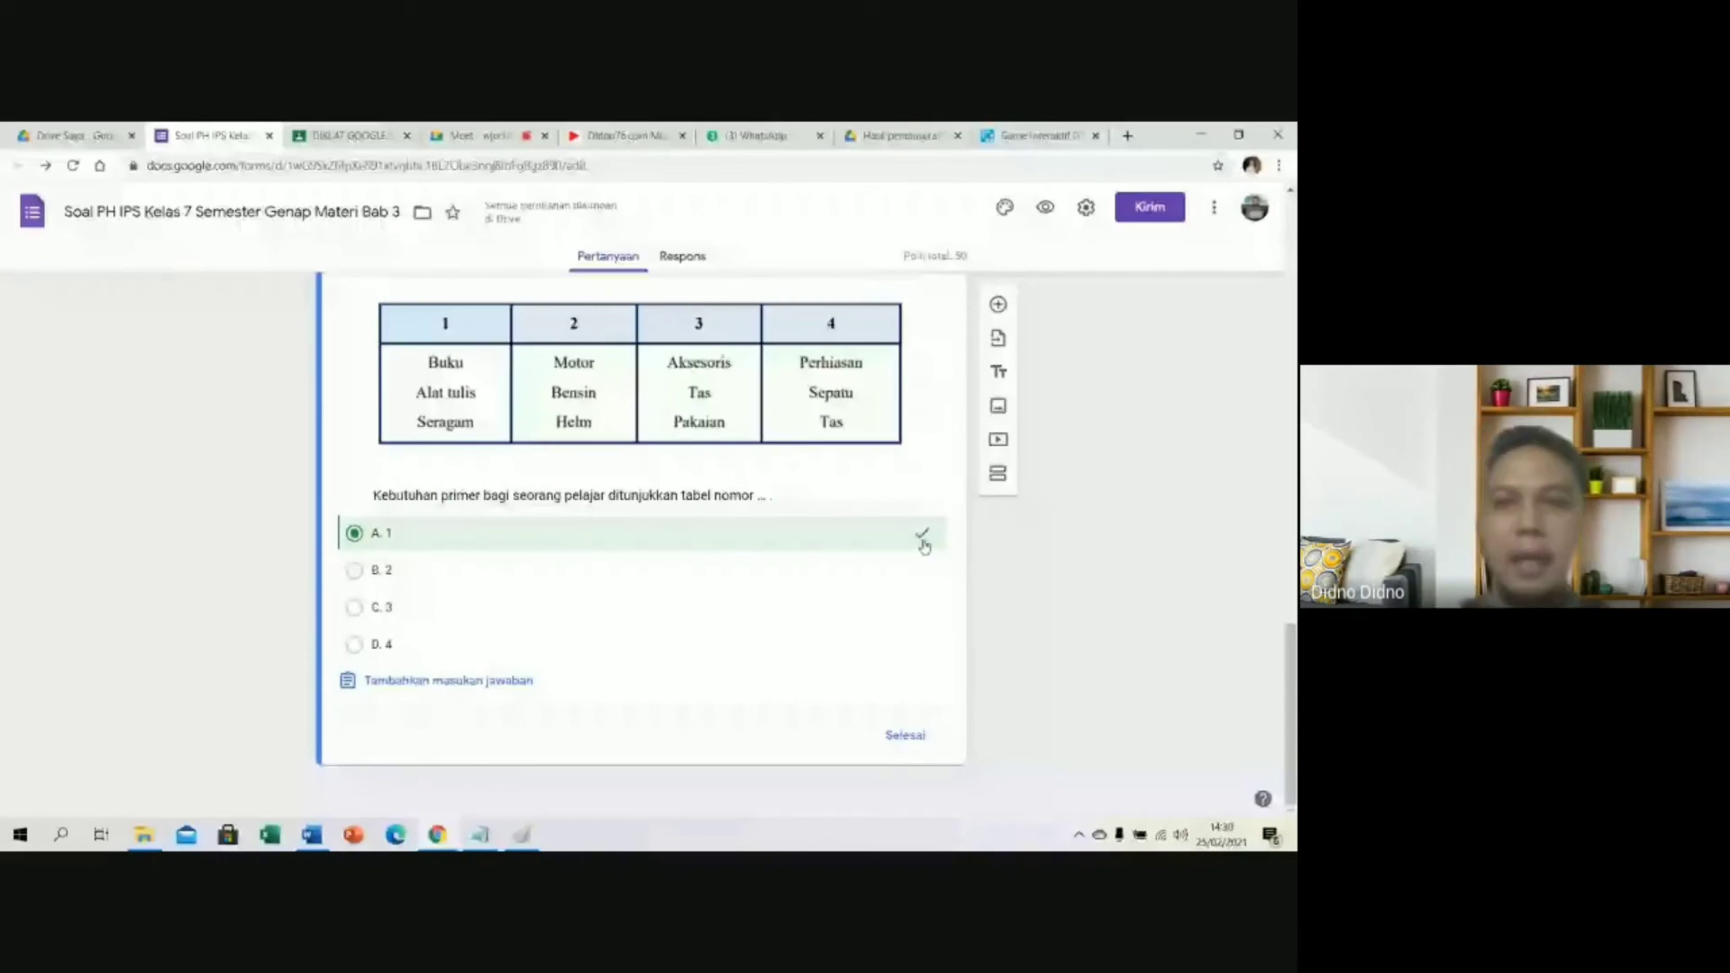
click(905, 734)
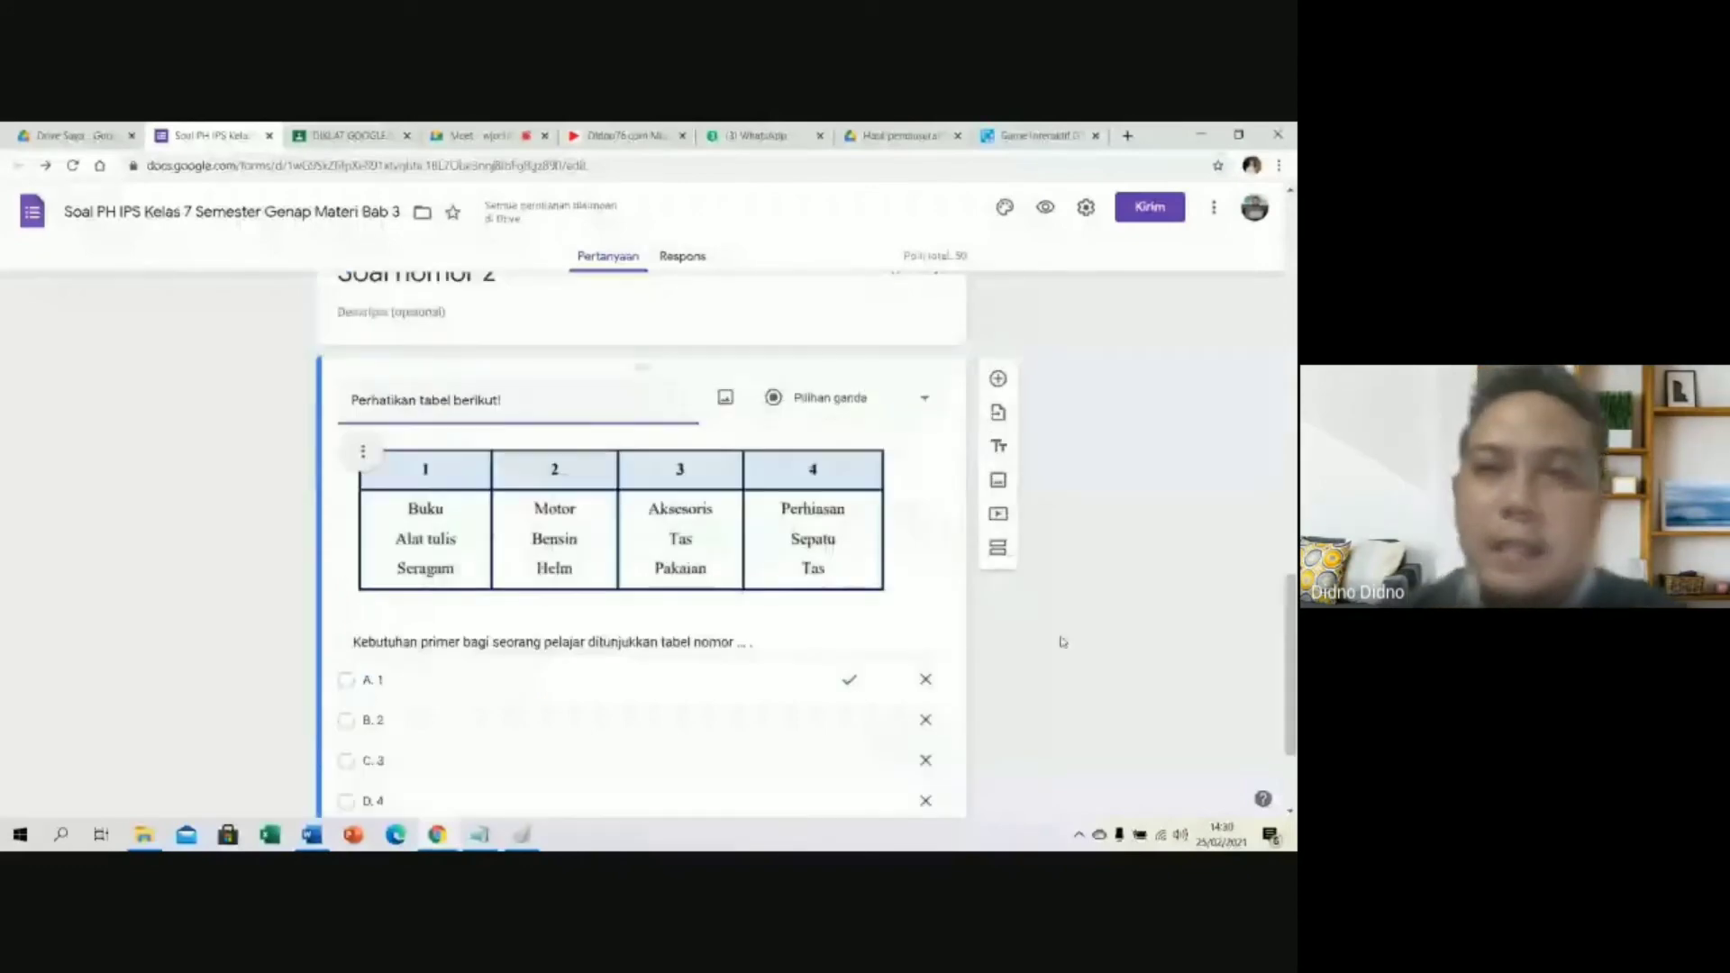
scroll(1078, 529, up, 10)
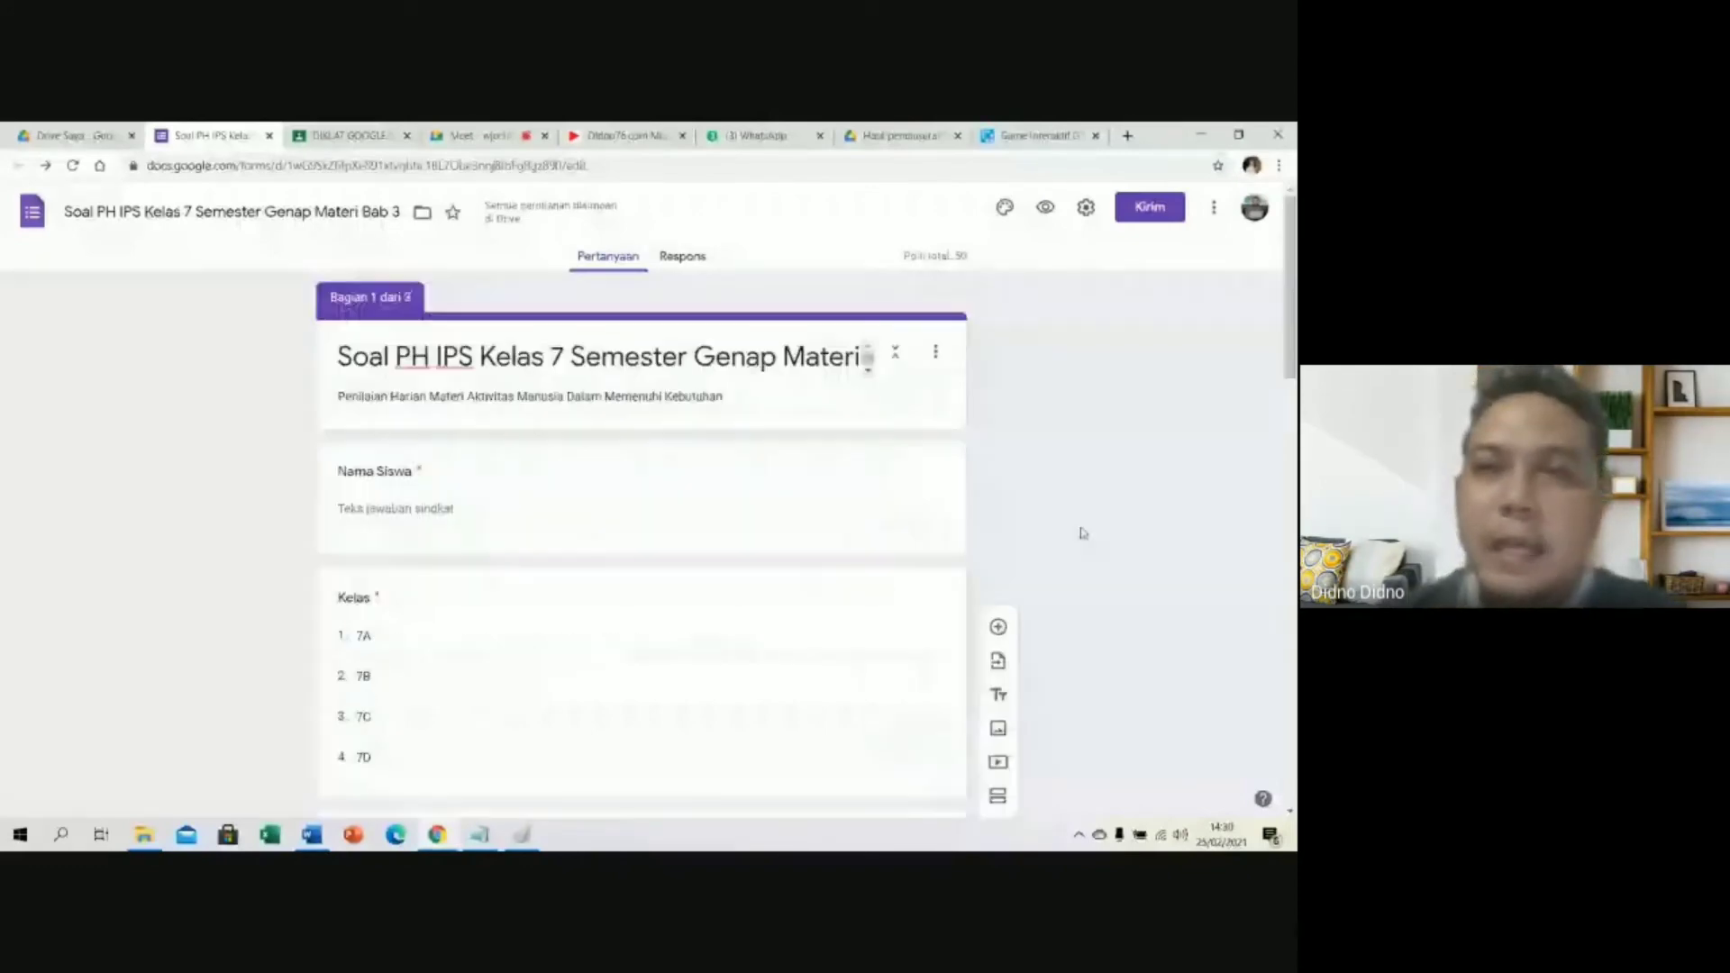
Set the quiz header image to the open-book photo, giving the form a matching brown theme.
click(1005, 210)
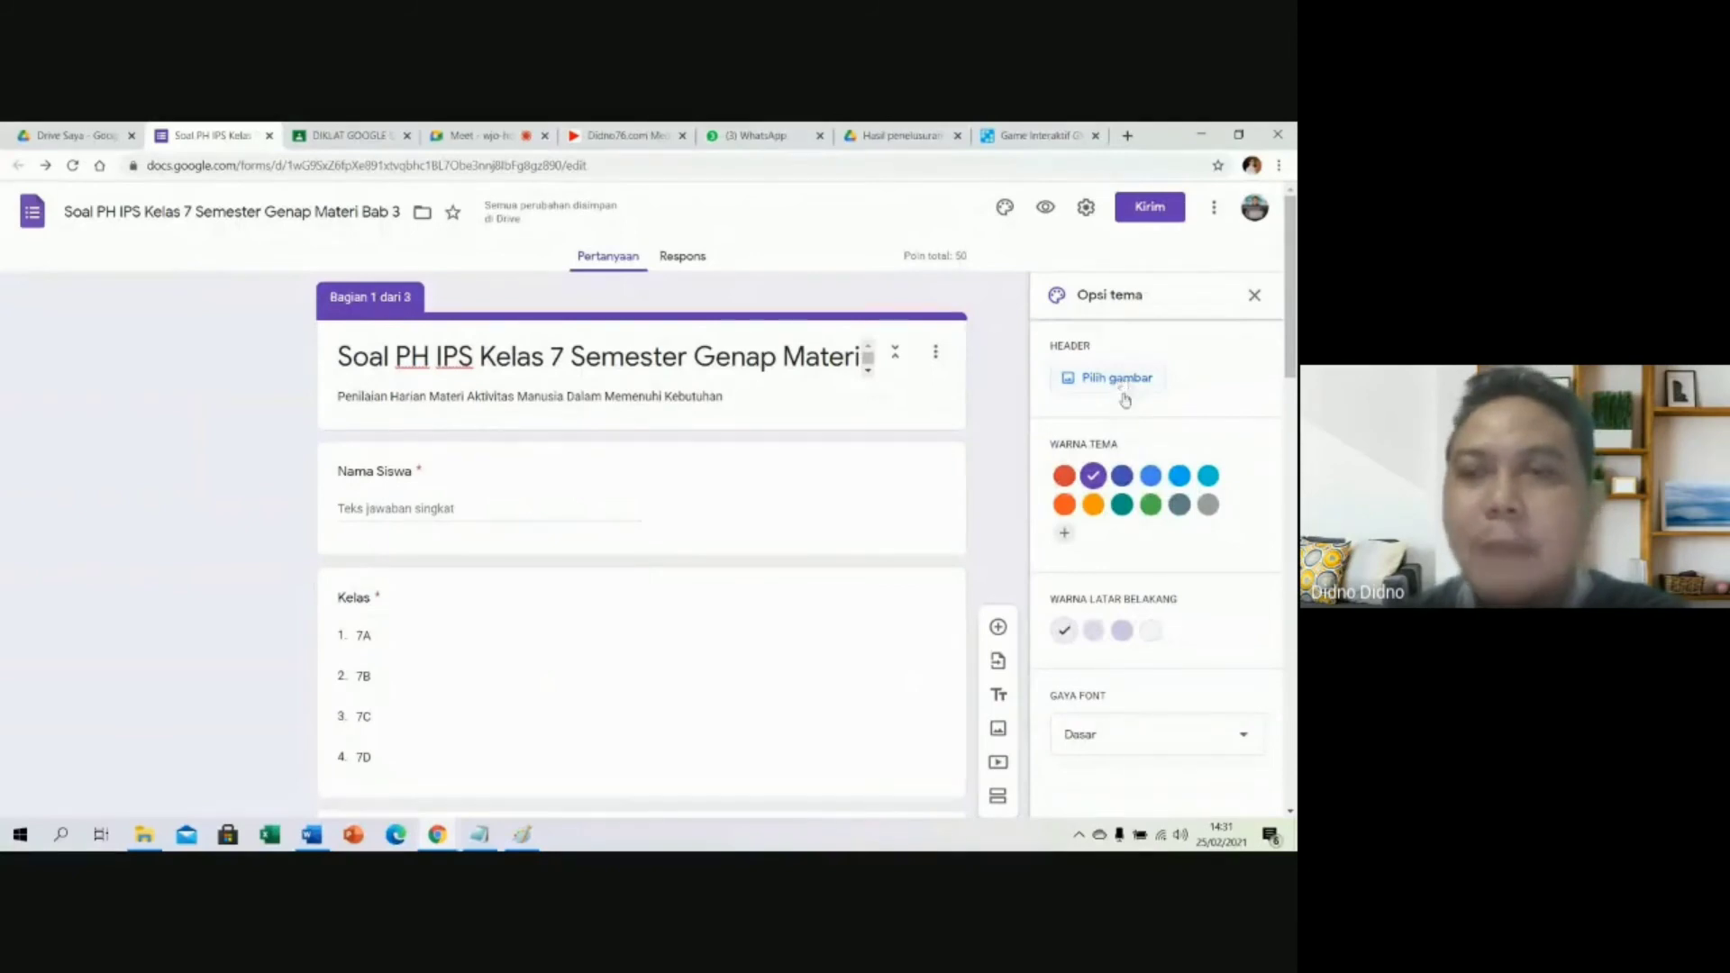
scroll(1130, 409, down, 1)
scroll(1140, 411, up, 1)
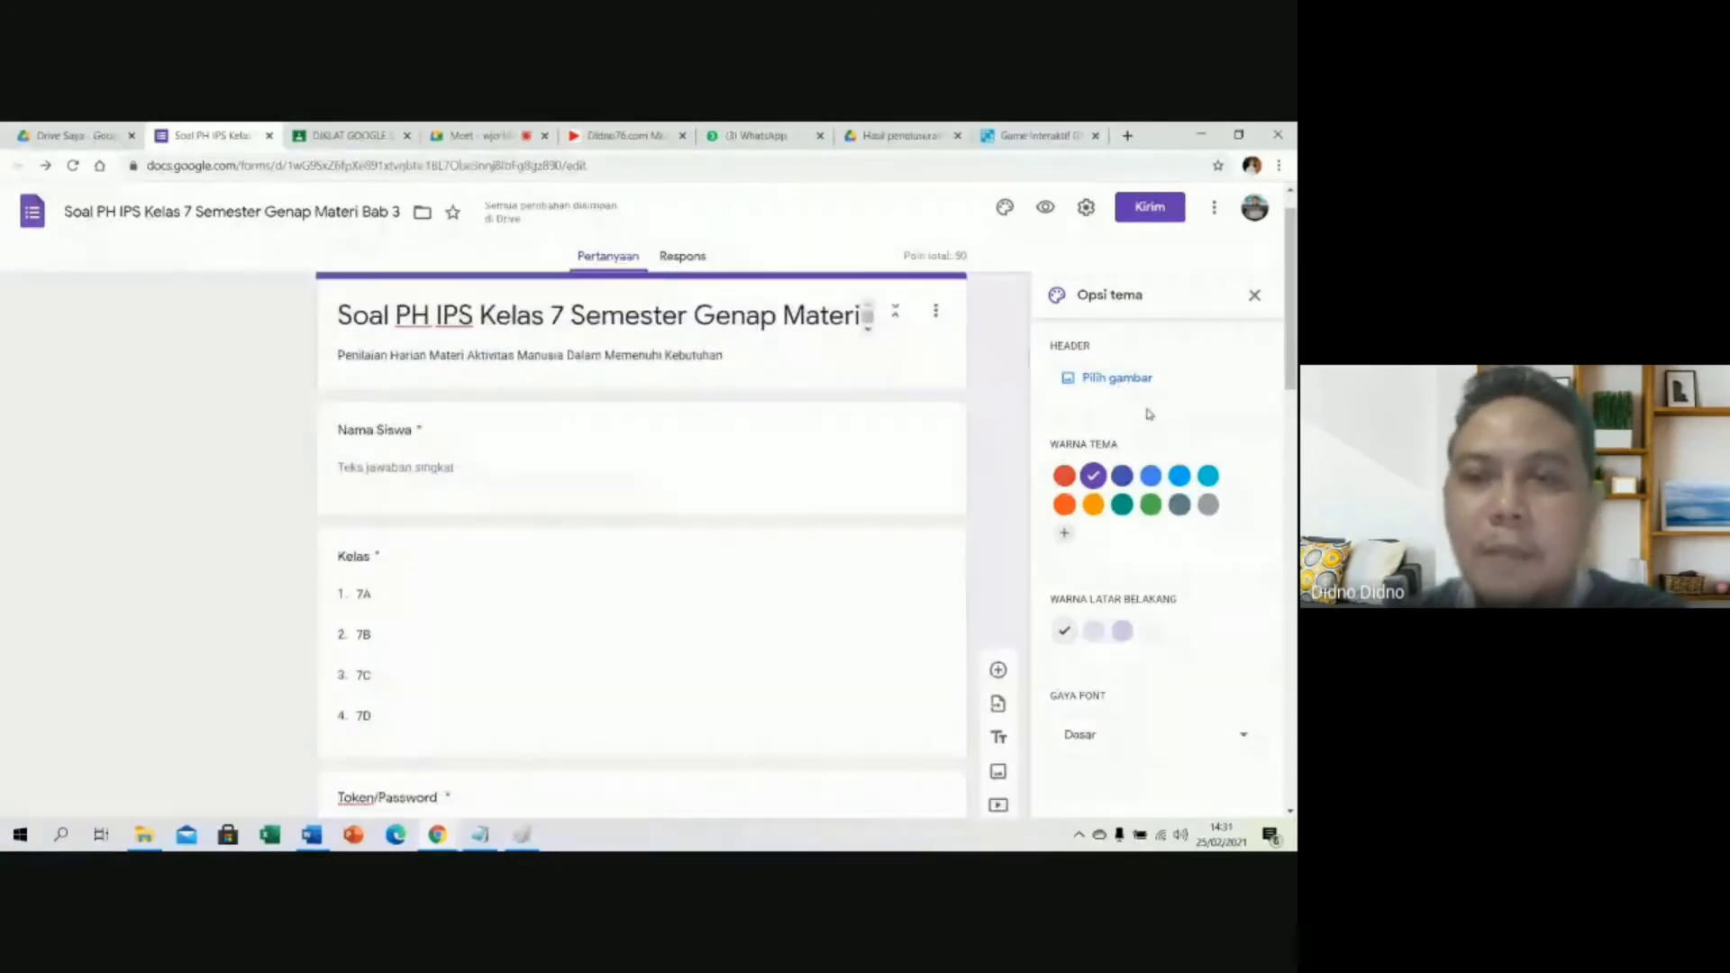
scroll(1149, 413, up, 1)
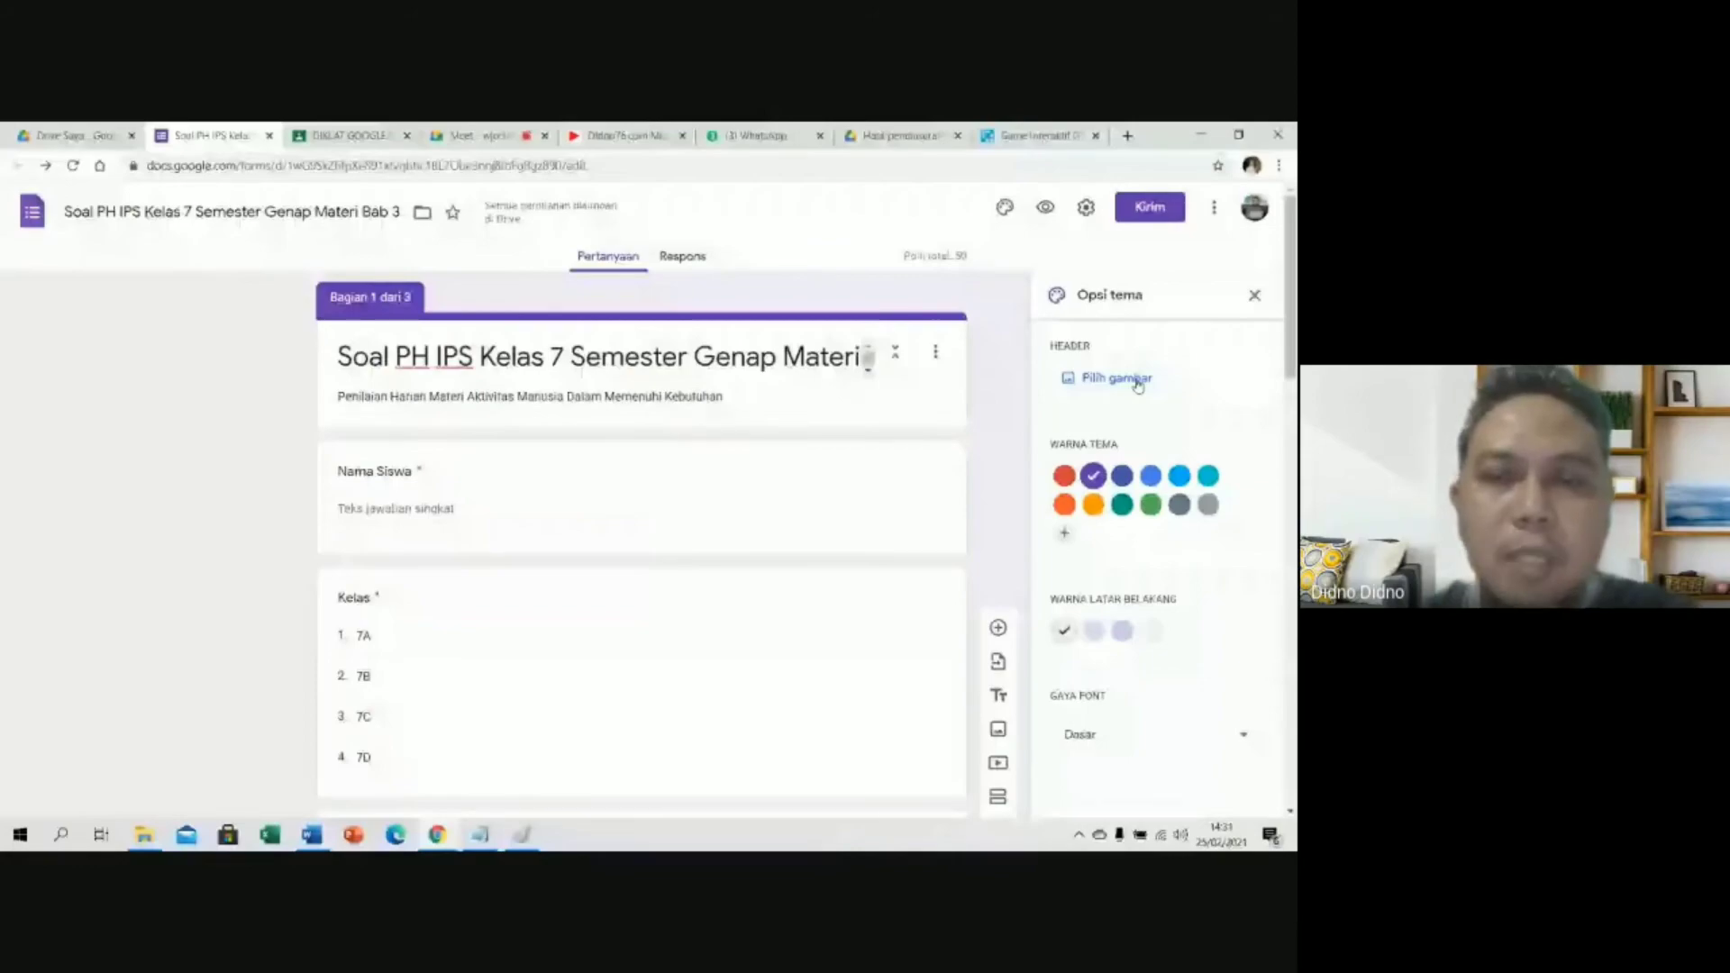
click(1117, 379)
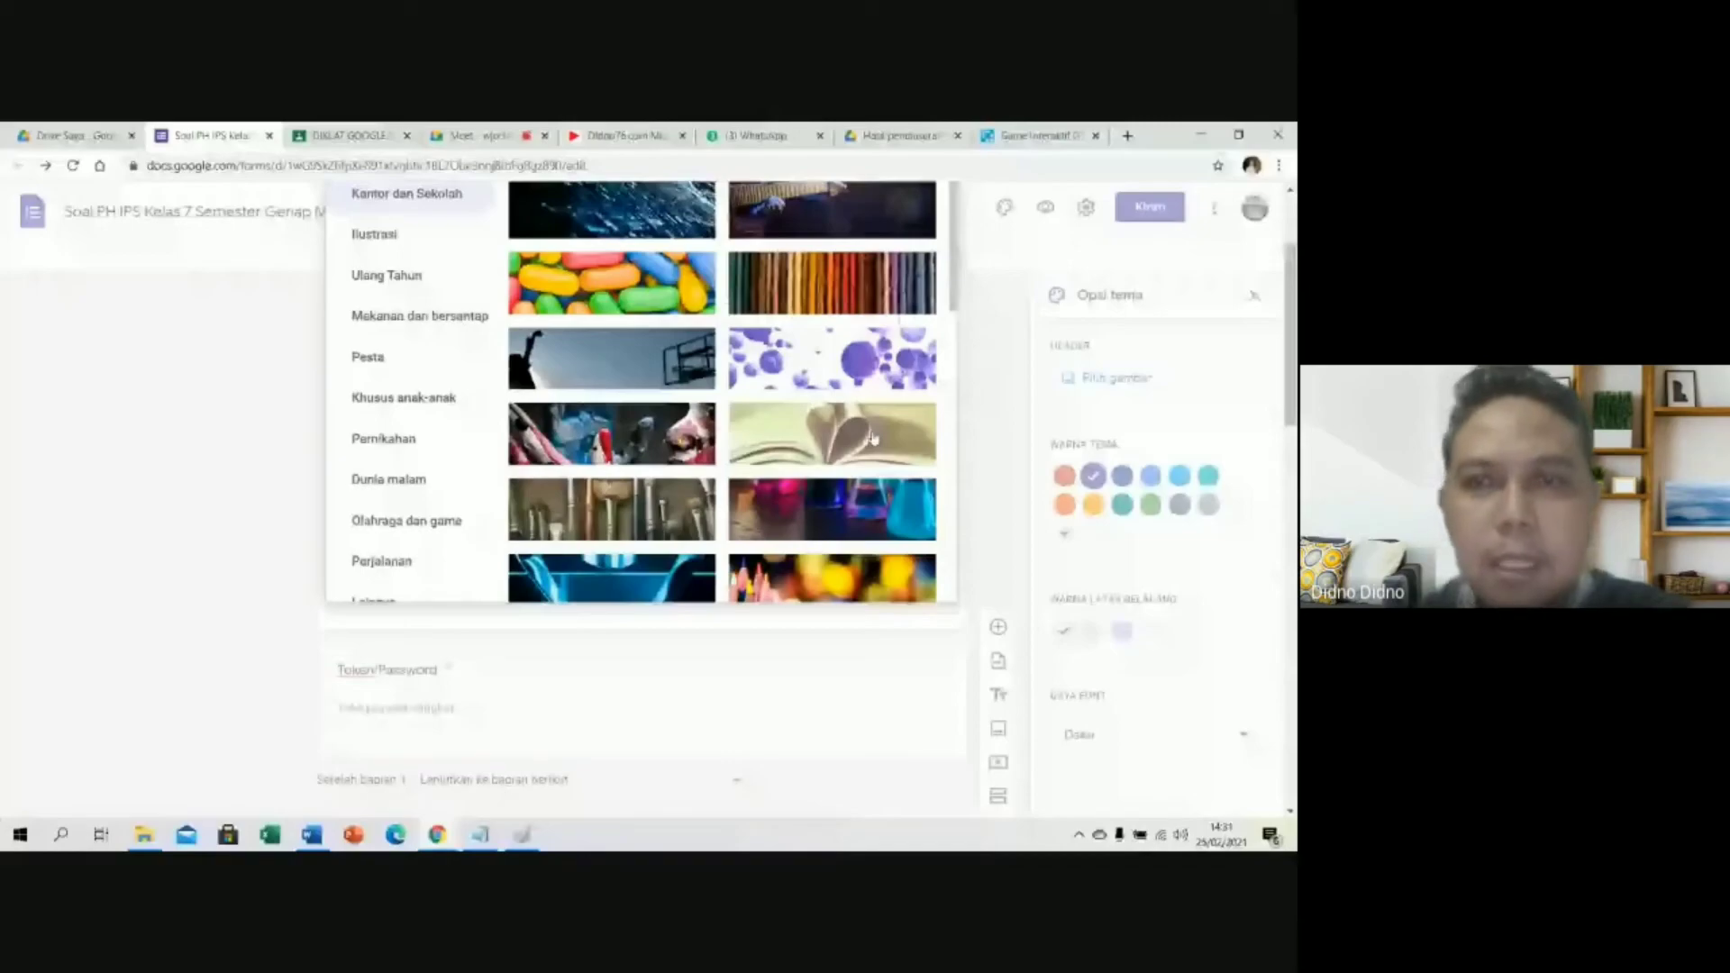
click(872, 439)
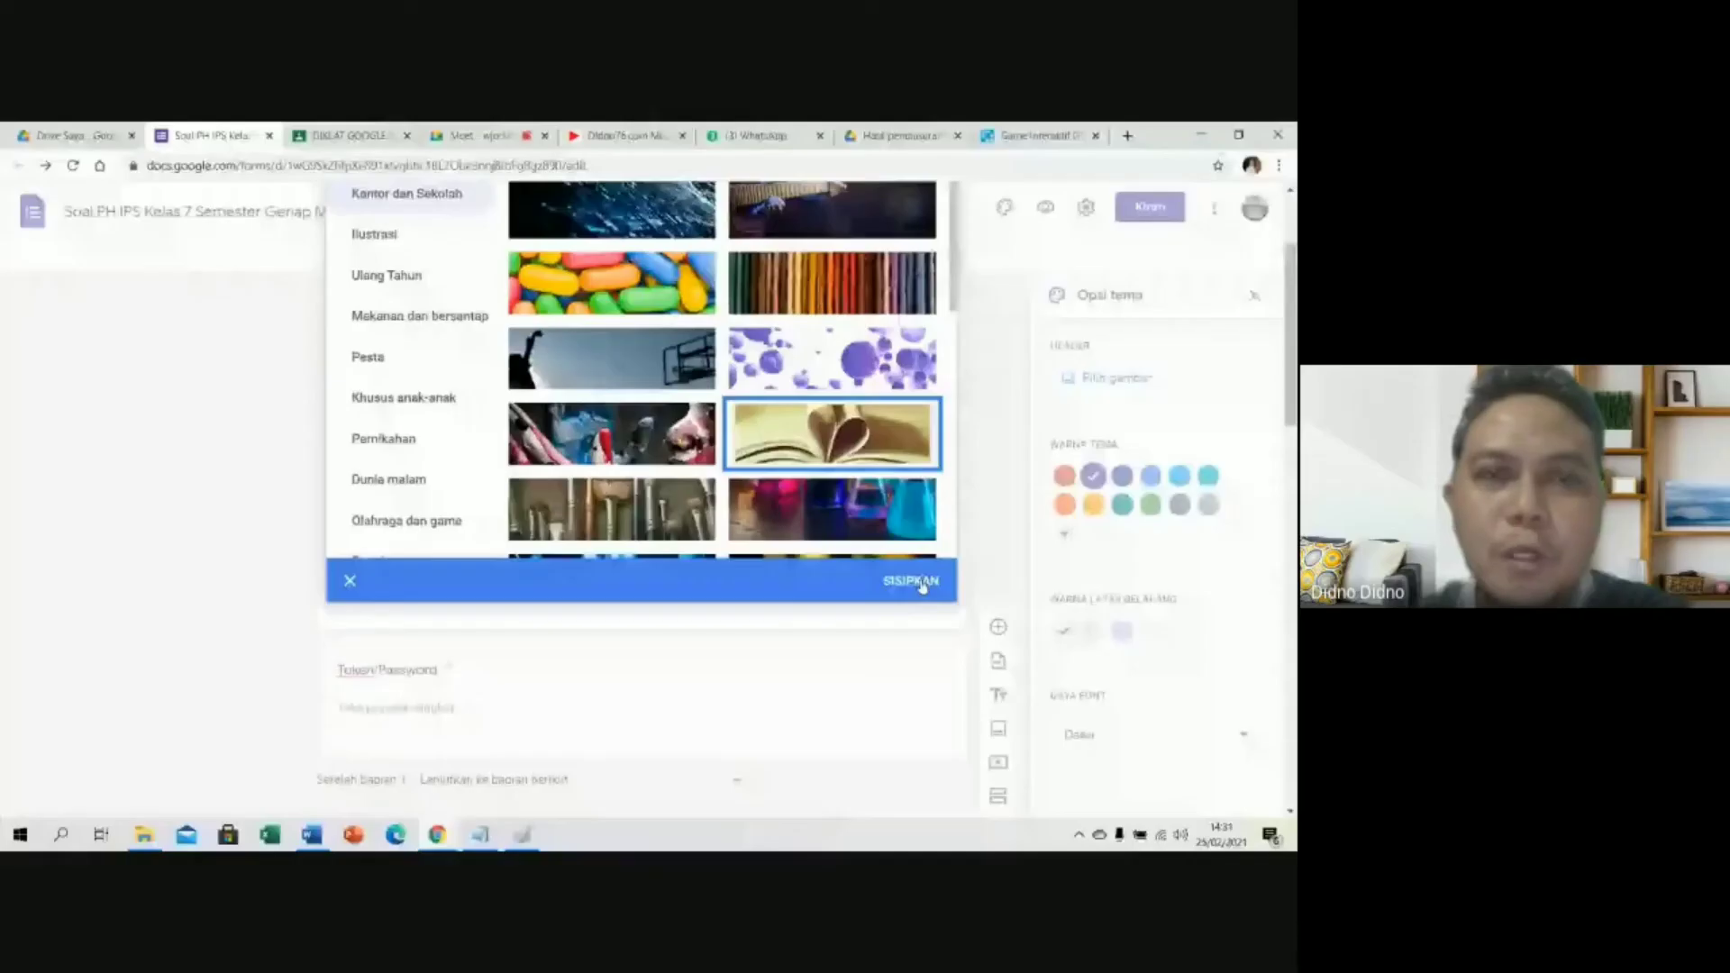
click(912, 583)
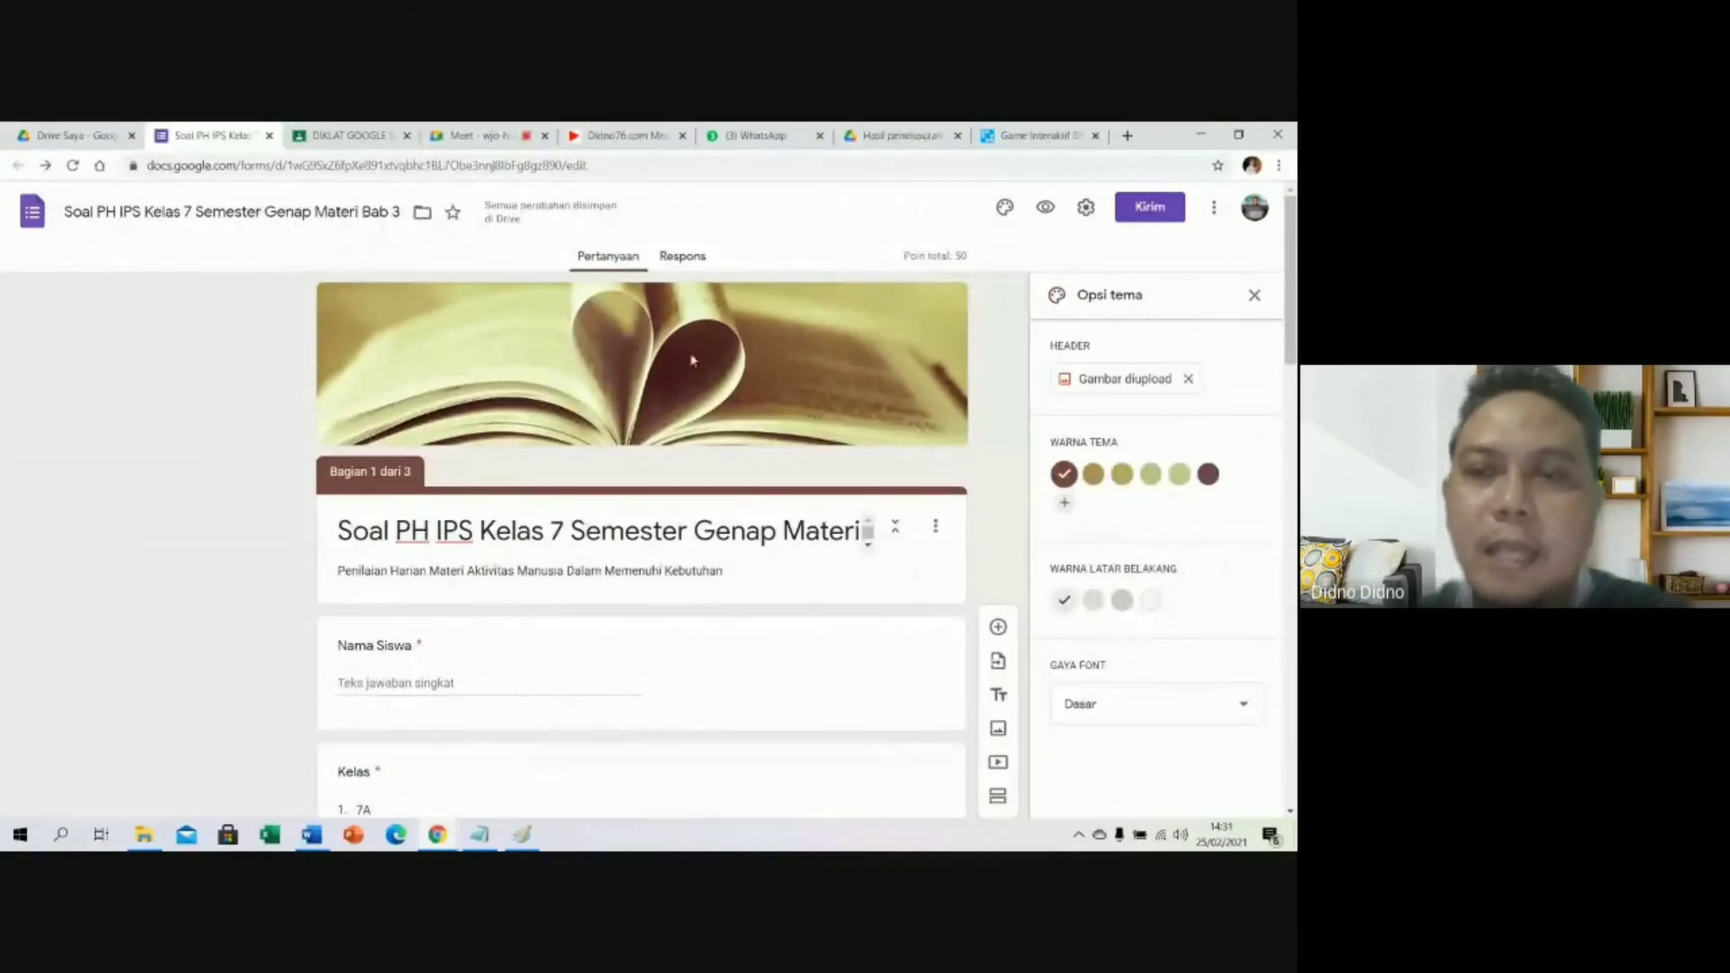
Close the theme panel and preview the quiz, testing the Kelas choice and Token/Password fields.
click(1255, 297)
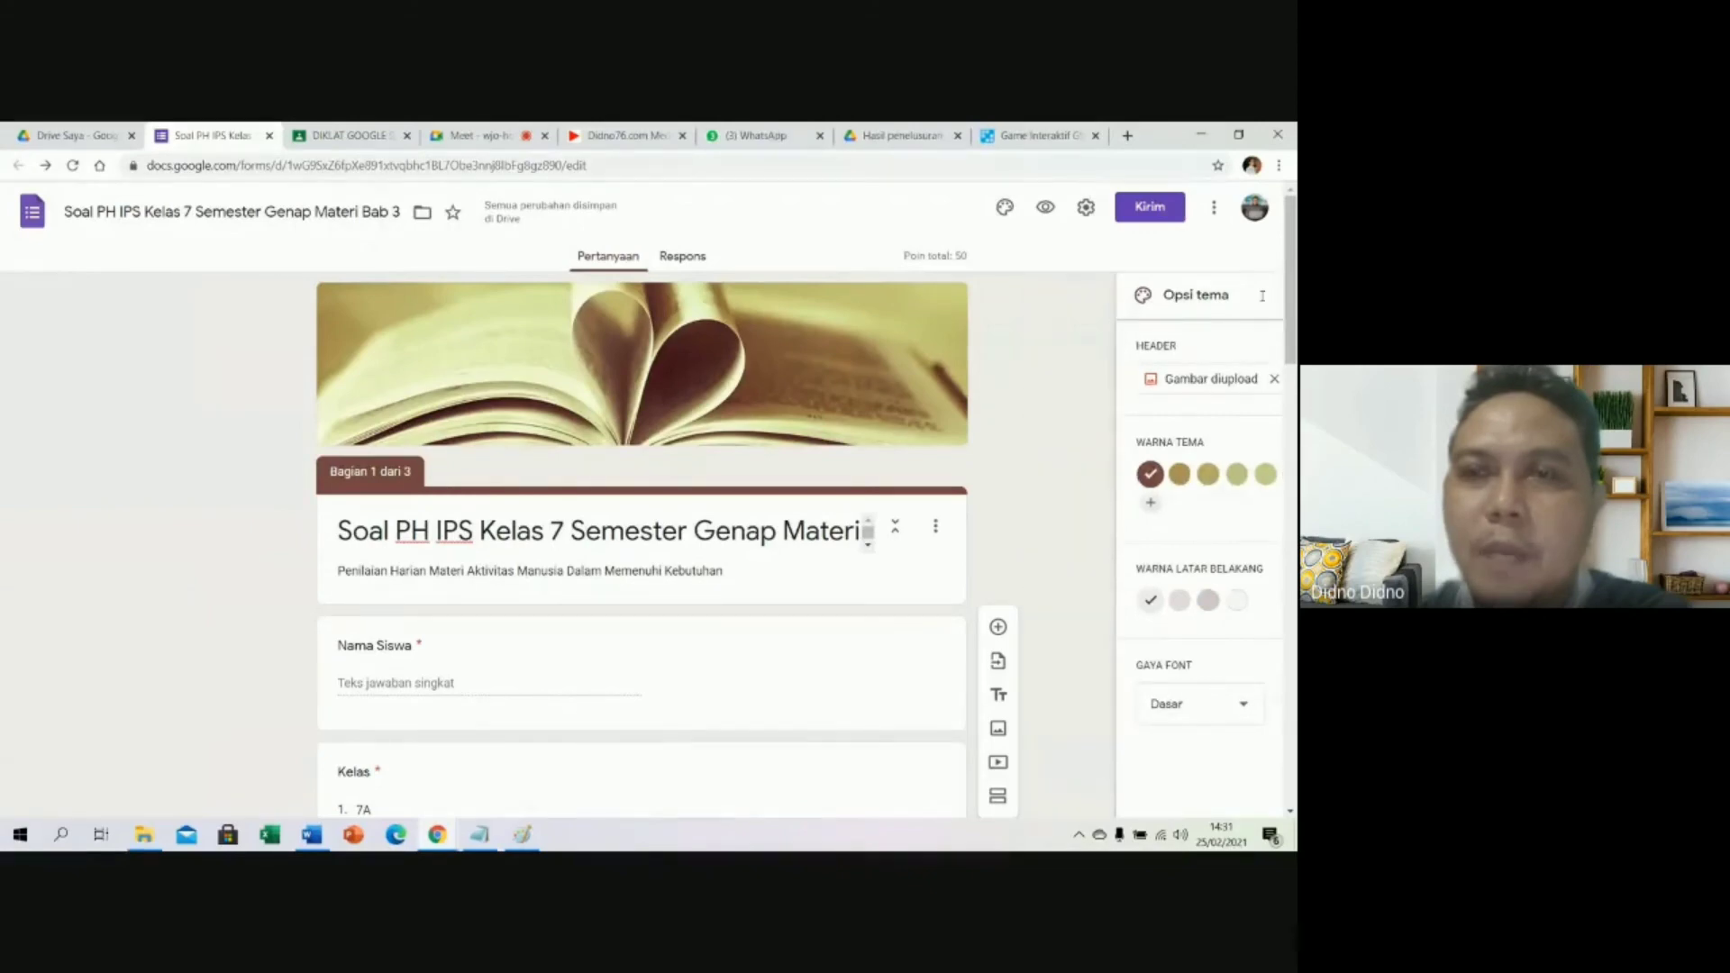
click(1048, 209)
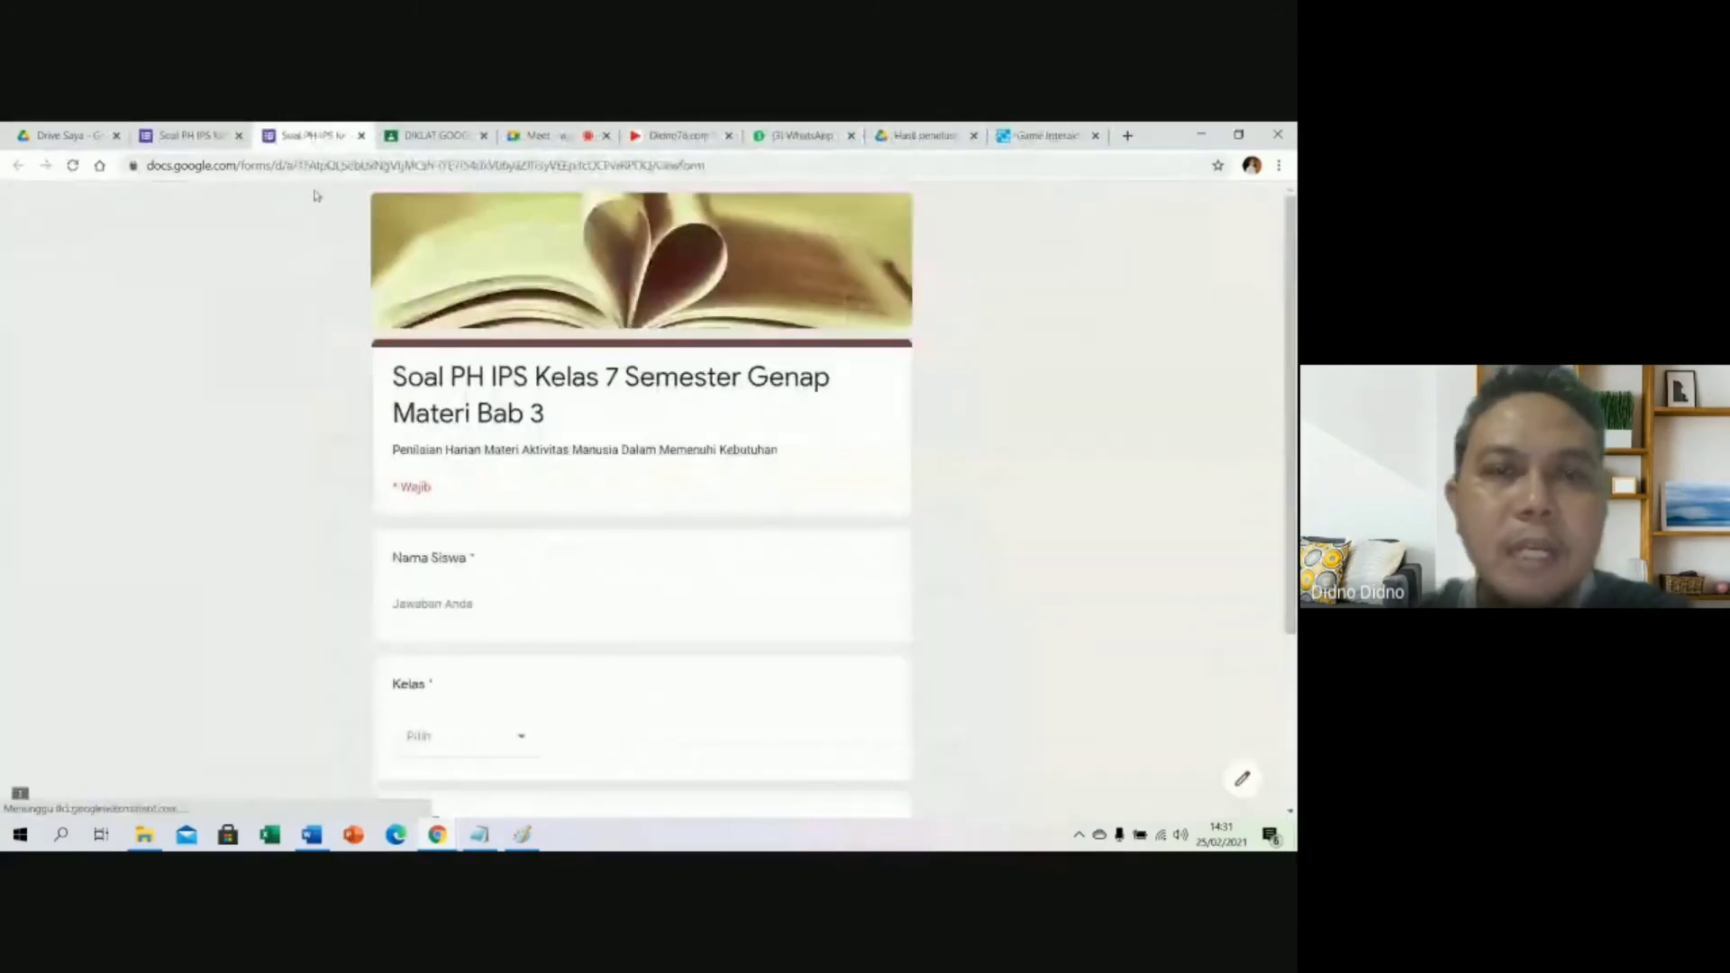
scroll(443, 330, down, 3)
scroll(618, 406, up, 3)
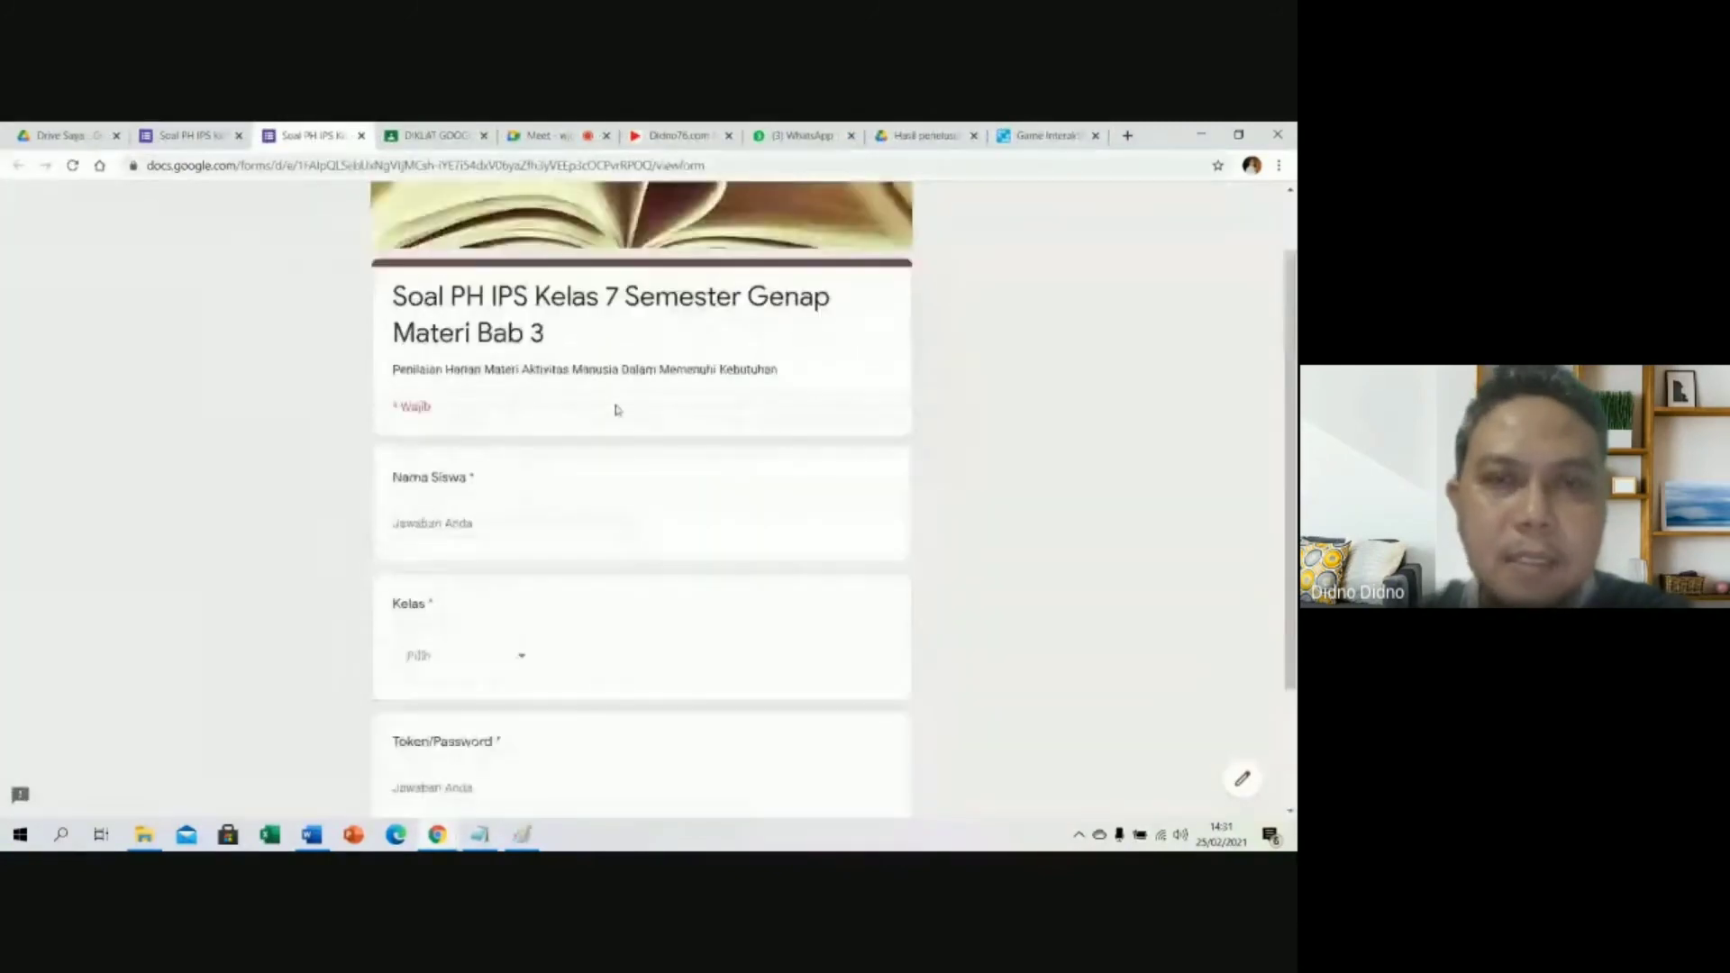
scroll(618, 405, down, 3)
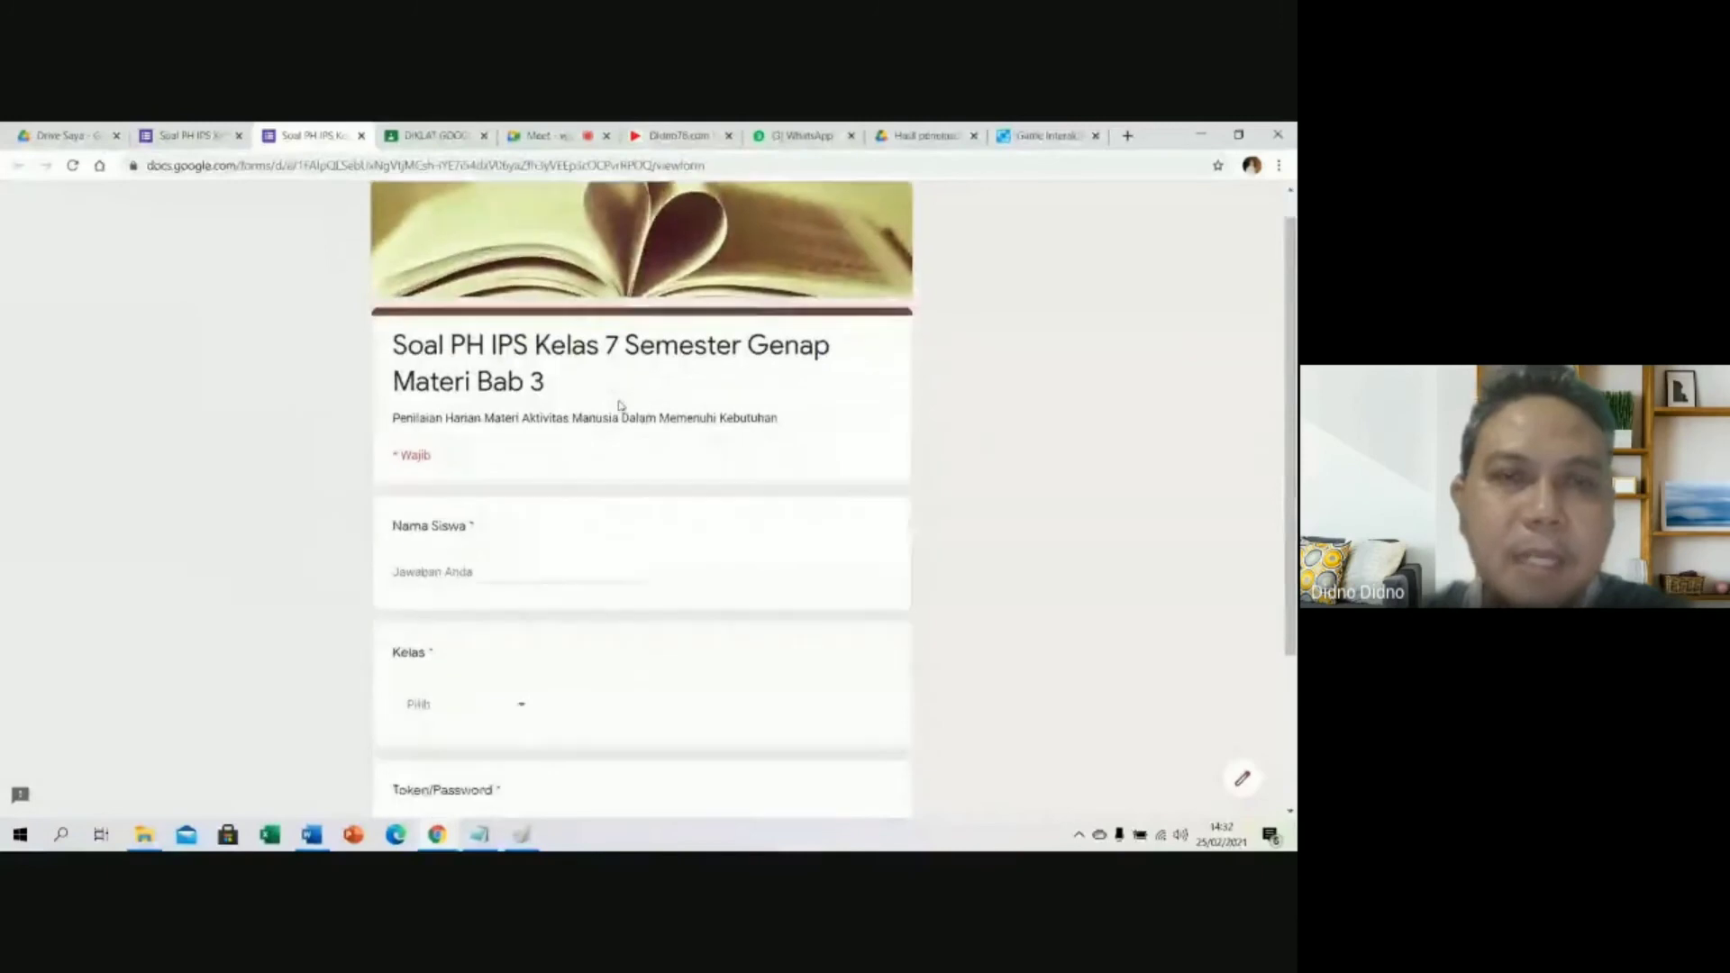
click(491, 489)
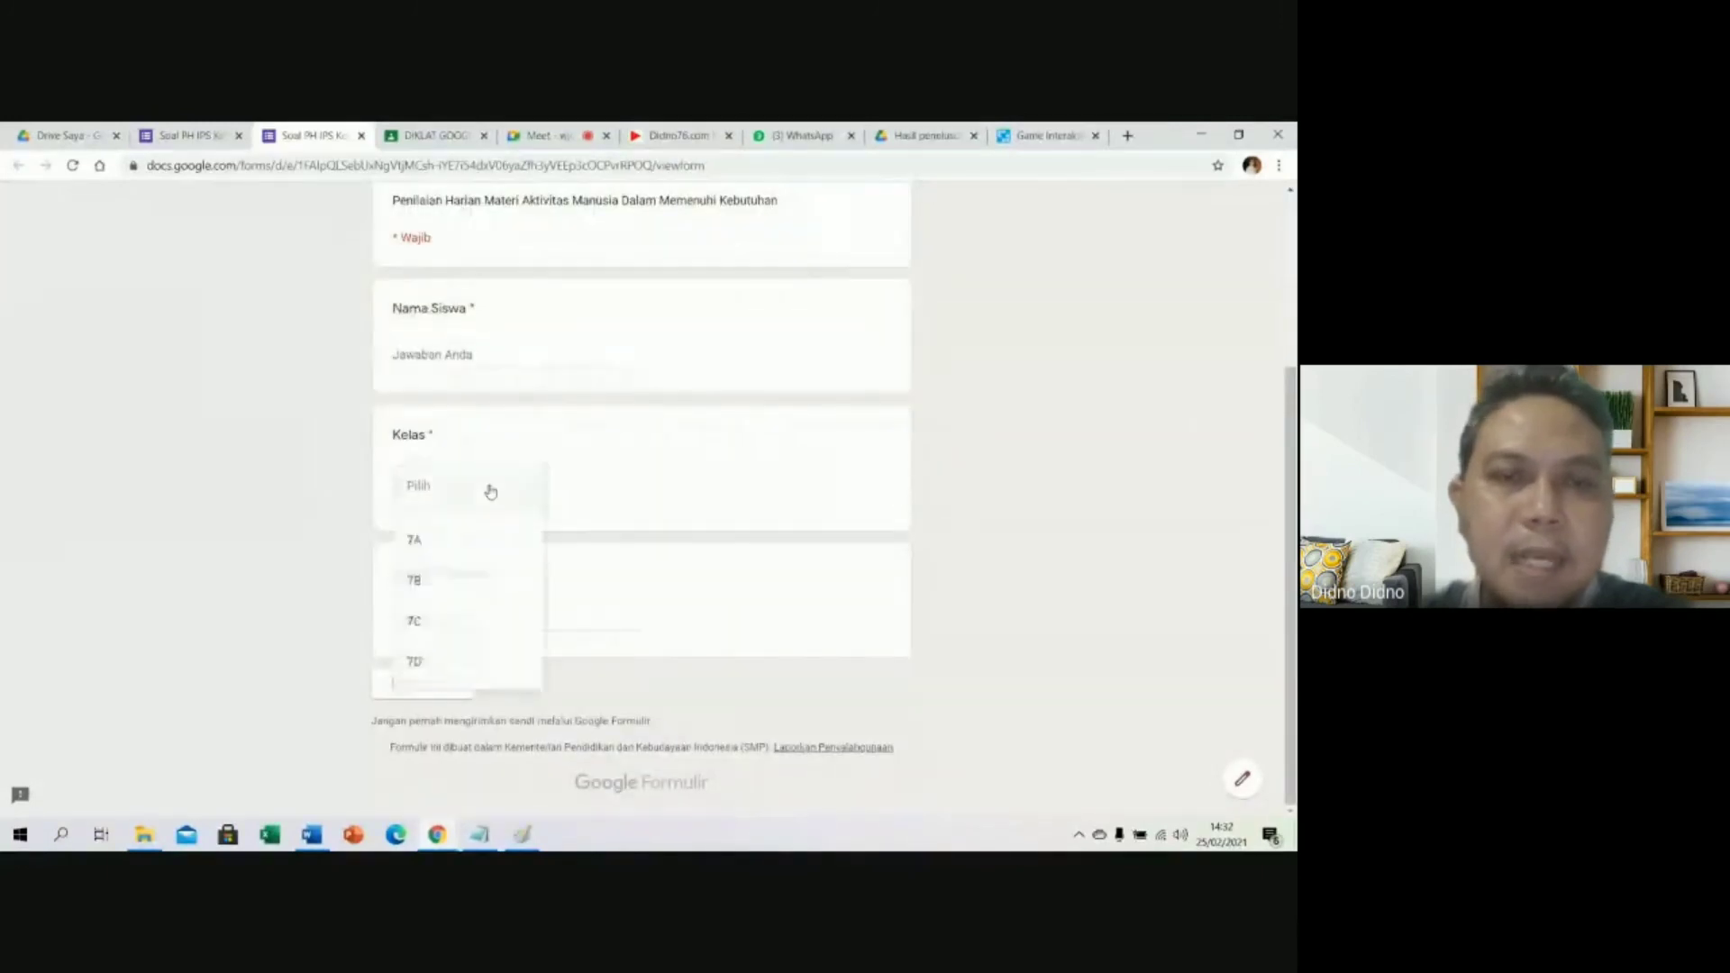
click(626, 456)
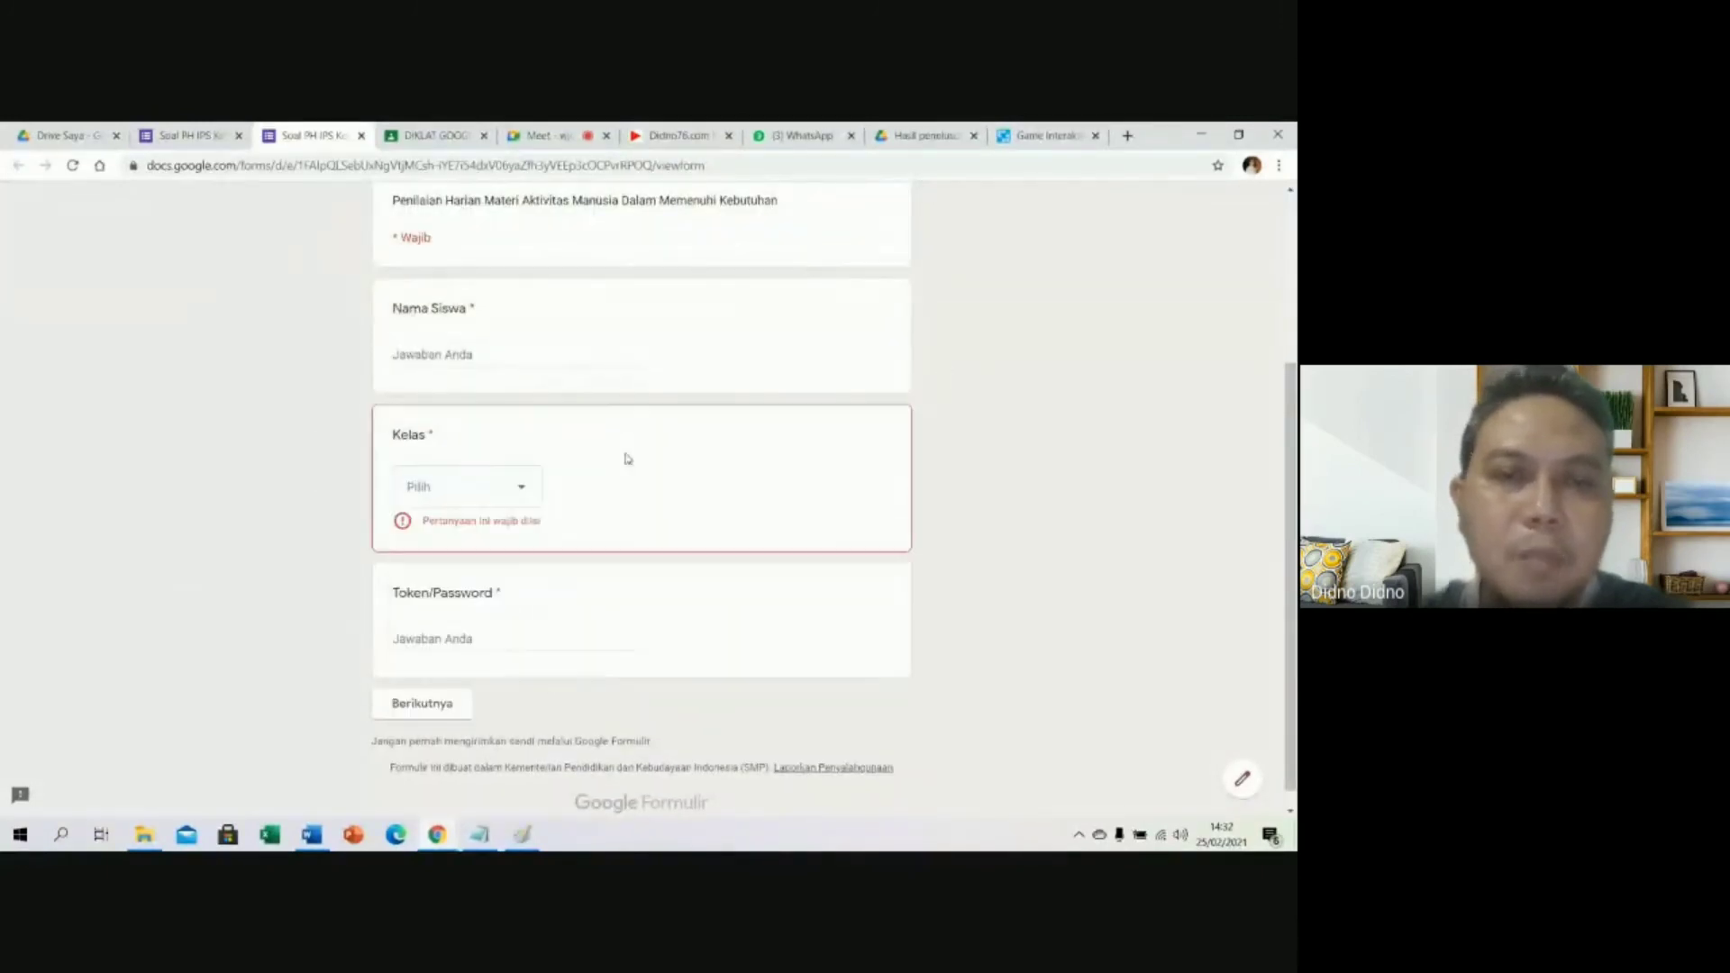
click(452, 641)
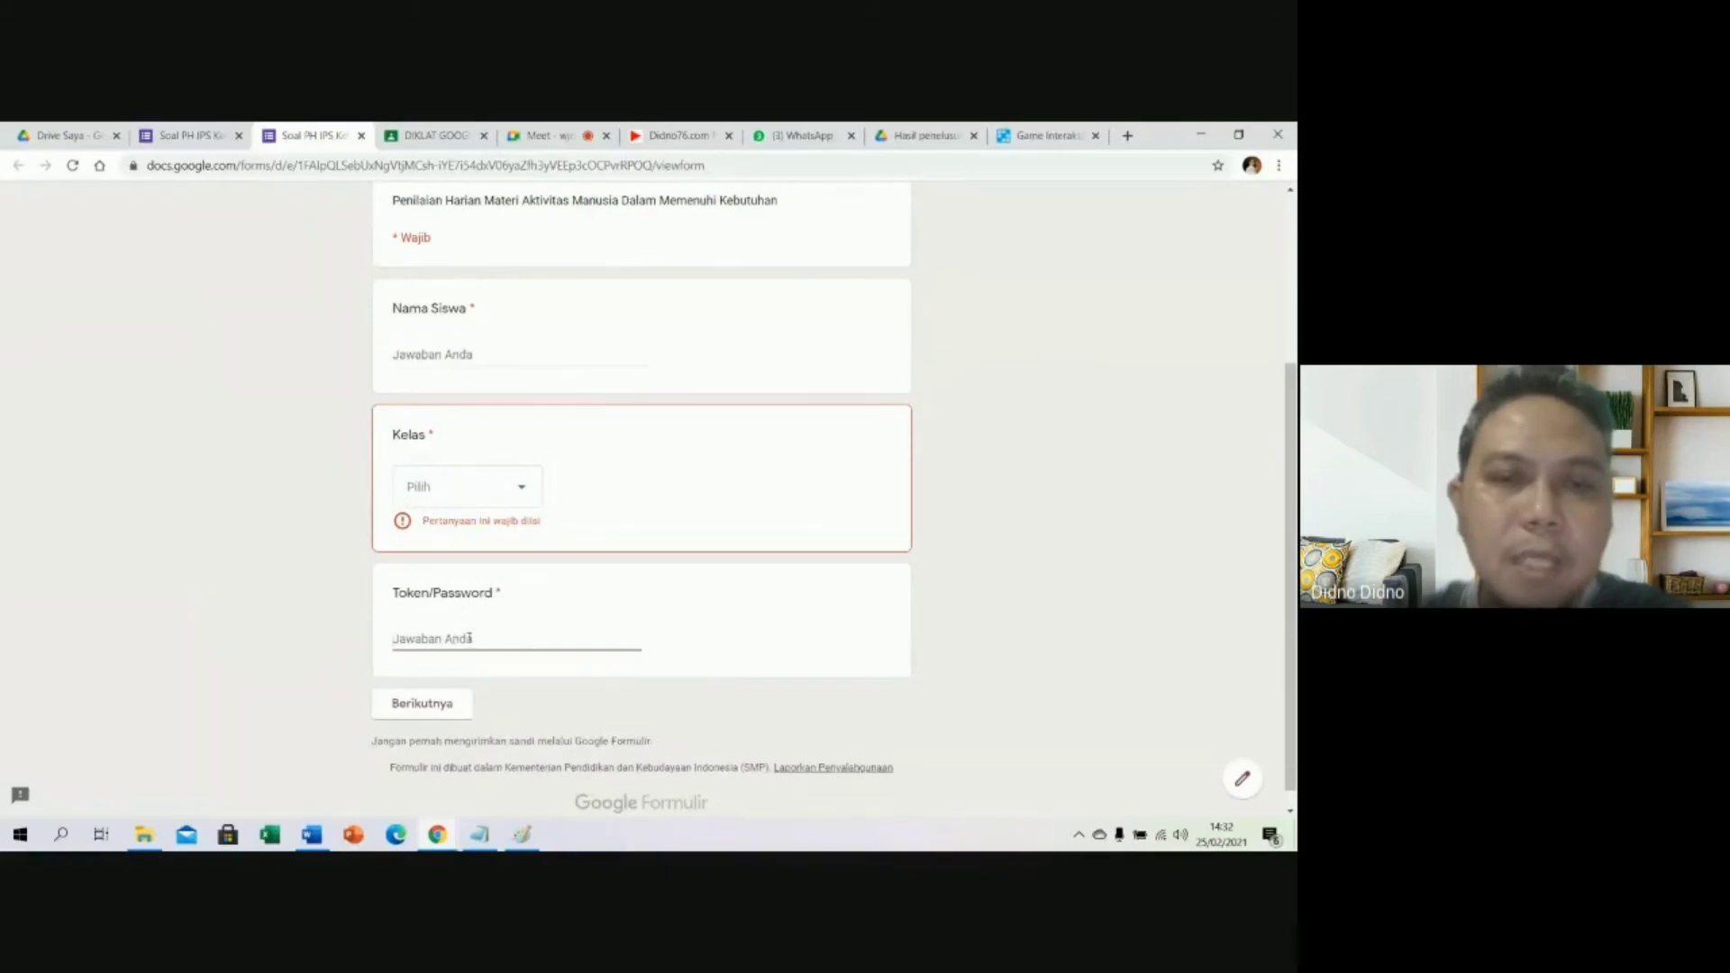
click(417, 704)
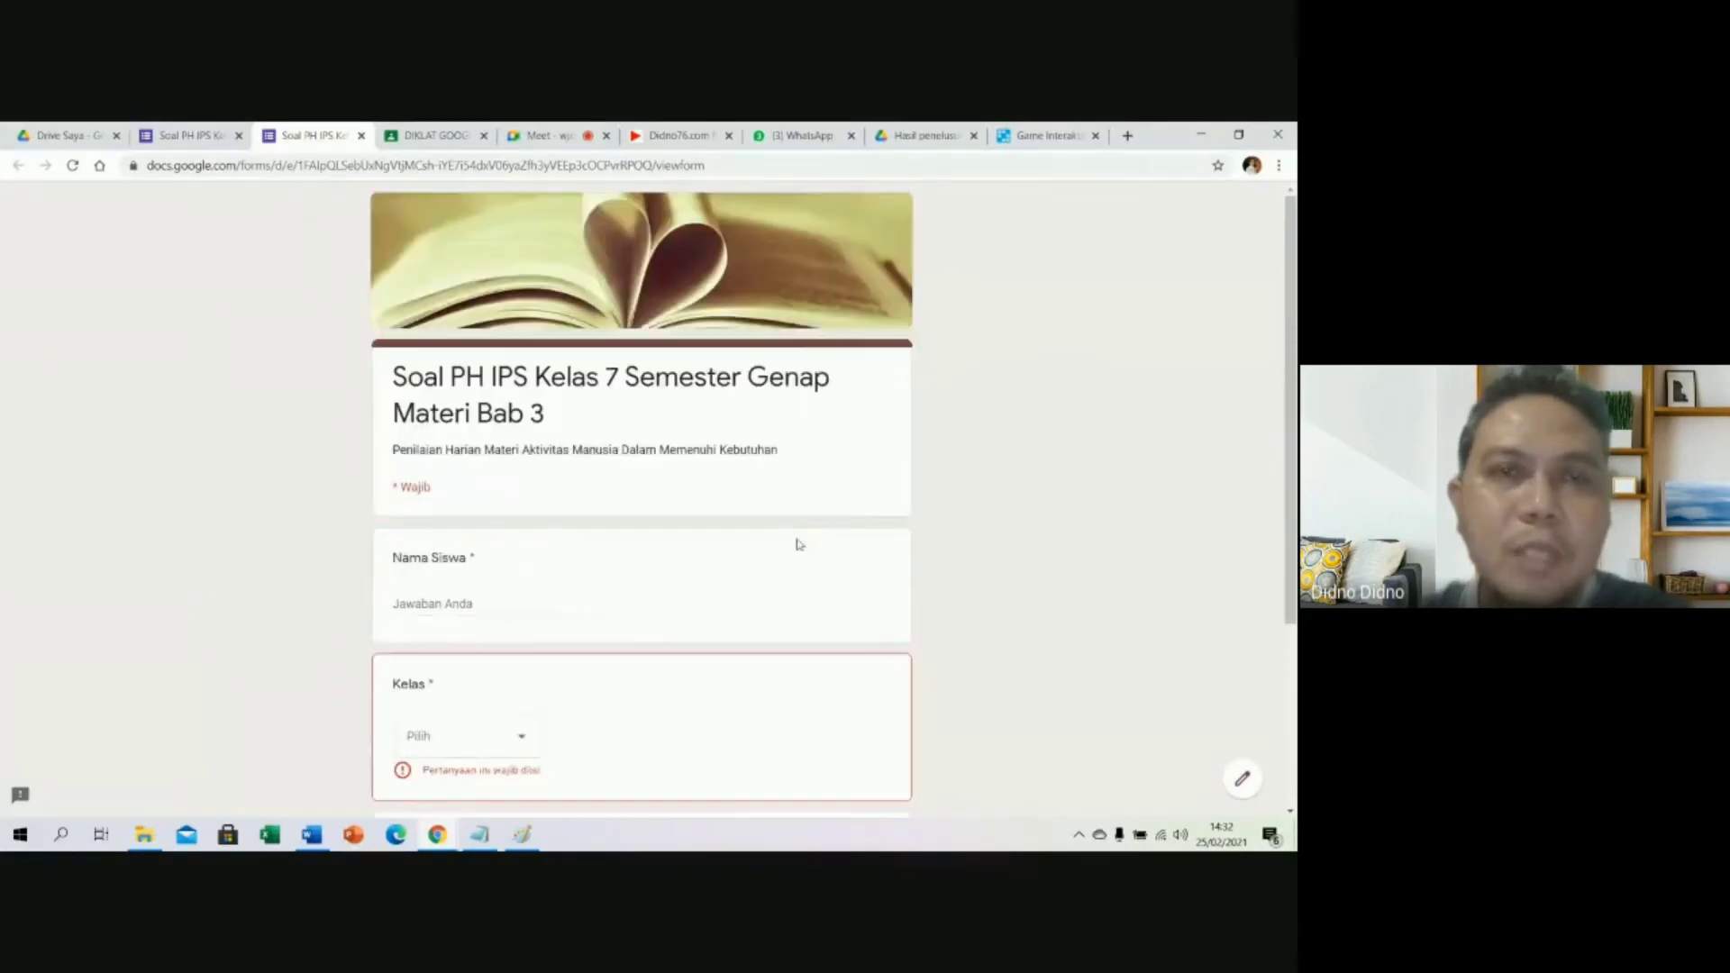
Close the preview tab, then open and dismiss the form settings without changes.
click(361, 136)
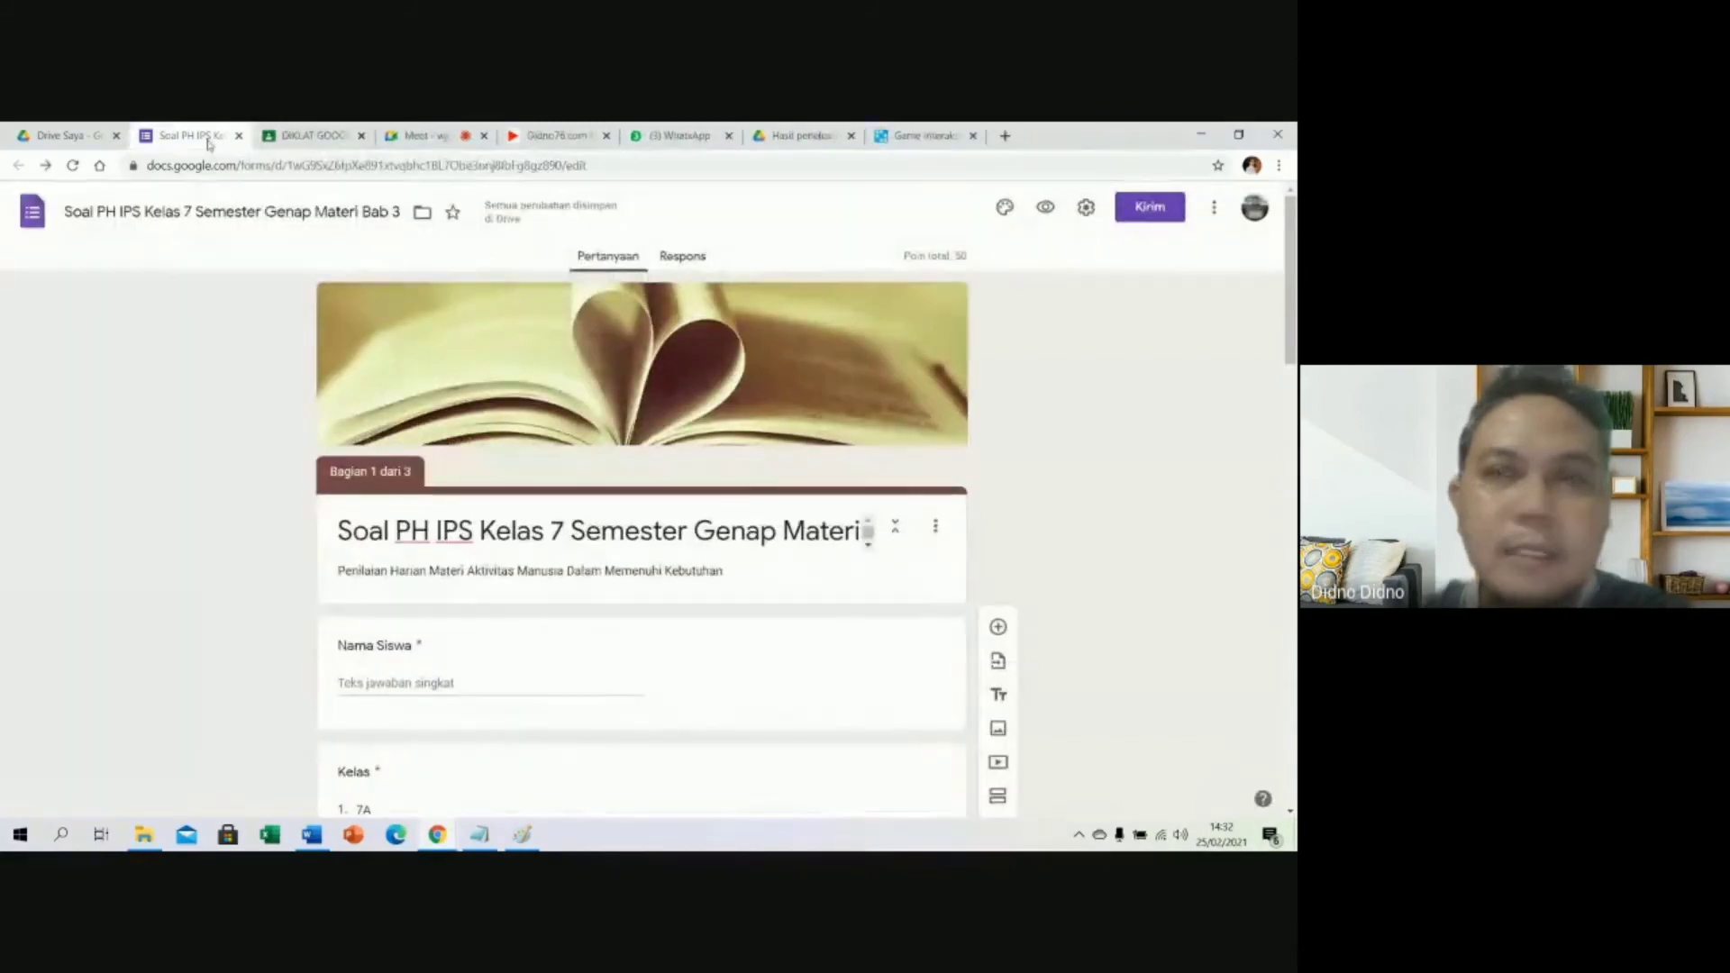
click(1087, 208)
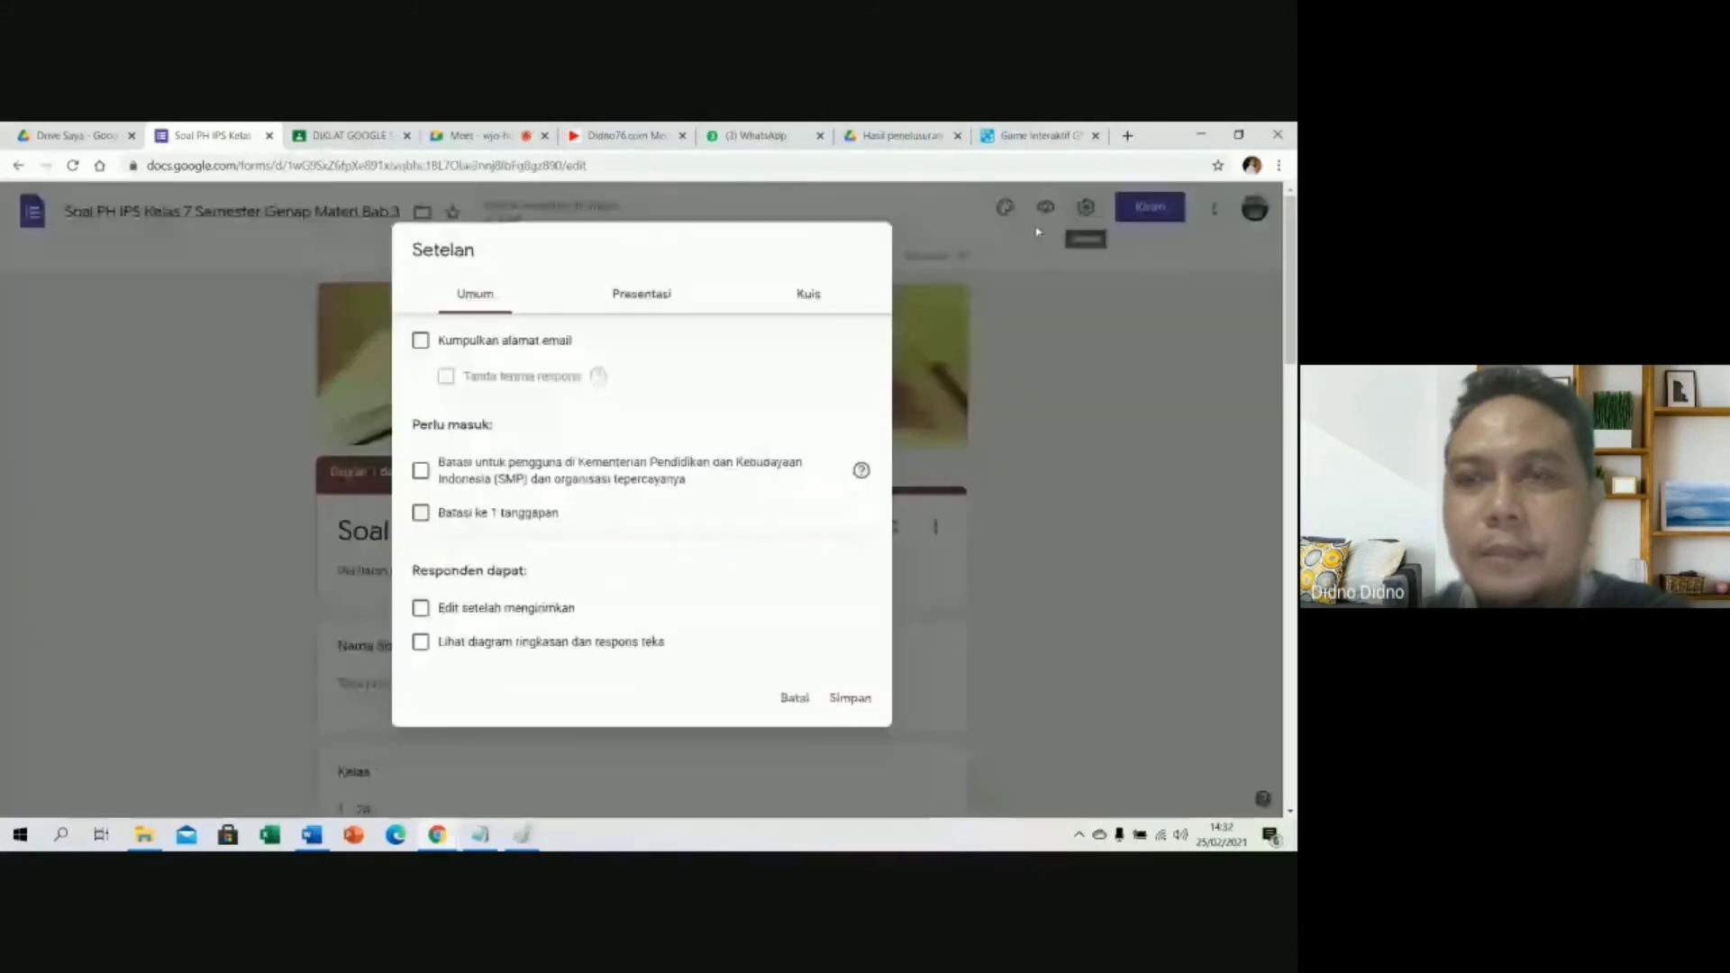
click(1132, 309)
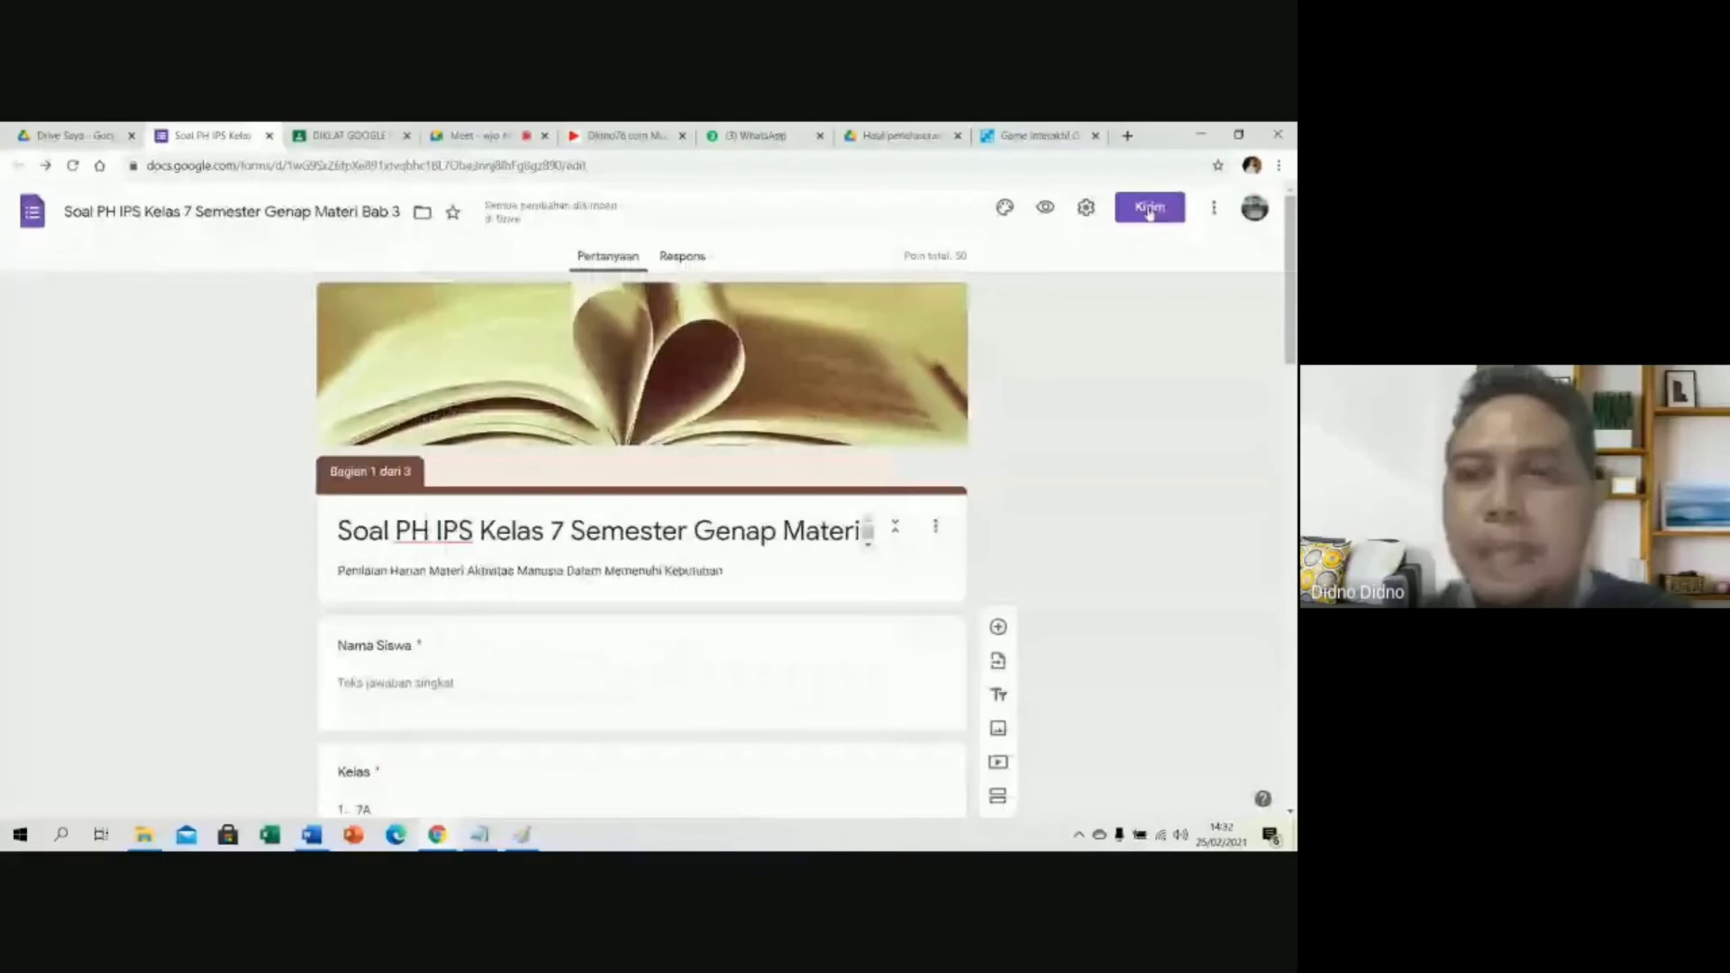
Open the Workspace Marketplace add-ons from the form's three-dot More menu.
click(1213, 210)
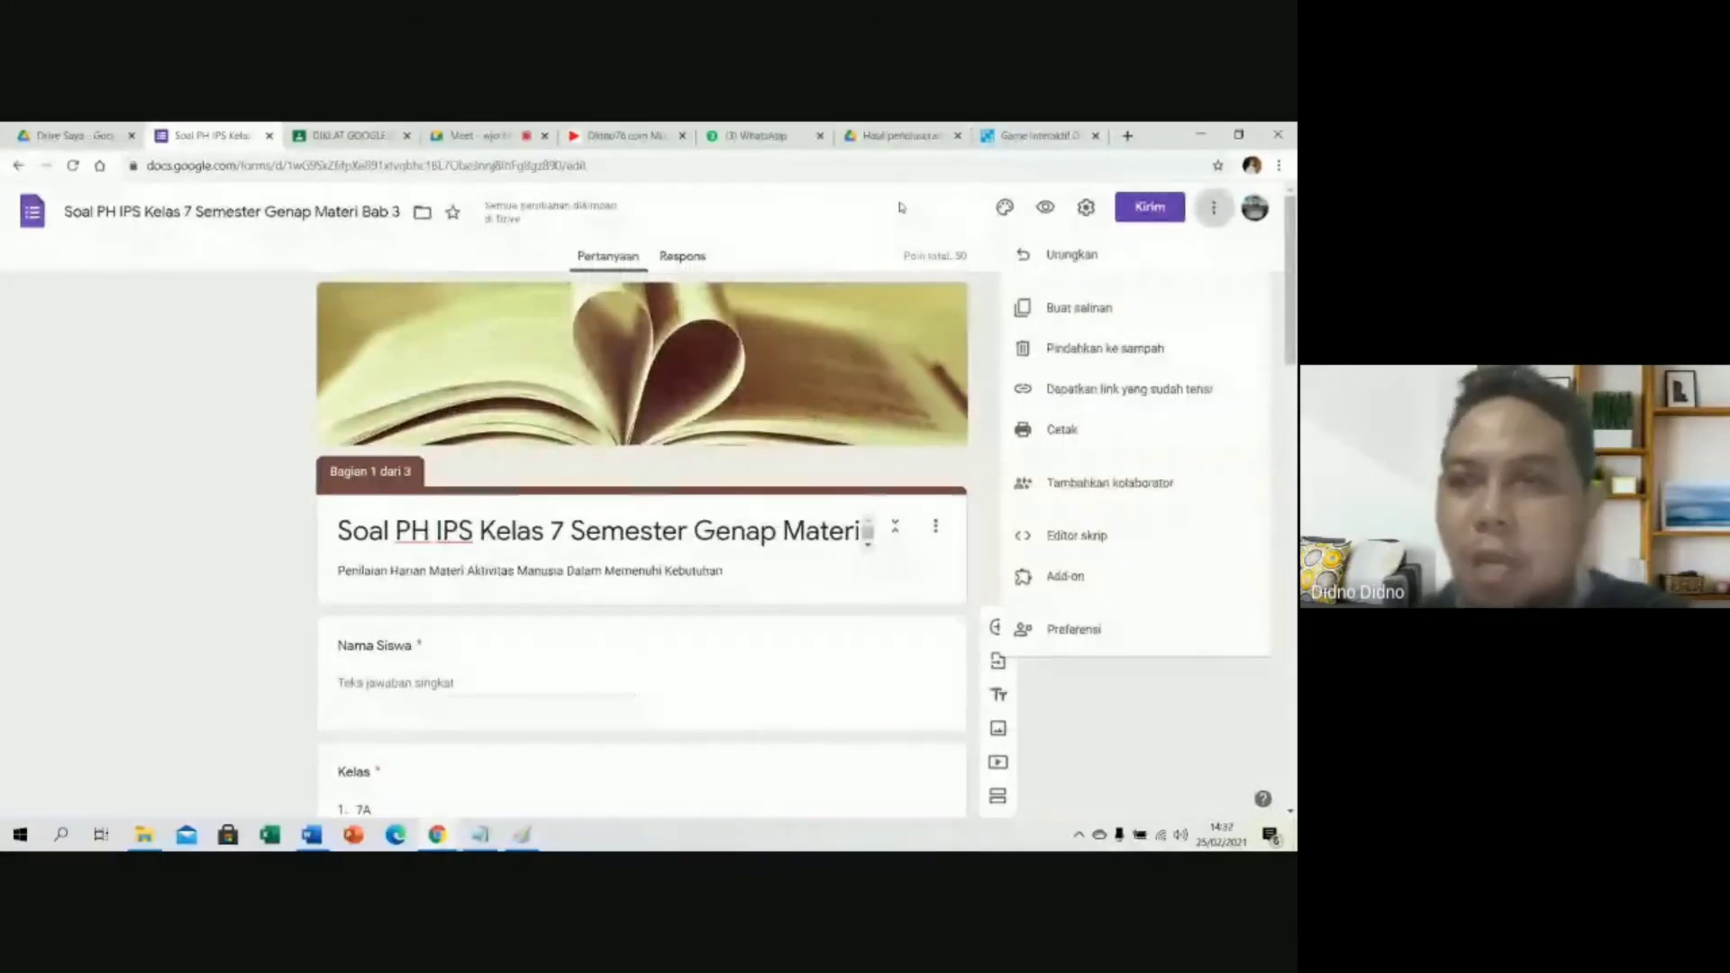
click(1217, 210)
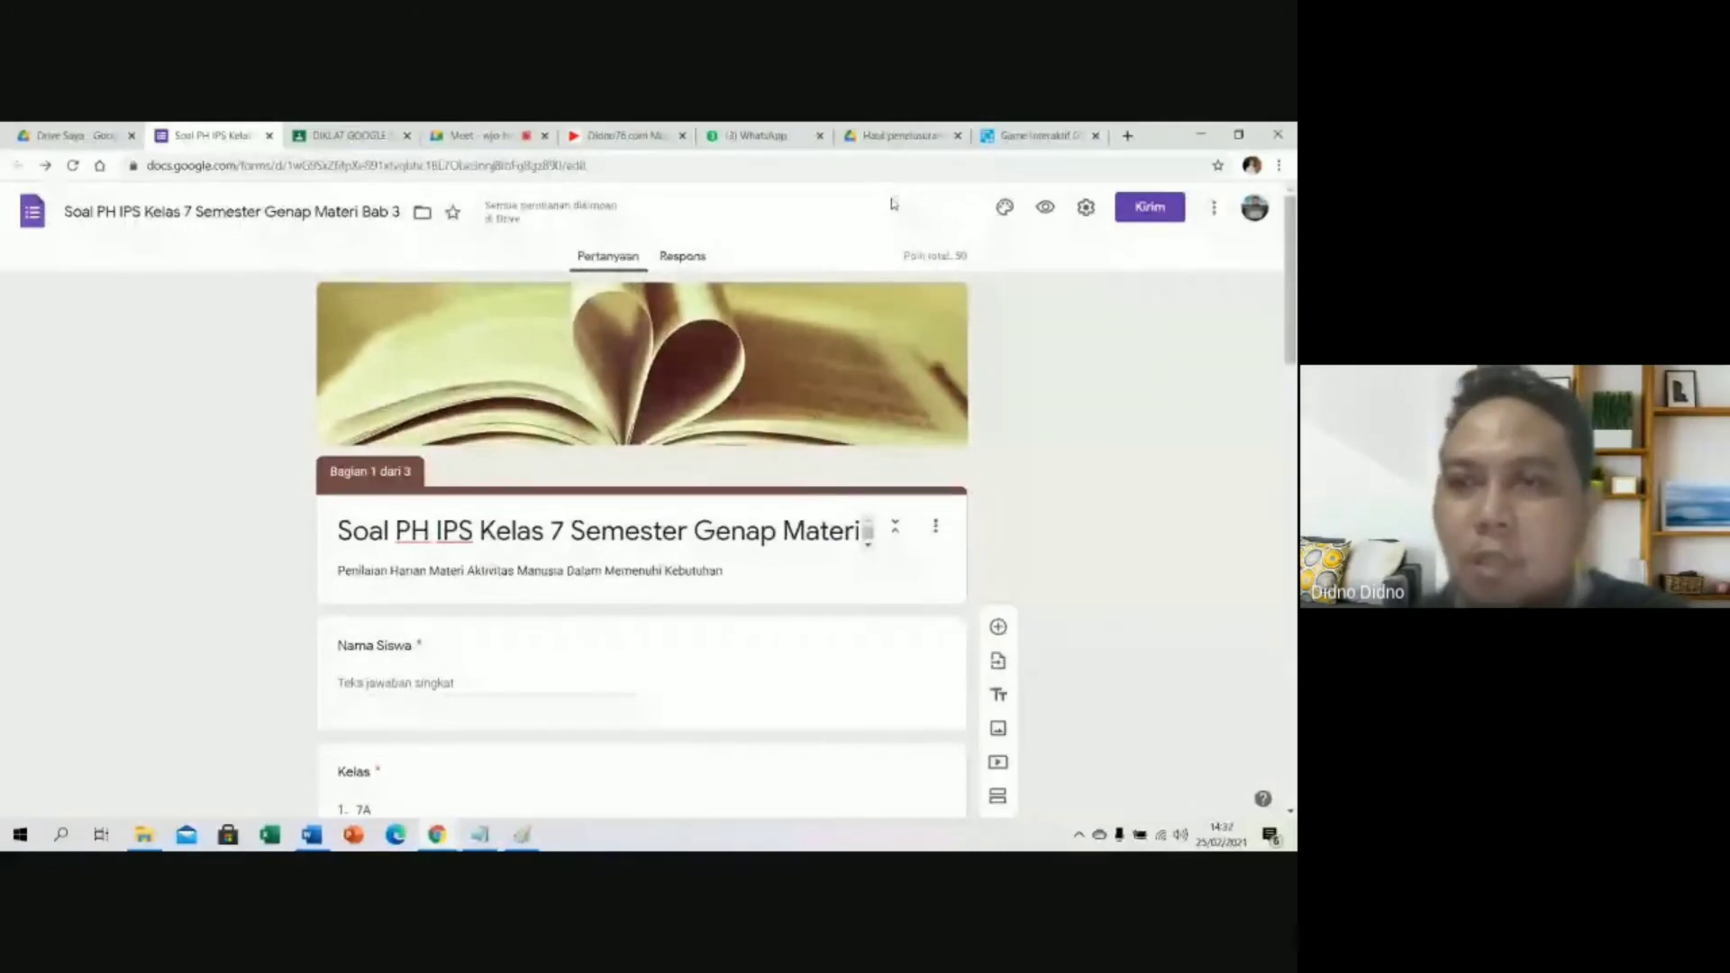
click(1216, 210)
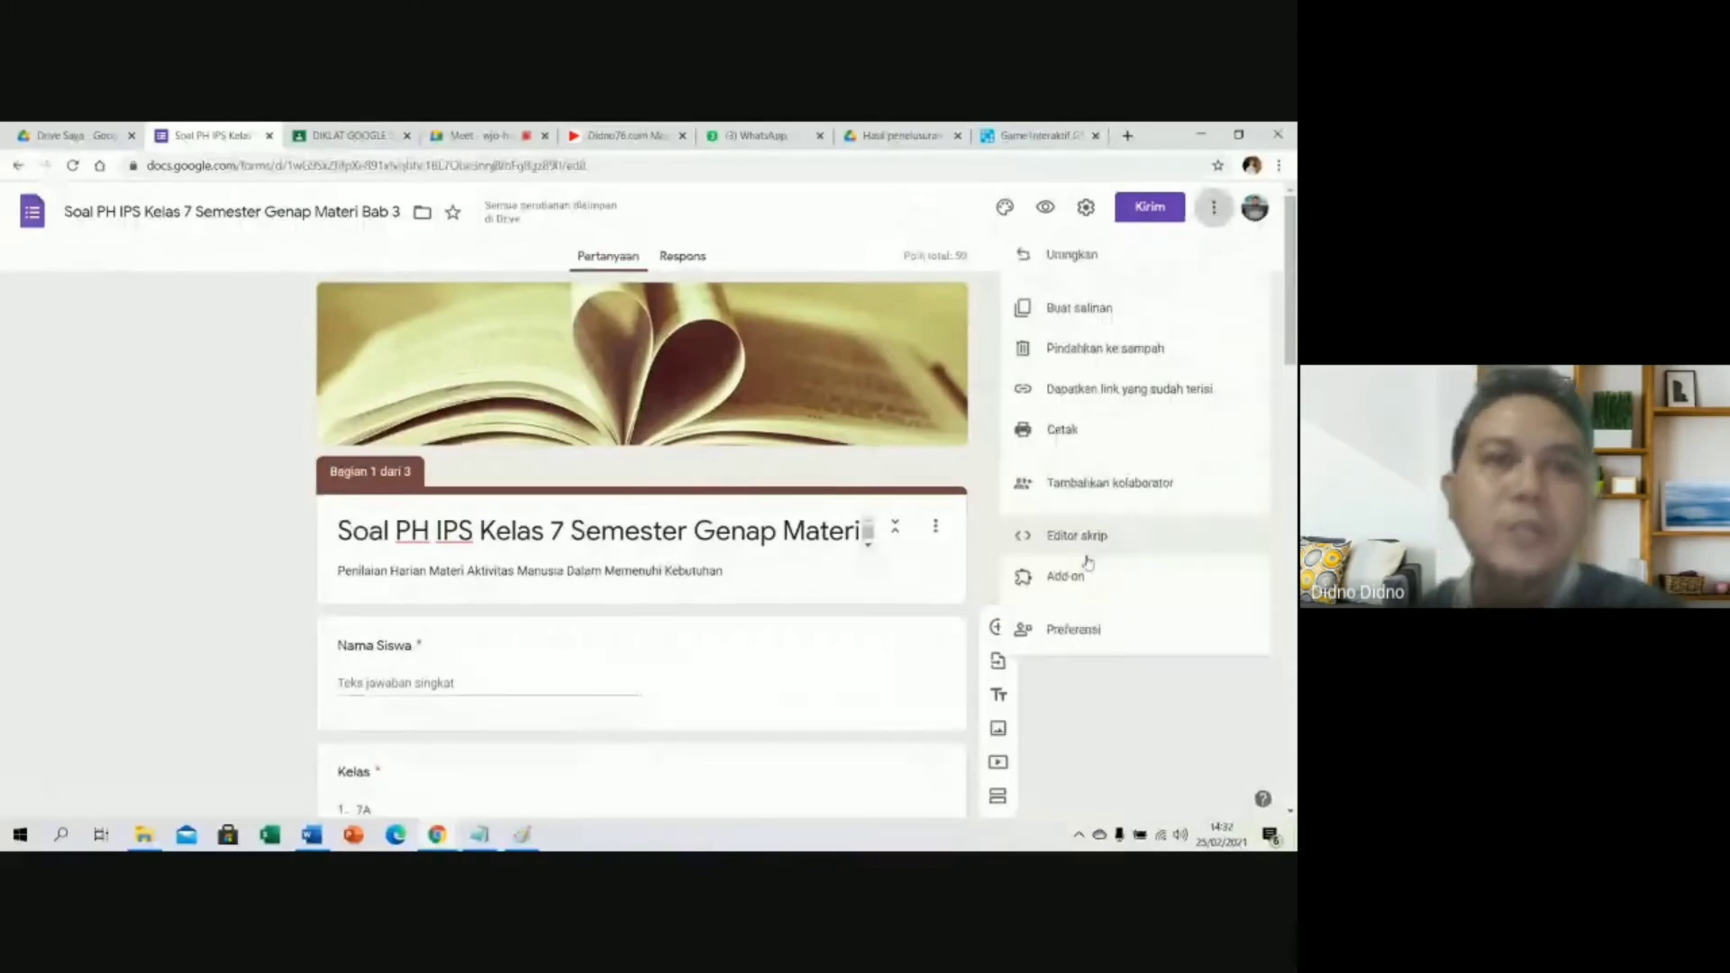
click(1077, 577)
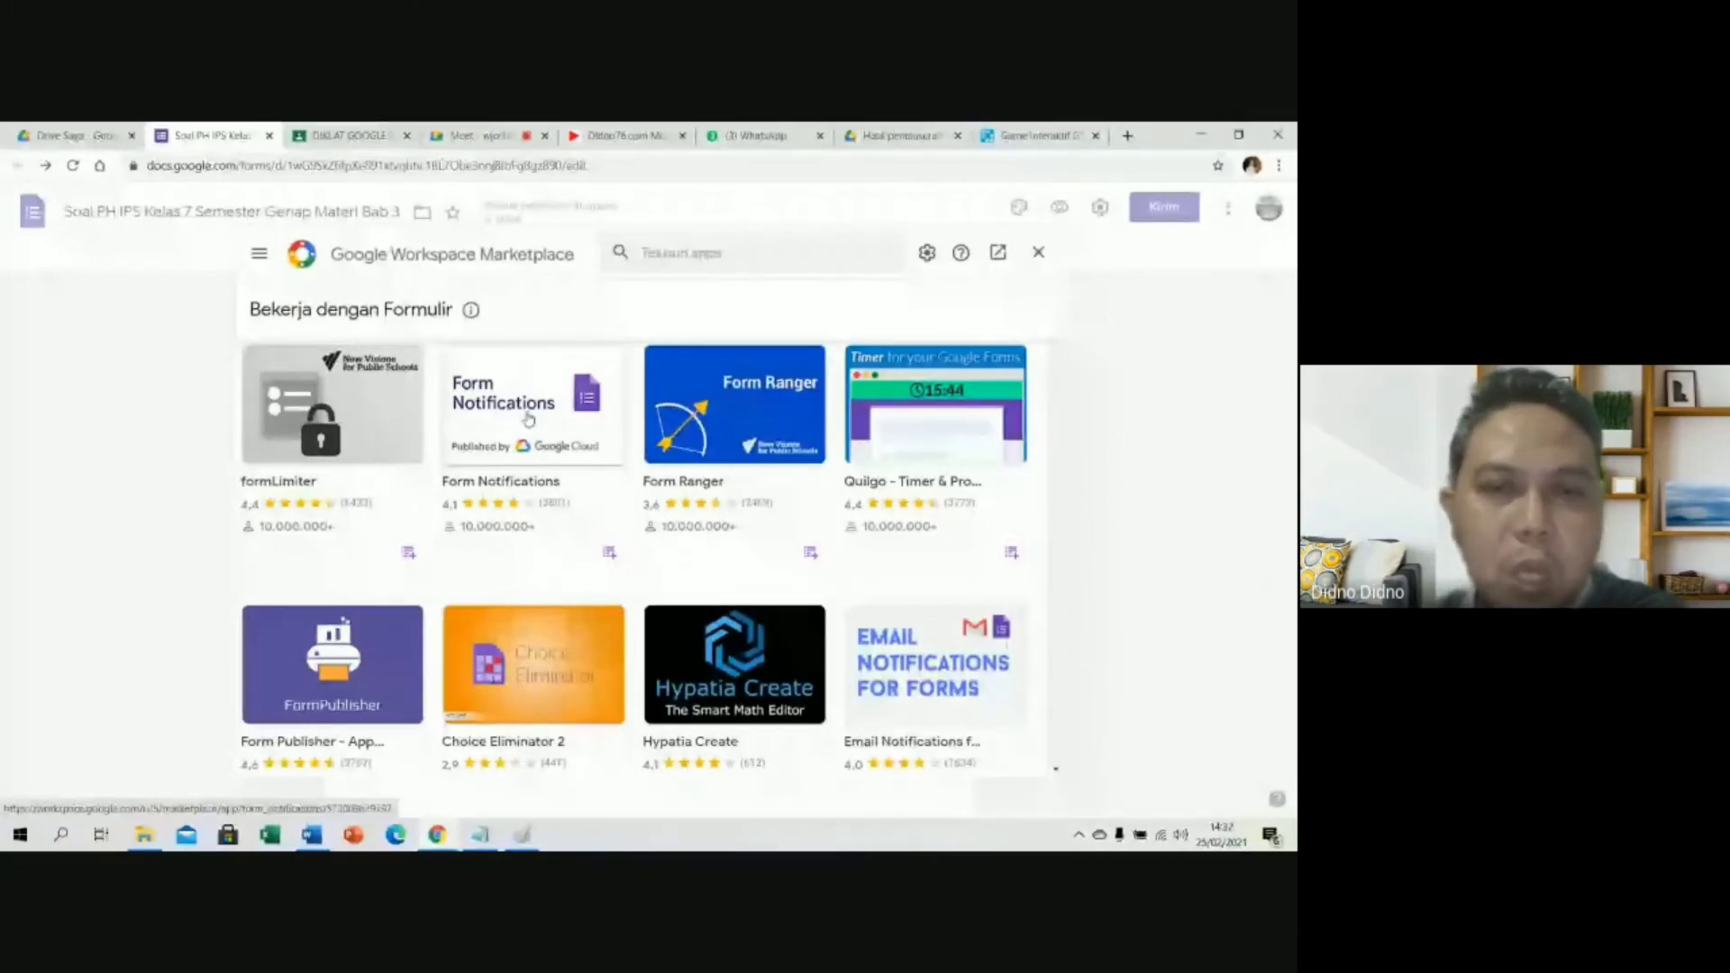
Browse the Marketplace's list of form add-ons such as formLimiter and Fast Form On/Off.
scroll(546, 439, down, 1)
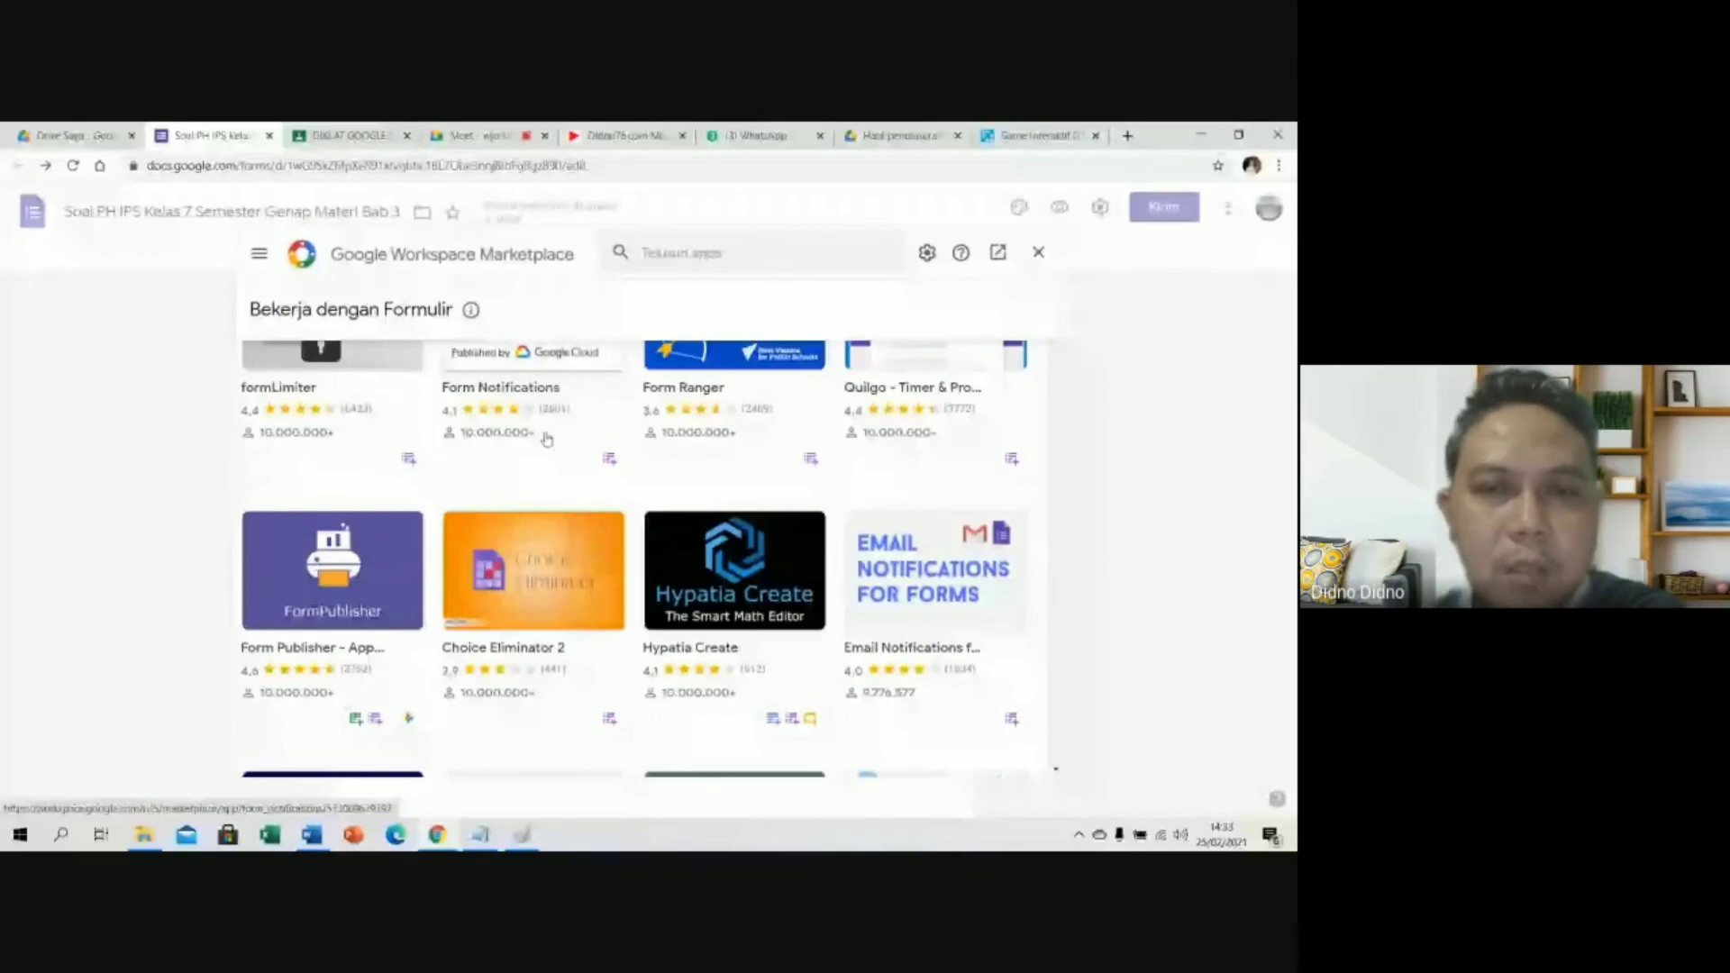
scroll(579, 480, down, 3)
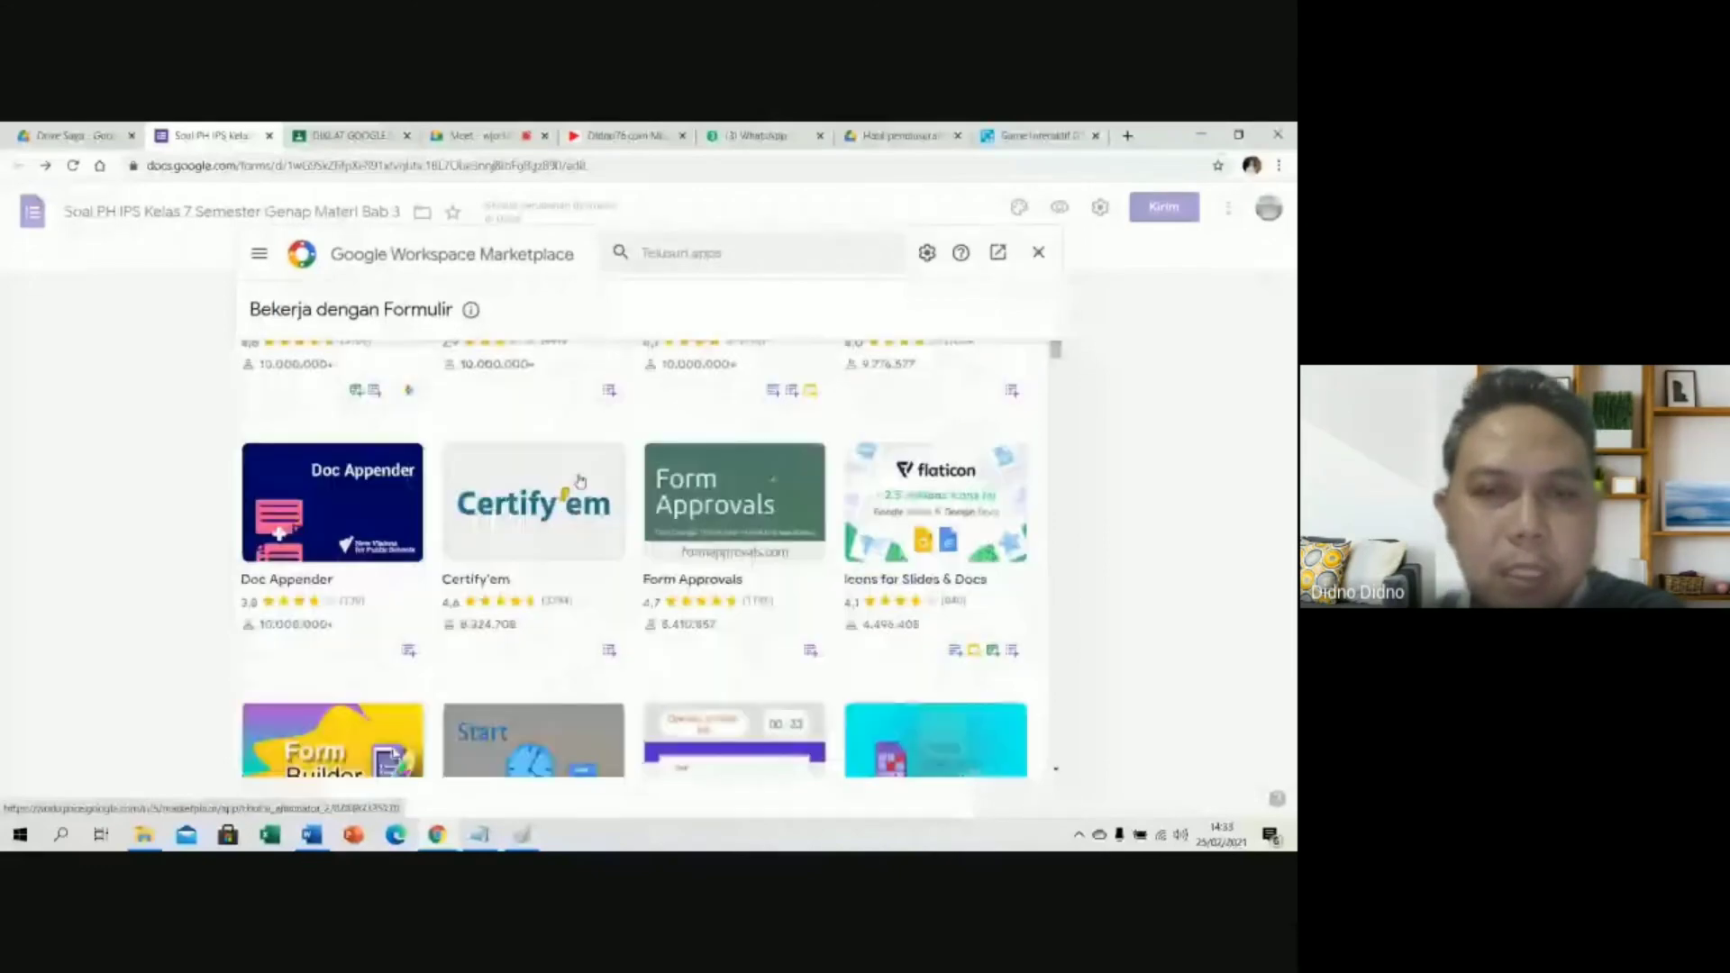
scroll(579, 480, down, 4)
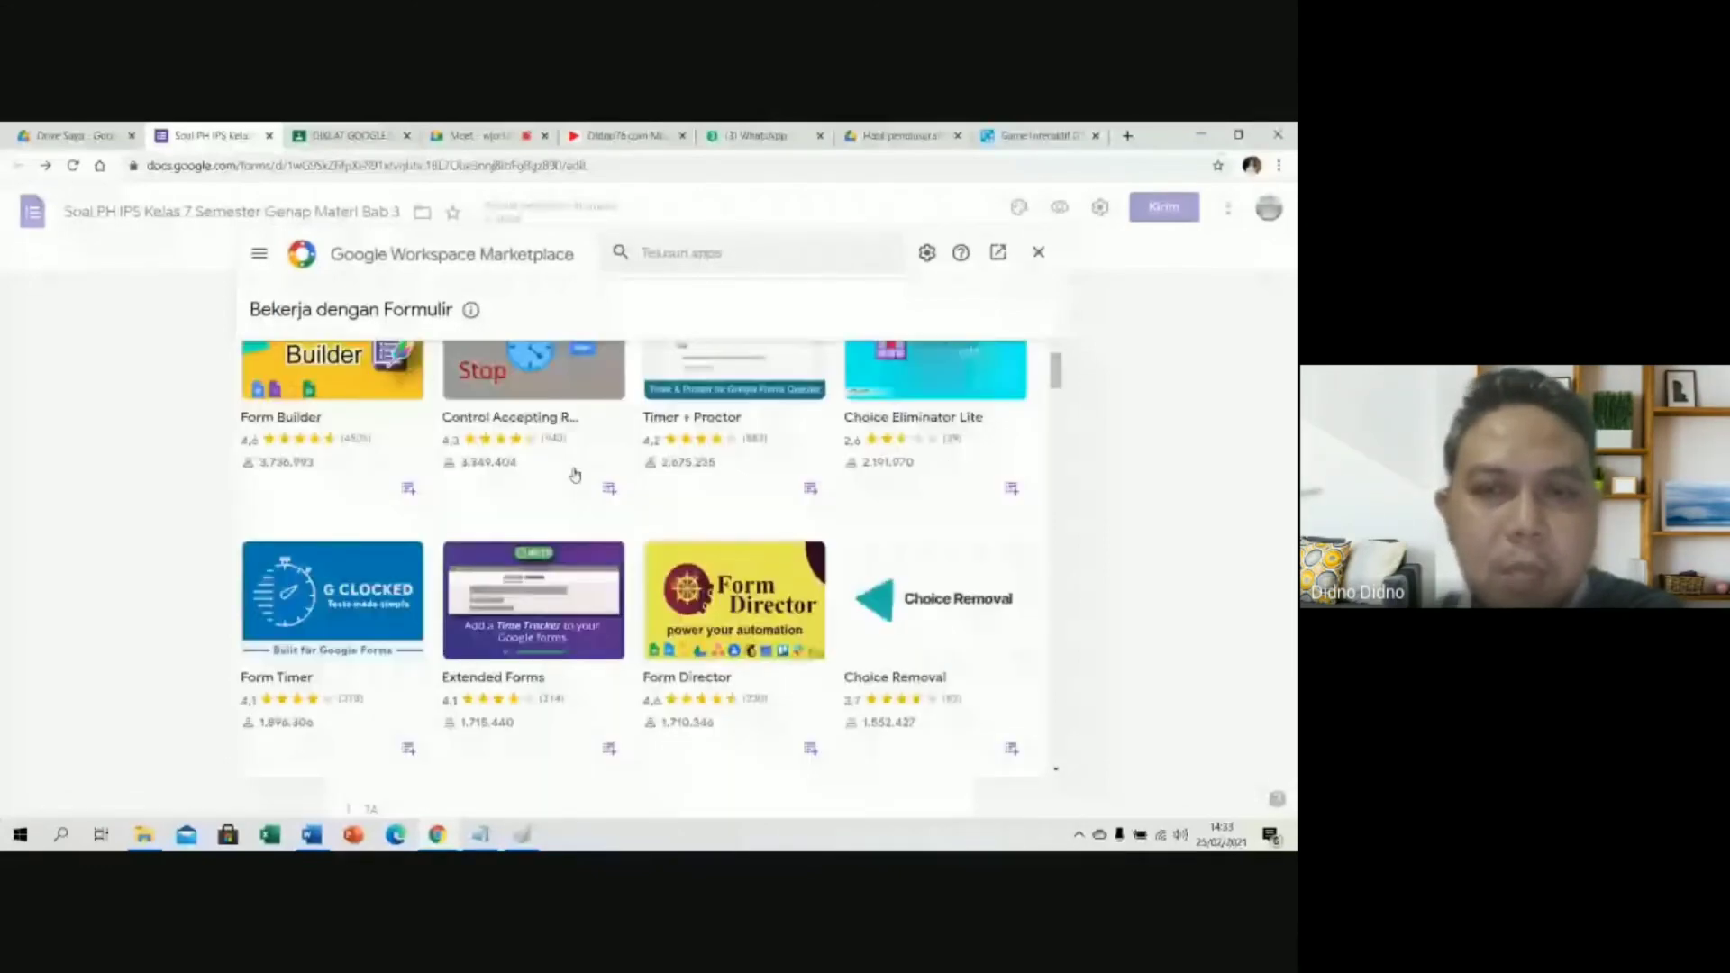
scroll(575, 475, down, 3)
scroll(575, 475, down, 1)
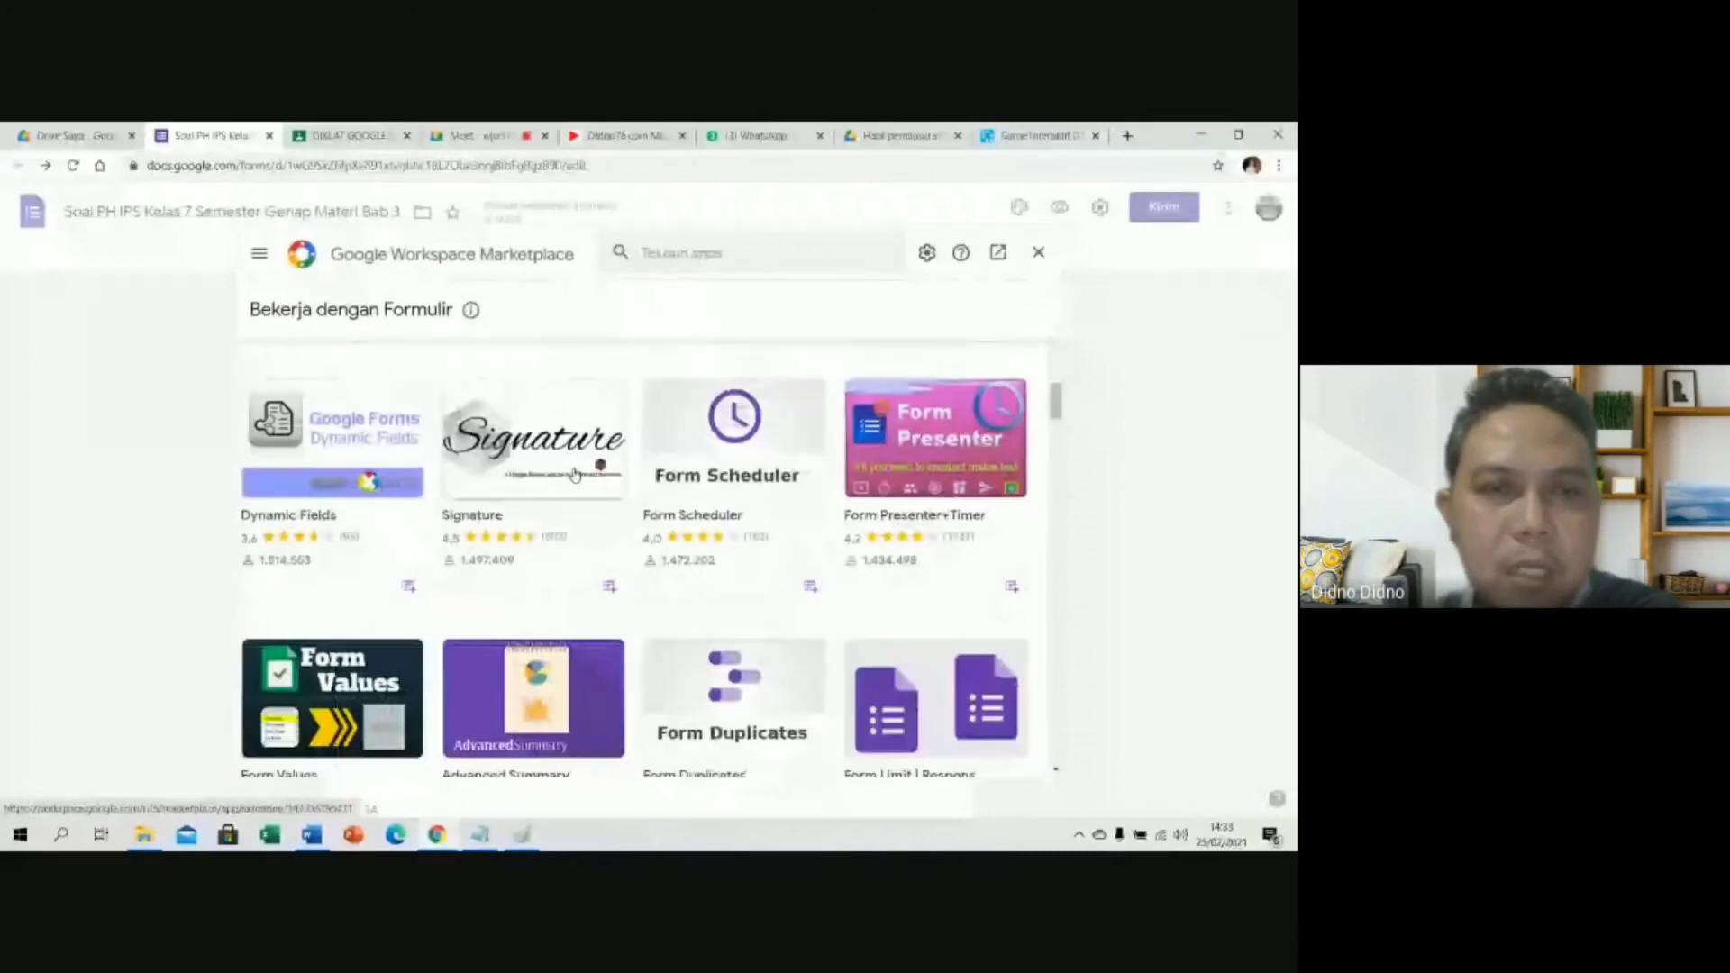
scroll(574, 475, down, 3)
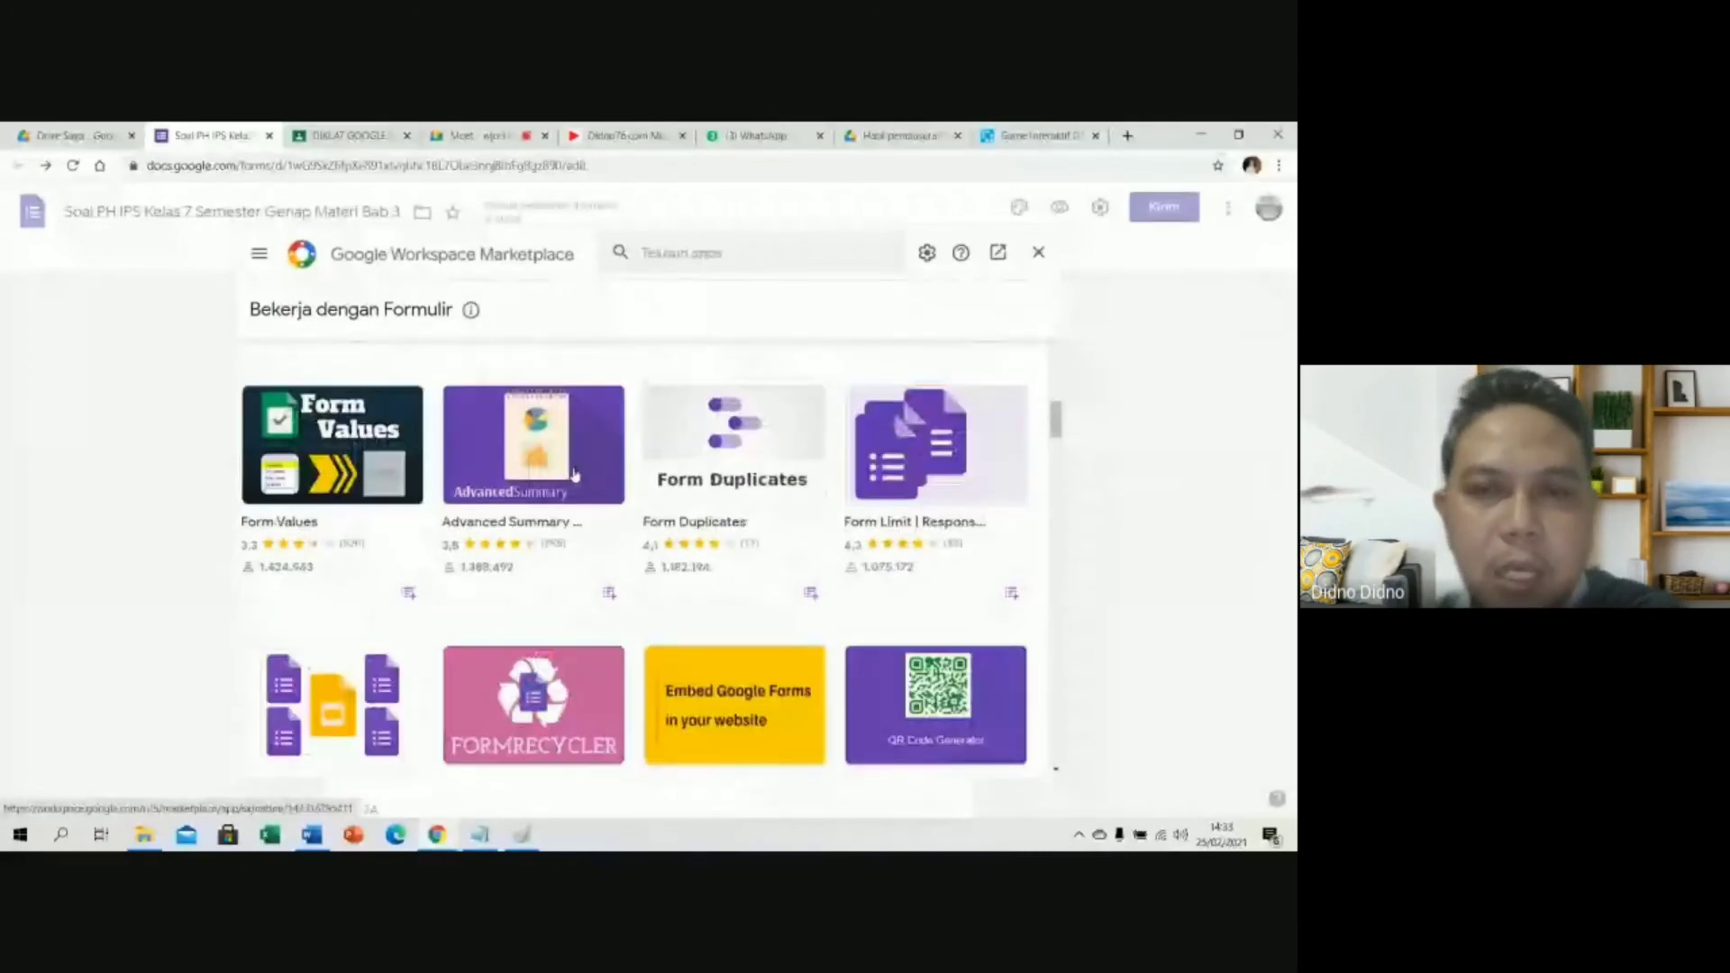
scroll(574, 475, up, 3)
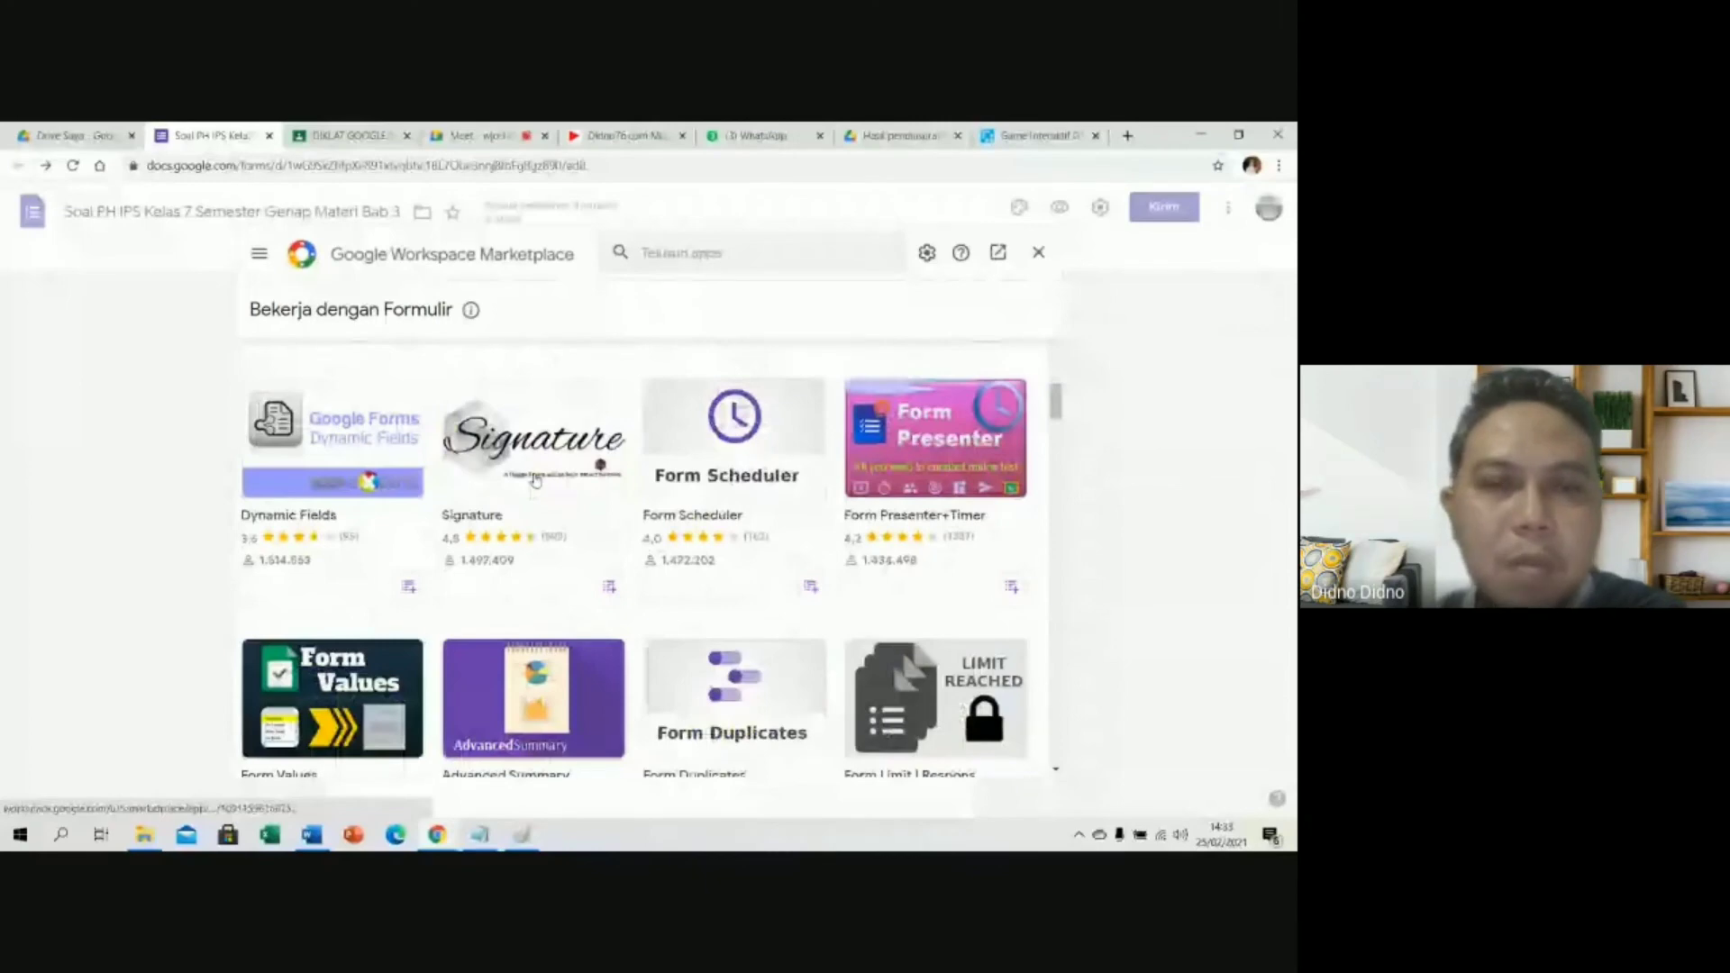
scroll(536, 481, down, 4)
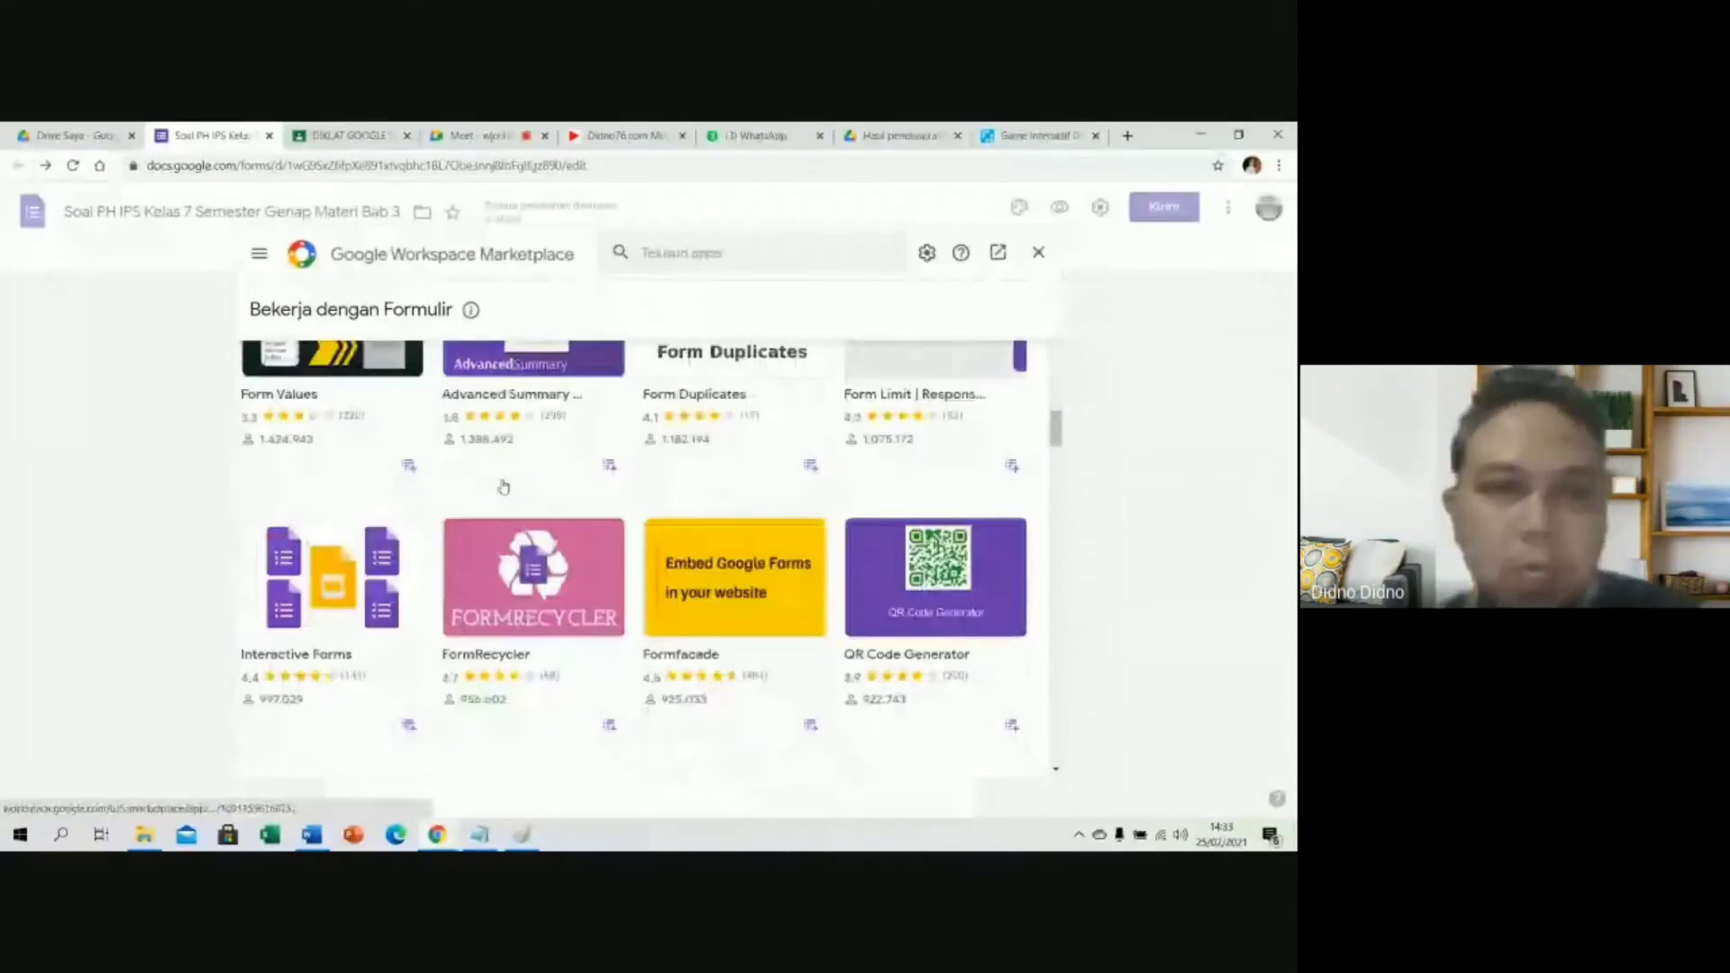
scroll(505, 488, down, 5)
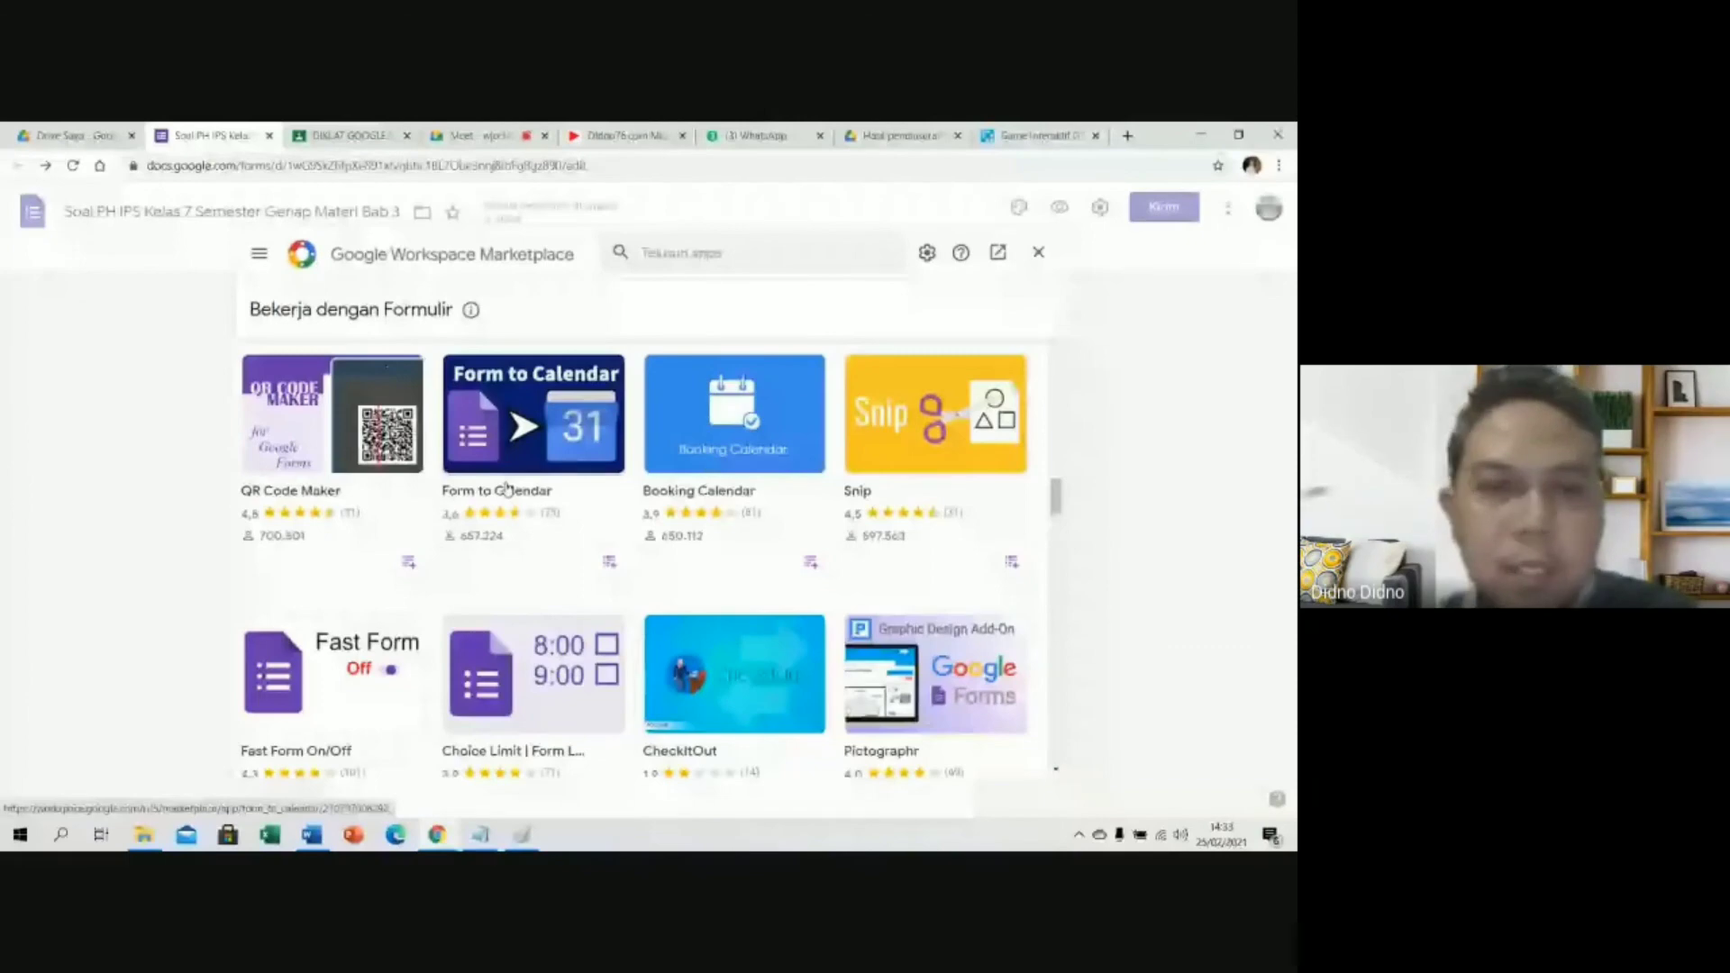
scroll(507, 490, up, 1)
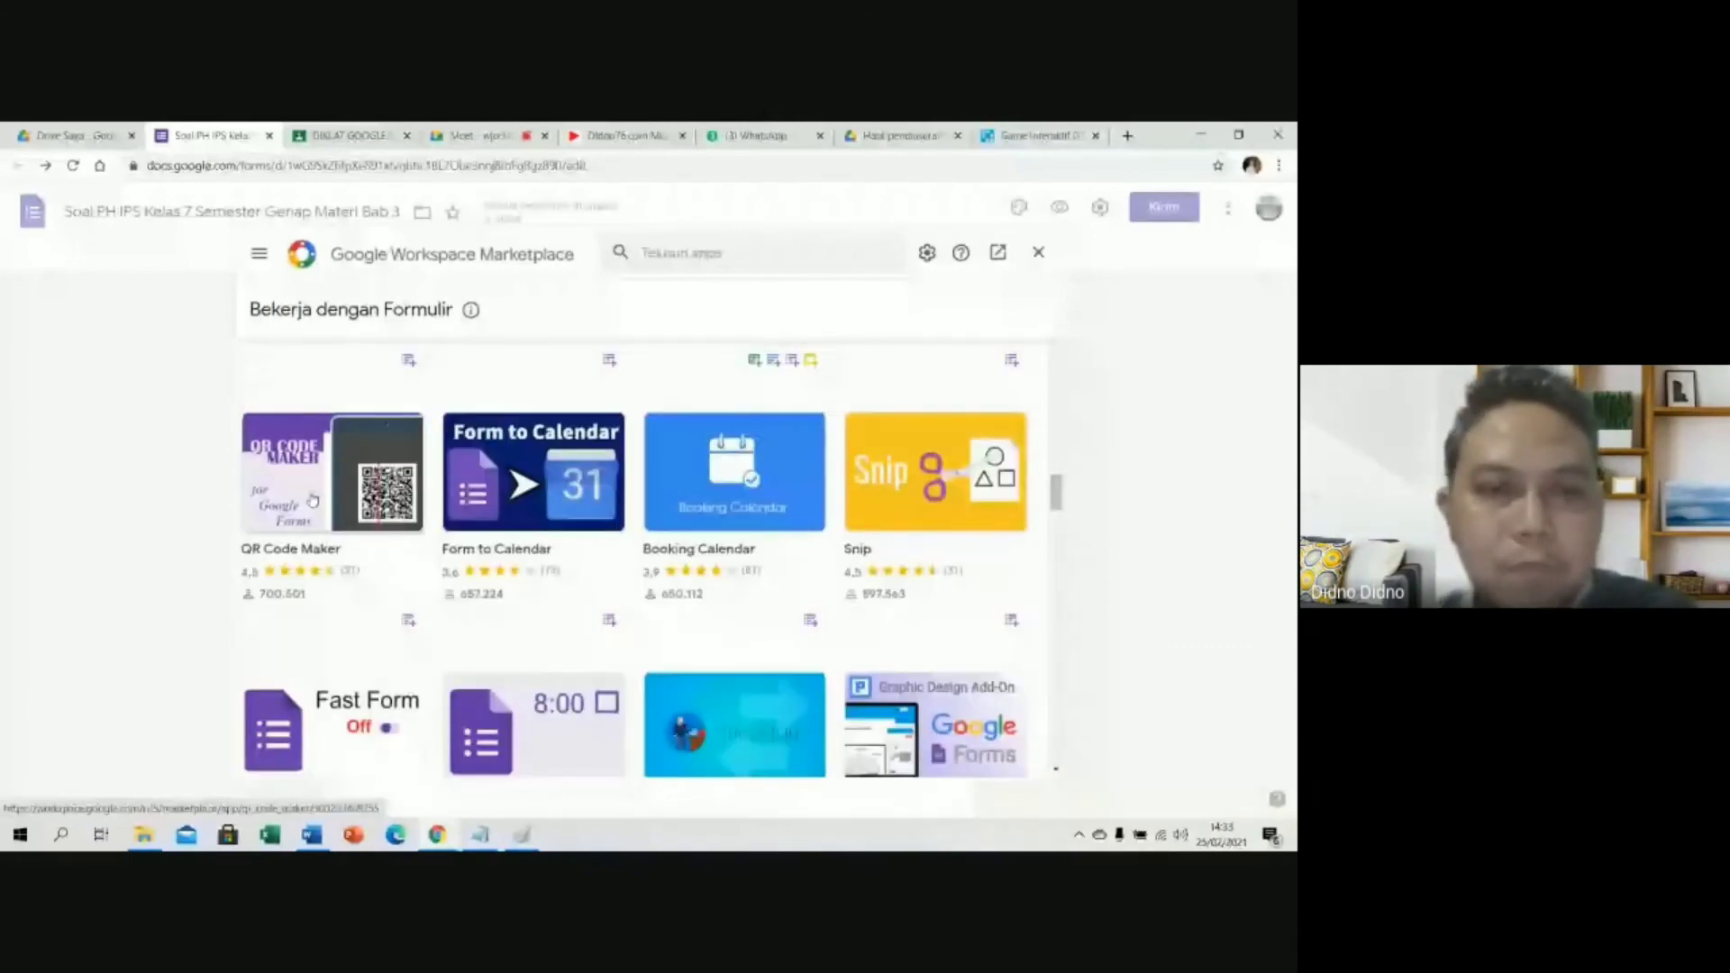
scroll(354, 607, down, 2)
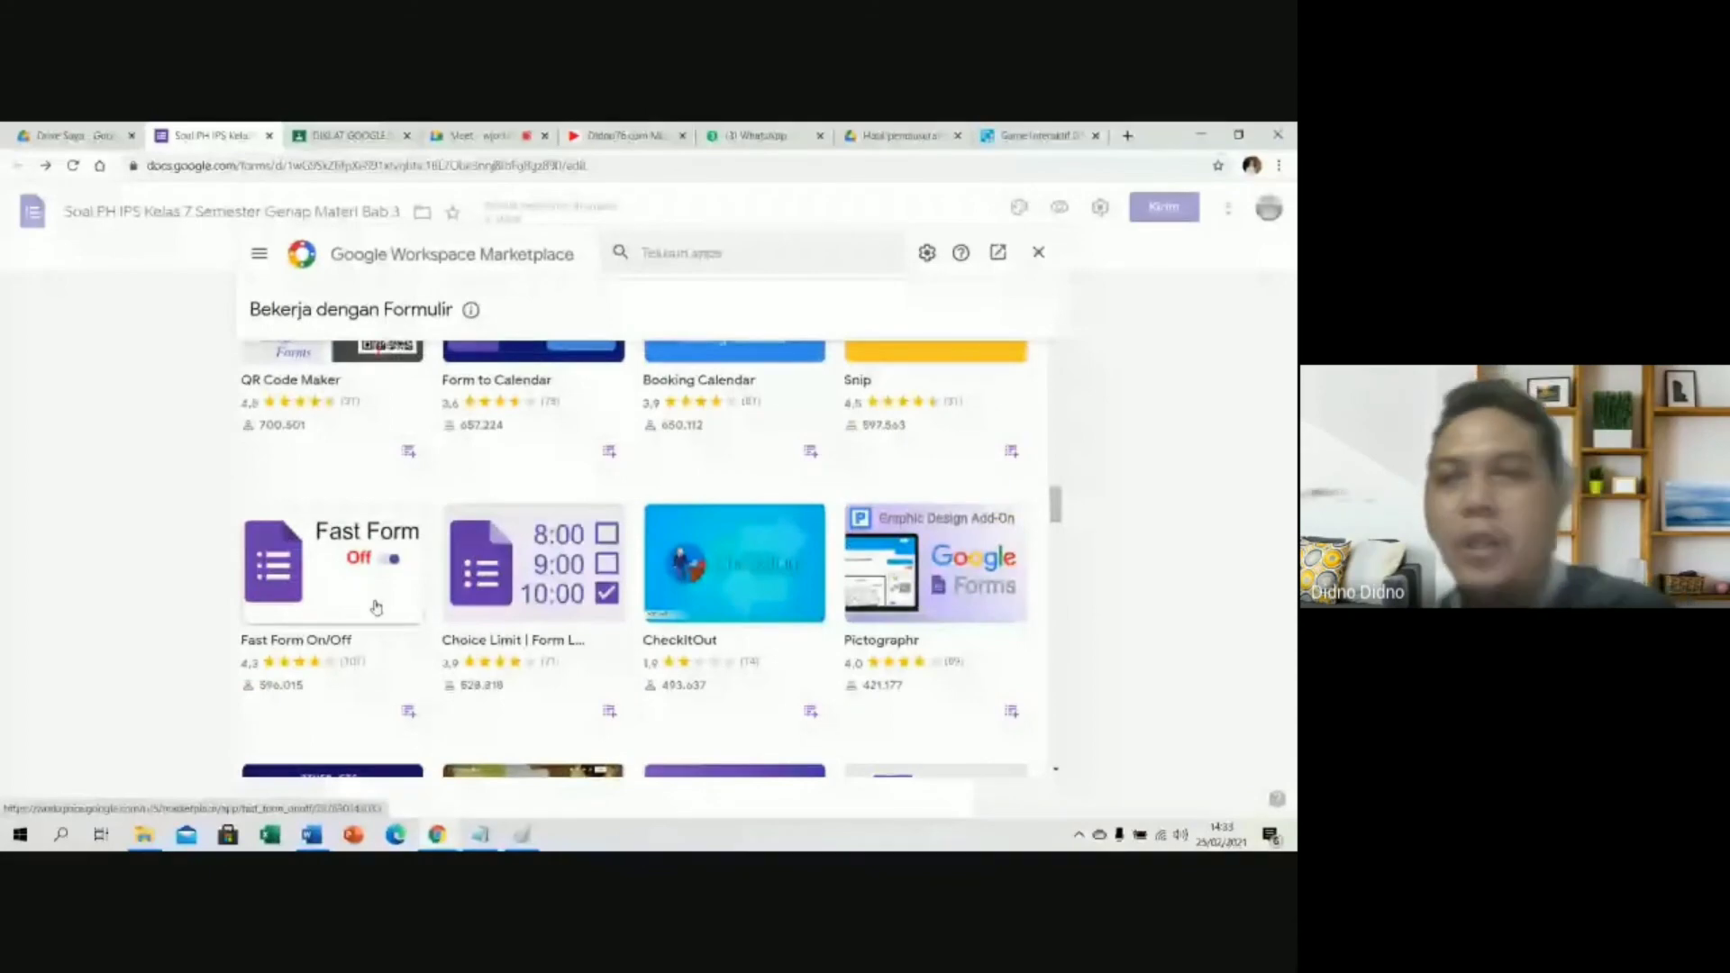
scroll(376, 606, down, 2)
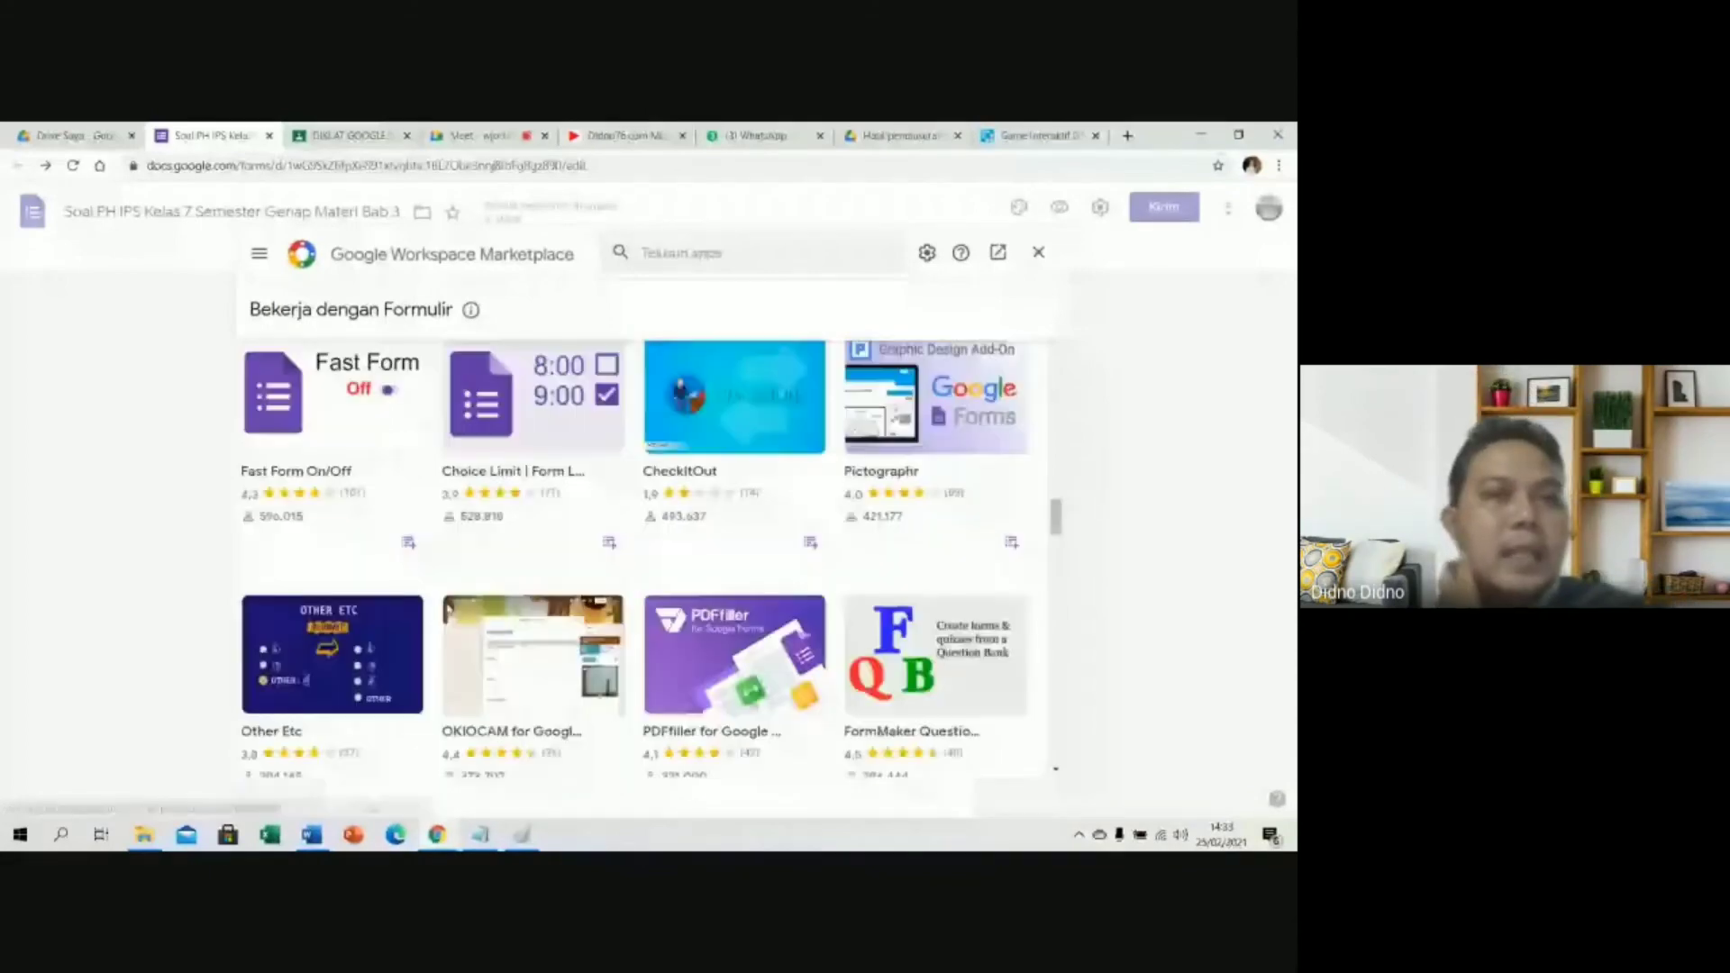
scroll(970, 319, up, 3)
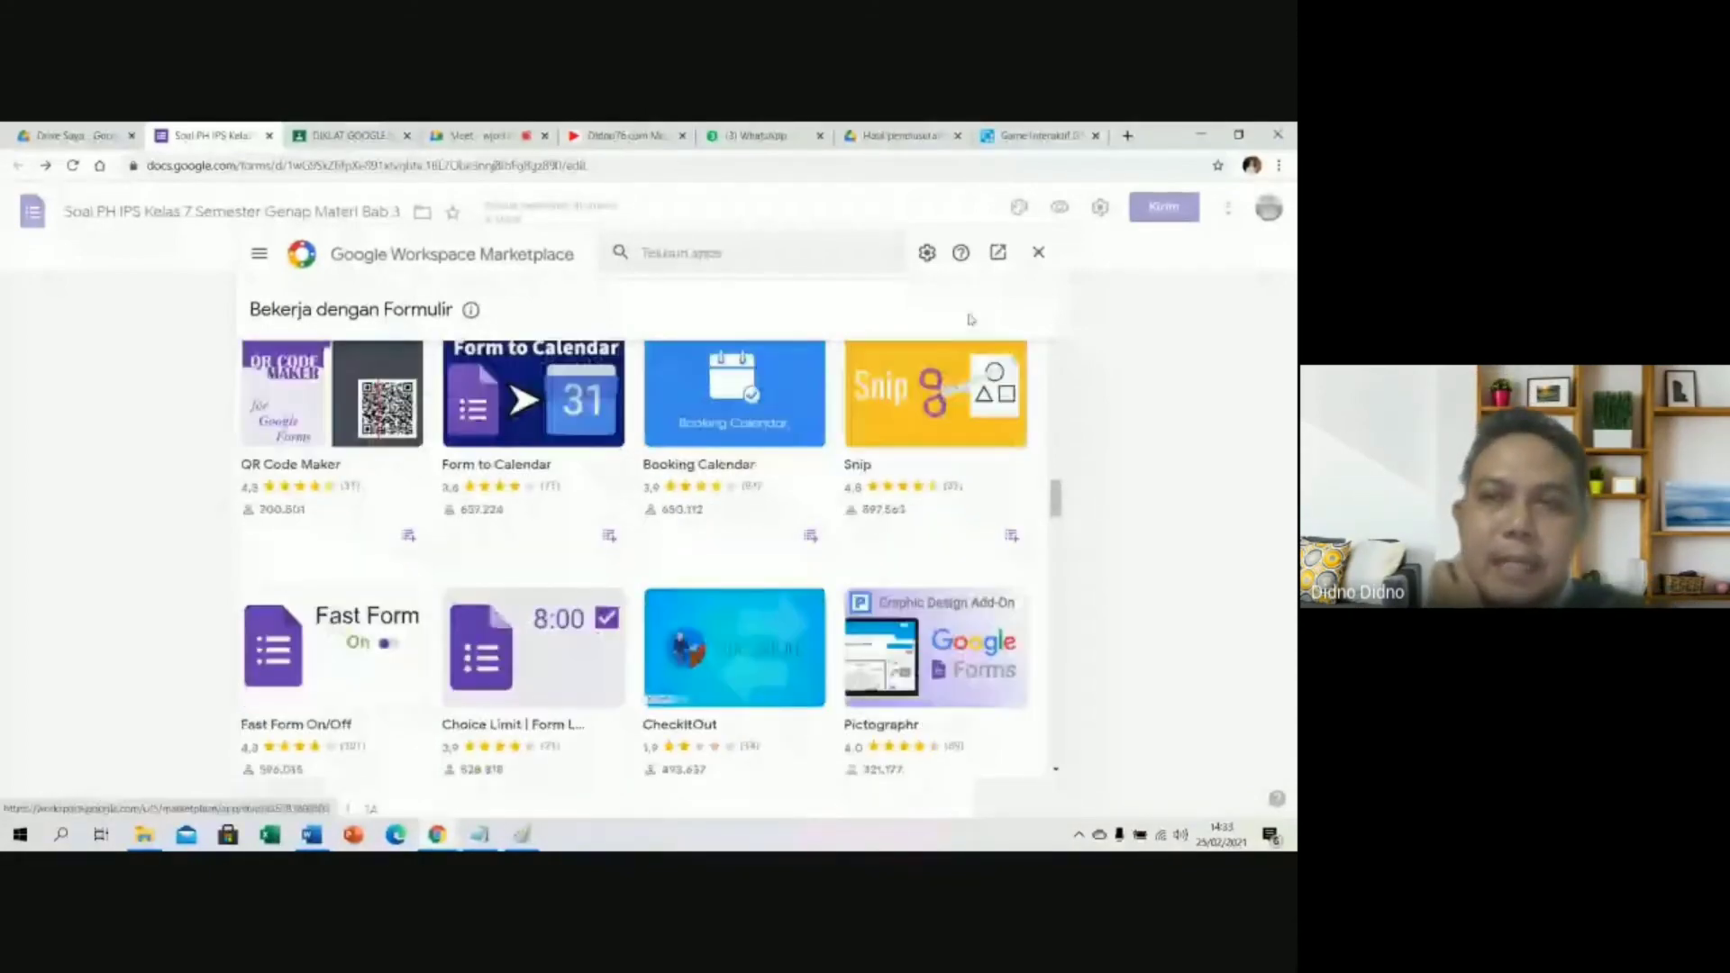
Close the add-on Marketplace and bring up the More menu of extra form actions.
click(1038, 252)
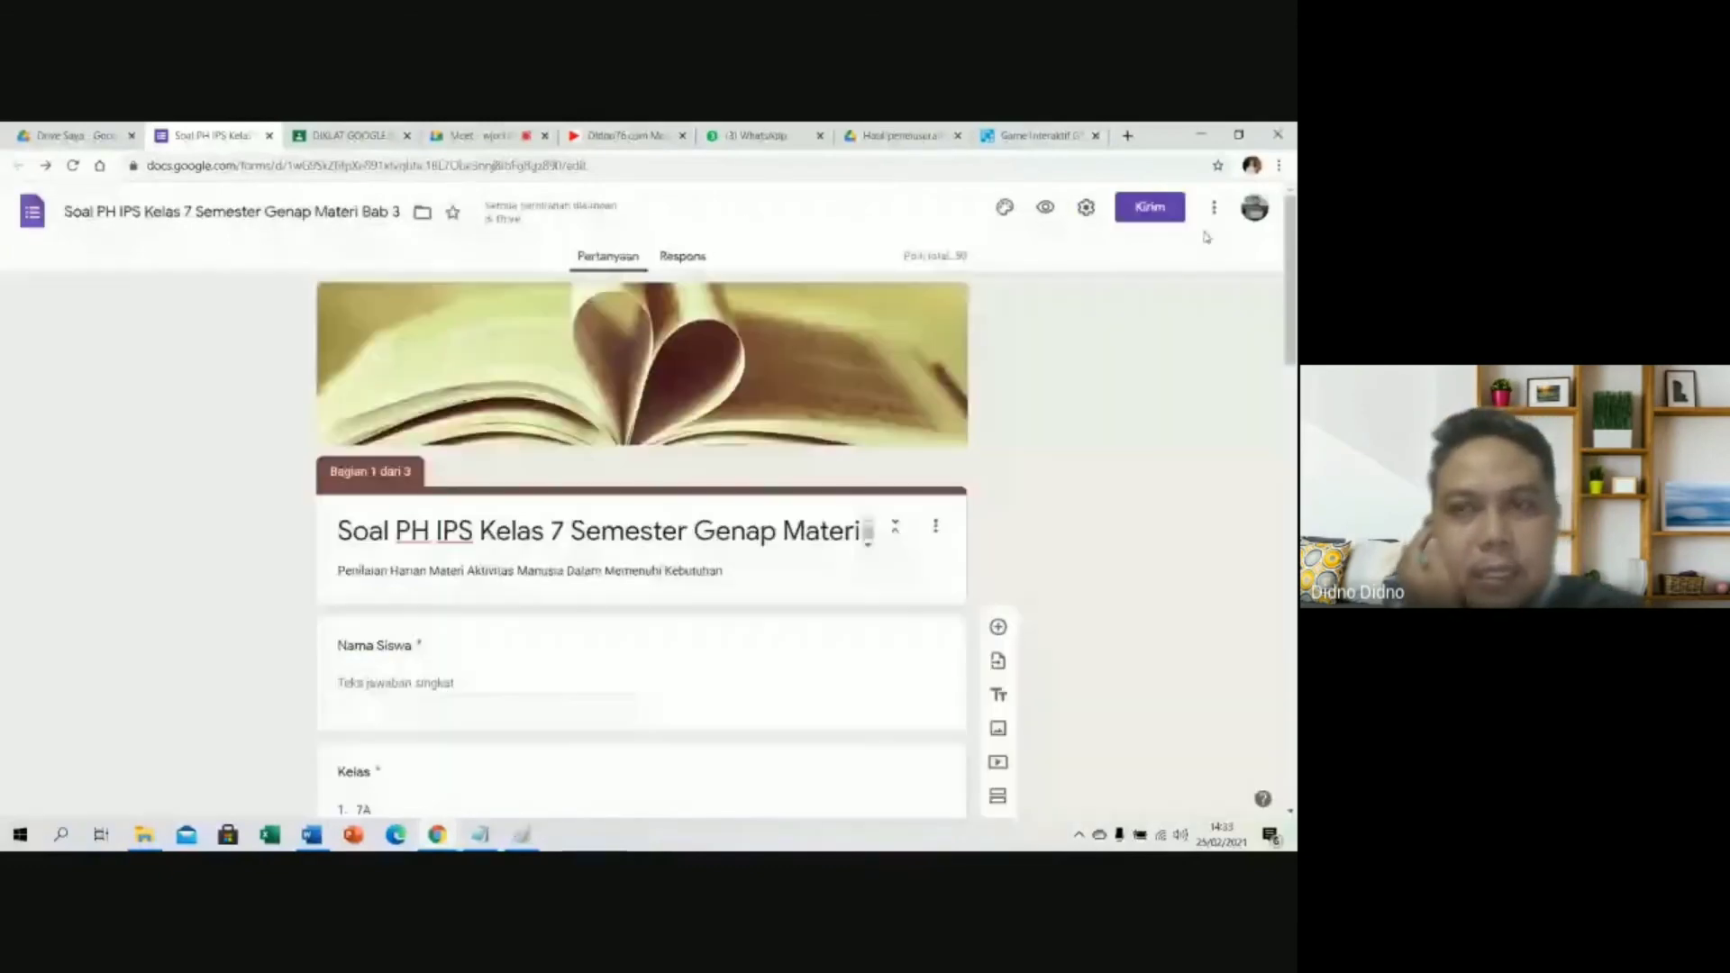
click(1216, 214)
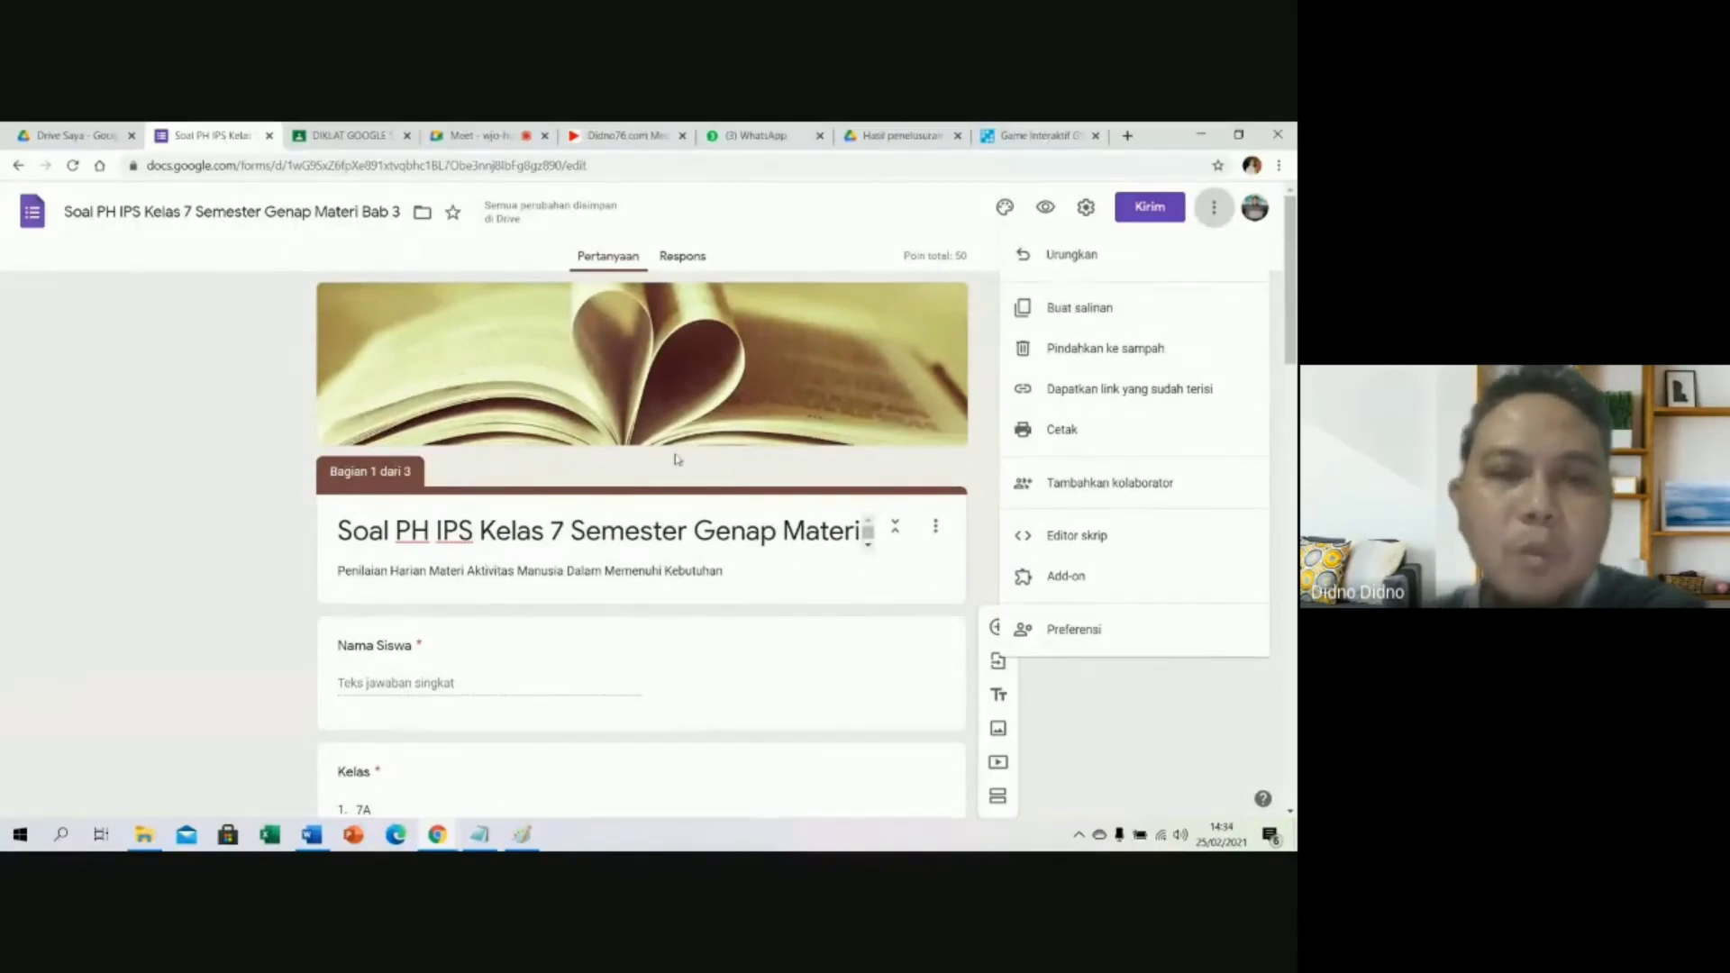
scroll(541, 586, down, 4)
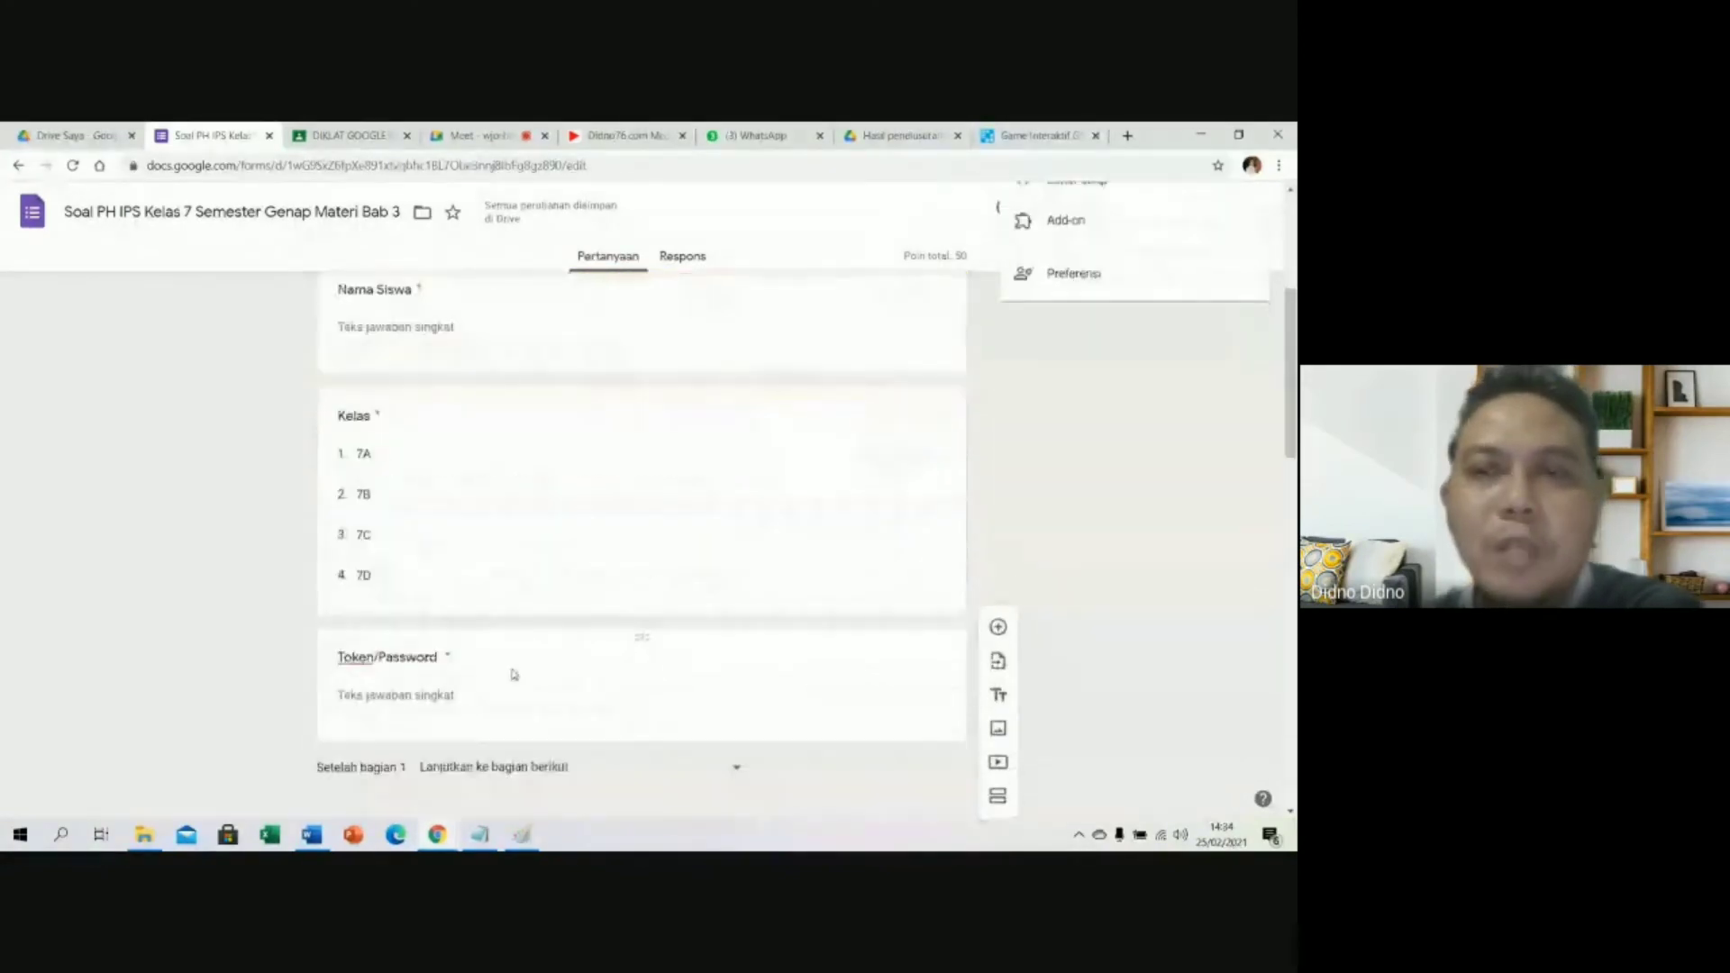
scroll(783, 591, up, 4)
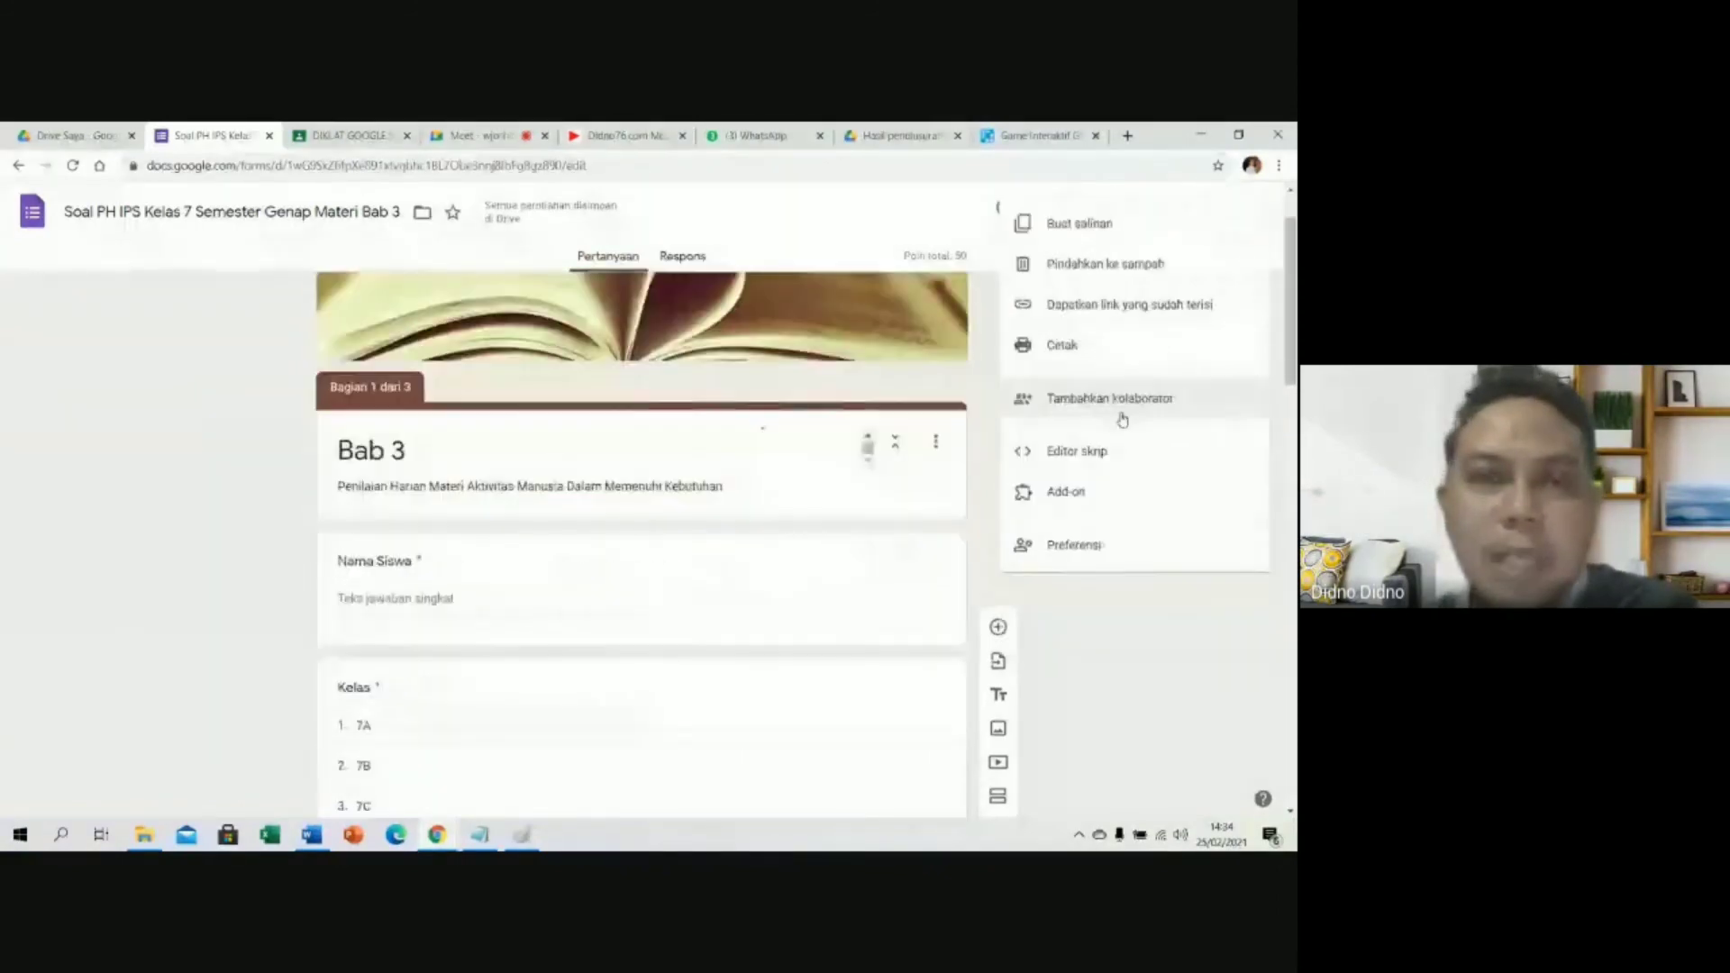
click(1105, 487)
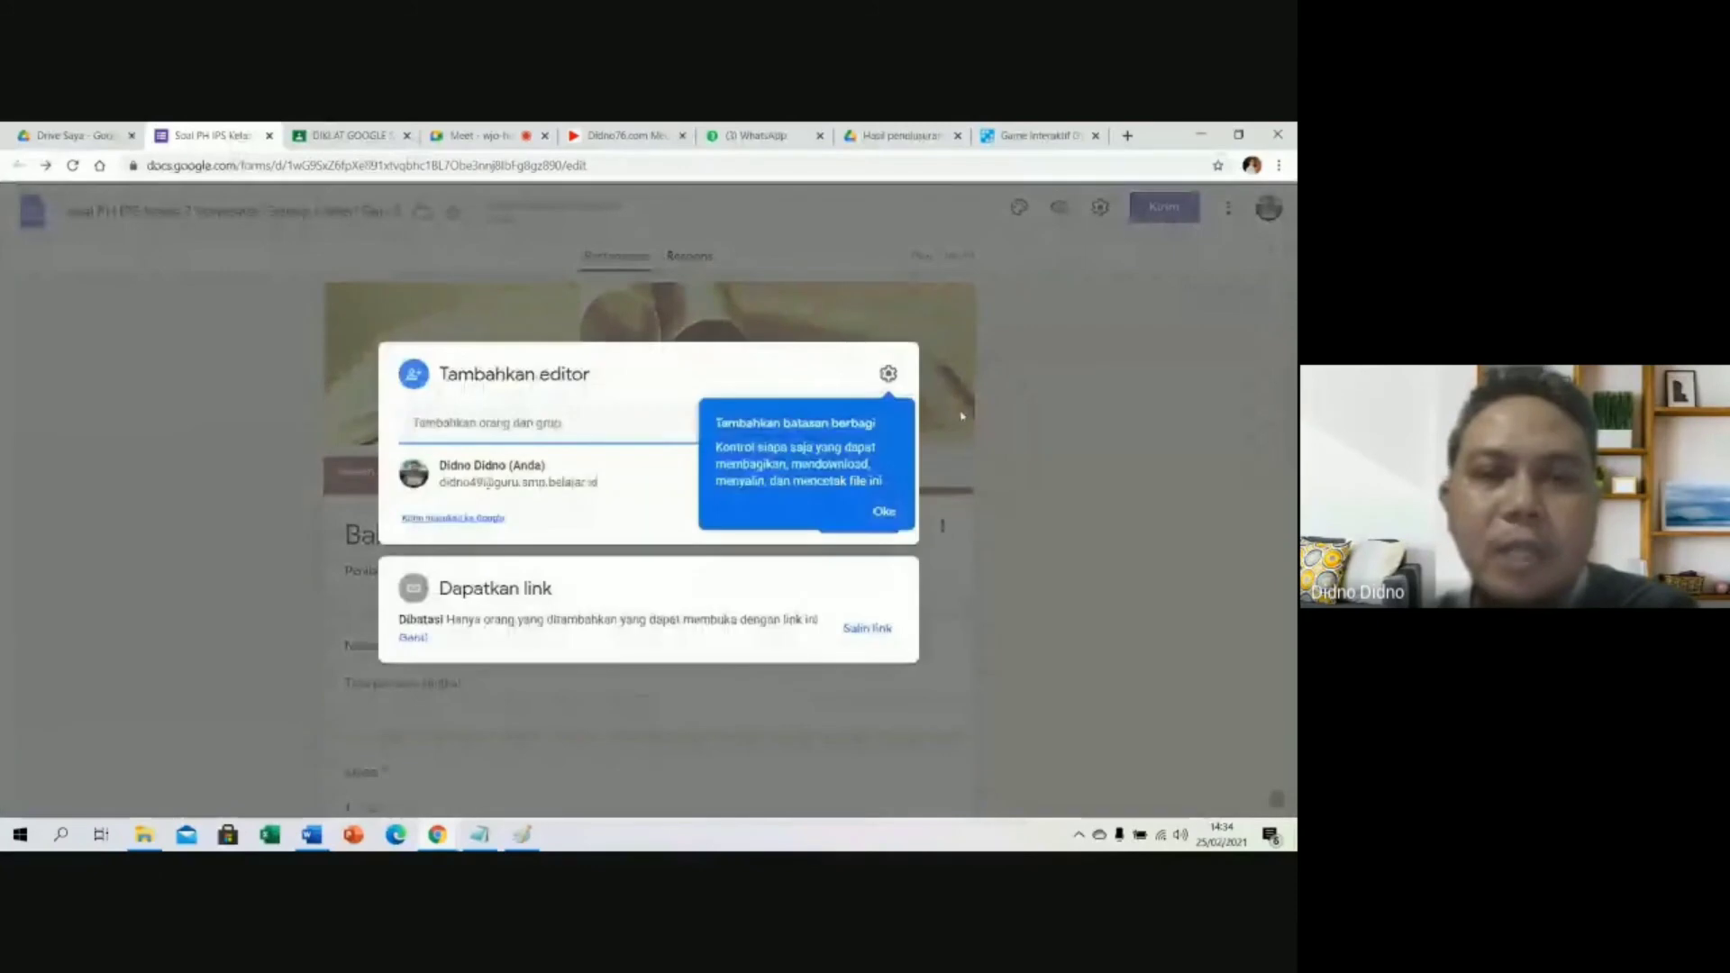
click(659, 407)
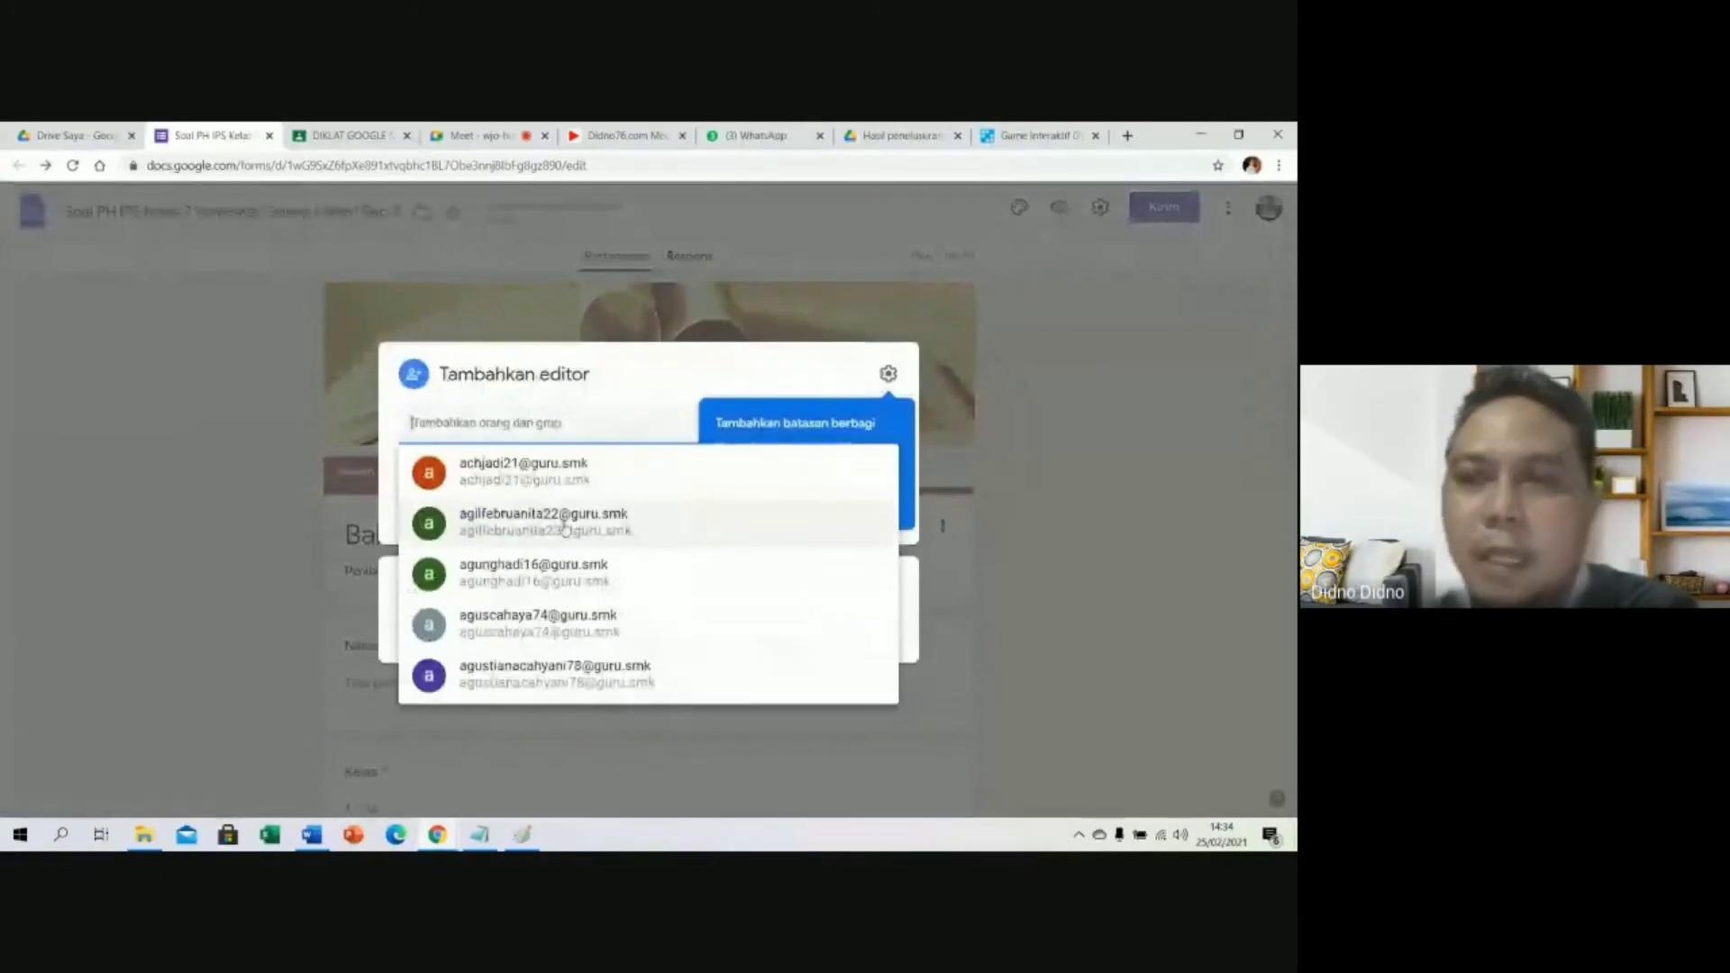
Dismiss the add-editor dialog, then review and close the default Preferences without saving.
click(1099, 442)
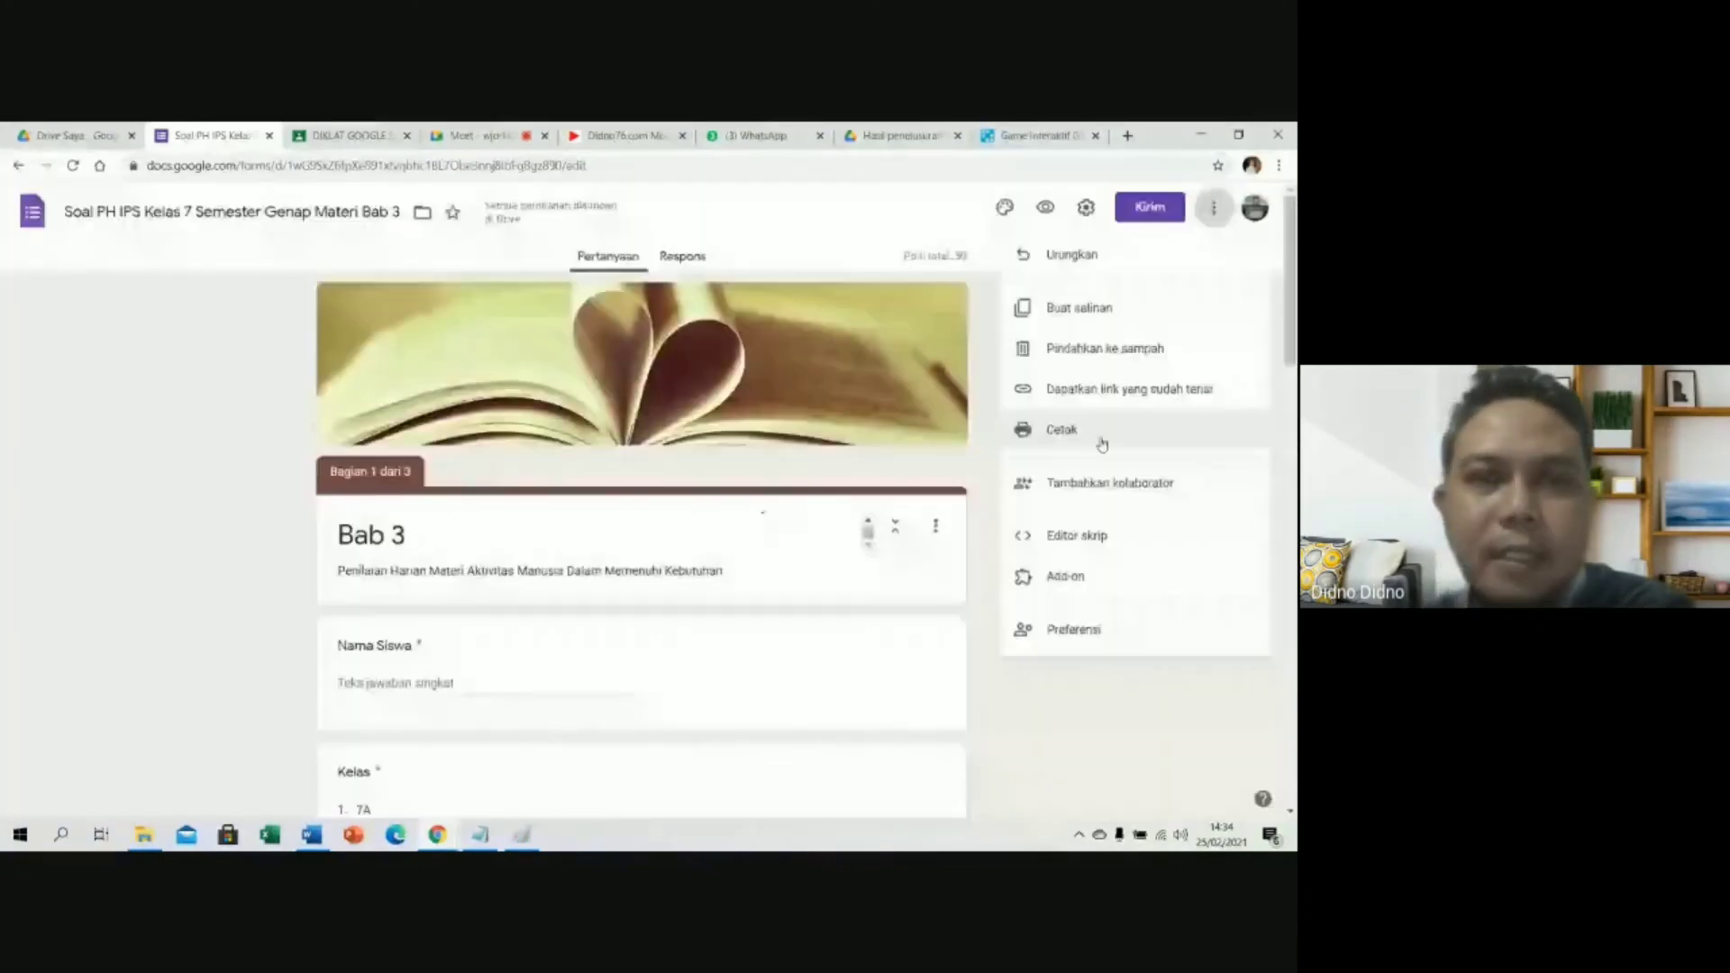
click(1099, 639)
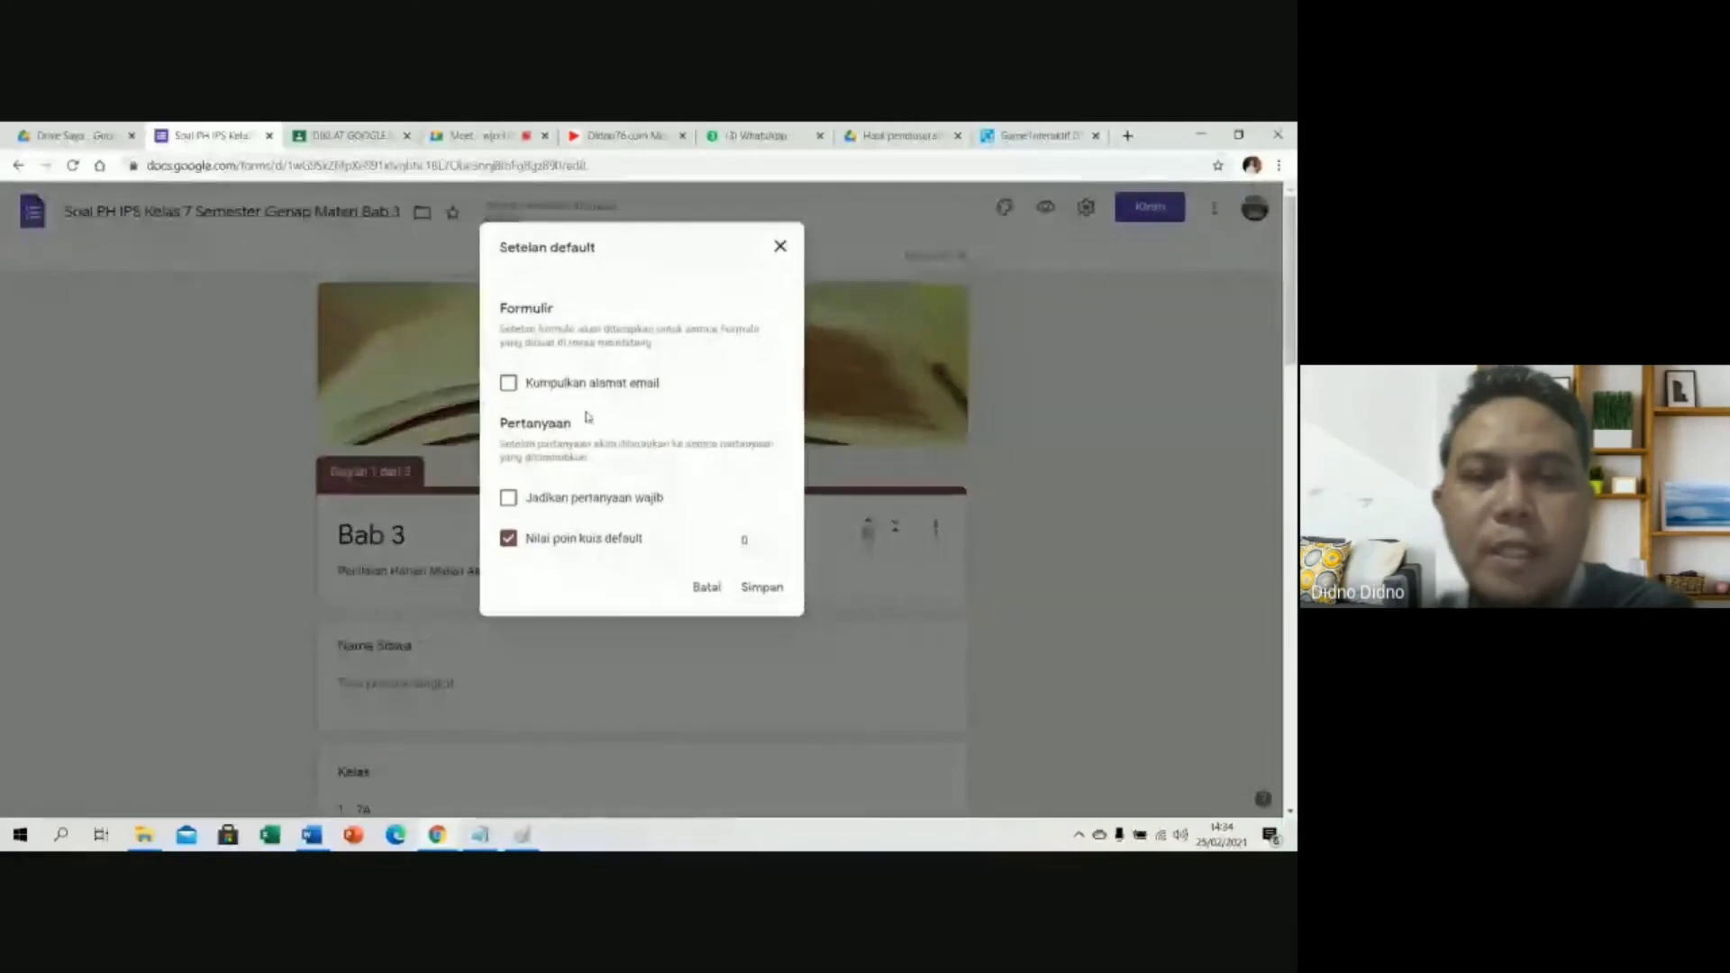
click(780, 247)
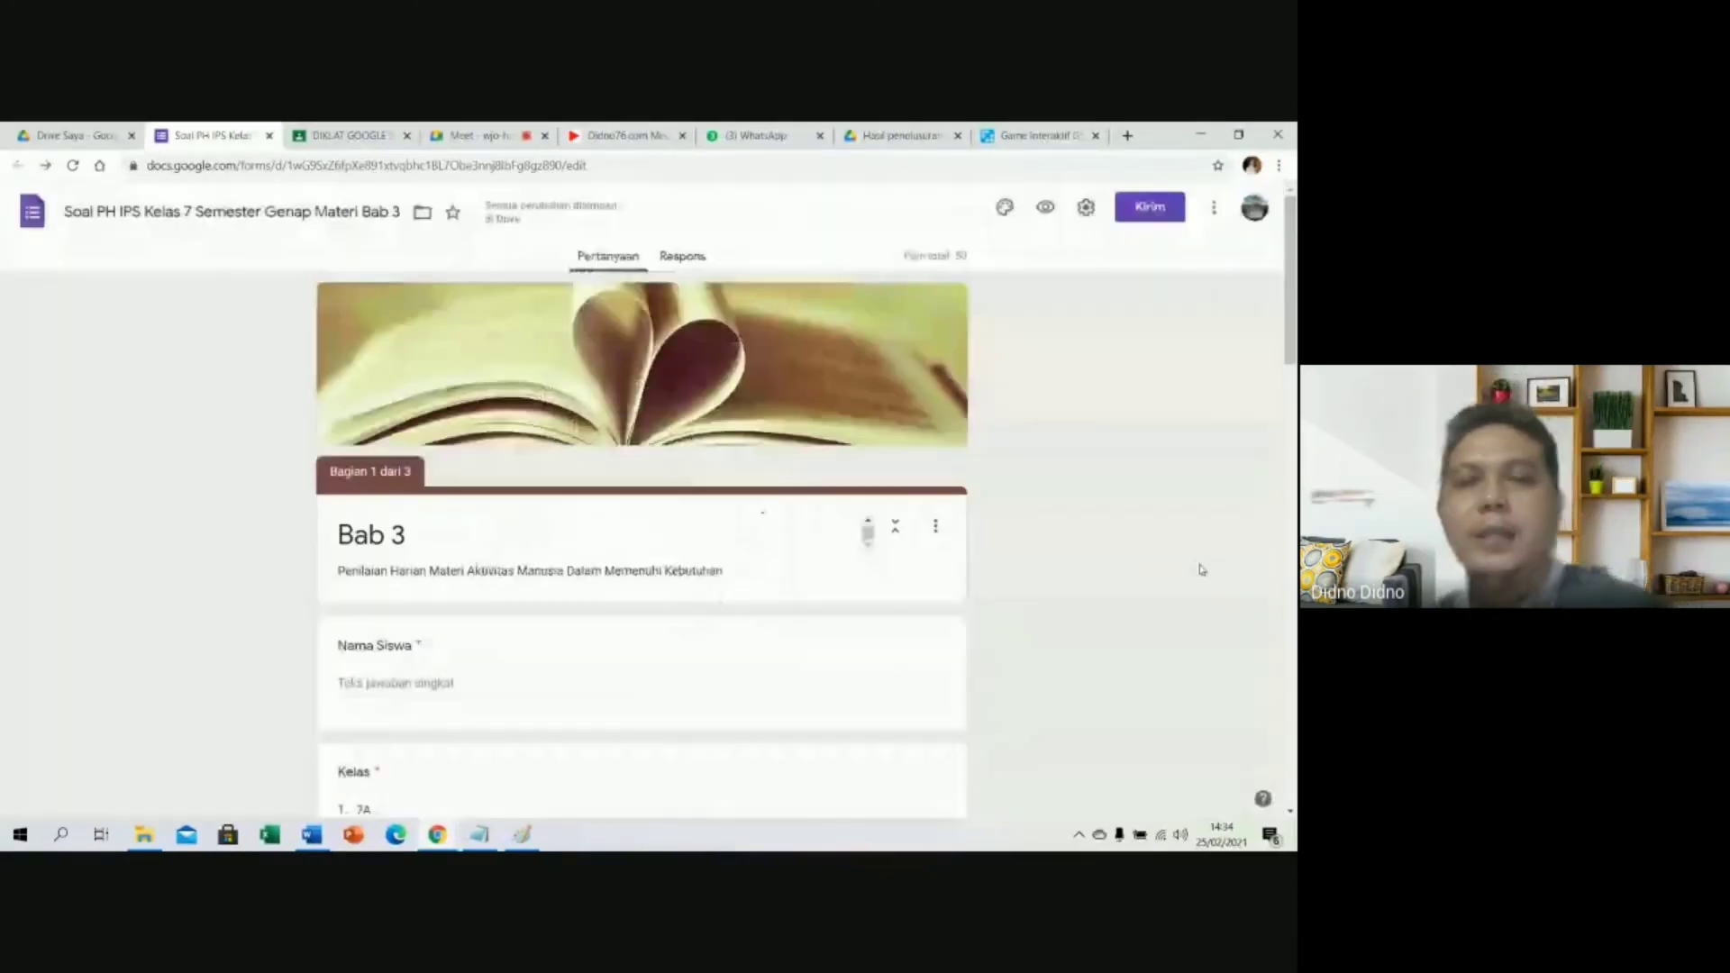
scroll(1135, 538, down, 5)
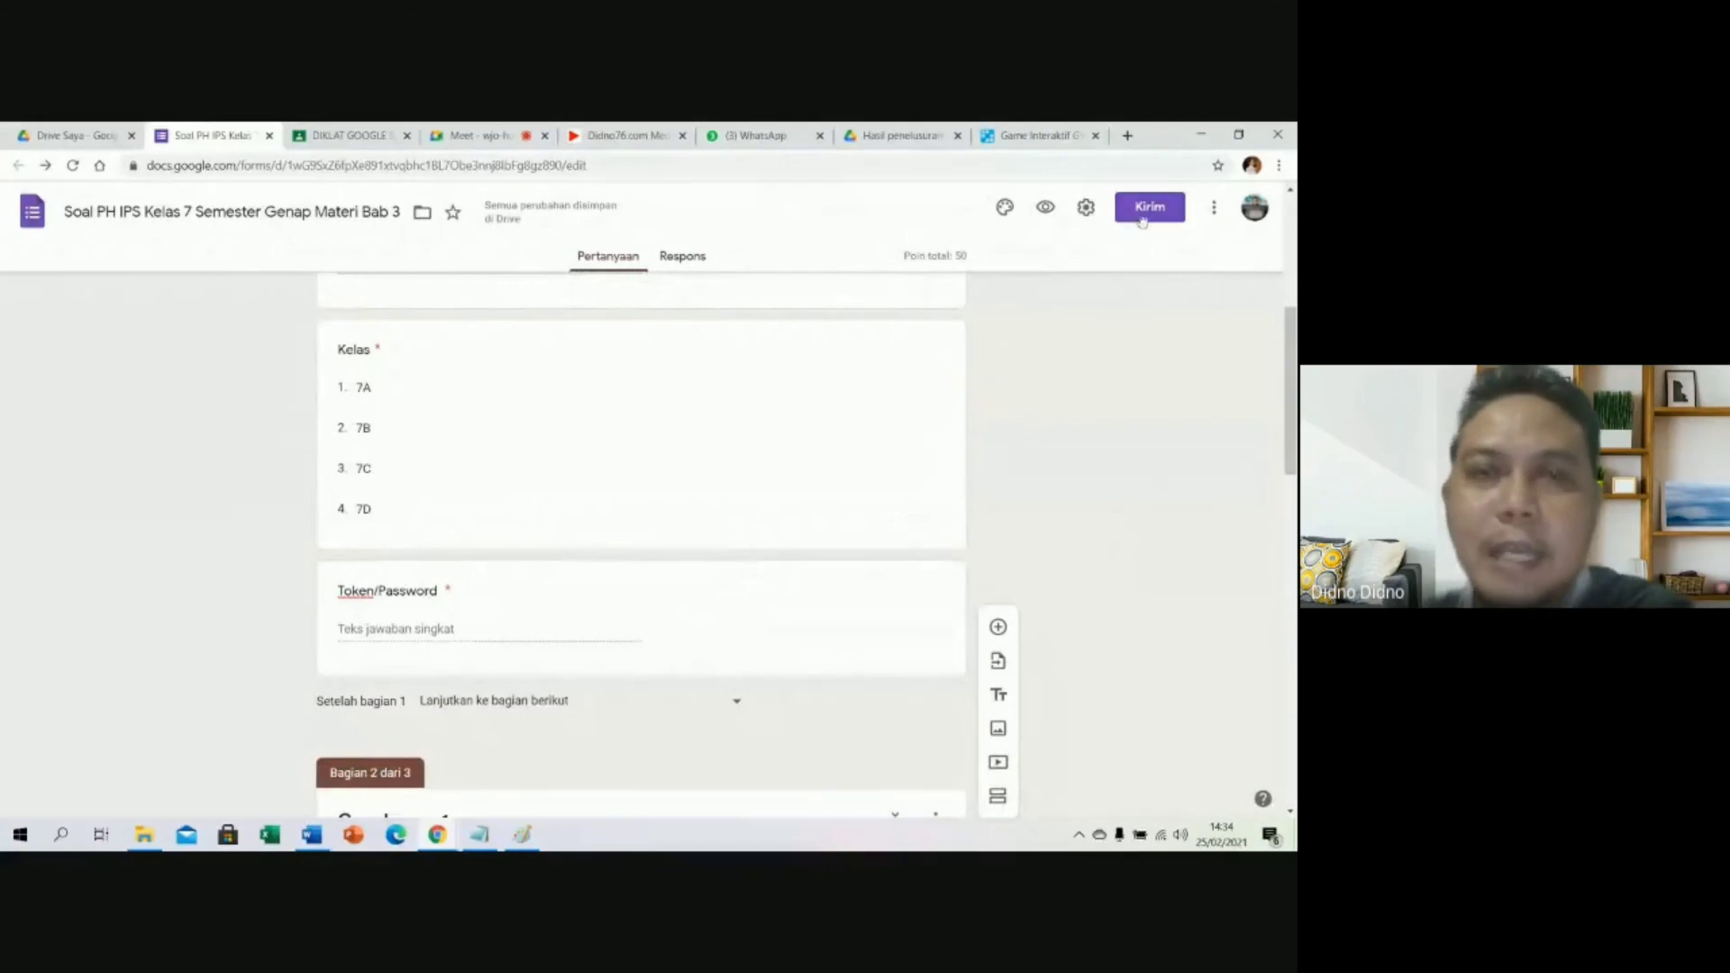
Select the quiz's 640×718 iframe embed code in the Send dialog, then go to the blog tab.
click(1148, 208)
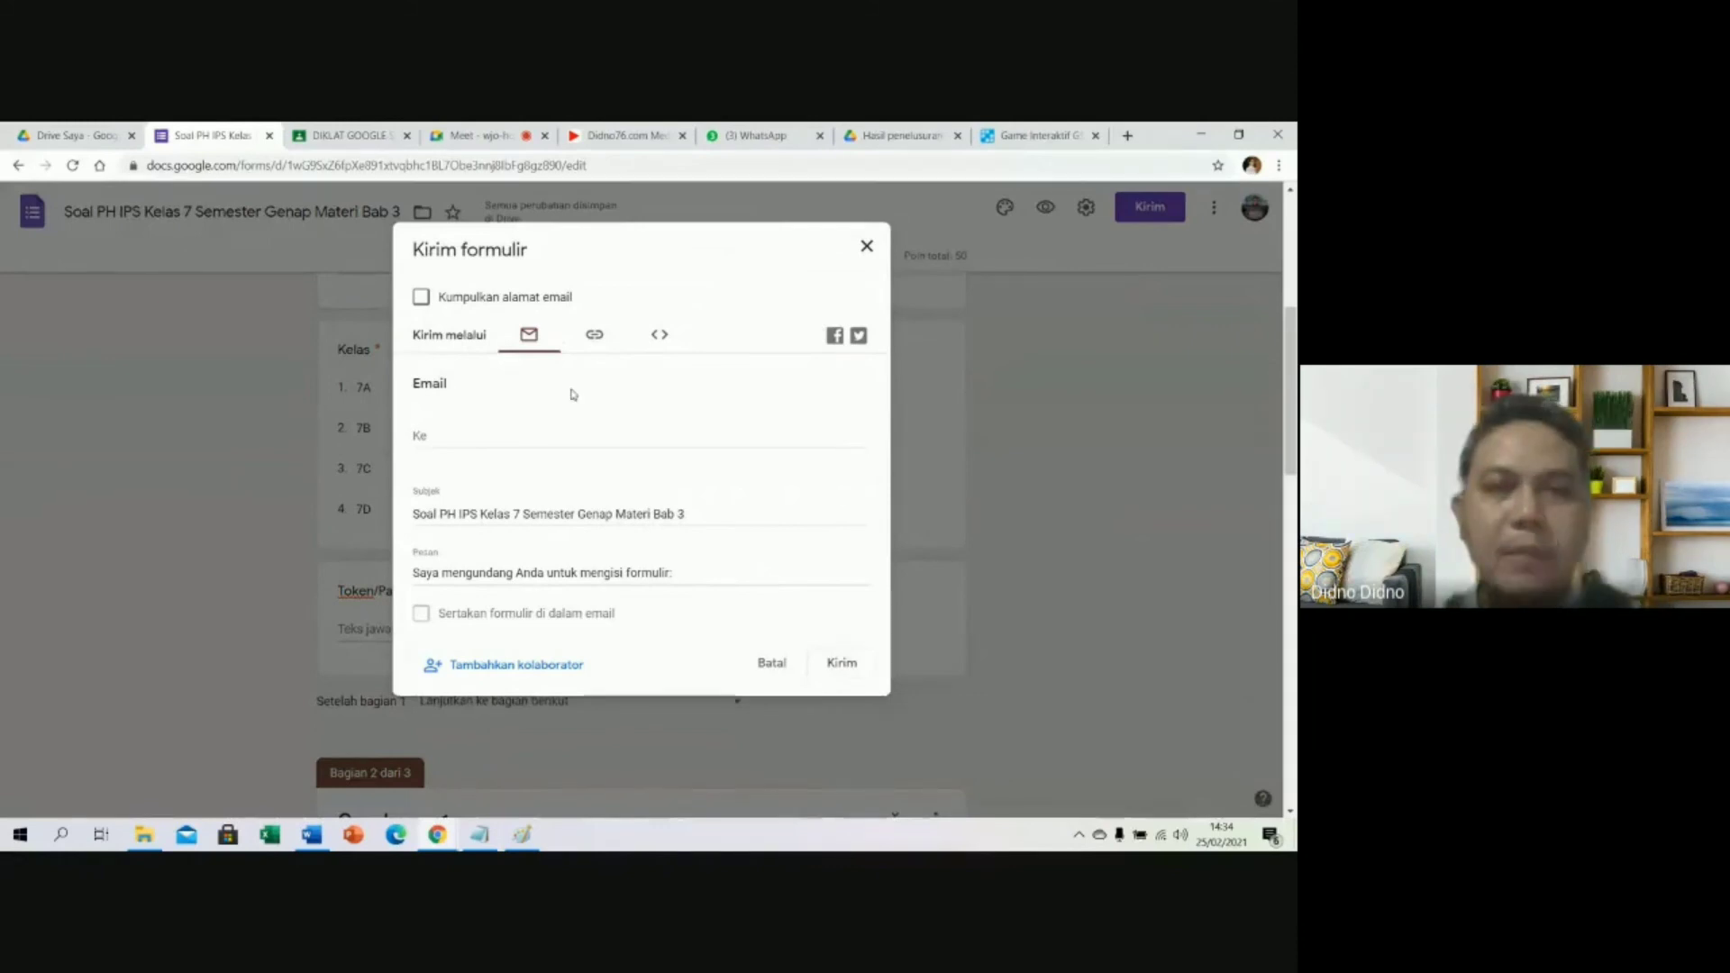
click(594, 334)
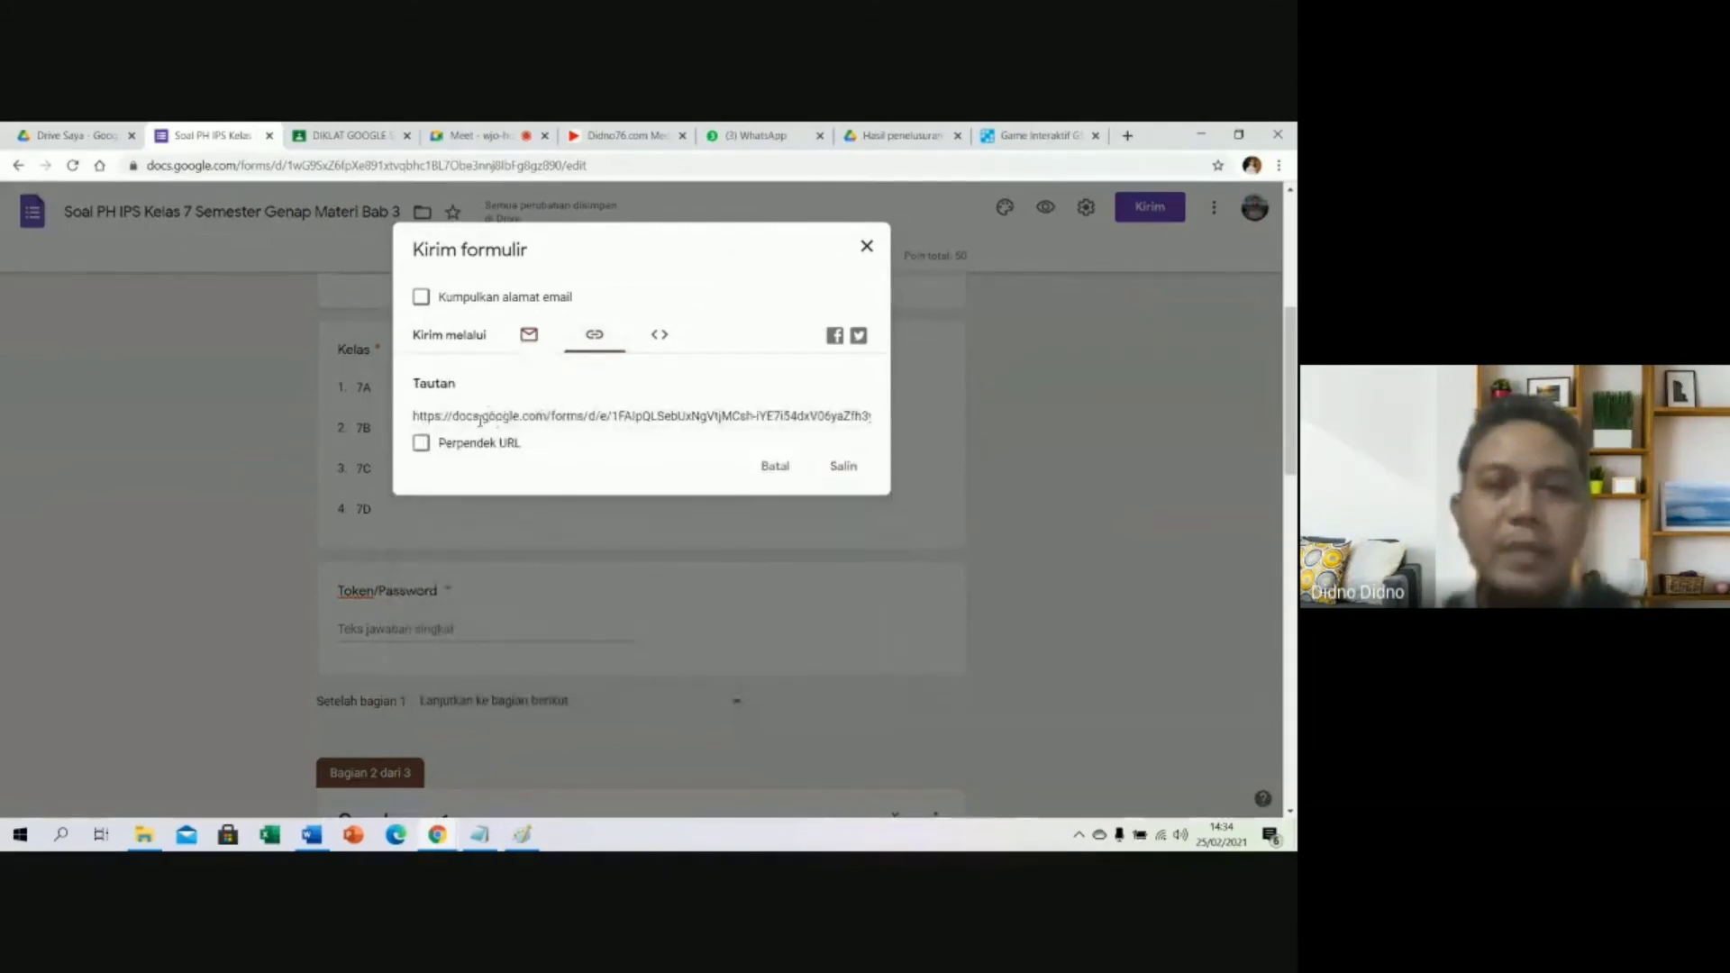
click(660, 334)
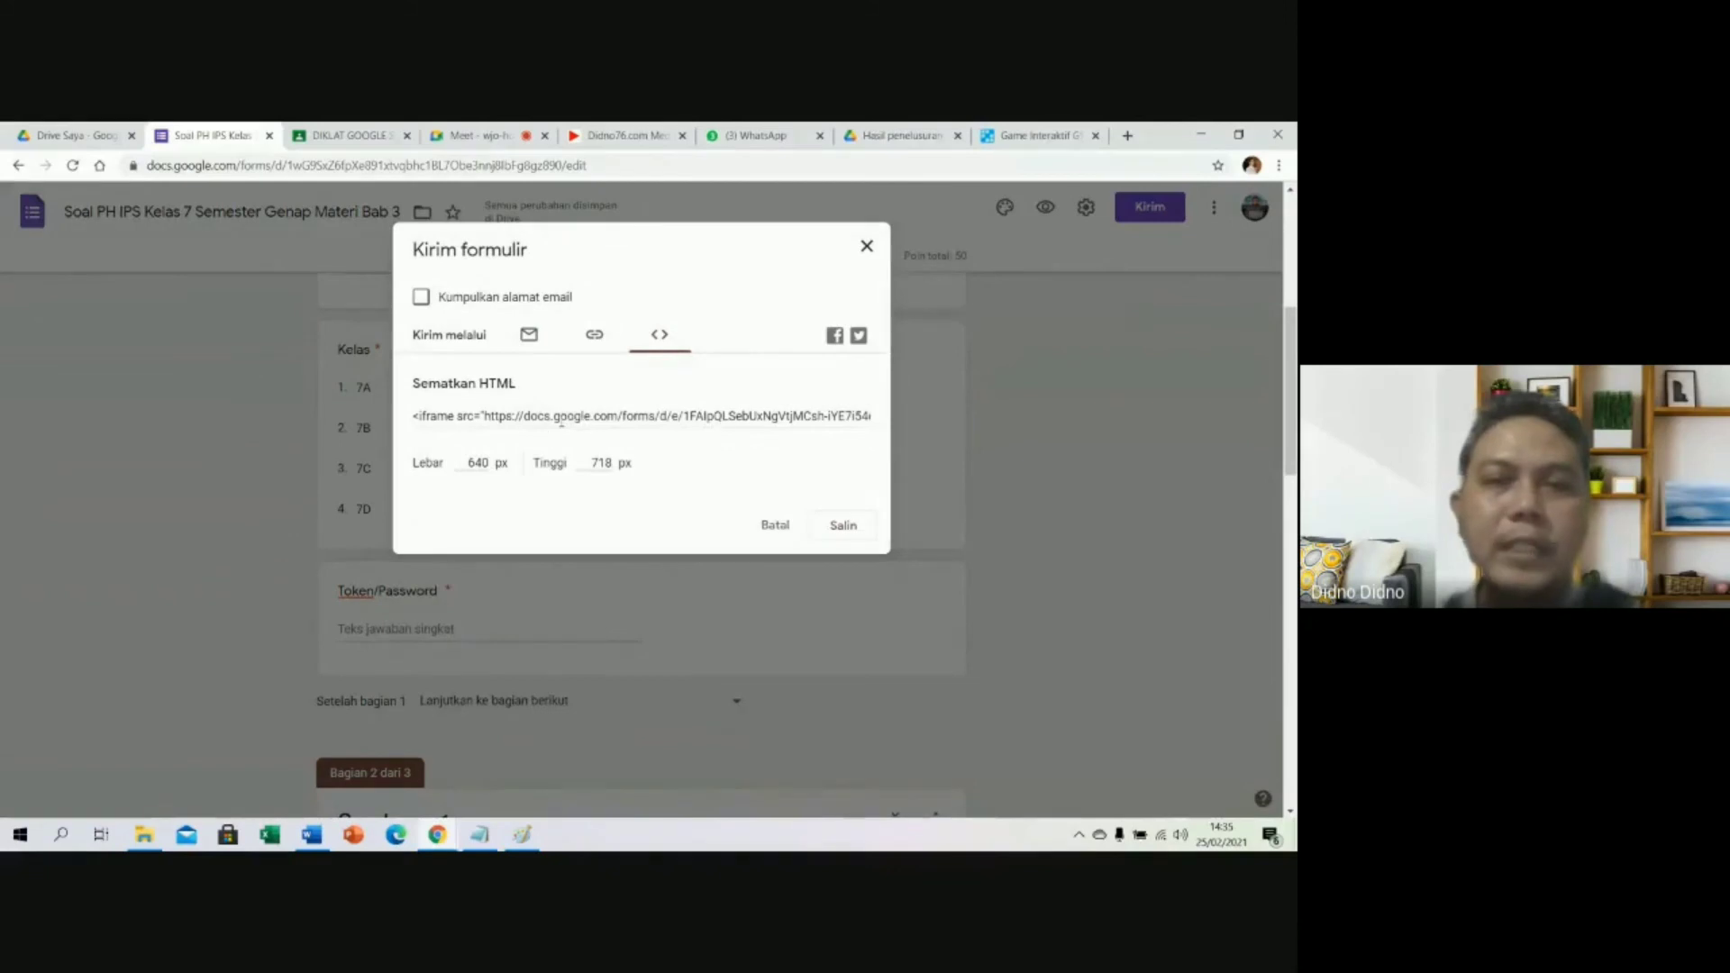
click(473, 417)
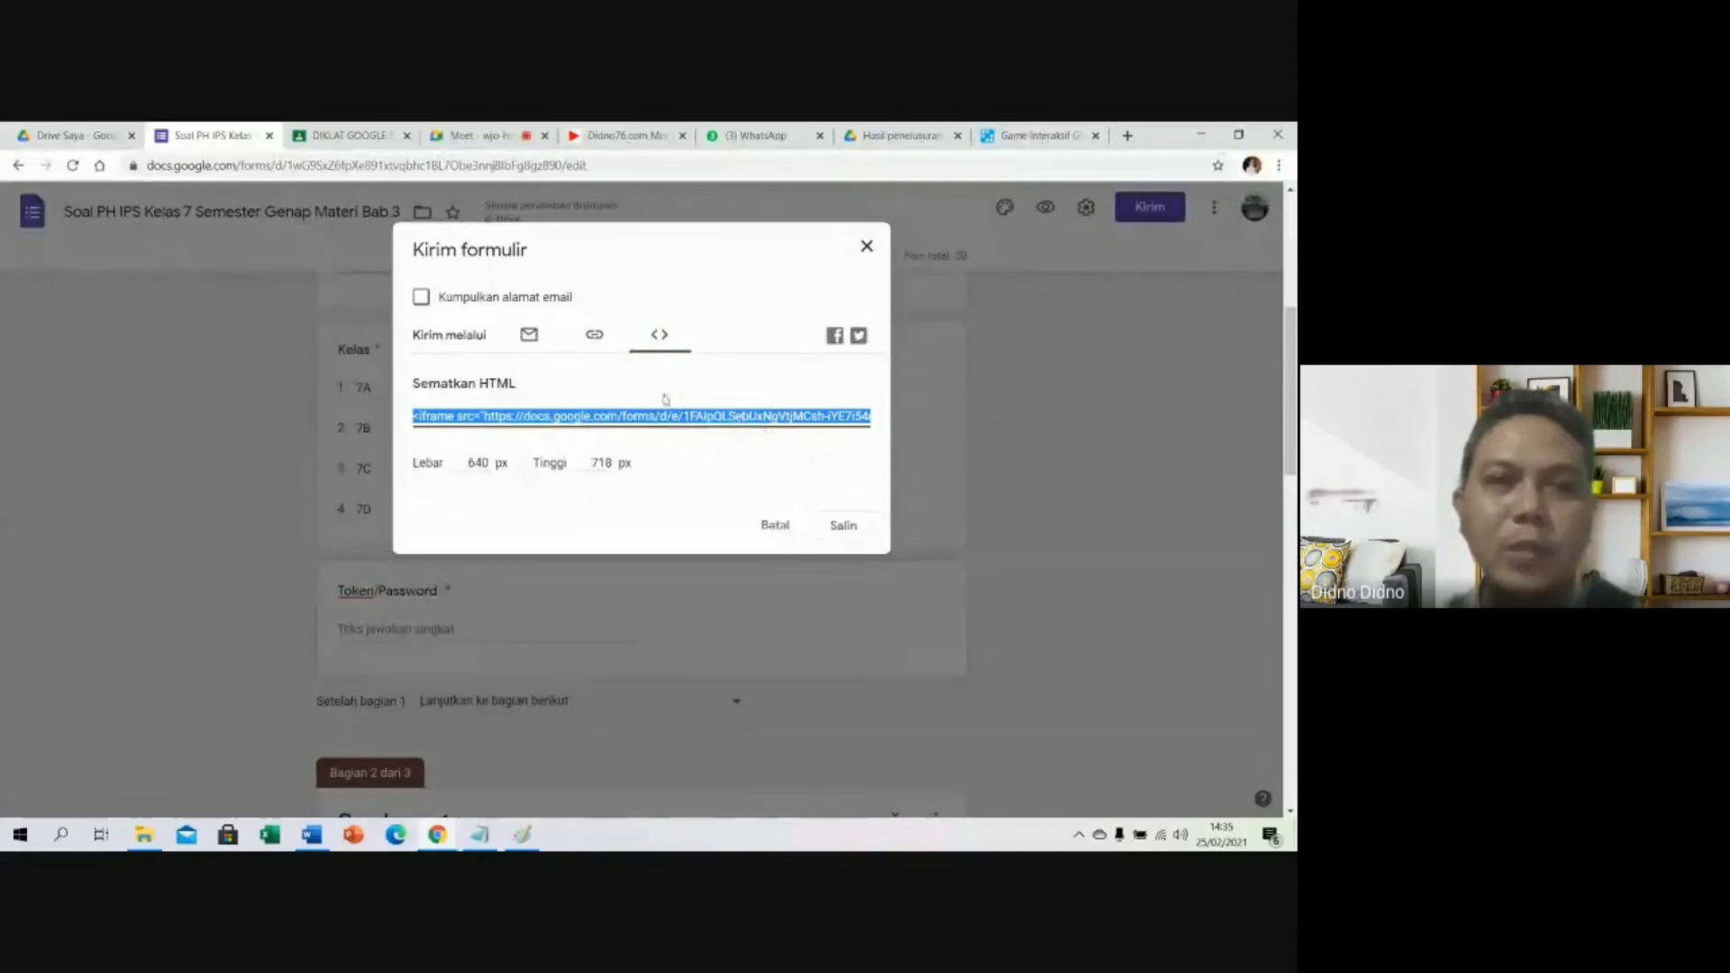
click(620, 138)
Search the didno76.com blog for 'Soal Online' and view the IPS Kelas 7 post's embedded quiz.
click(862, 345)
text(S)
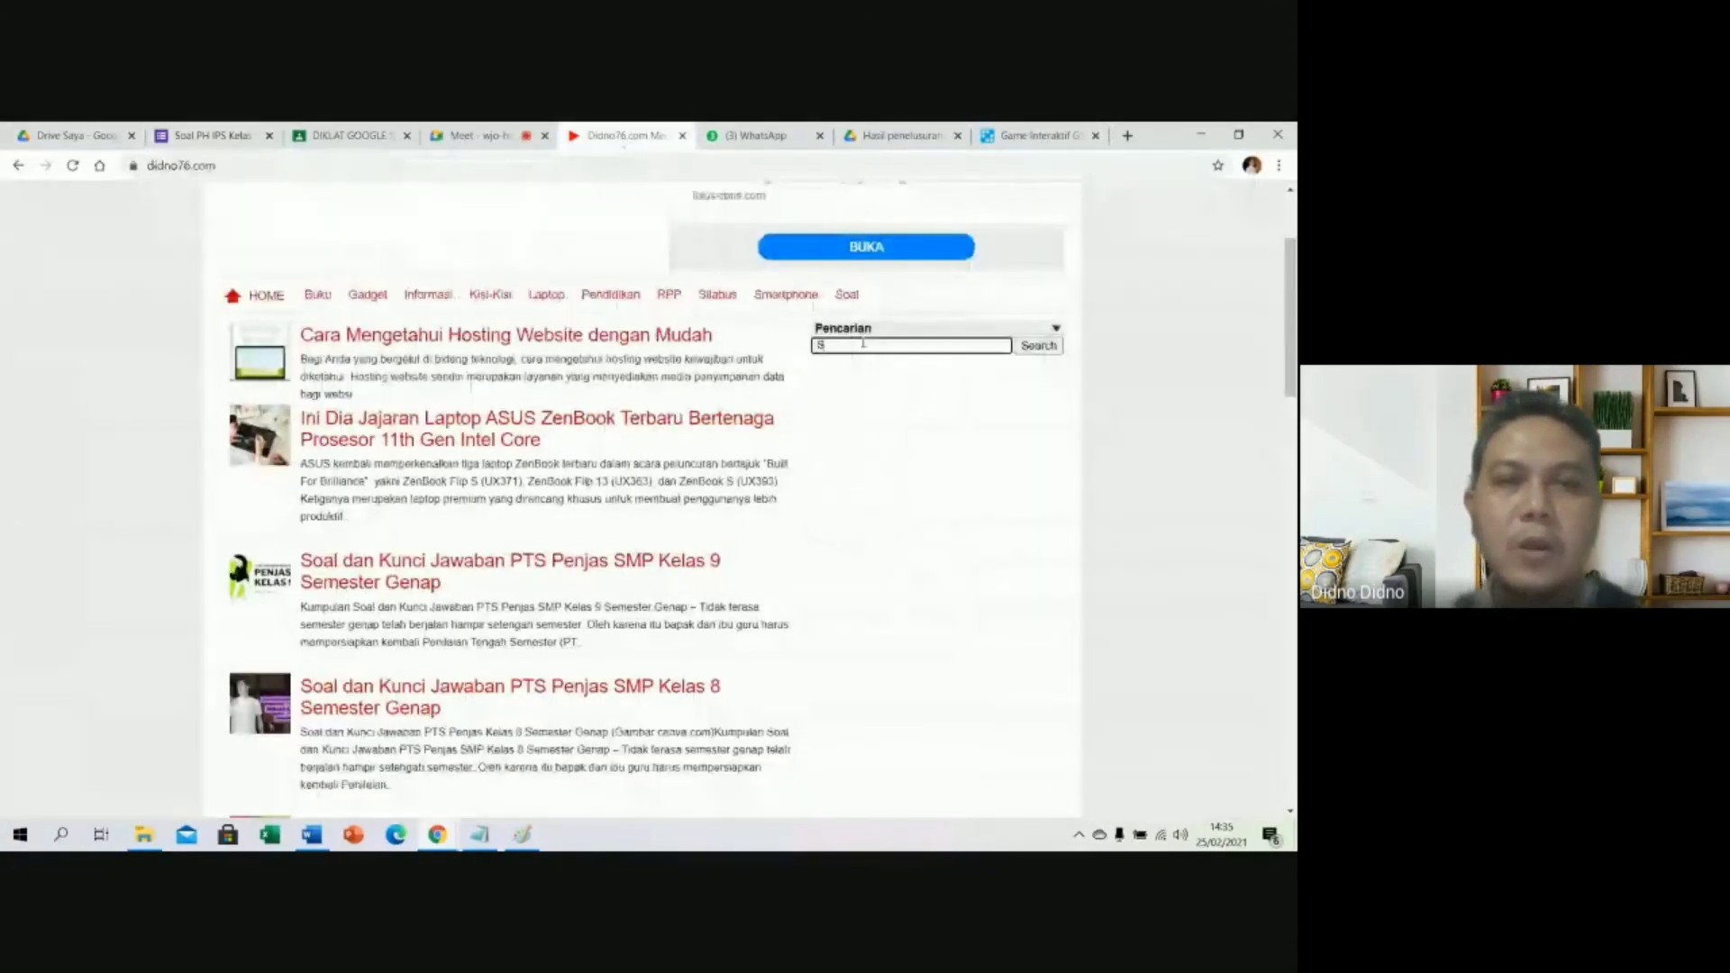
text(oal Online)
key(Return)
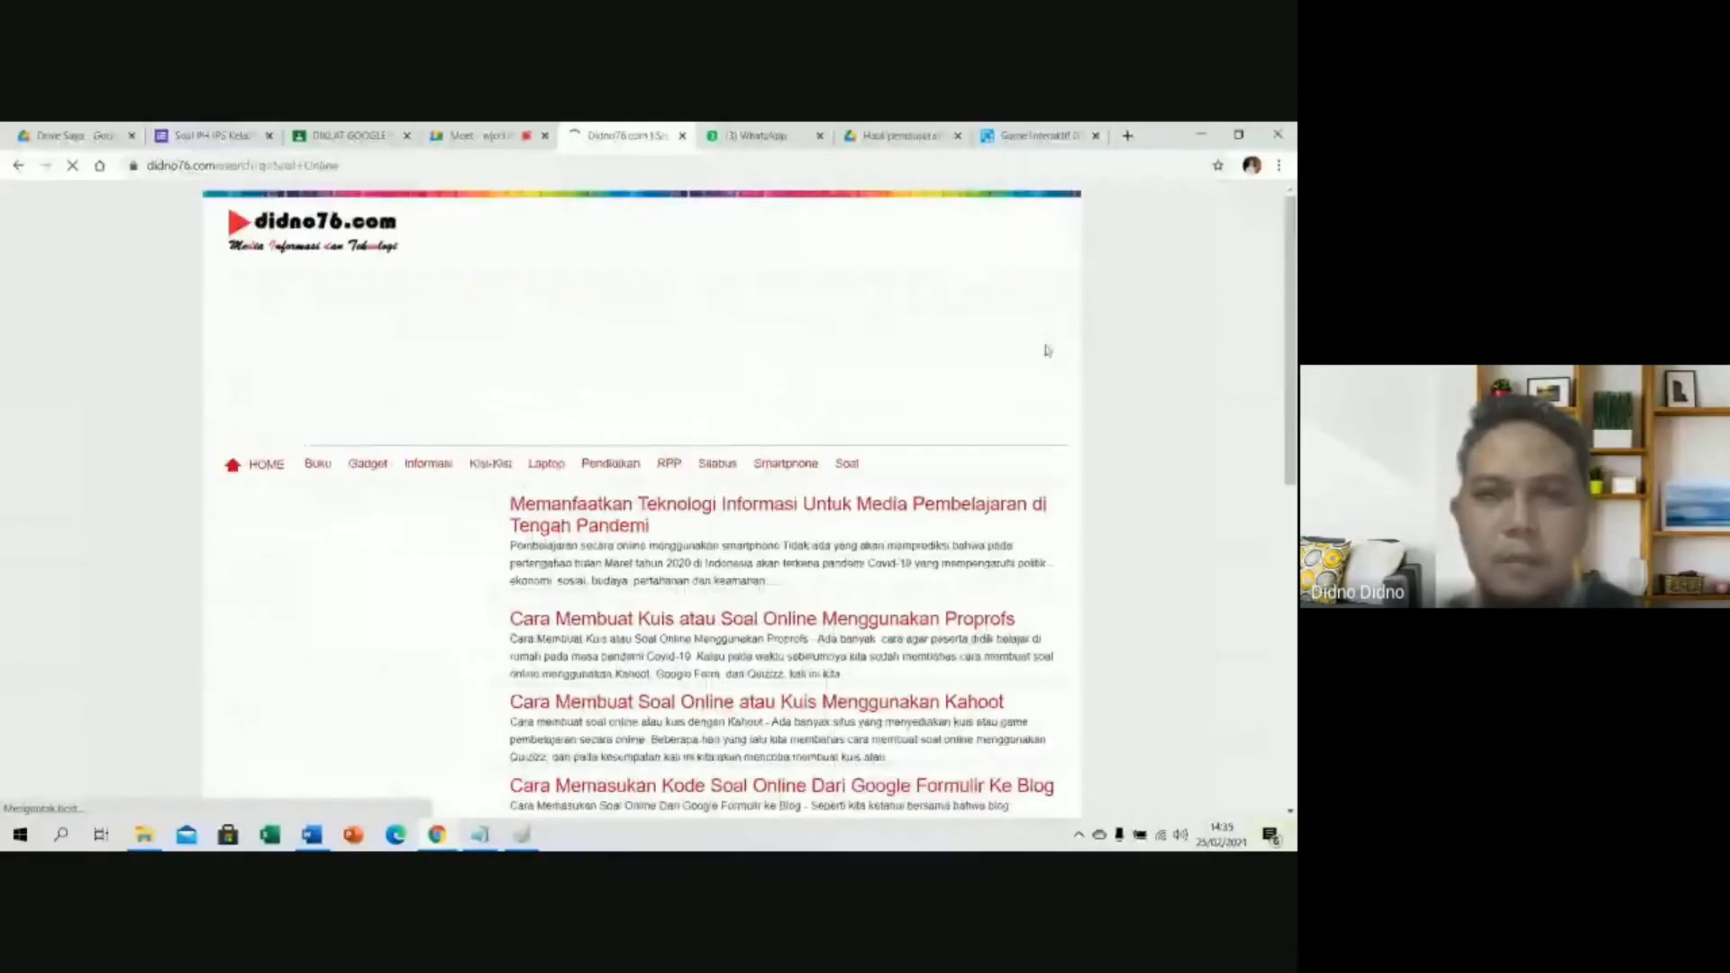
scroll(749, 447, down, 5)
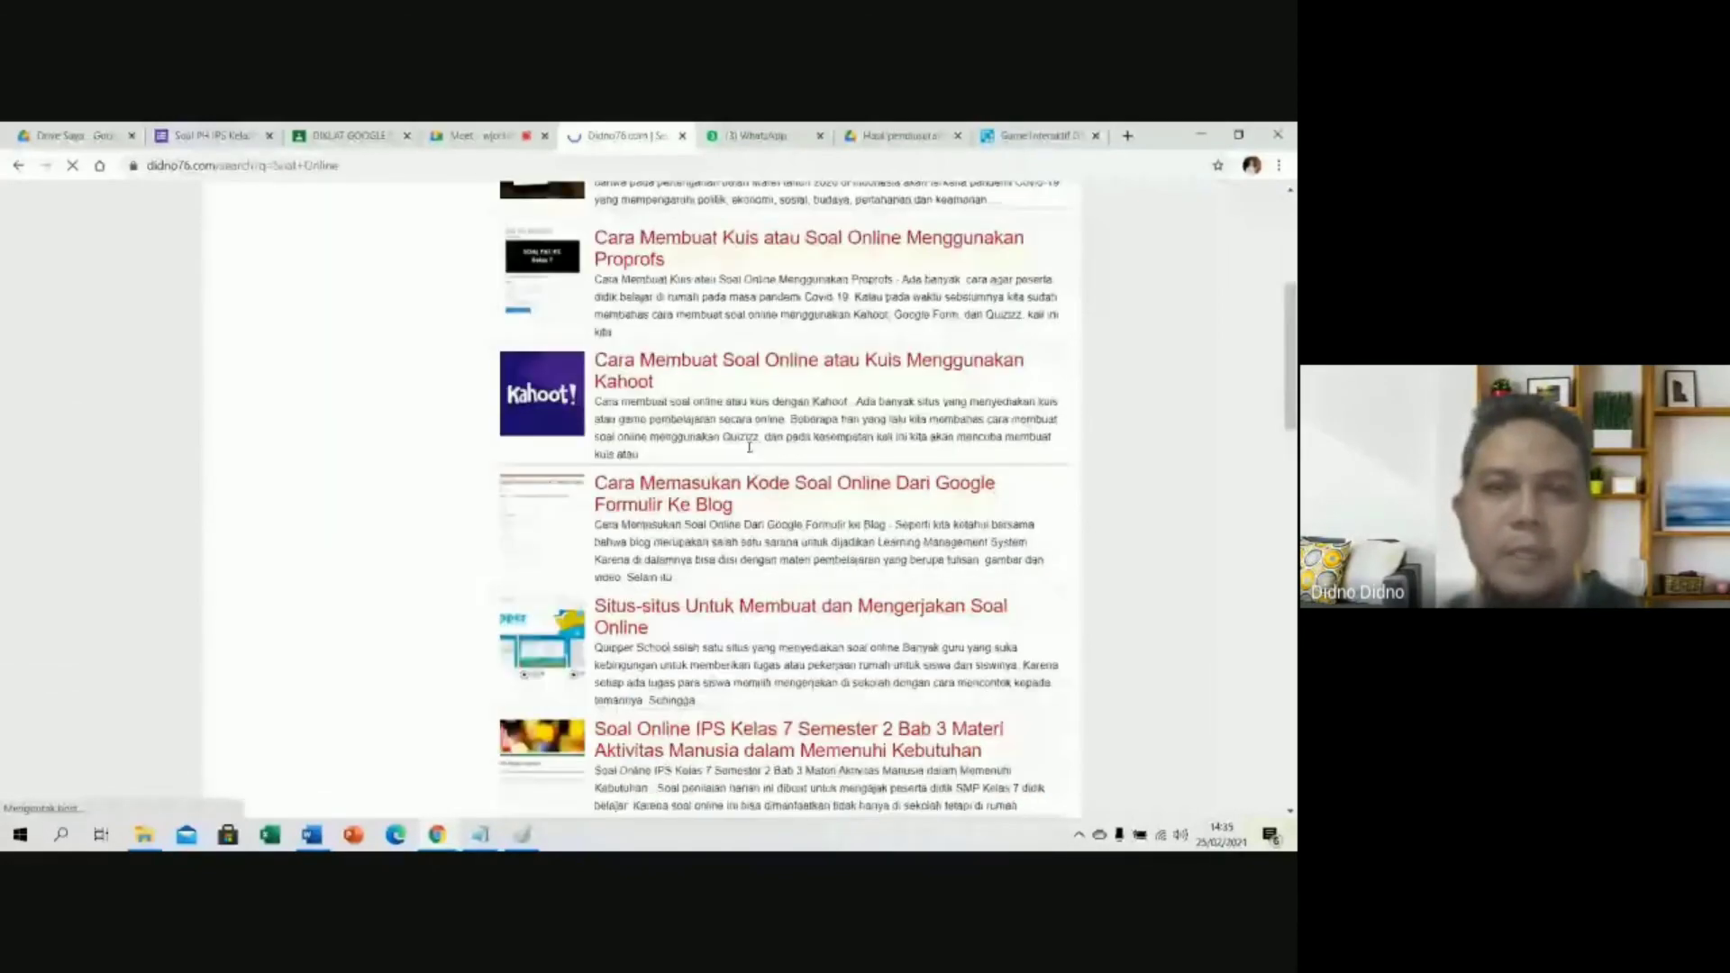
scroll(749, 447, down, 10)
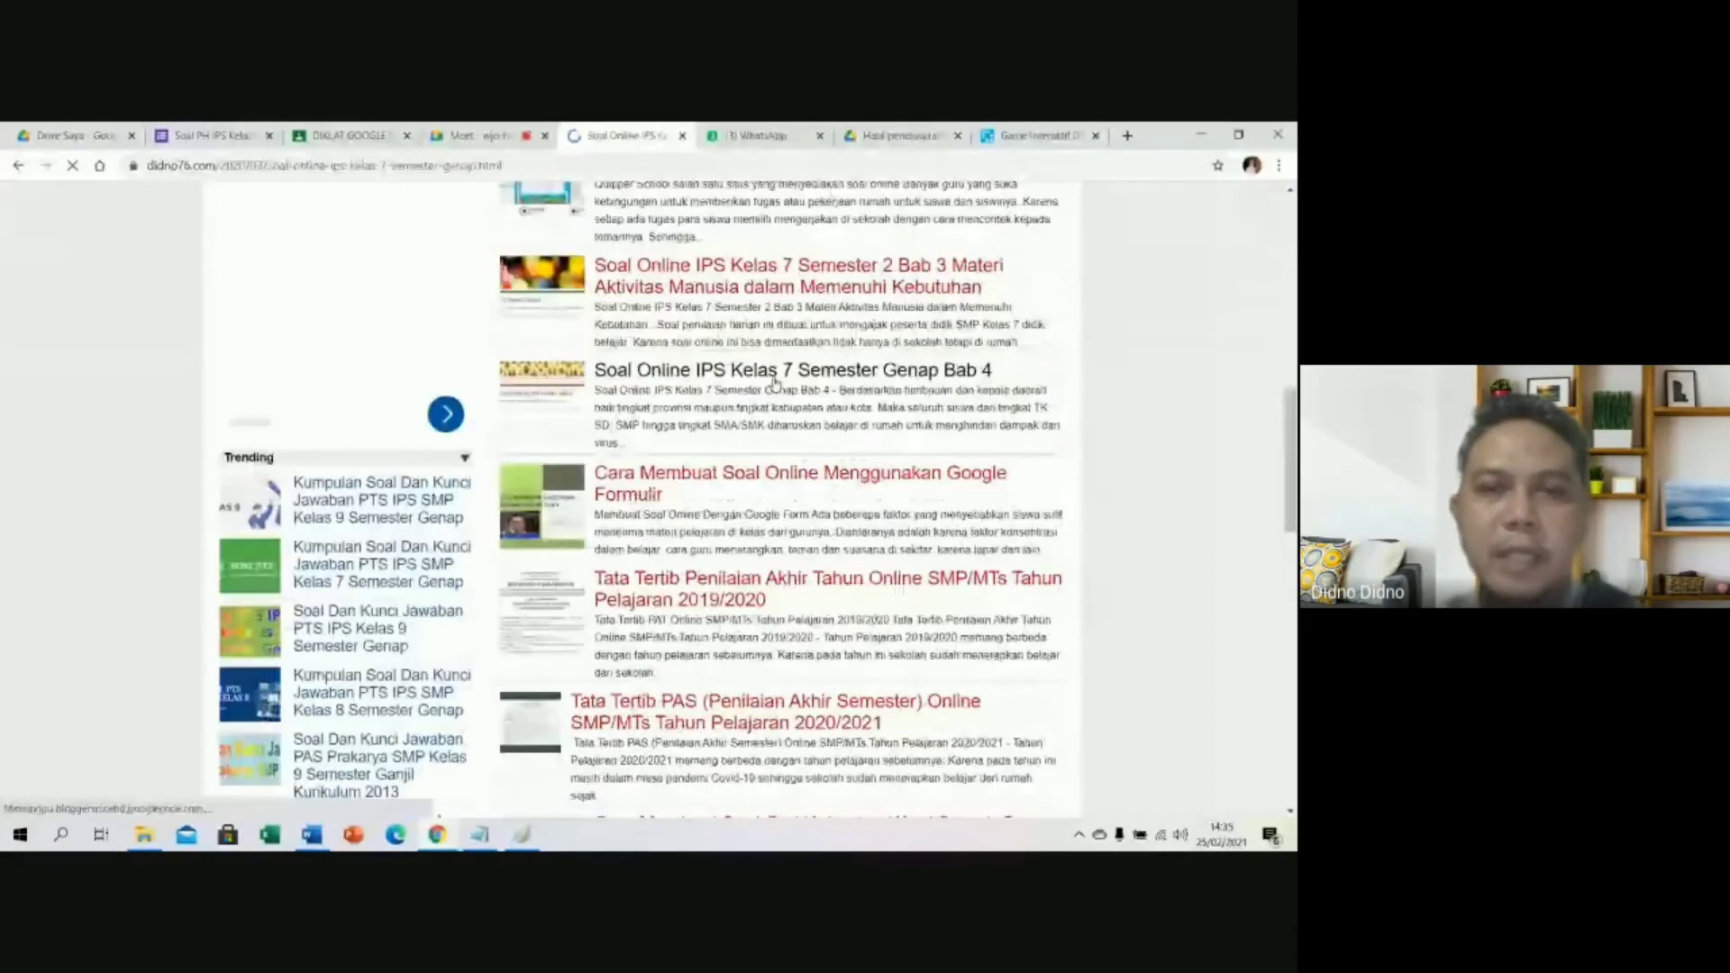
scroll(761, 390, down, 4)
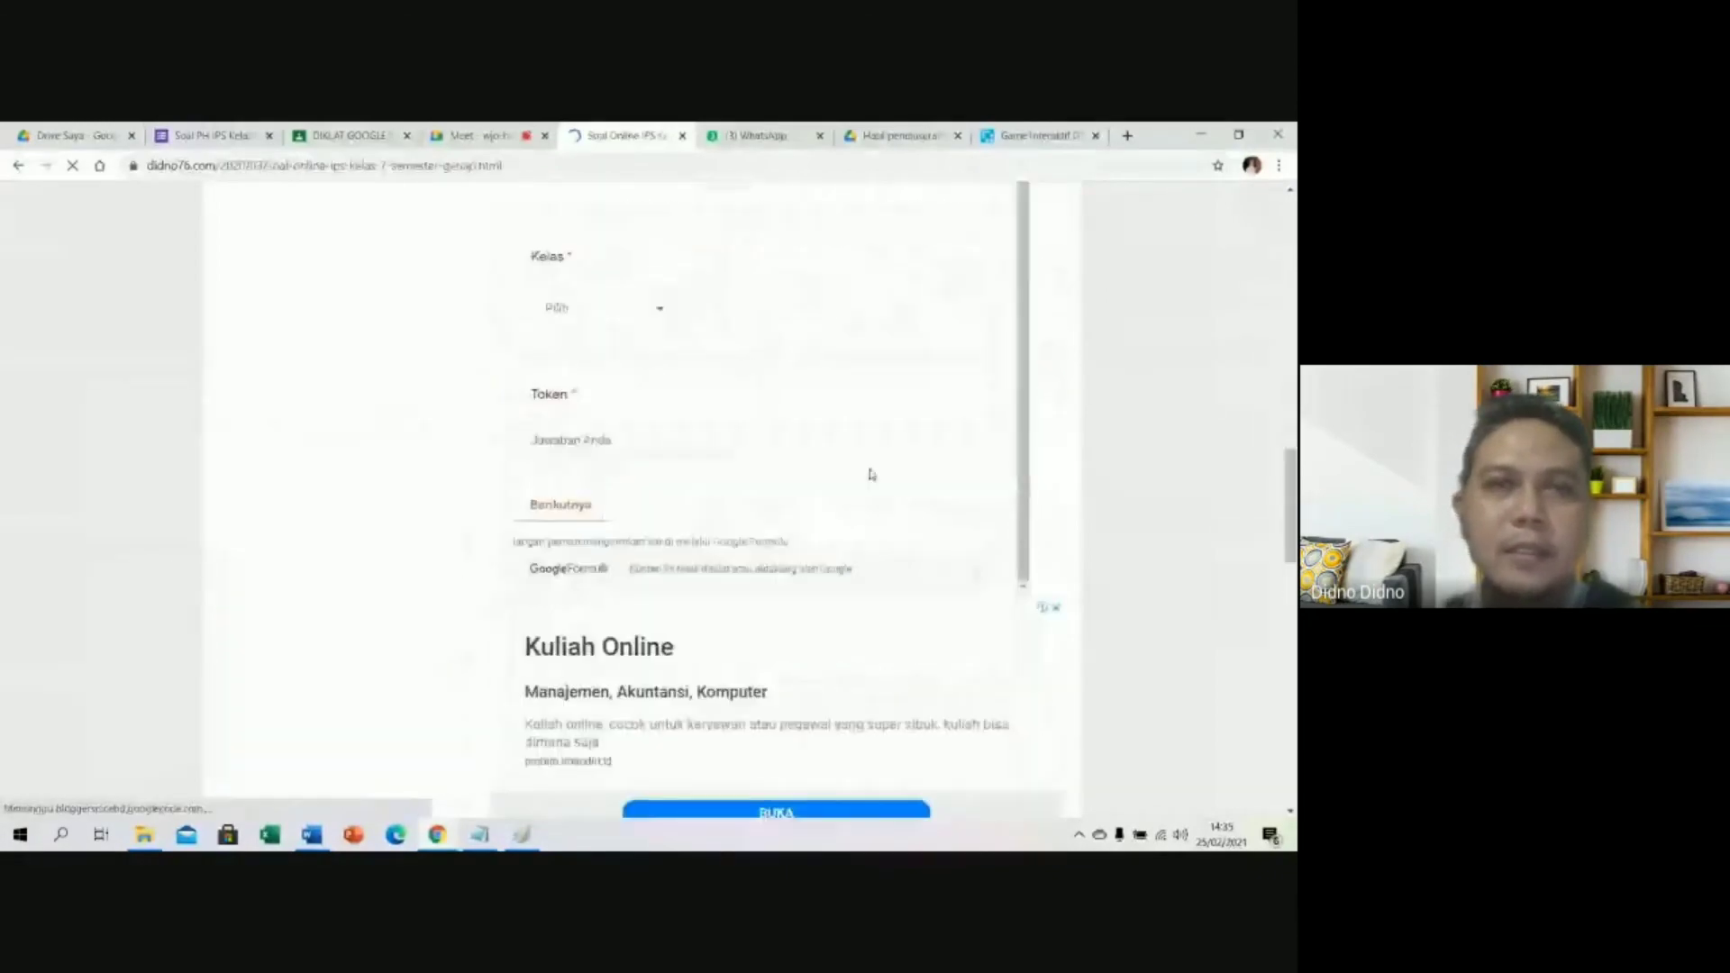
scroll(872, 475, up, 1)
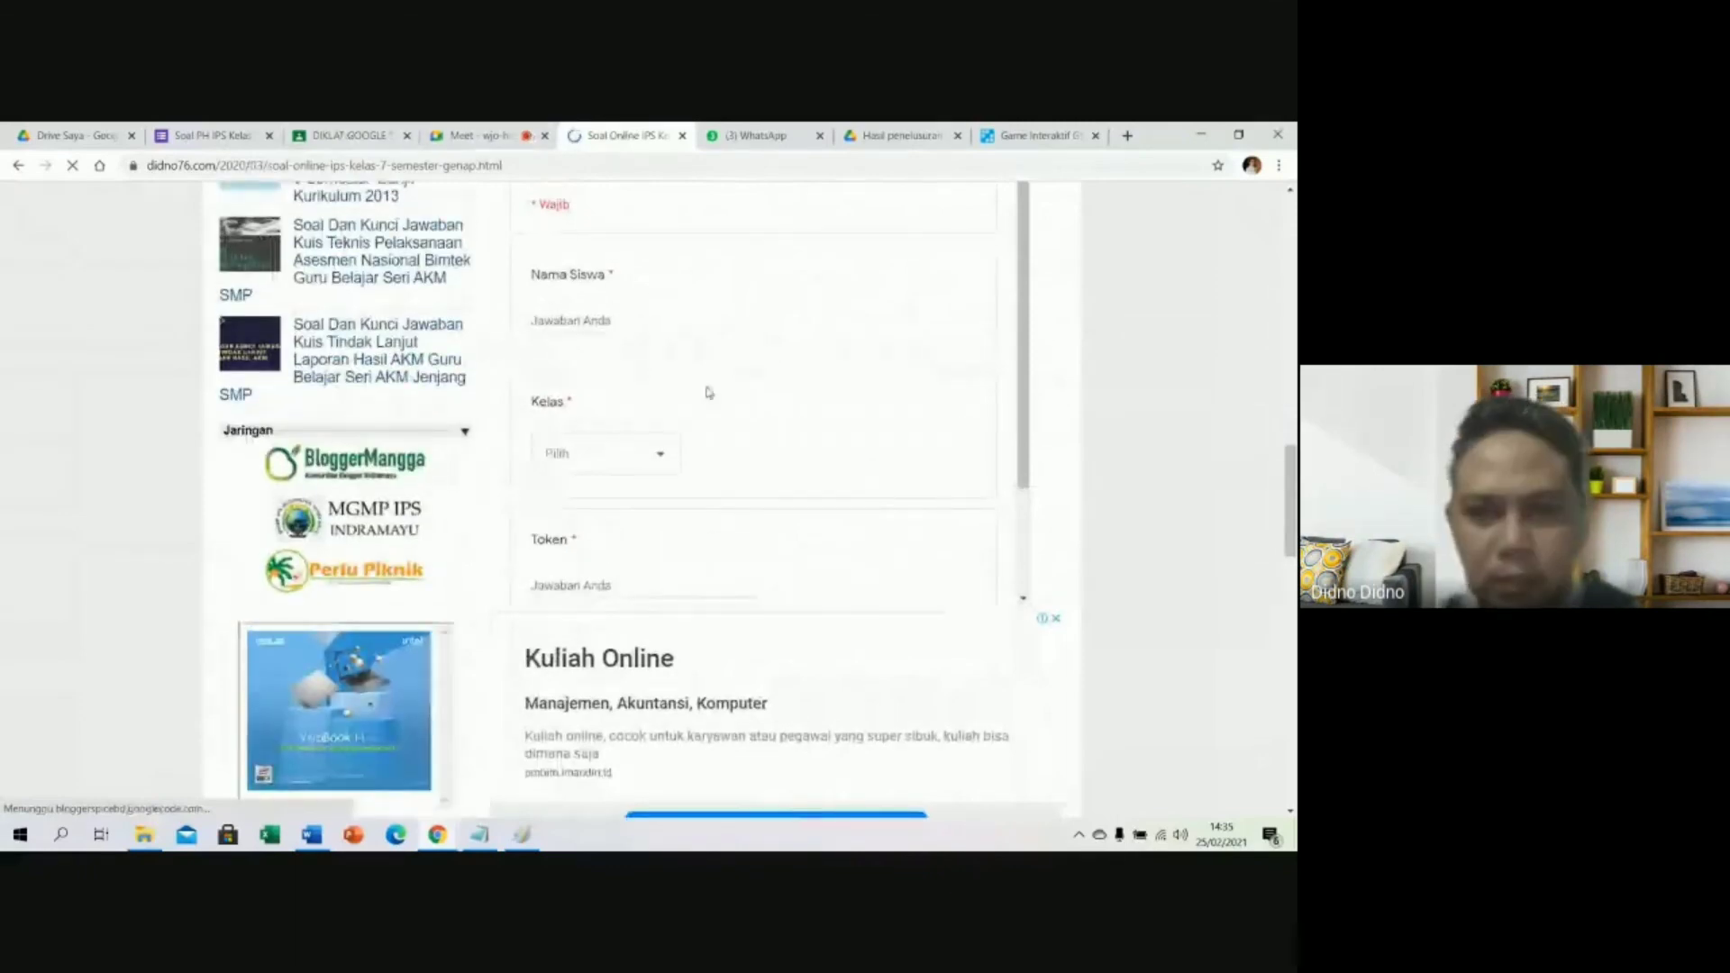
scroll(710, 392, up, 5)
Back in the Forms tab, close the Send dialog, scroll the quiz, then switch to Google Meet.
click(211, 137)
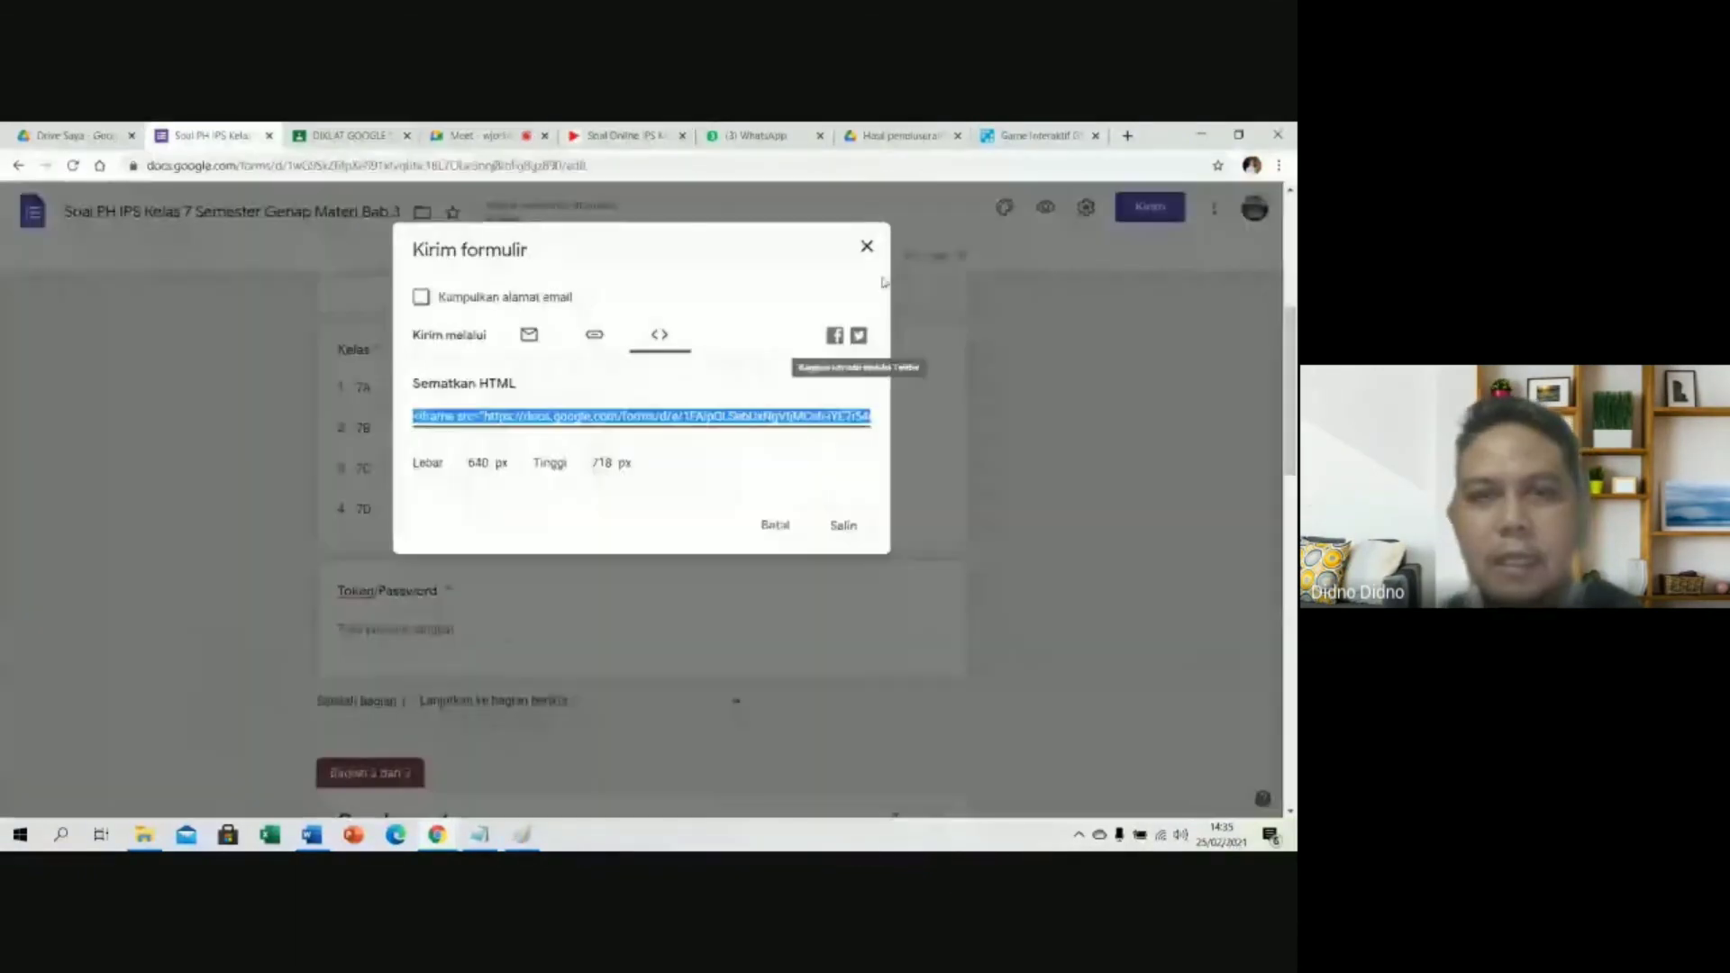
click(867, 246)
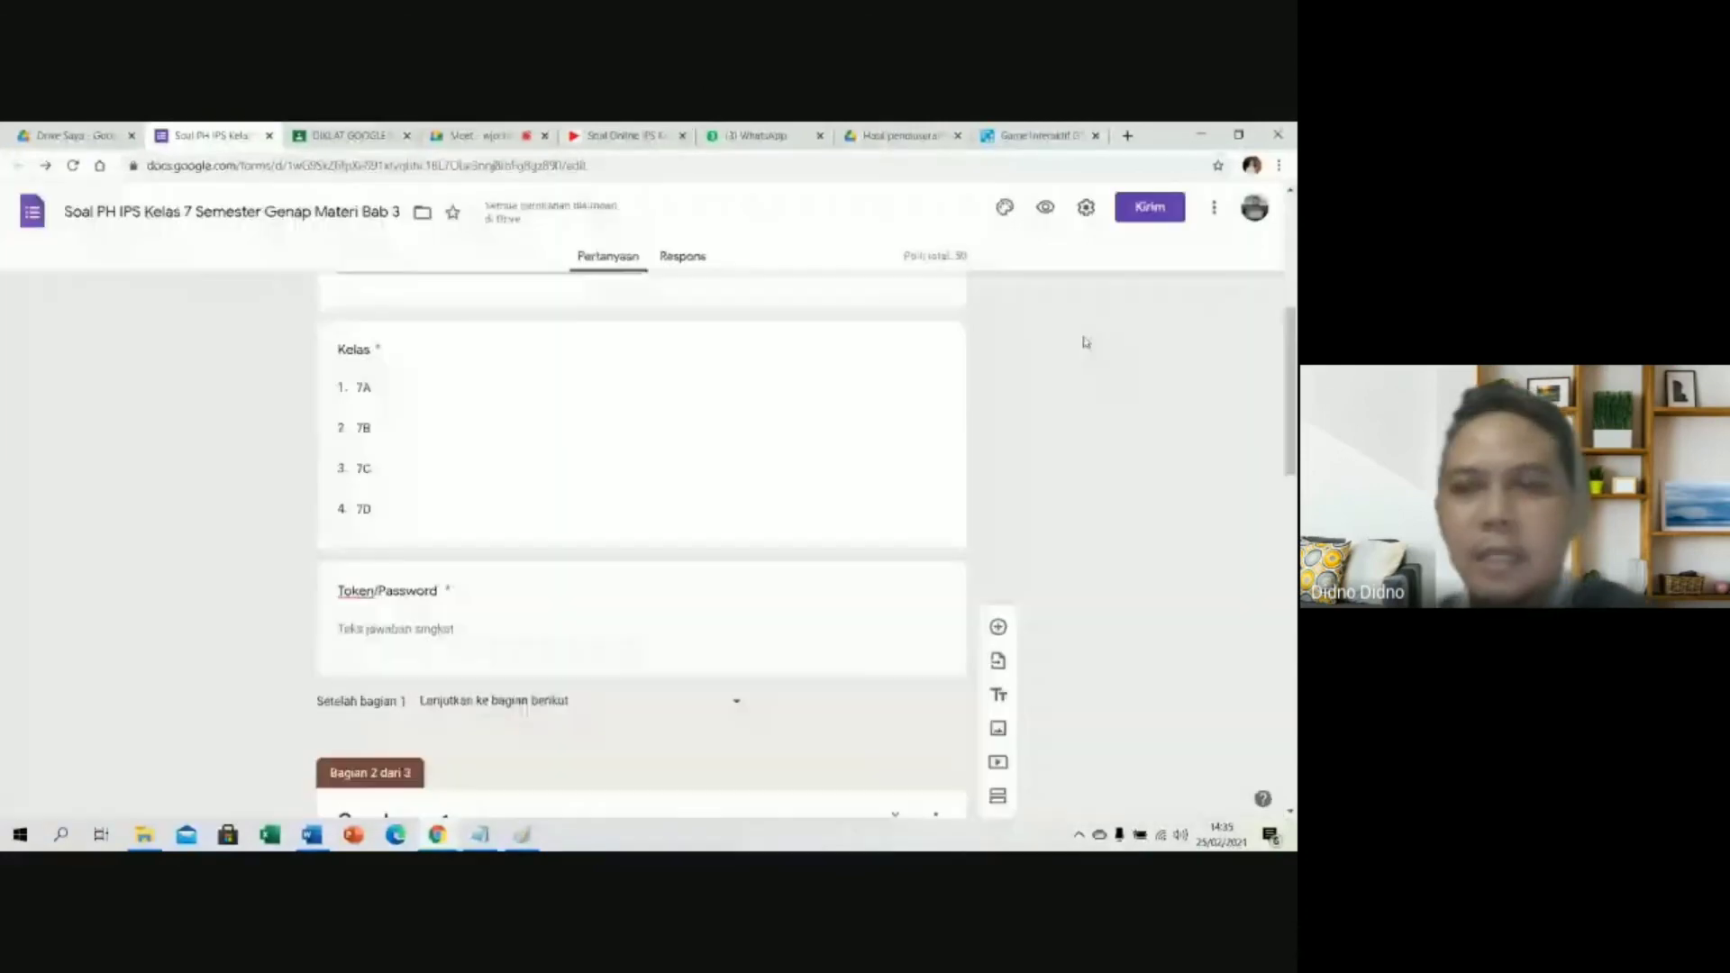
scroll(1073, 378, down, 5)
scroll(1081, 459, down, 4)
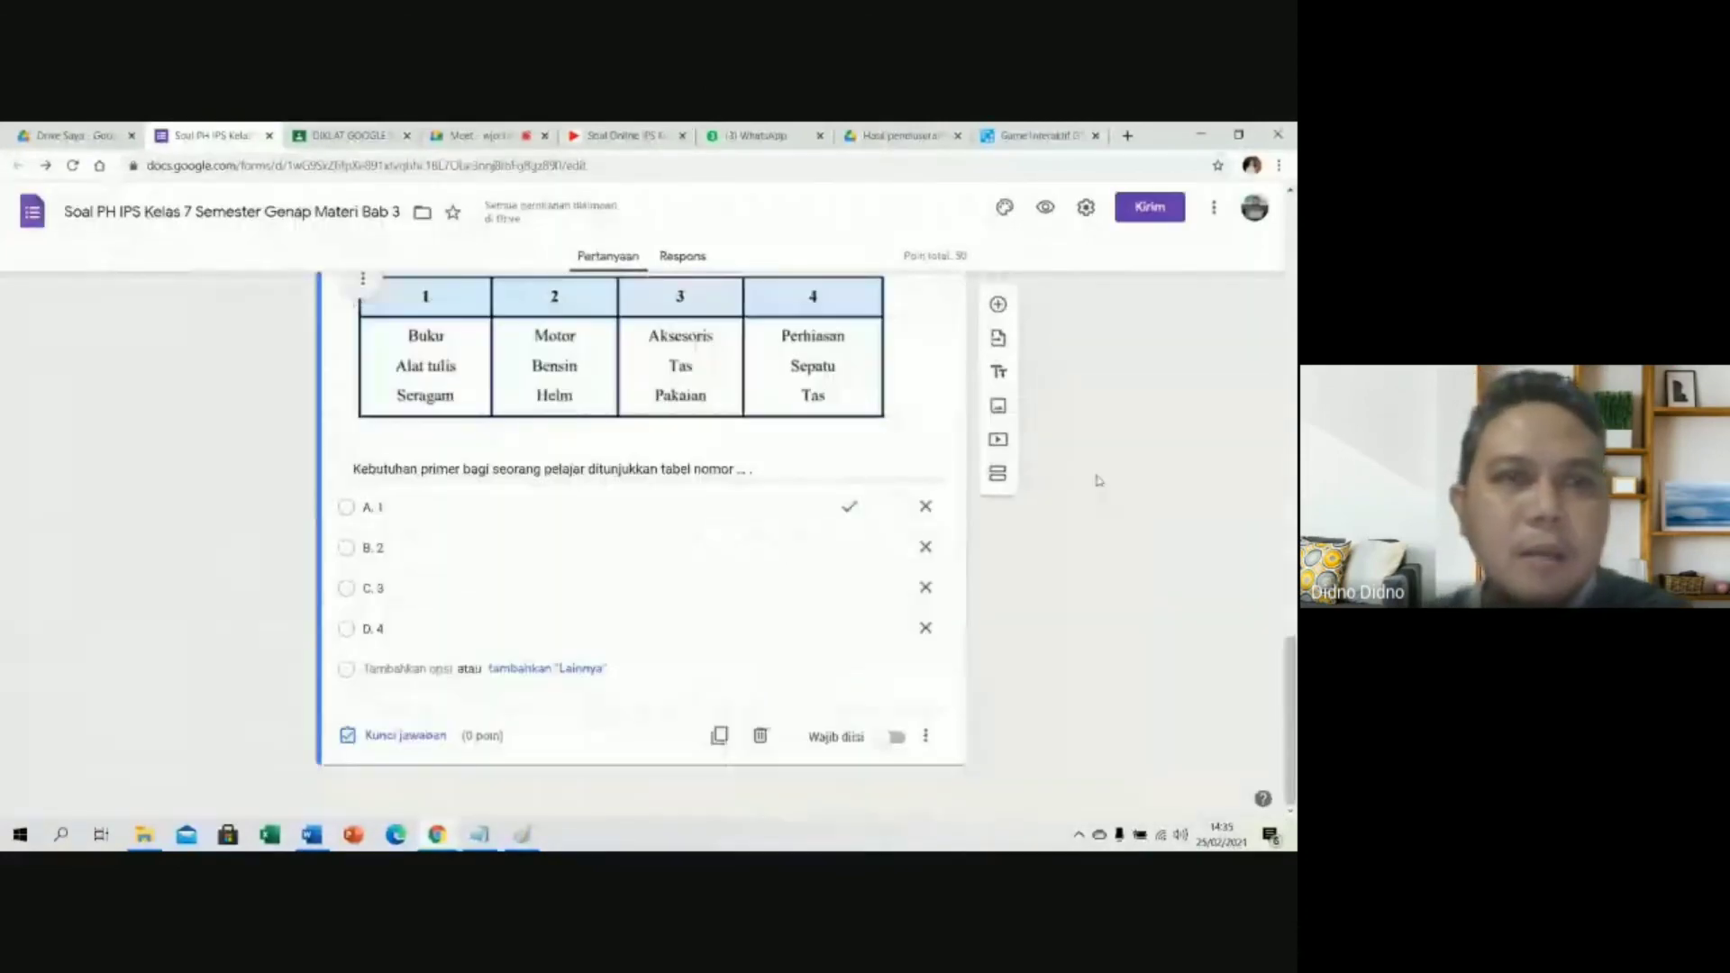
scroll(1098, 483, up, 2)
scroll(1099, 480, up, 2)
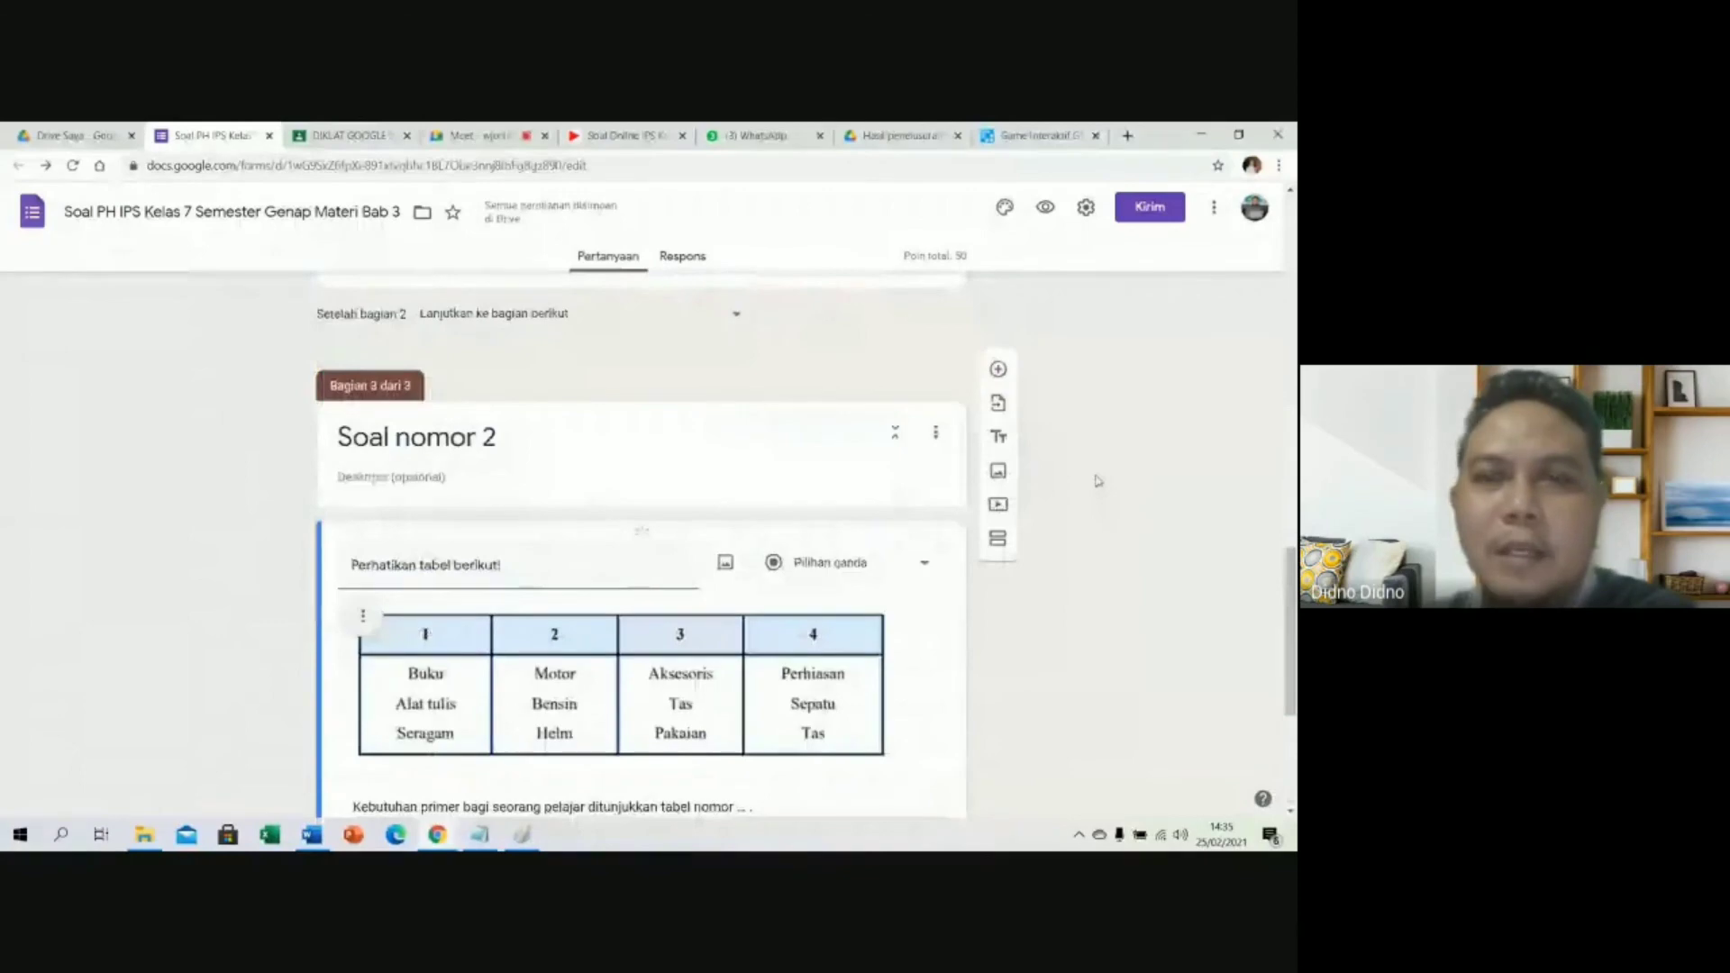
scroll(1100, 482, up, 12)
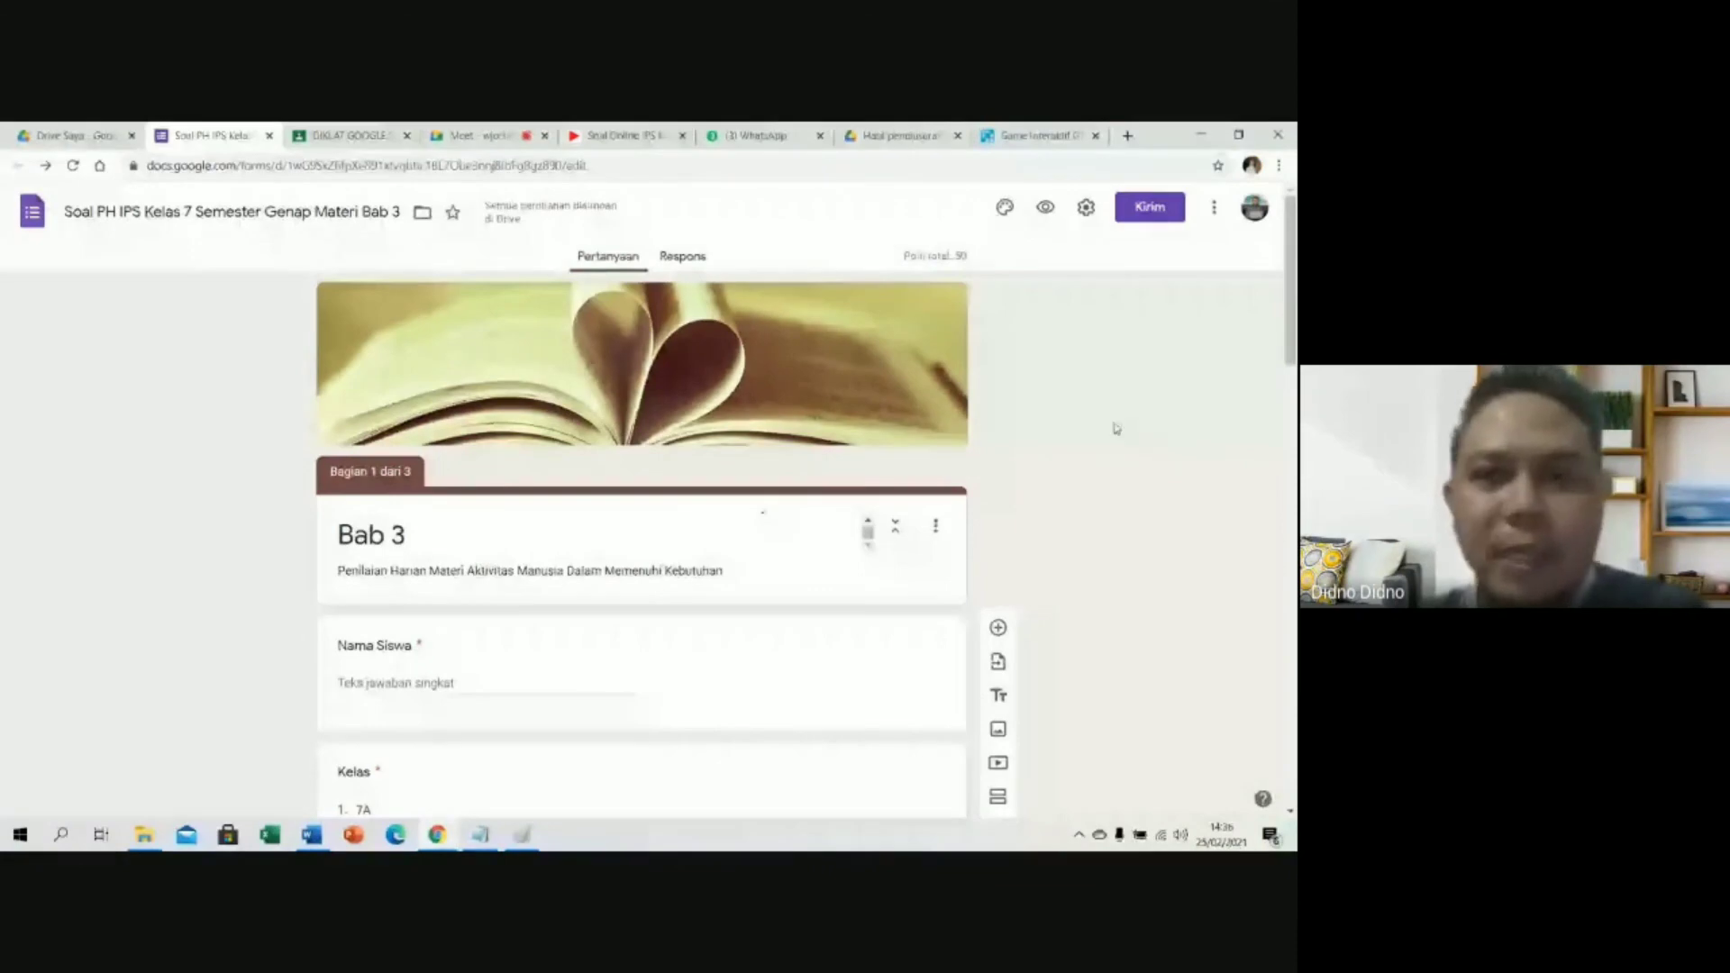
click(486, 136)
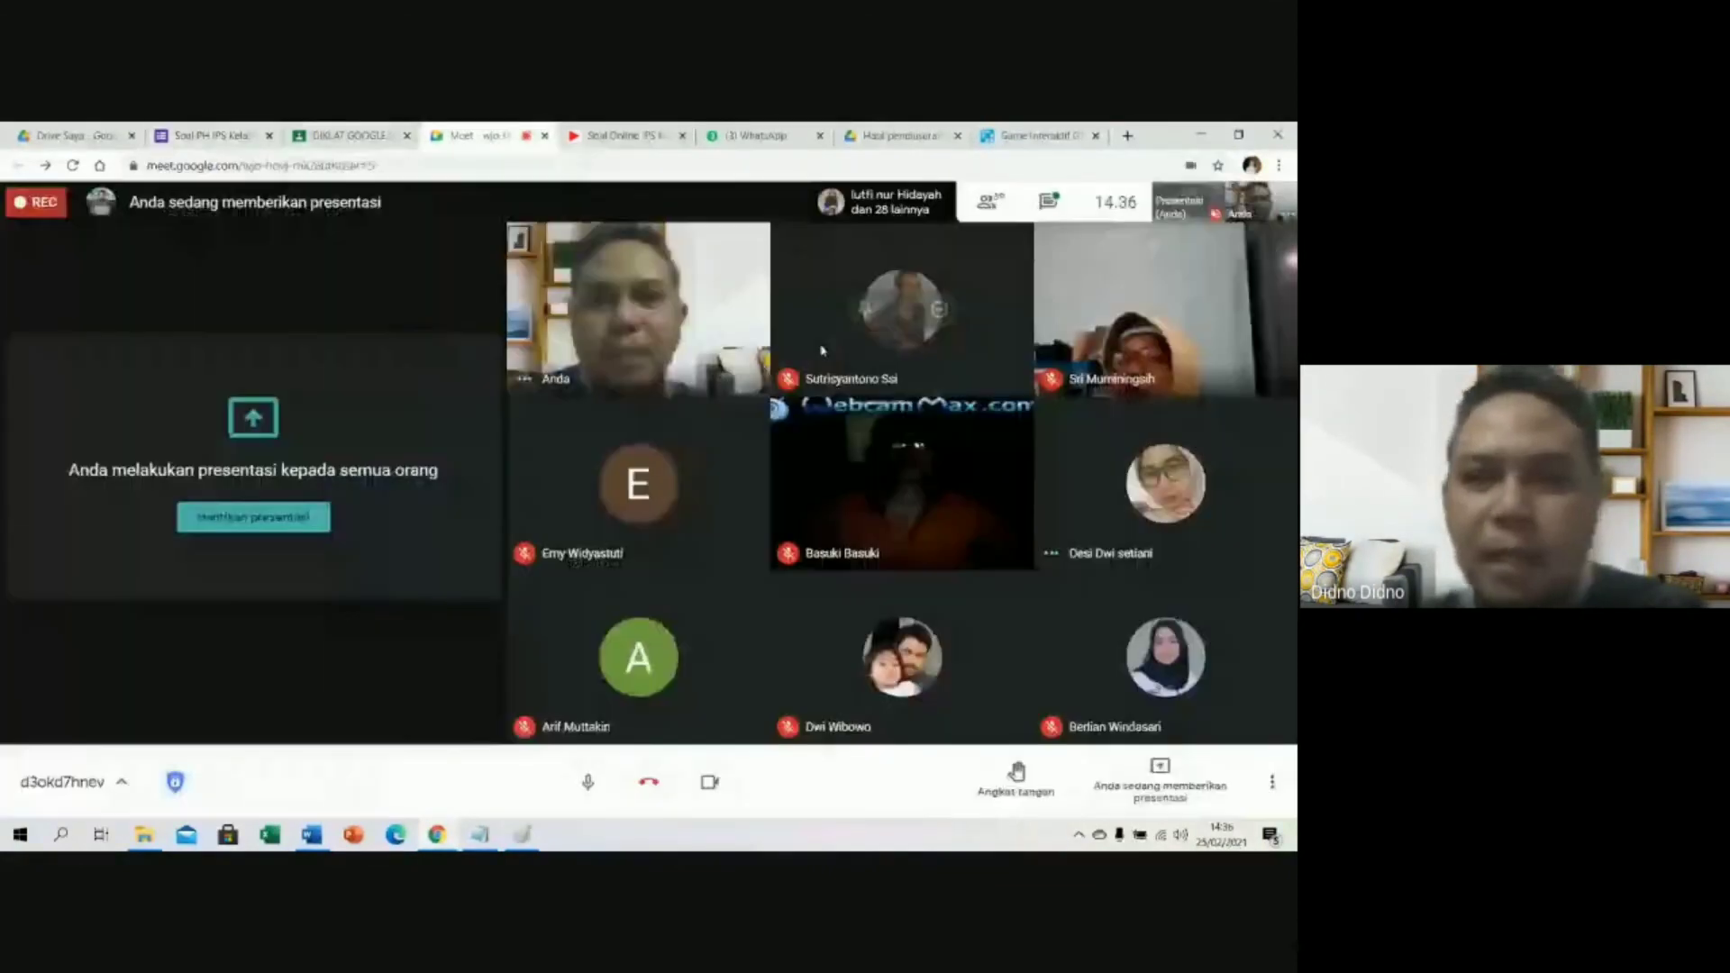